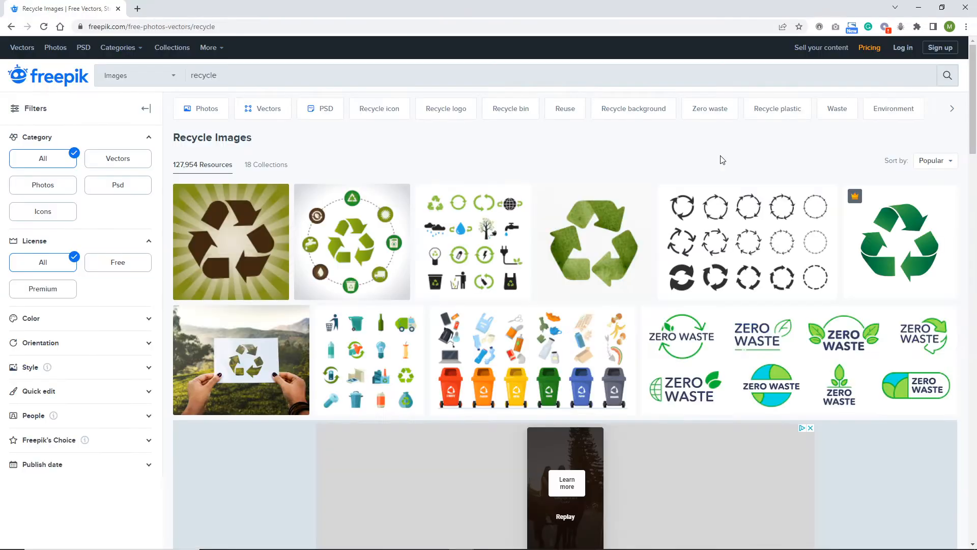
Download the "Ecology over white" recycling vector using the free, attribution-required option.
click(346, 244)
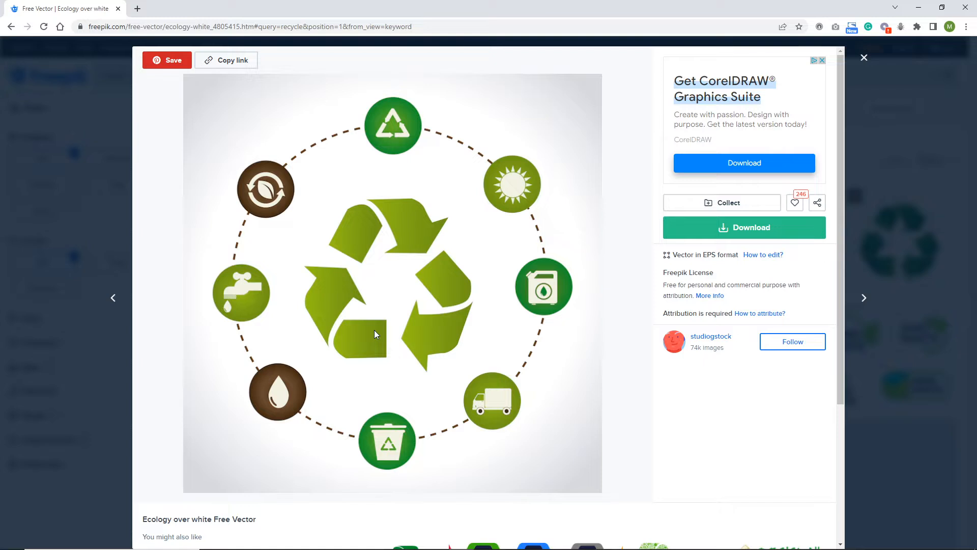
click(721, 232)
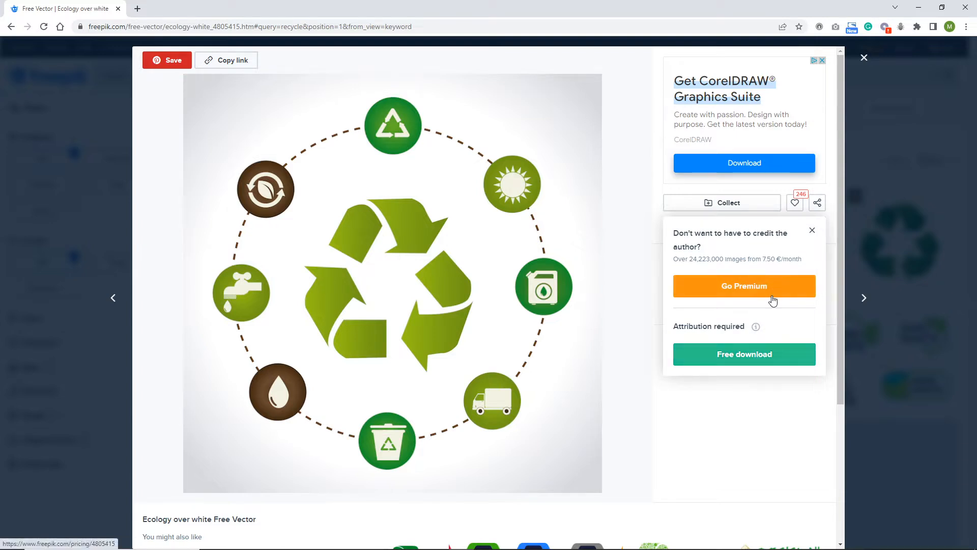
click(733, 358)
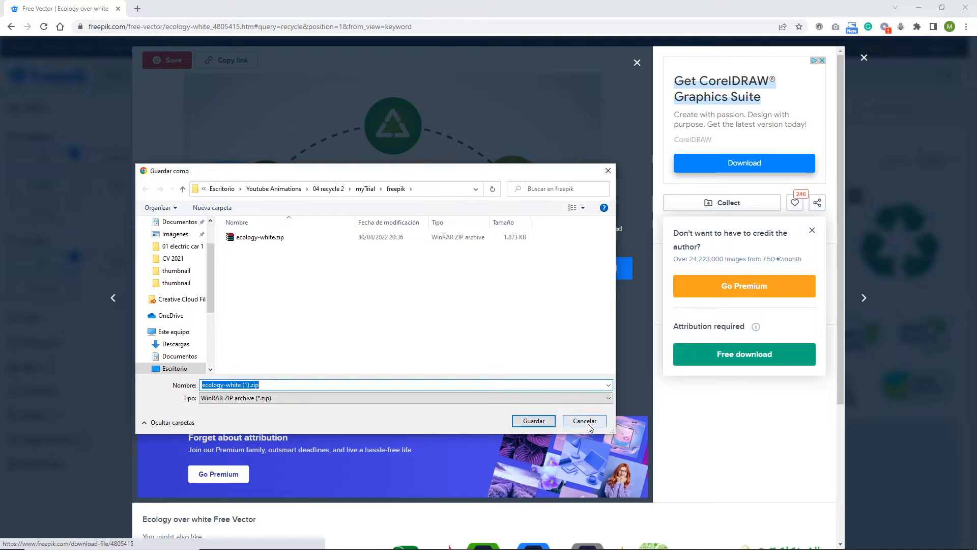
click(541, 427)
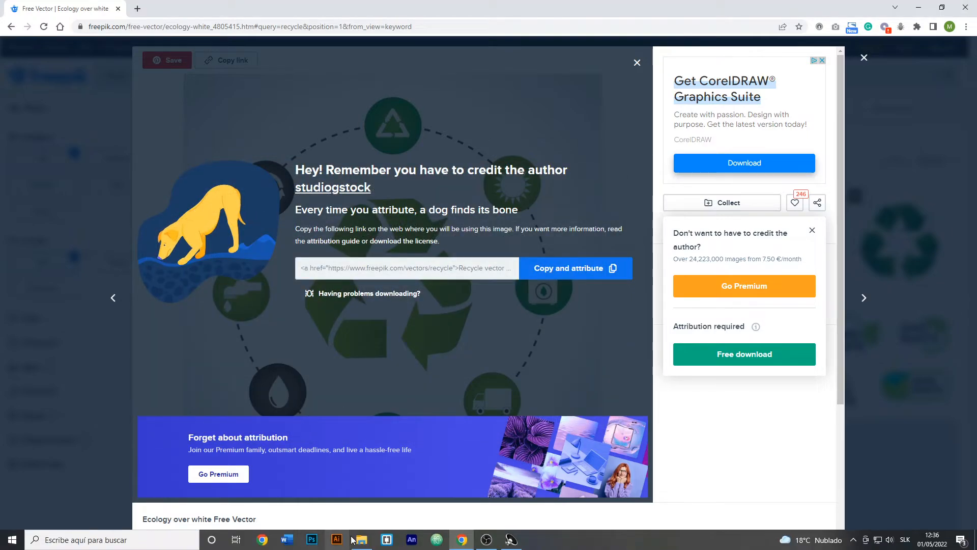
In File Explorer, extract ecology-white.zip into the freepik folder and open the EPS file in Illustrator without retaining 9-slice scaling.
click(362, 540)
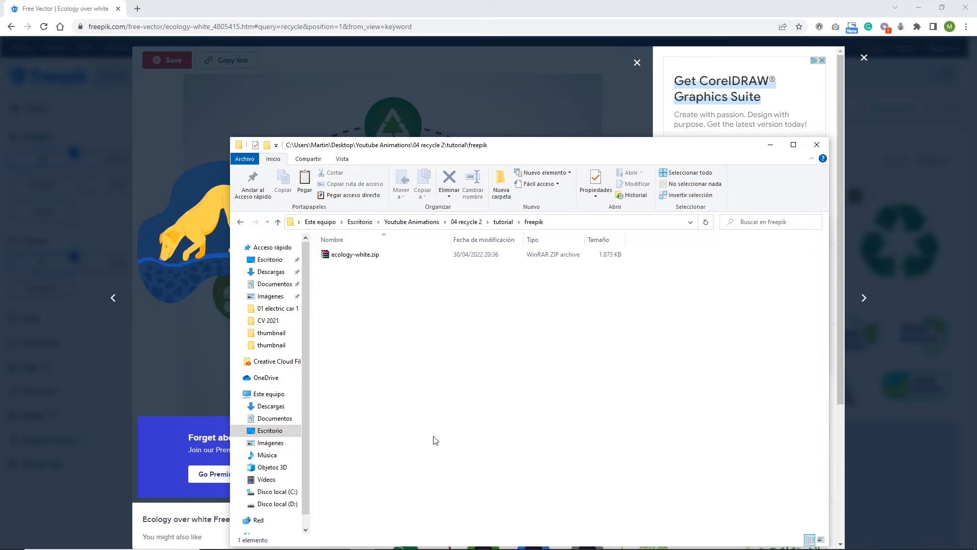
right_click(365, 258)
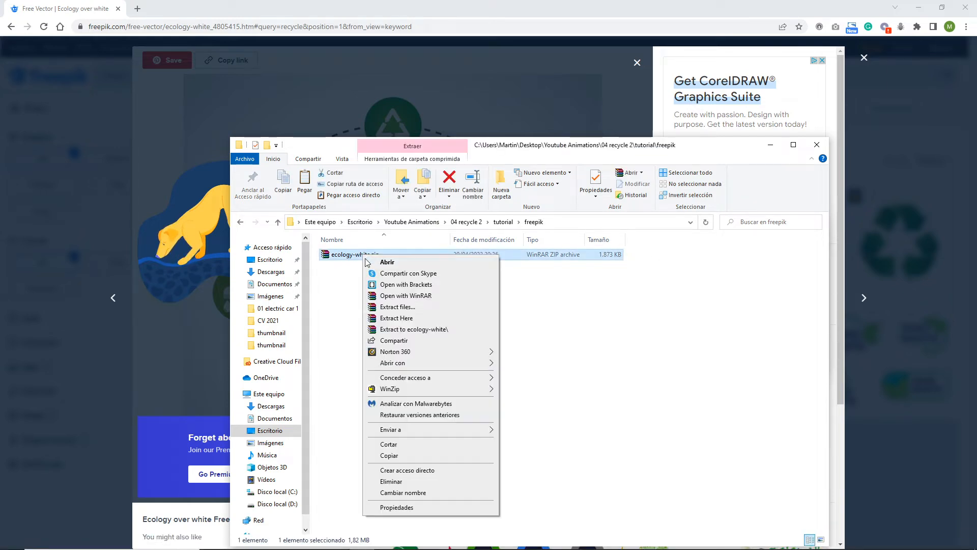
click(402, 320)
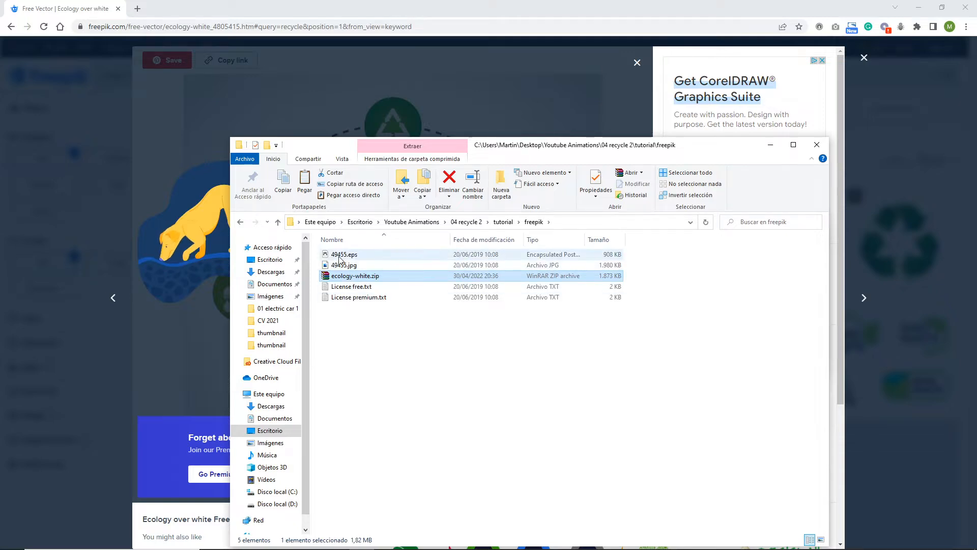
click(340, 256)
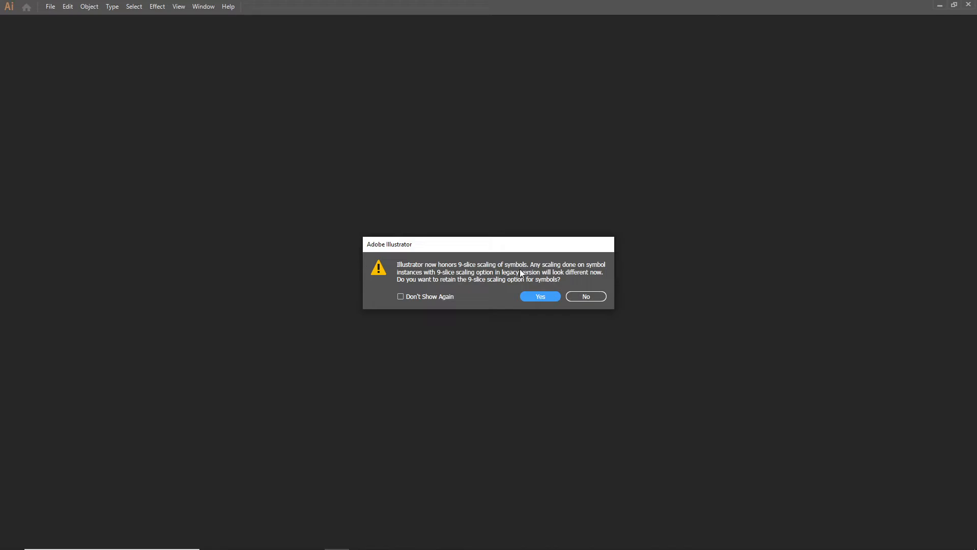
click(593, 296)
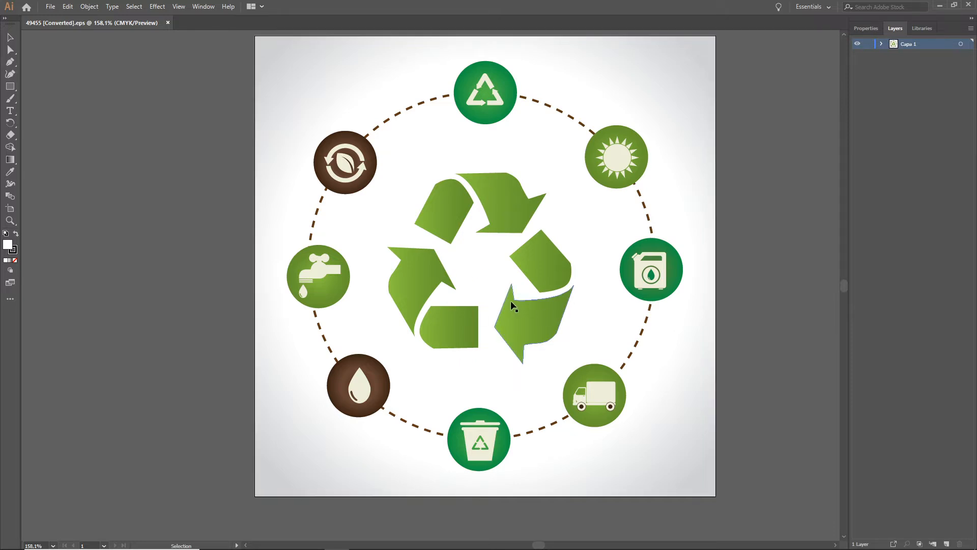
Create a new 600 x 500 px document with one landscape artboard.
click(51, 7)
click(58, 18)
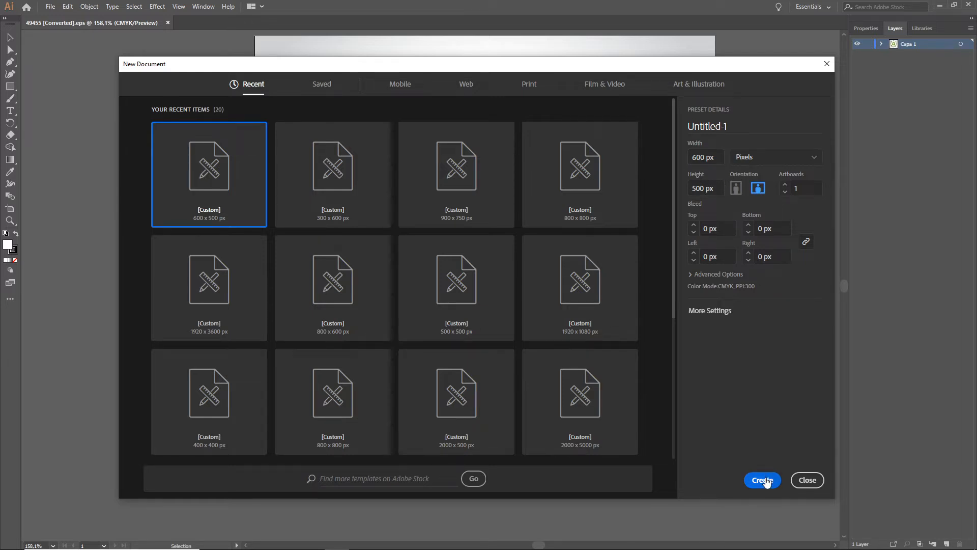
click(764, 479)
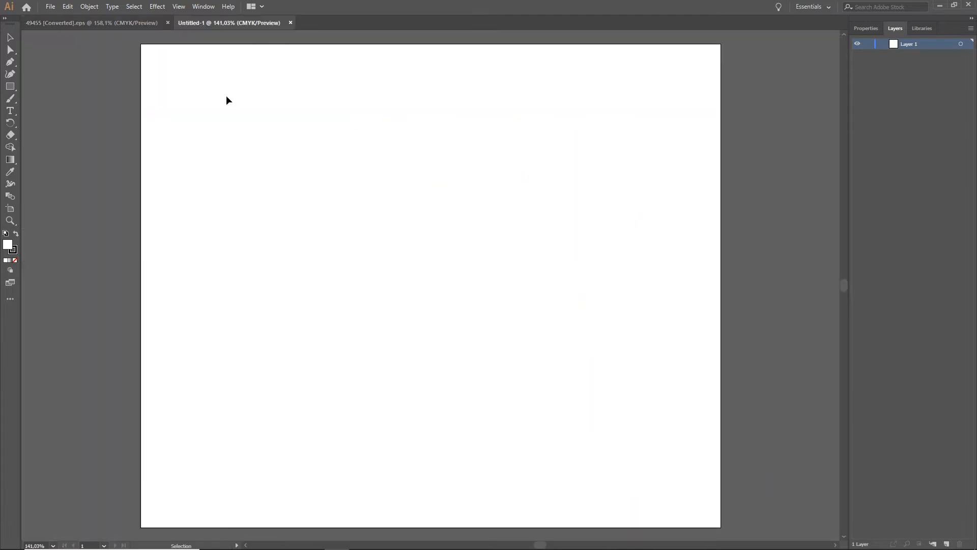
Copy all the artwork from the converted EPS file into the new Untitled-1 document.
click(108, 26)
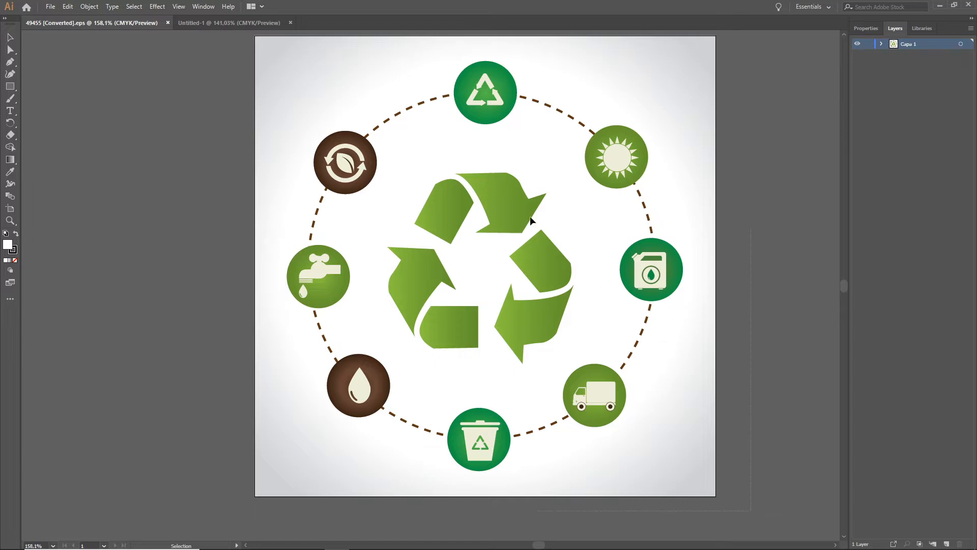
key(ctrl+a)
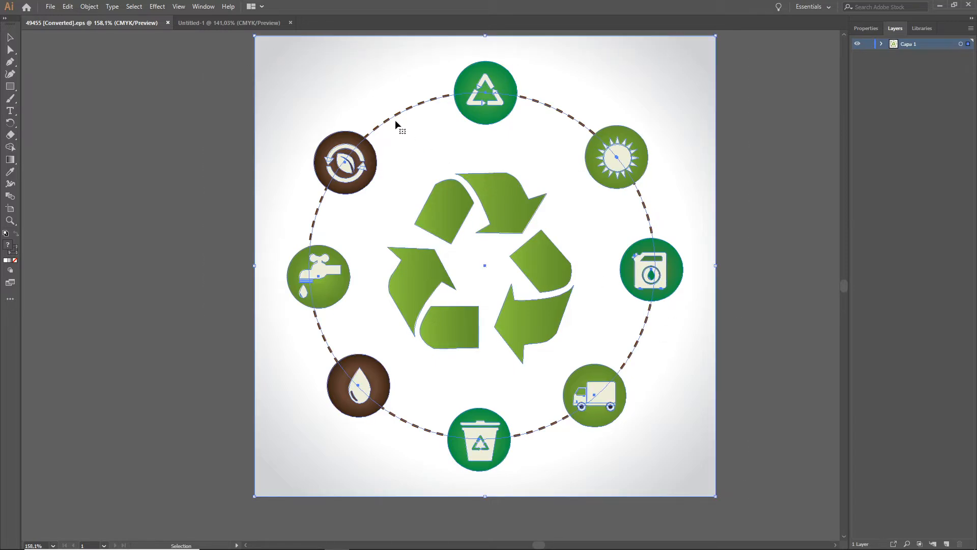
drag(500, 113, 423, 165)
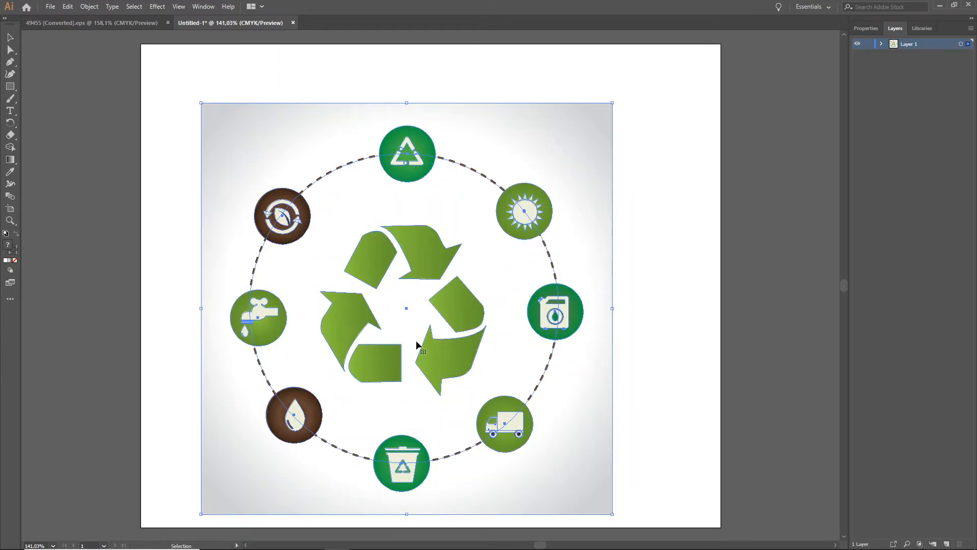
Bring up the alignment options for the artwork placed in the new document.
click(201, 7)
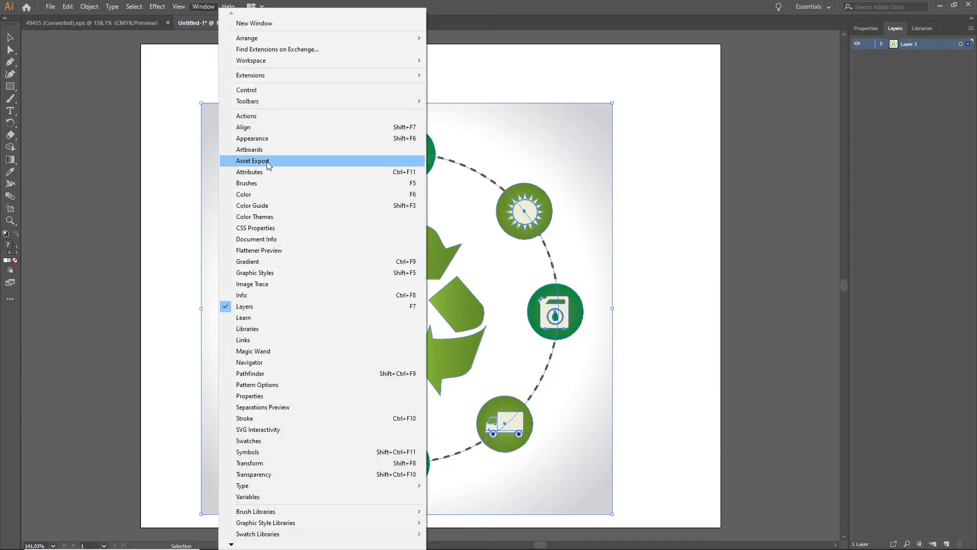
click(248, 128)
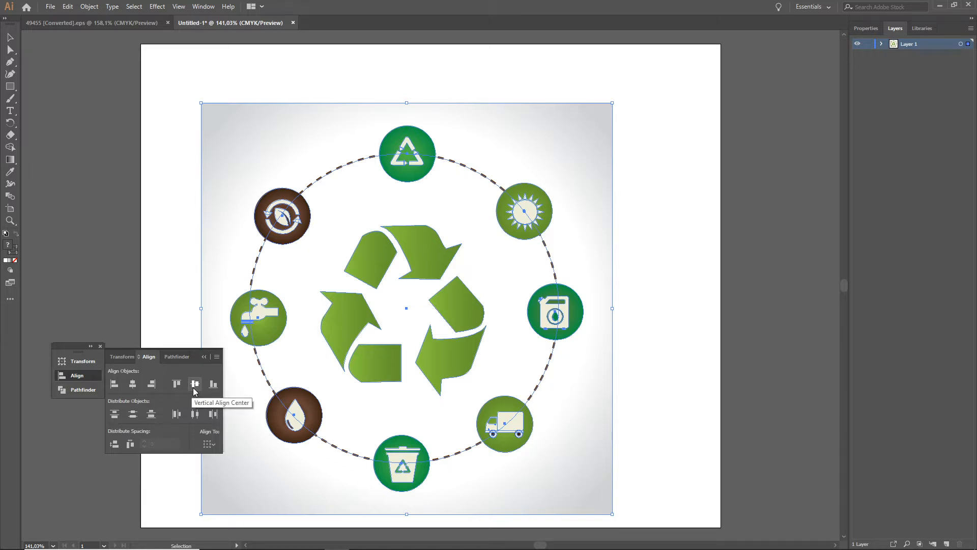
Try centering all the ungrouped artwork horizontally and vertically on the artboard, and undo the alignment.
click(133, 384)
click(195, 385)
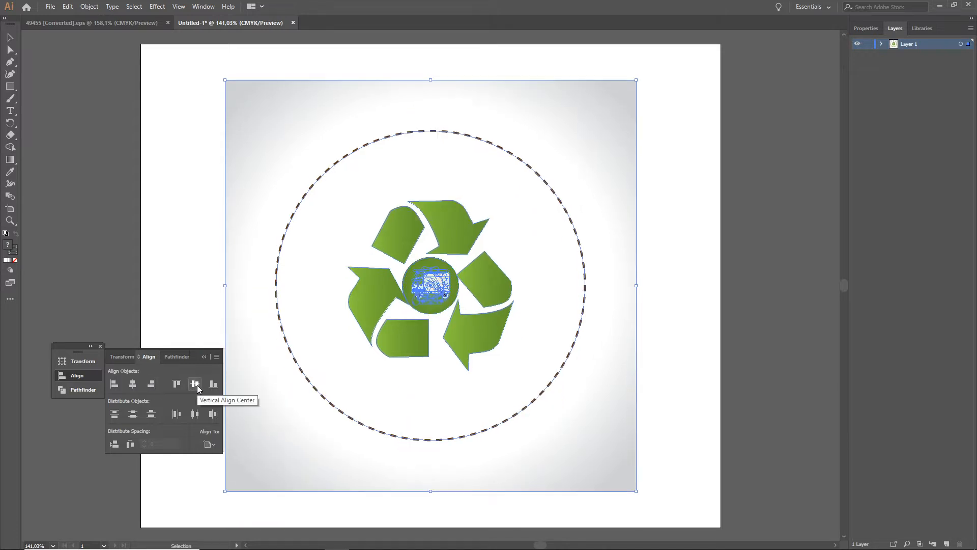
click(179, 290)
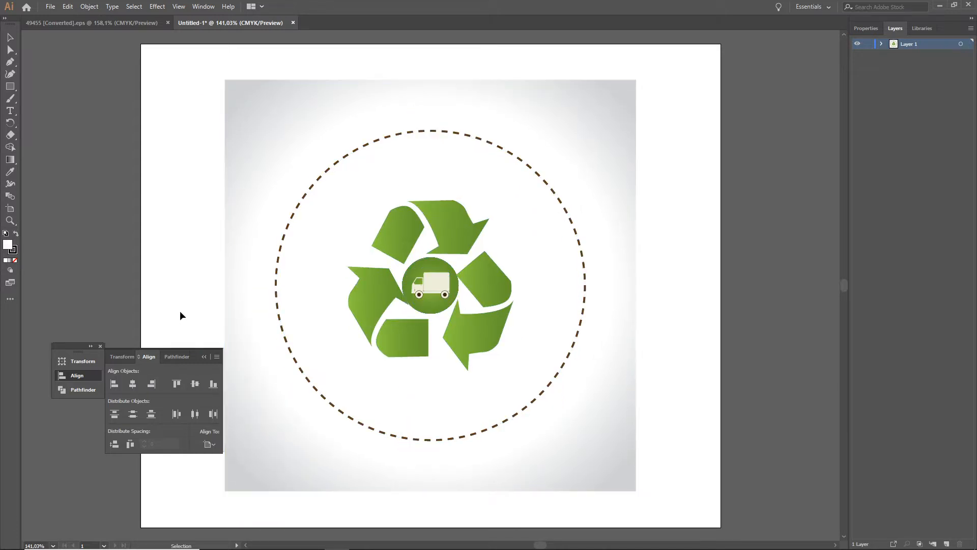
key(ctrl+z)
key(ctrl+z)
key(ctrl+z)
Group all the artwork, center the group horizontally and vertically on the artboard, and close the alignment options.
key(v)
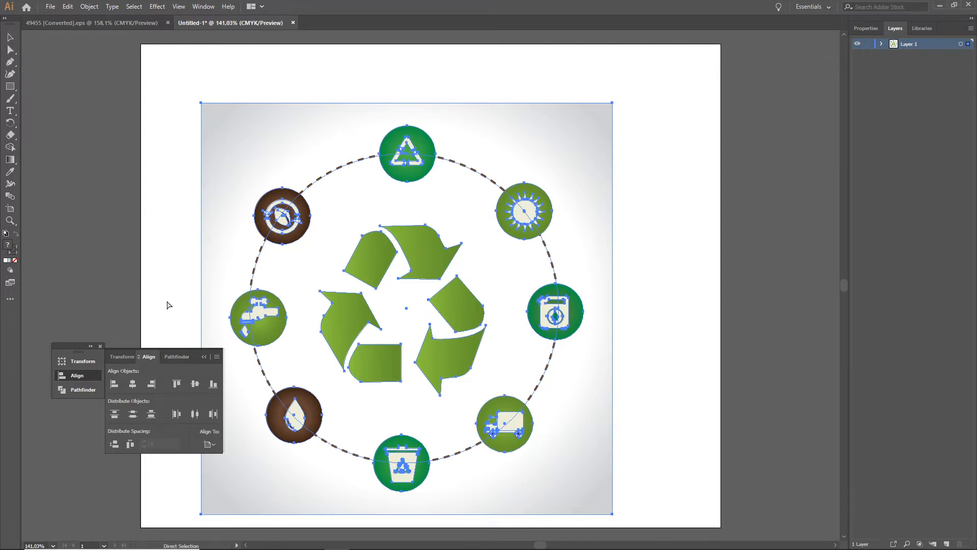
right_click(367, 276)
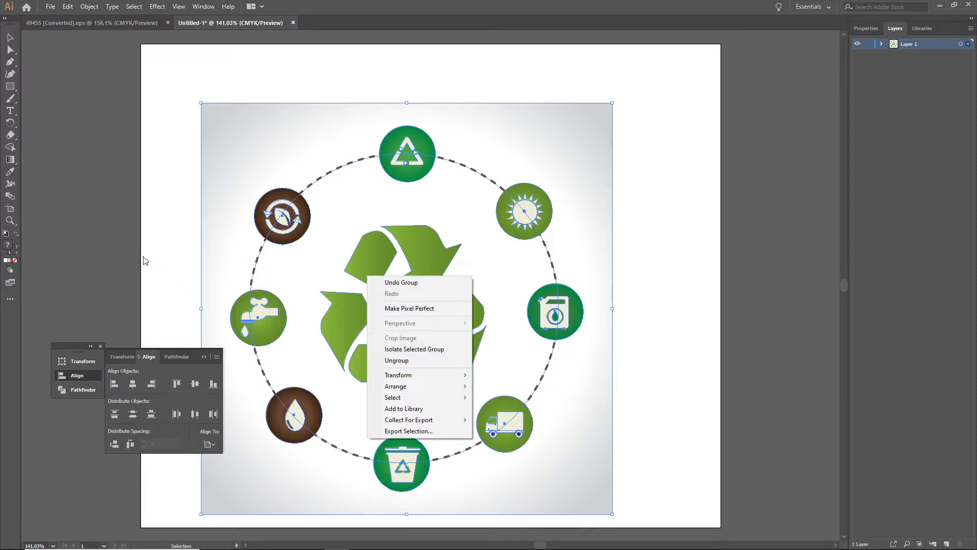
click(157, 264)
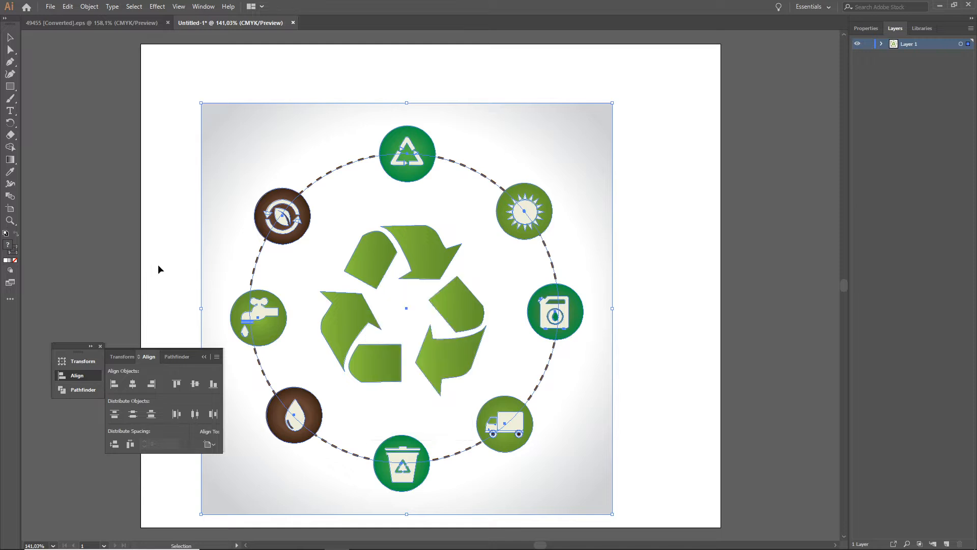
click(366, 329)
click(133, 384)
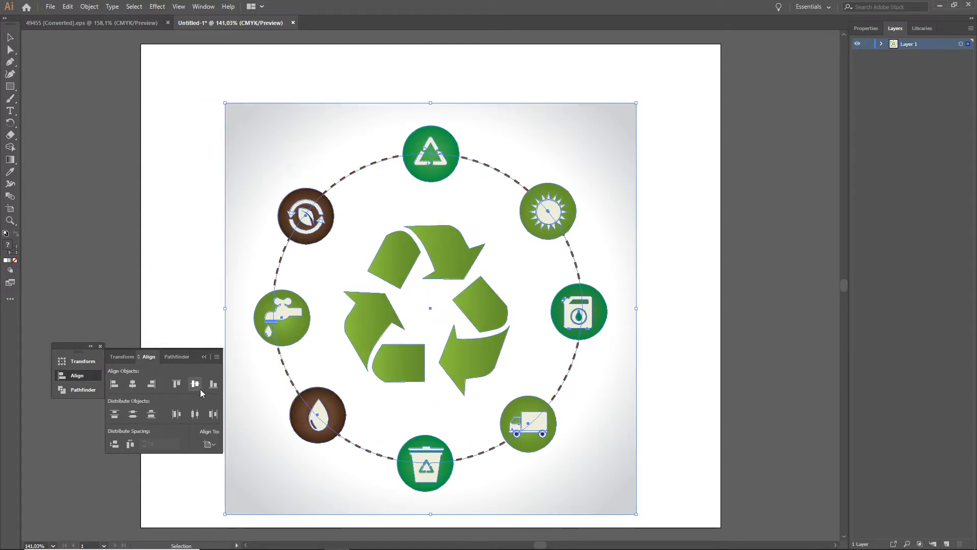
click(195, 384)
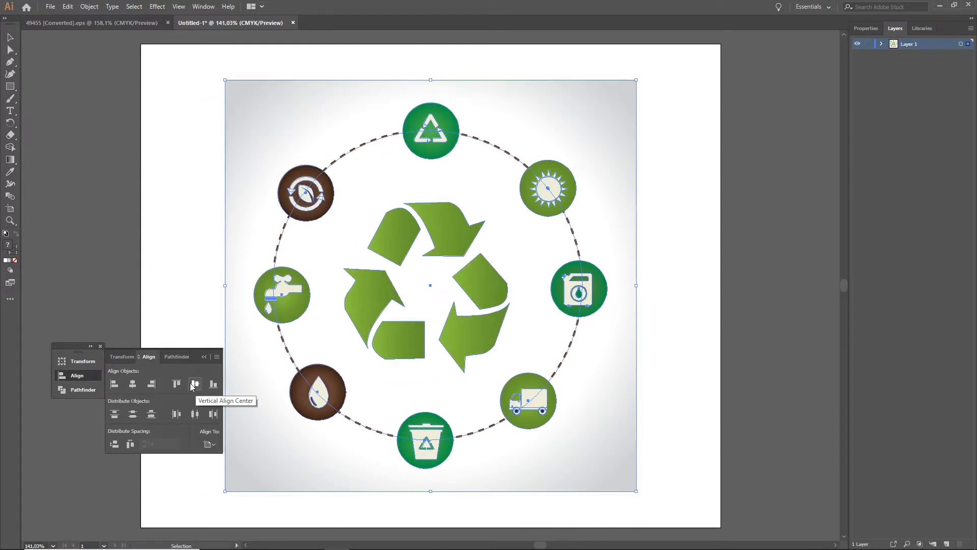
click(204, 356)
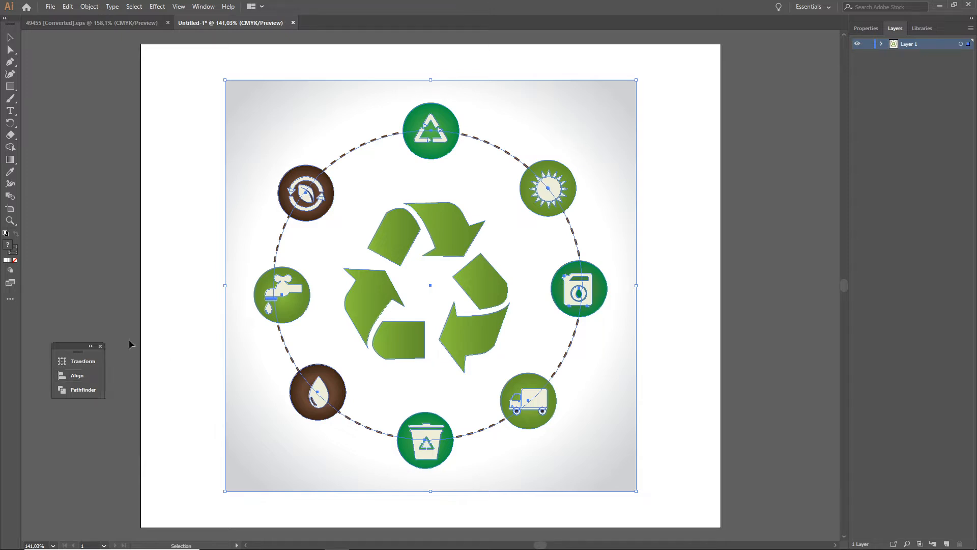
click(101, 346)
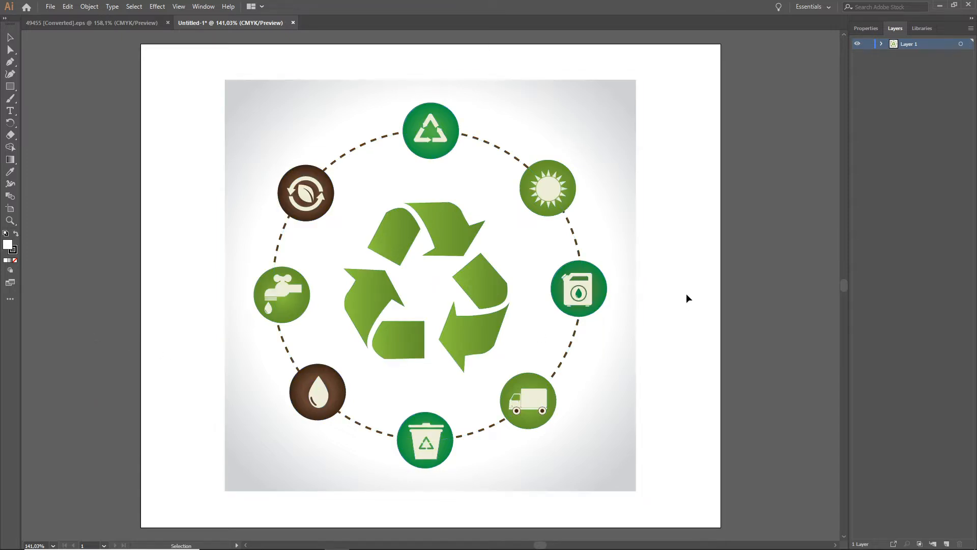
Ungroup the artwork and expand Layer 1 to list its individual objects.
right_click(537, 247)
mouse_move(587, 351)
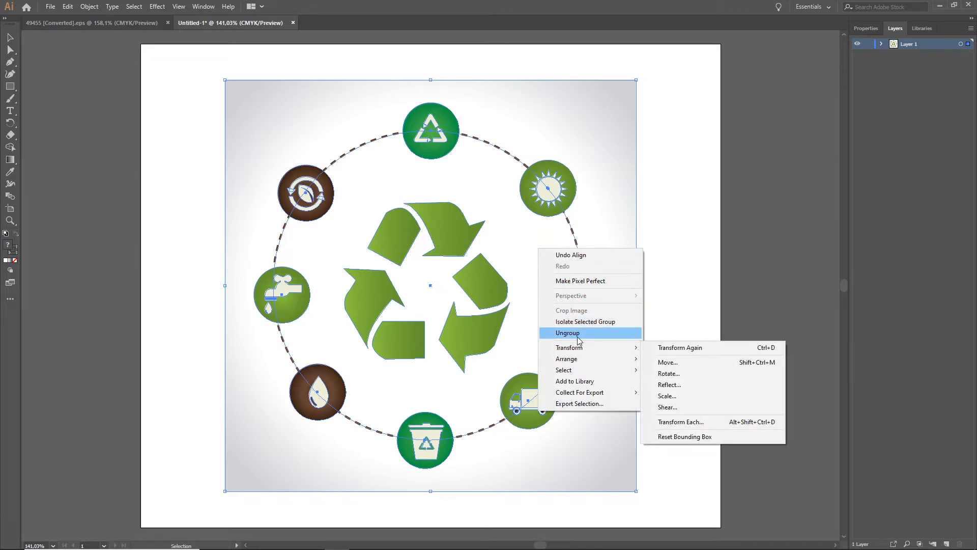
click(578, 334)
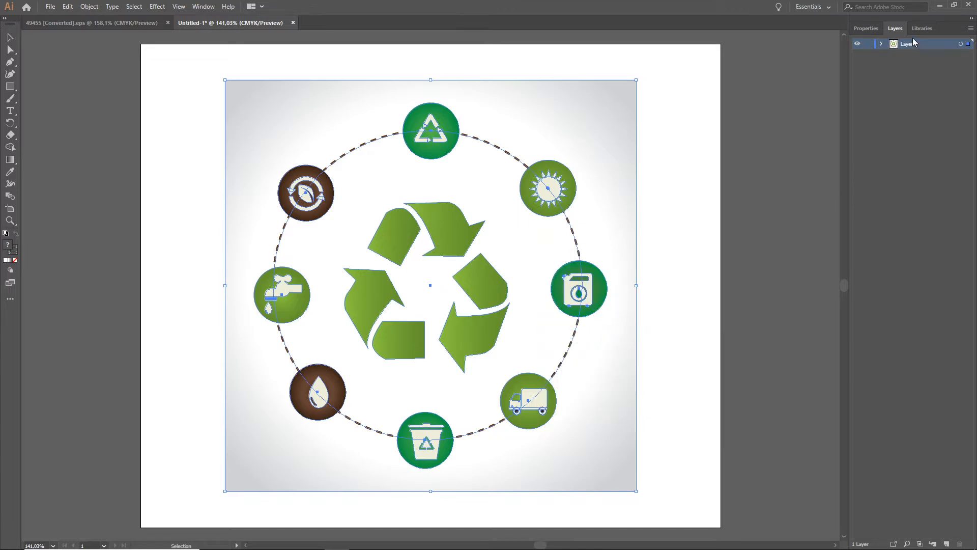
click(881, 44)
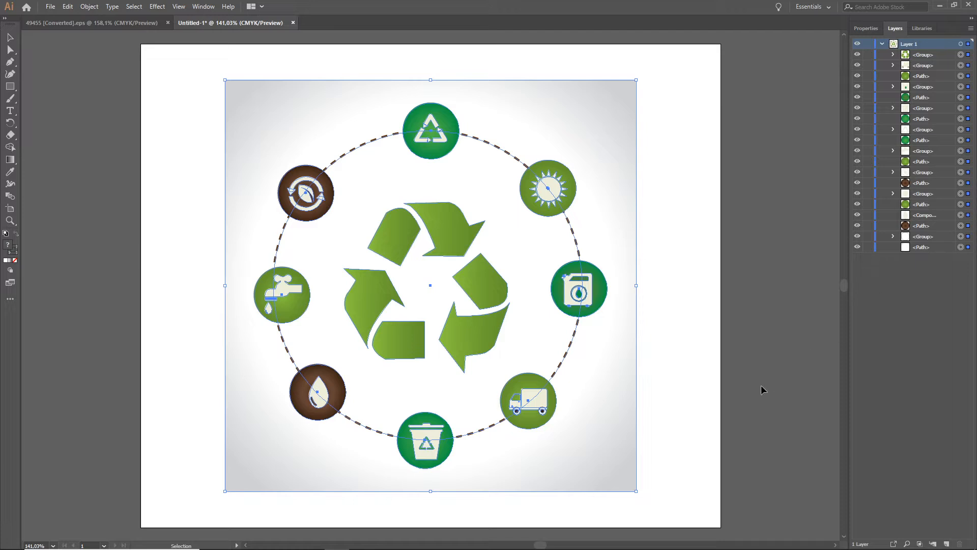
Delete the grey gradient background square behind the recycling icons.
click(661, 392)
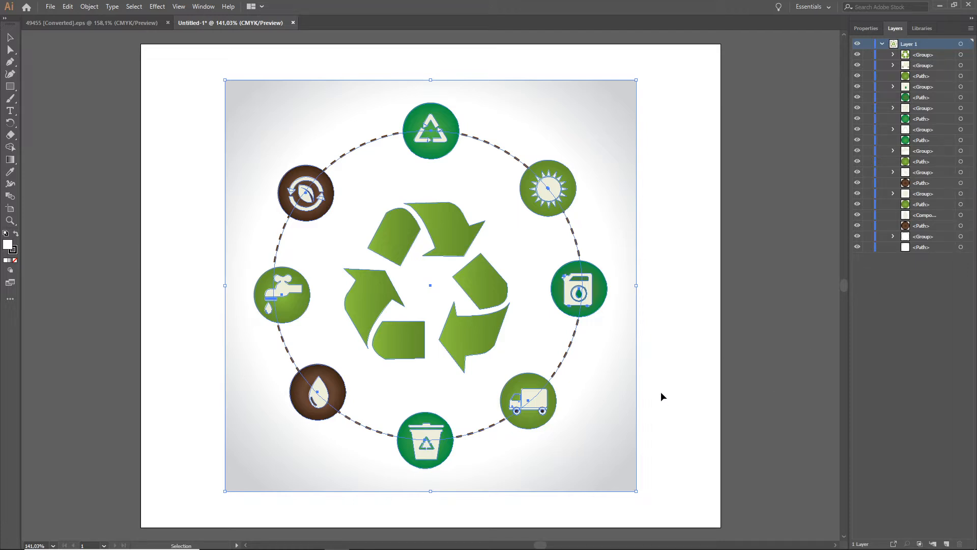
click(608, 403)
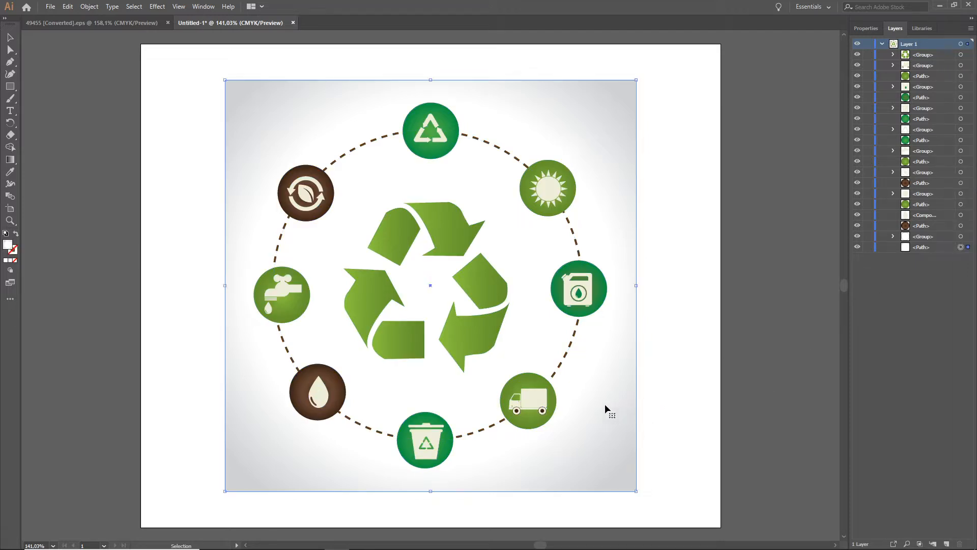
key(Delete)
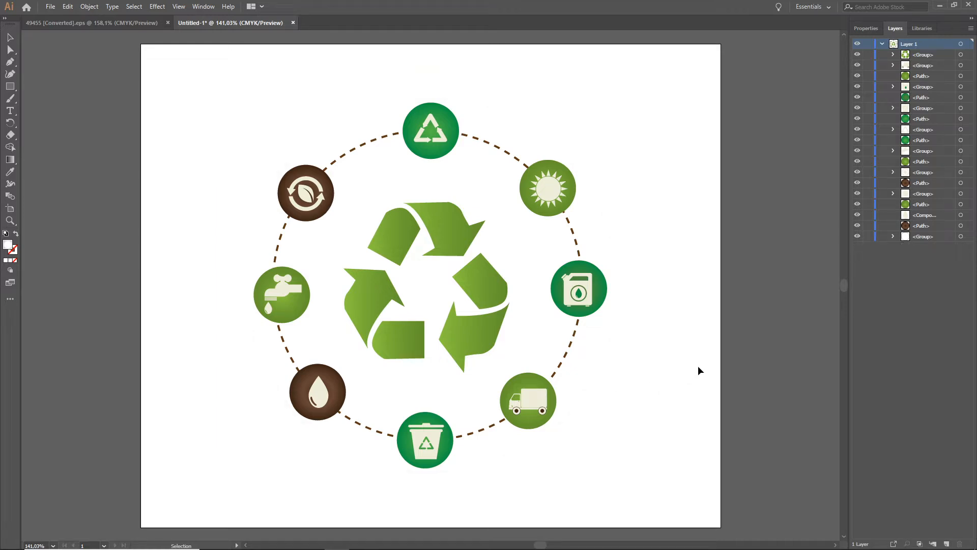
Try moving the sun symbol off its green circle, undo the move, and clear the selection.
click(549, 192)
drag(551, 200, 565, 211)
key(ctrl+z)
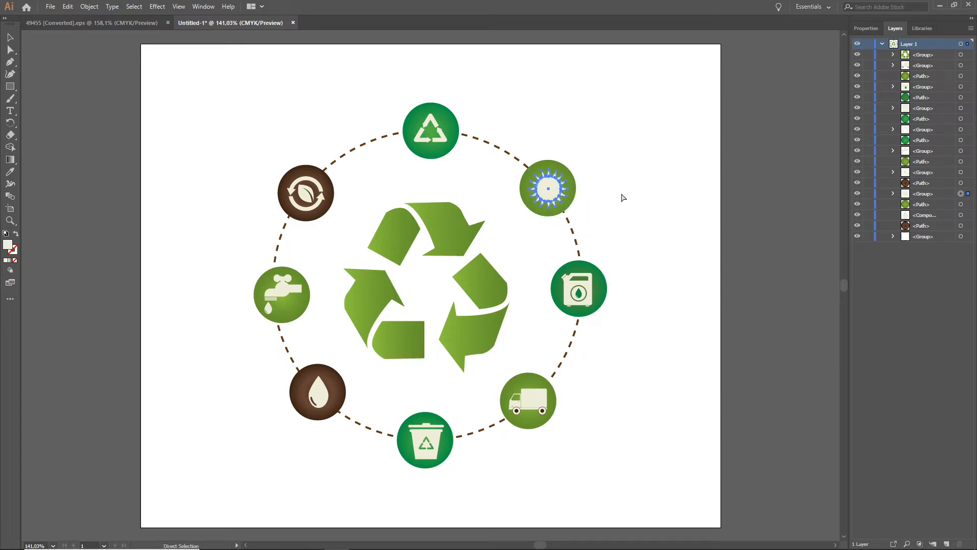
click(596, 187)
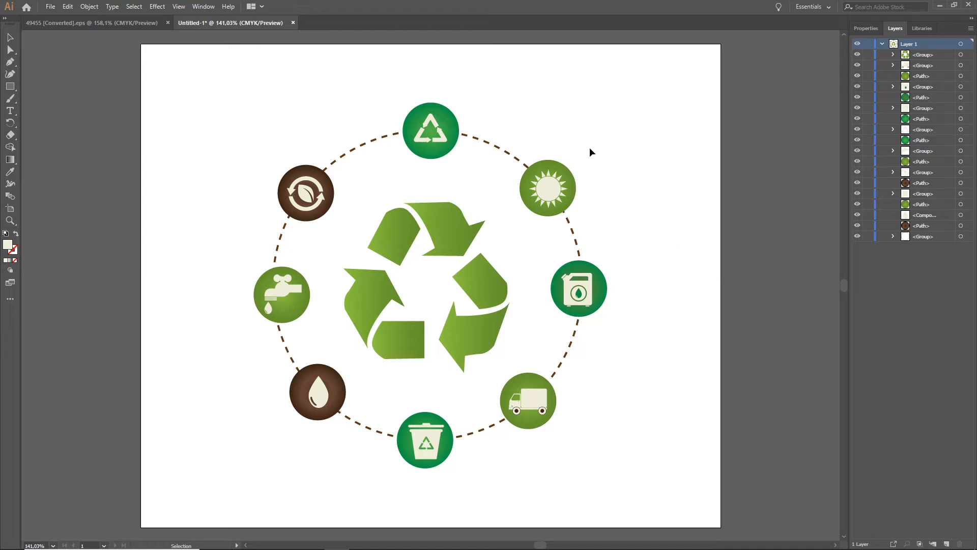
Isolate the dashed ring from the sun icon and lock the ring's group in the layer list.
drag(599, 149, 511, 213)
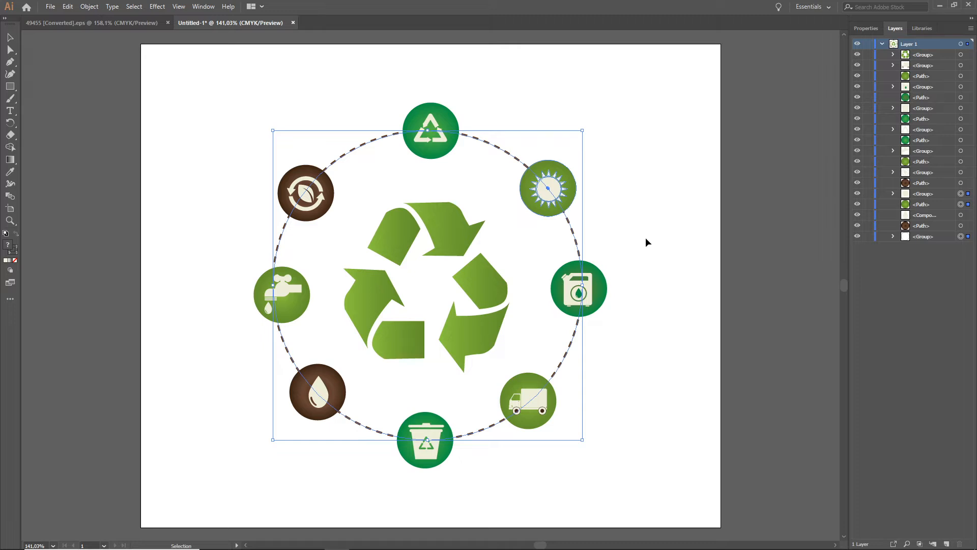
click(650, 205)
click(506, 152)
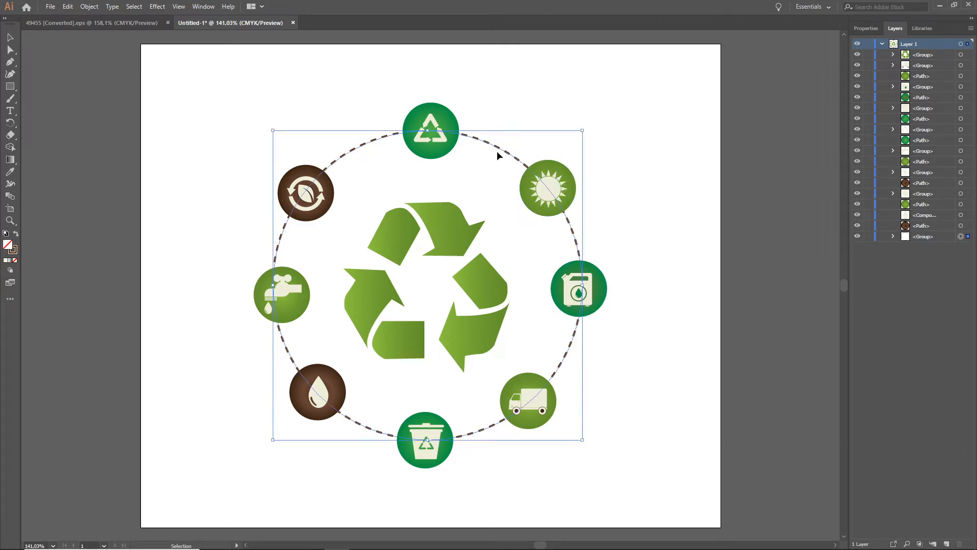
click(868, 237)
Group the sun symbol with its green circle, and the canister symbol with its own circle.
drag(600, 146, 518, 228)
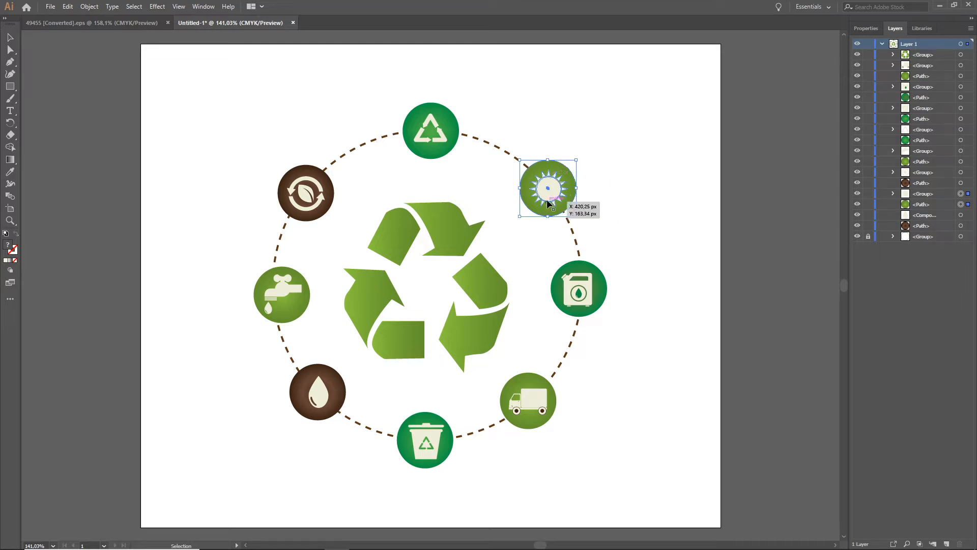
key(ctrl+g)
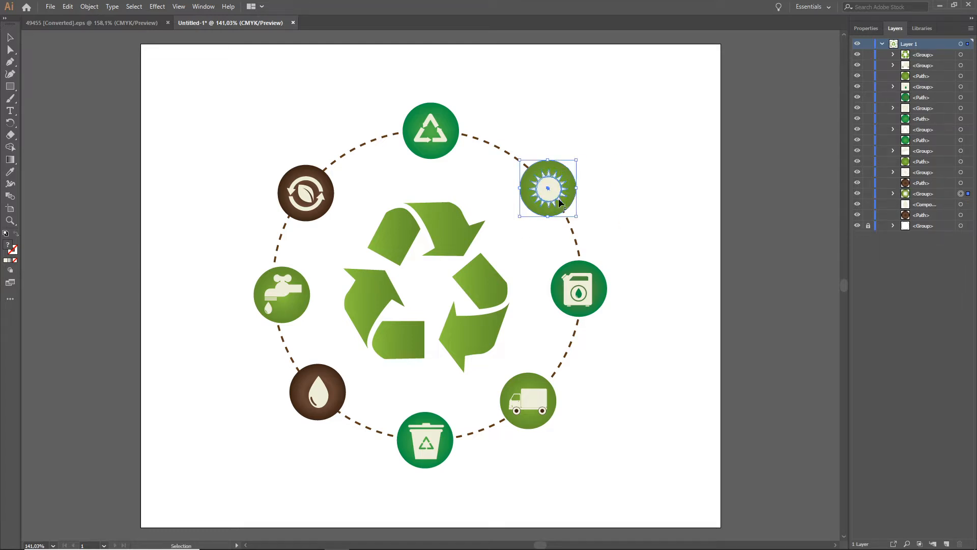
click(630, 266)
drag(608, 278, 536, 325)
right_click(590, 296)
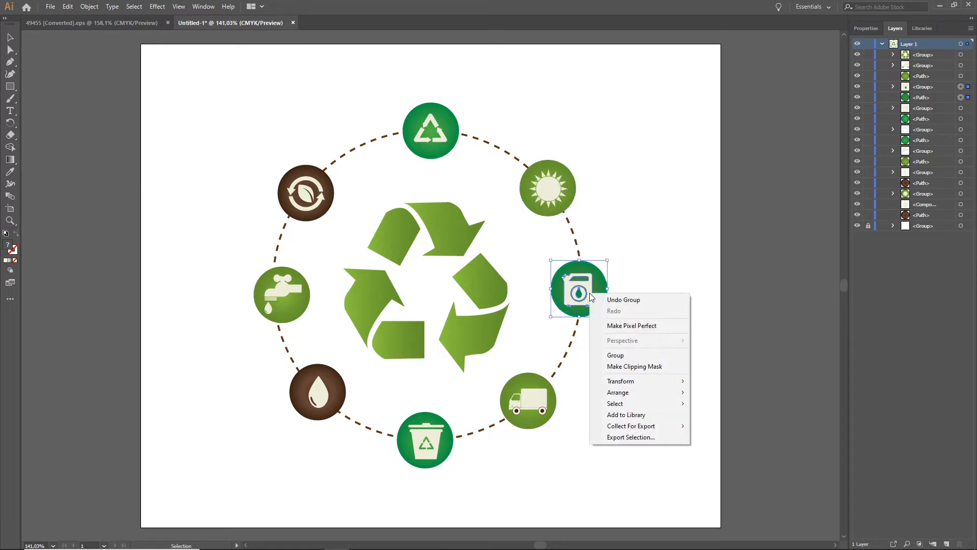
click(621, 356)
Group the truck symbol with its circle, and the recycling bin symbol with its own circle.
drag(589, 451, 487, 366)
key(ctrl+g)
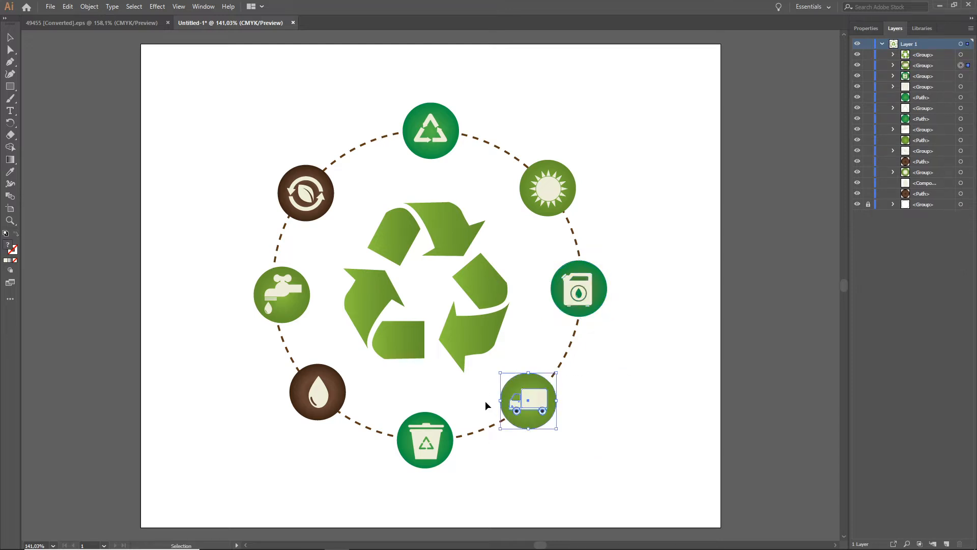
drag(467, 477, 374, 390)
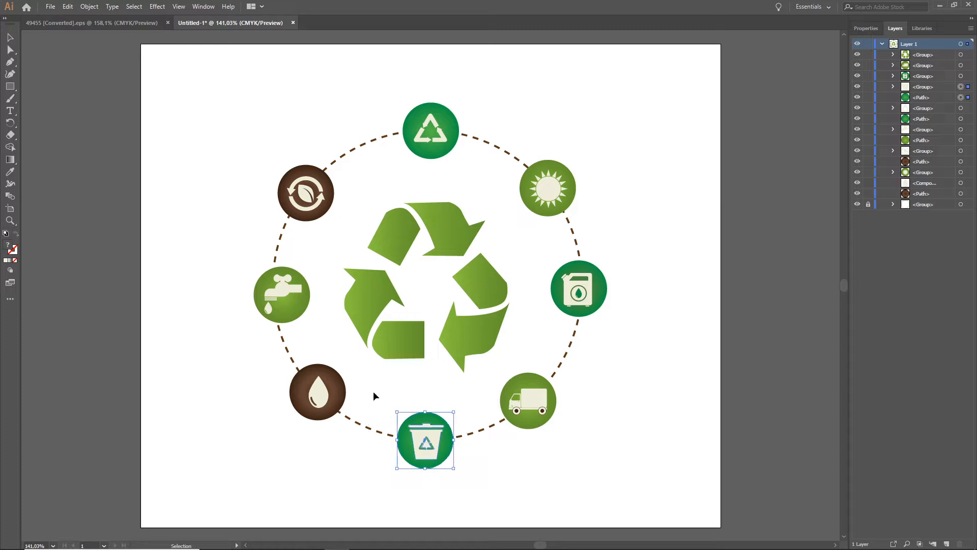
key(a)
key(ctrl+g)
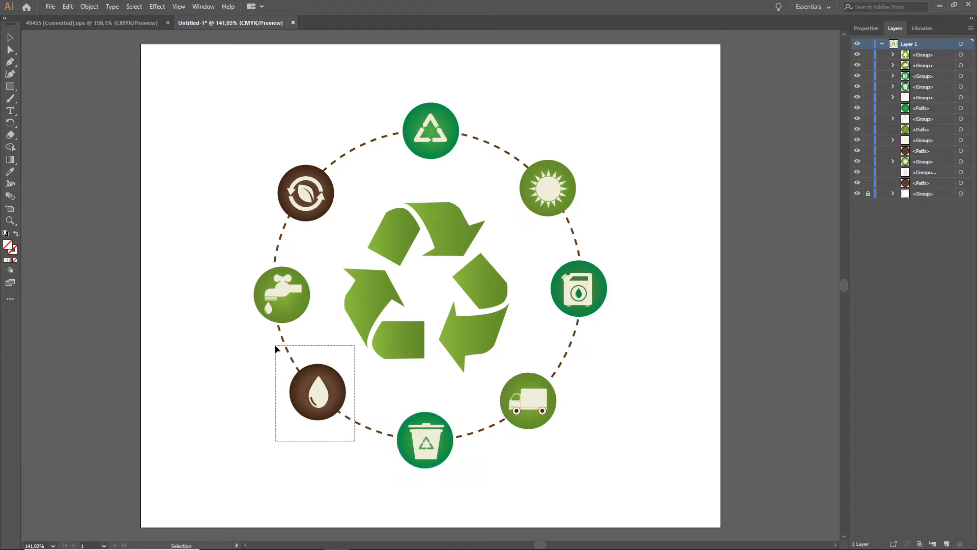
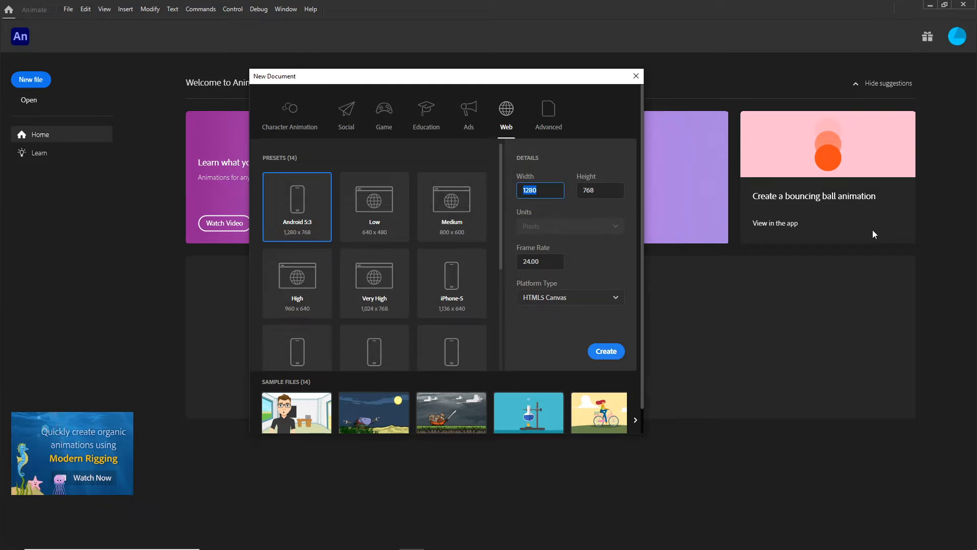
Switch to Illustrator, check the artboard dimensions in the new document settings, close them and return to Animate.
mouse_move(443, 543)
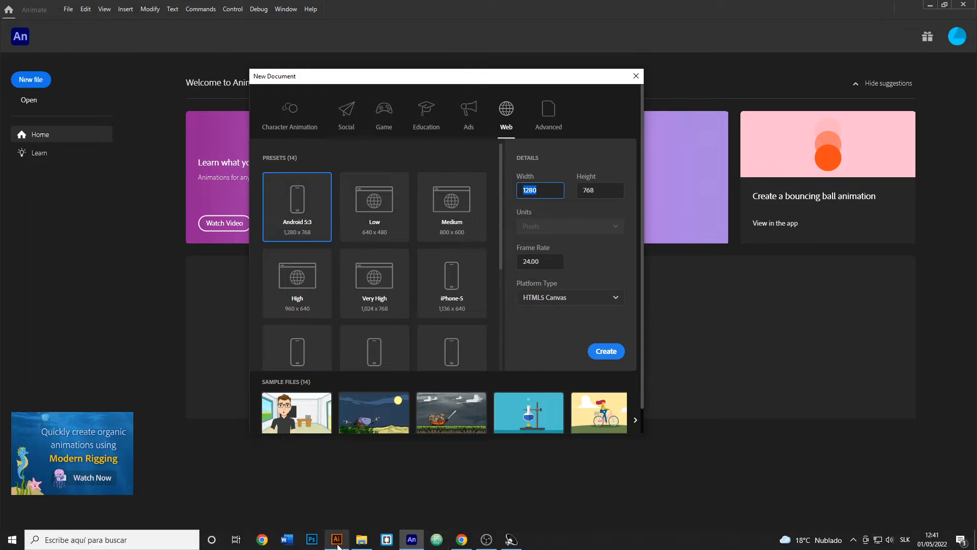
click(336, 543)
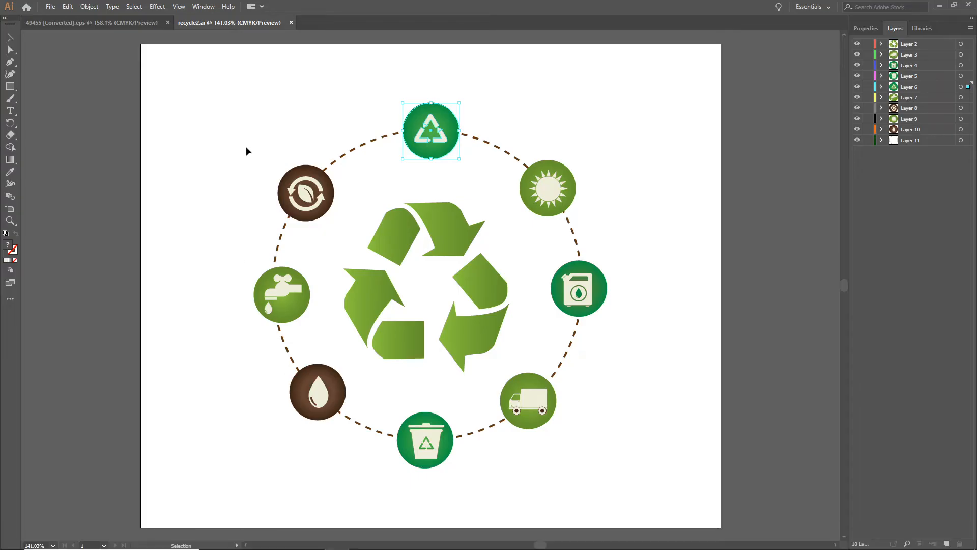
key(ctrl+n)
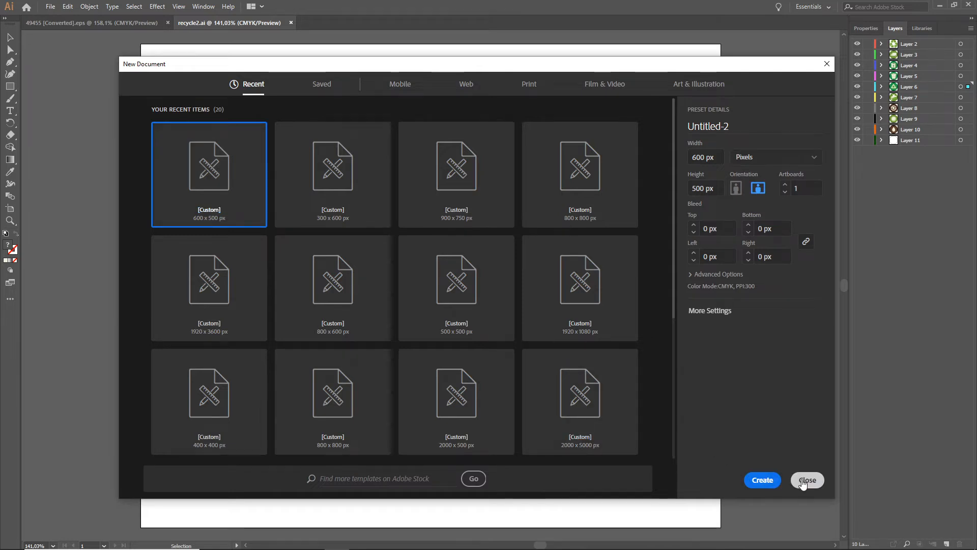
click(807, 480)
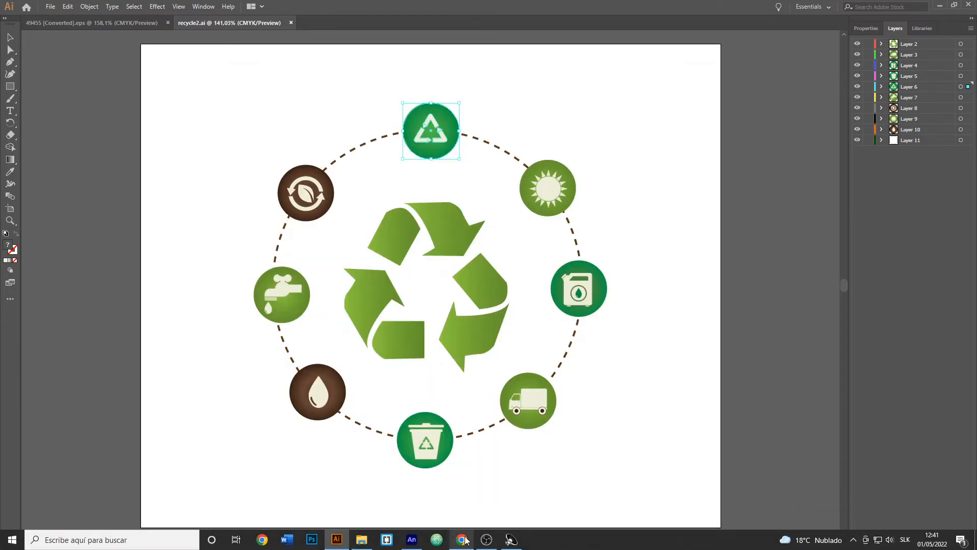
mouse_move(465, 543)
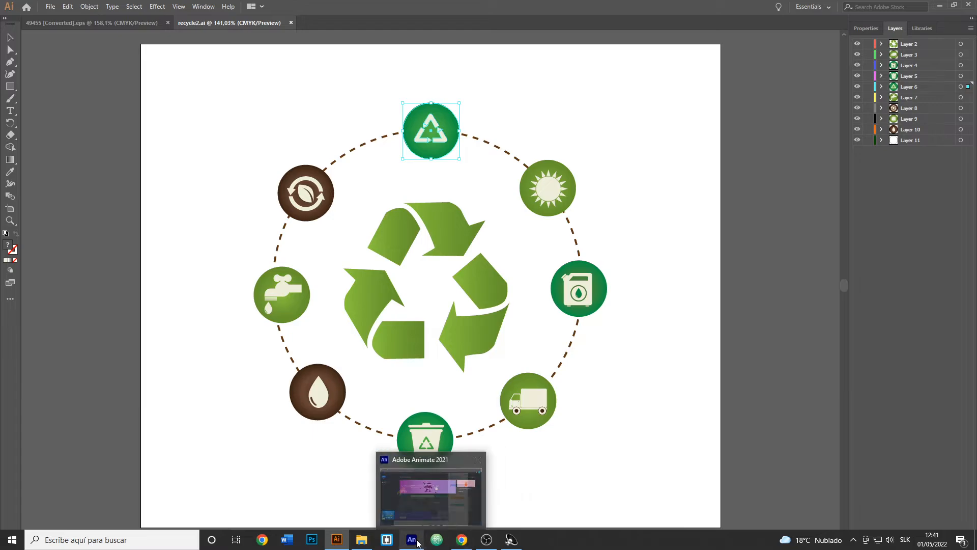
click(441, 514)
Create an HTML5 Canvas document with a width of 600 and a height of 500 pixels.
click(541, 192)
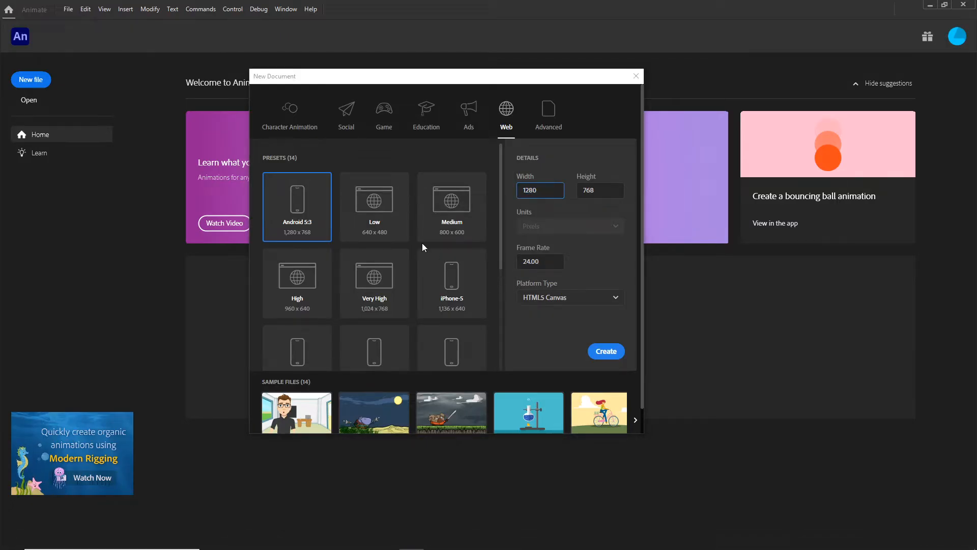
key(BackSpace)
key(BackSpace)
key(BackSpace)
key(BackSpace)
text(600)
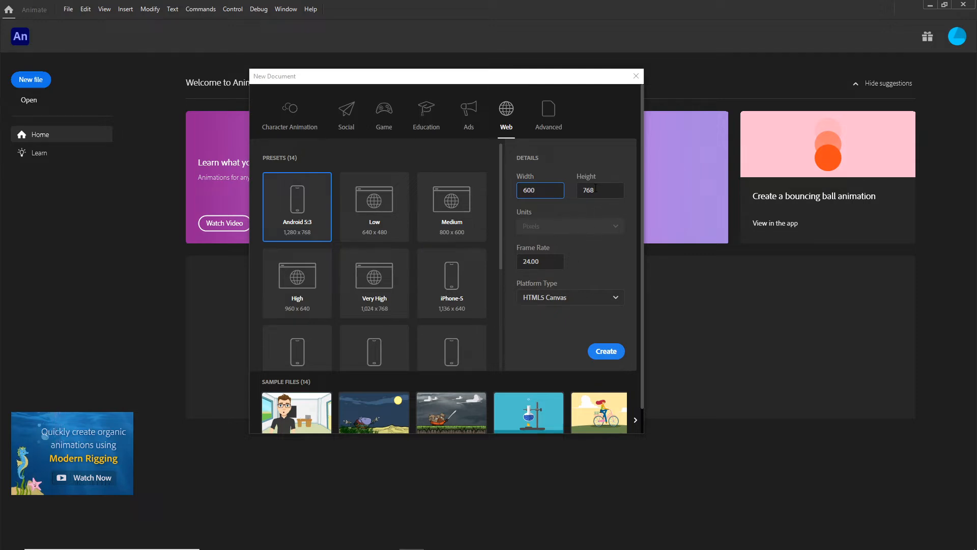
key(Tab)
text(500)
click(607, 352)
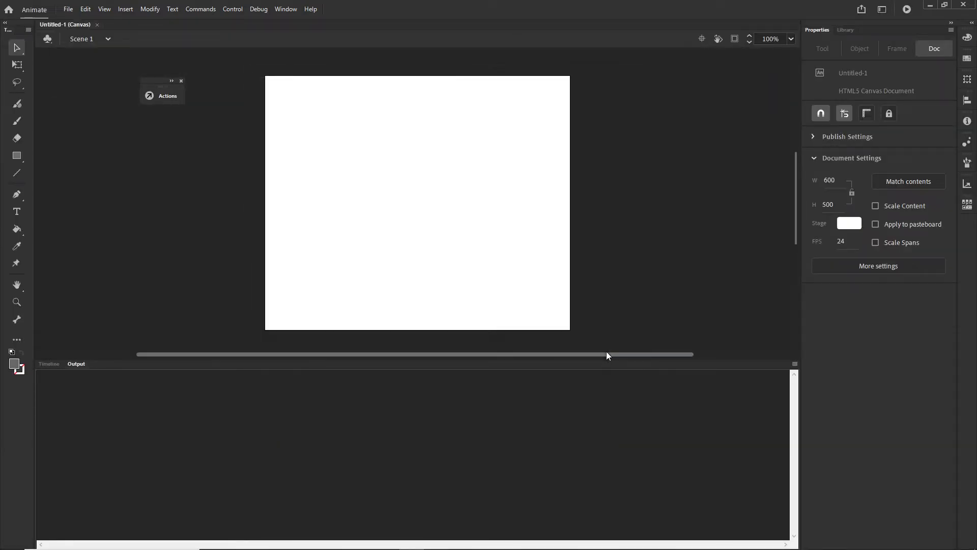
Switch to File Explorer, open the illustartor folder inside tutorial, and bring recycle2.ai onto the Animate stage.
click(362, 539)
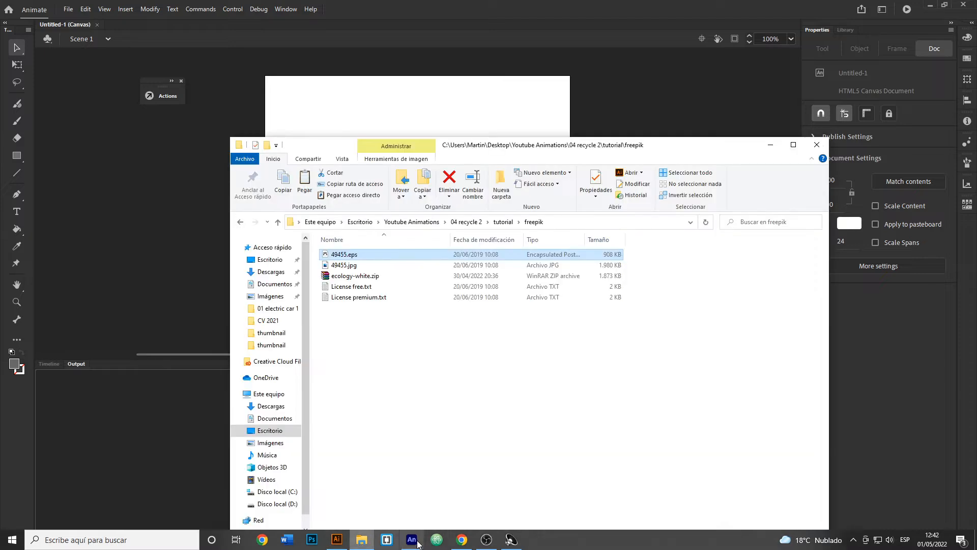
click(501, 226)
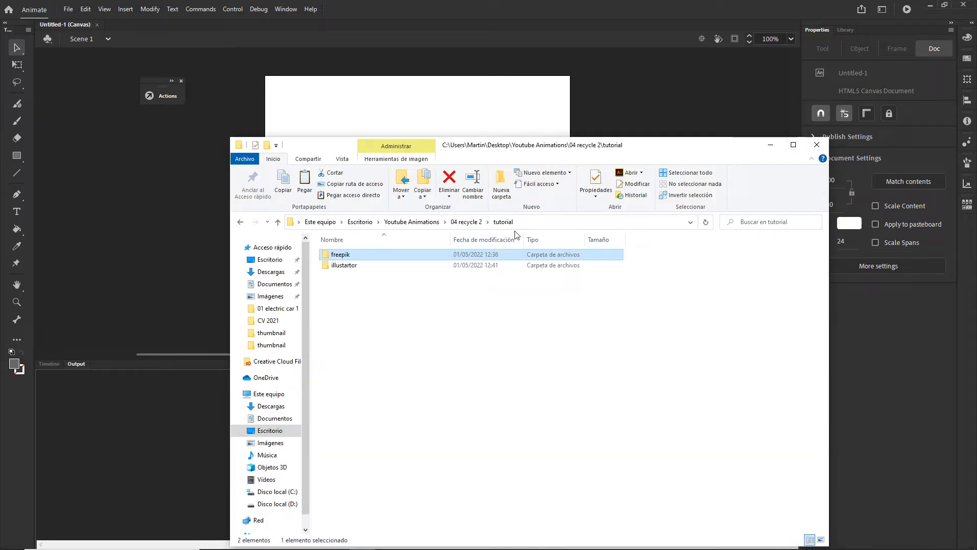
double_click(355, 264)
drag(348, 256, 389, 118)
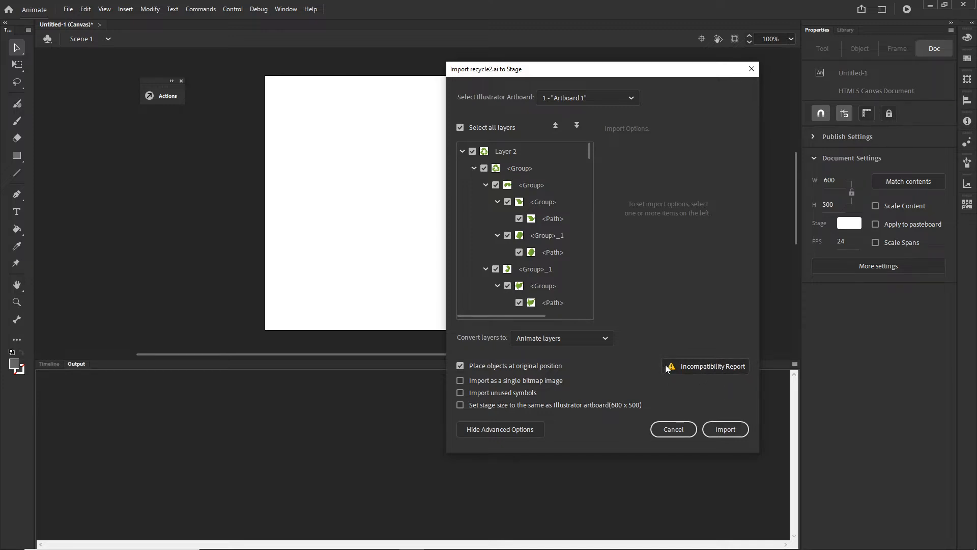
Review the incompatibility report, import all layers as Animate layers at their original position, and show the timeline.
click(700, 369)
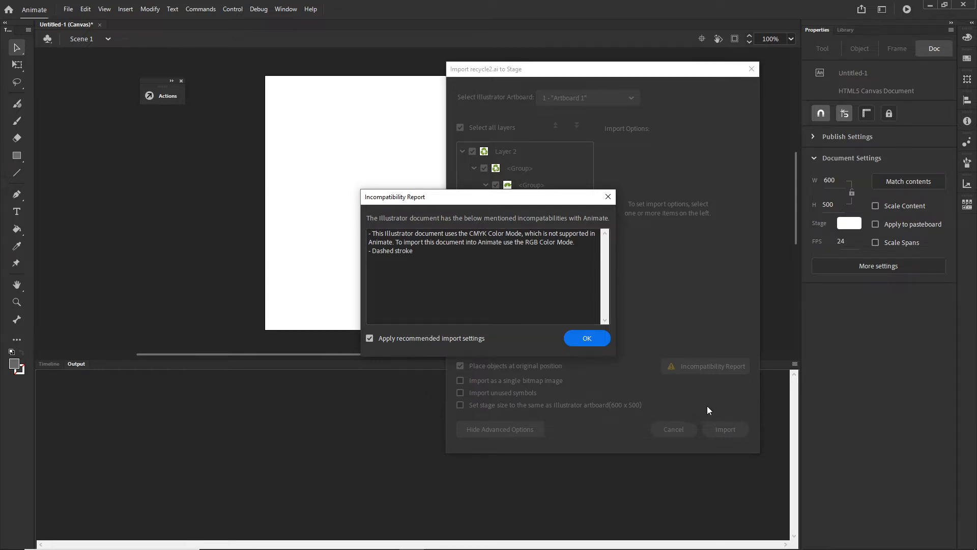
click(608, 197)
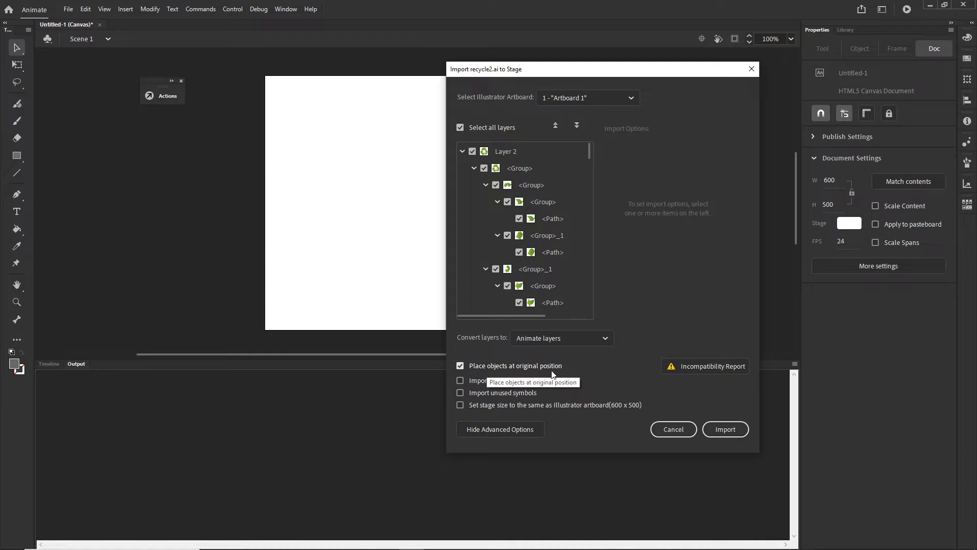
click(725, 430)
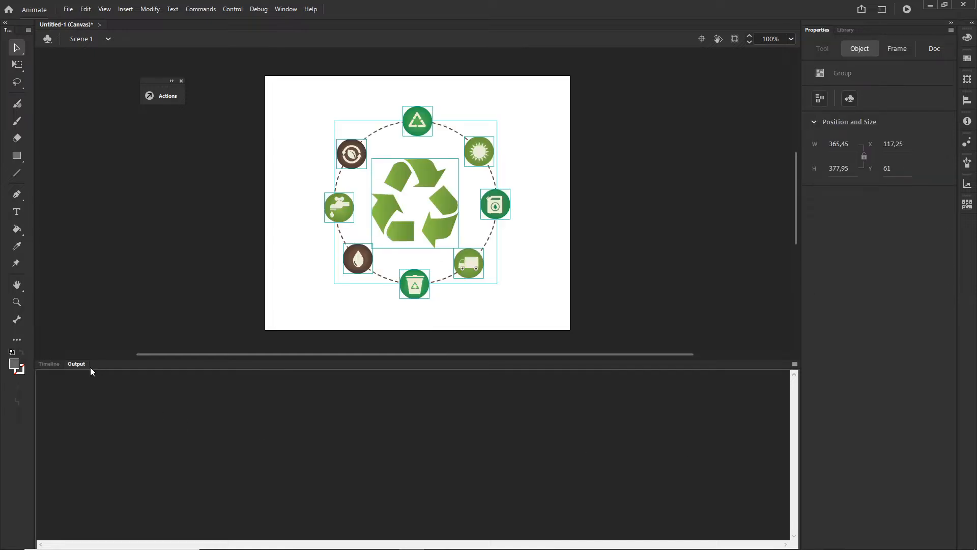
click(57, 364)
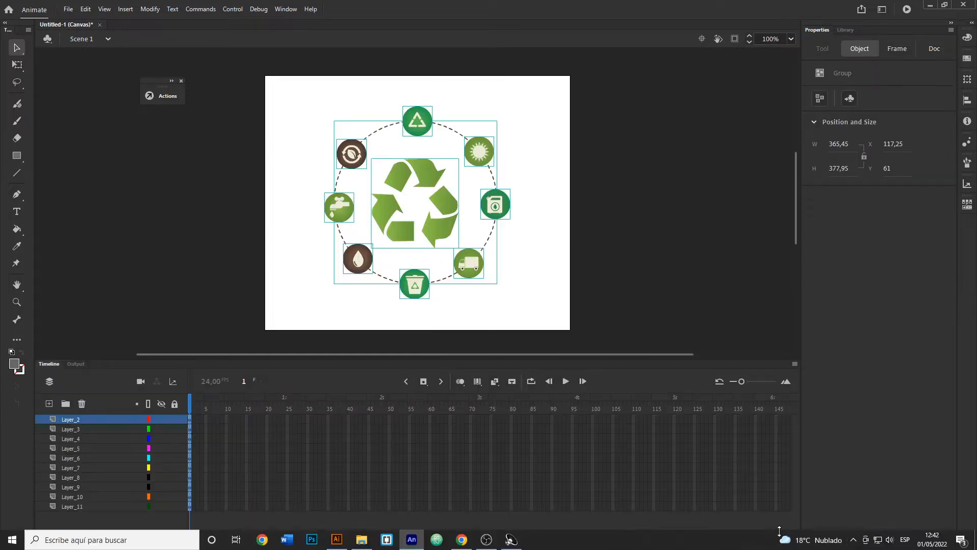
Start saving the document, and create and open a folder named animate inside 04 recycle 2 > tutorial.
key(ctrl+s)
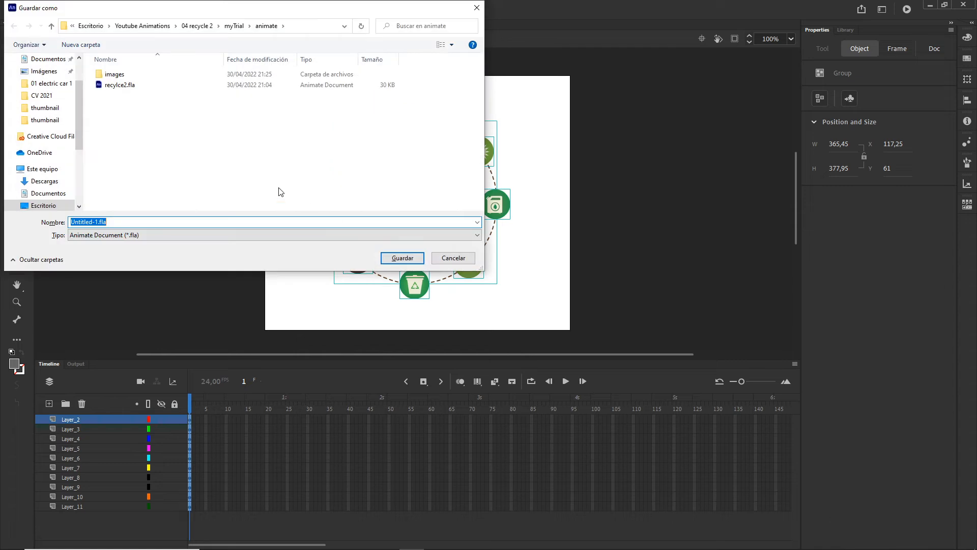
click(198, 26)
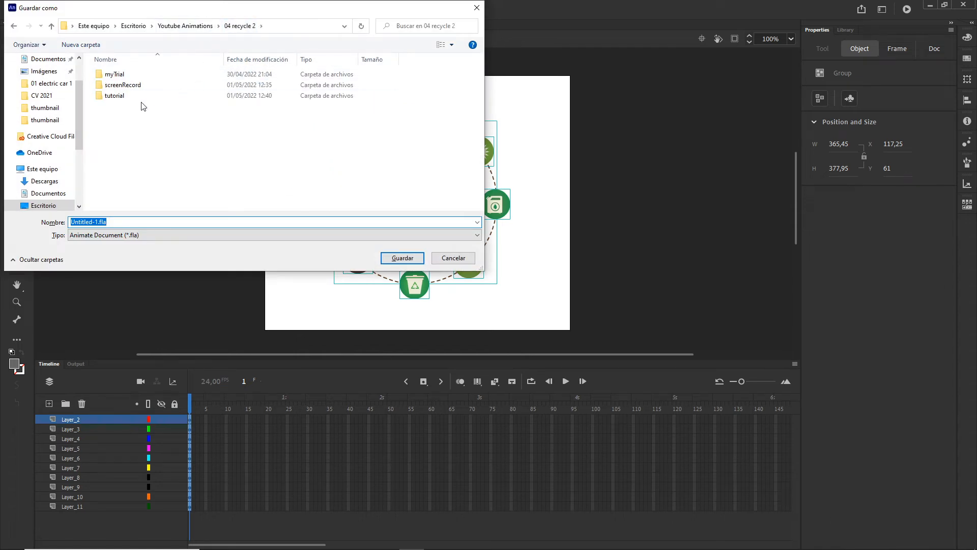
double_click(120, 98)
right_click(111, 132)
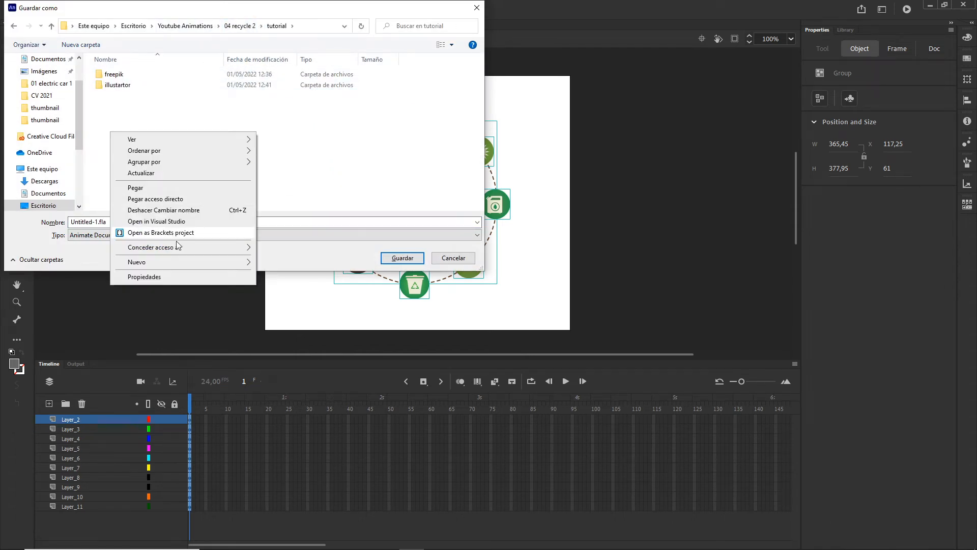
mouse_move(219, 262)
click(280, 260)
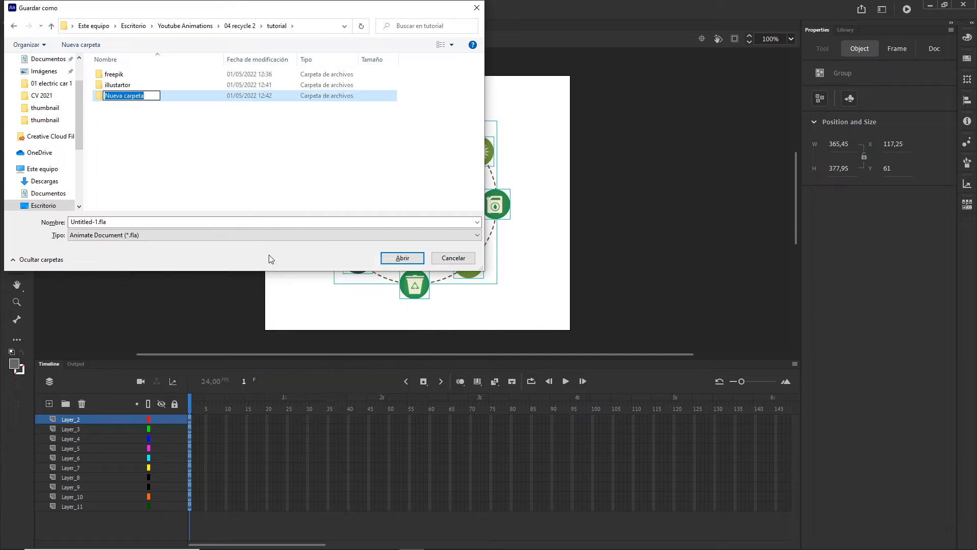
text(animate)
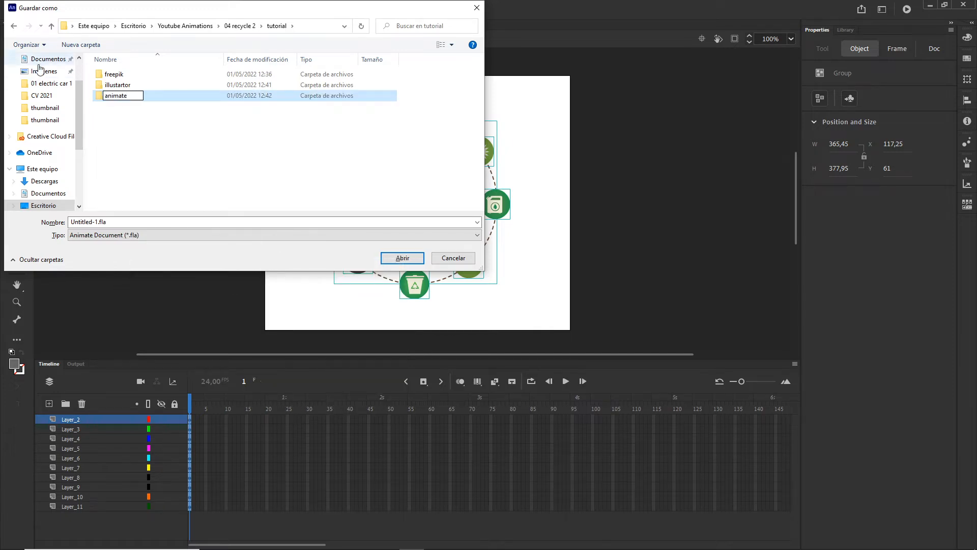
click(127, 121)
double_click(122, 74)
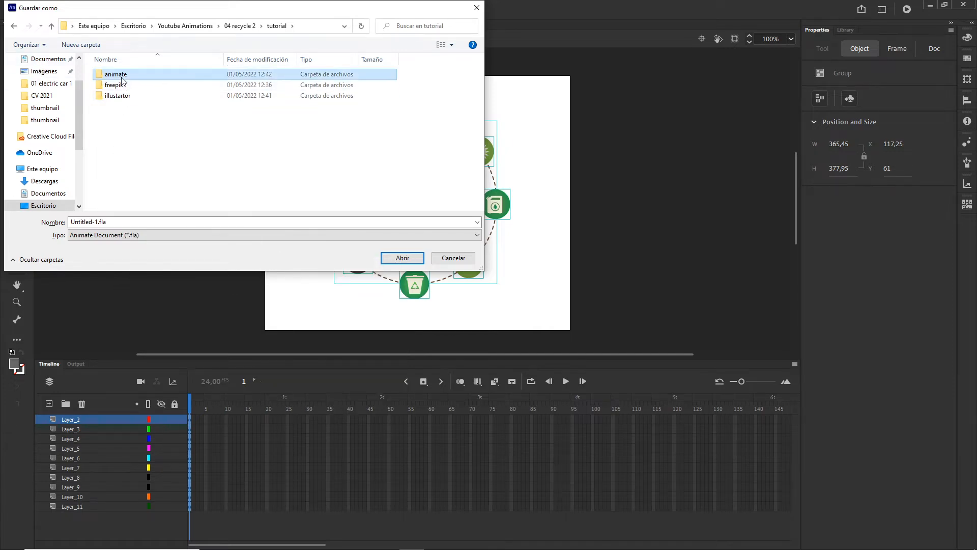
Save the Animate document as recycle2 in the animate folder.
triple_click(110, 222)
text(rec)
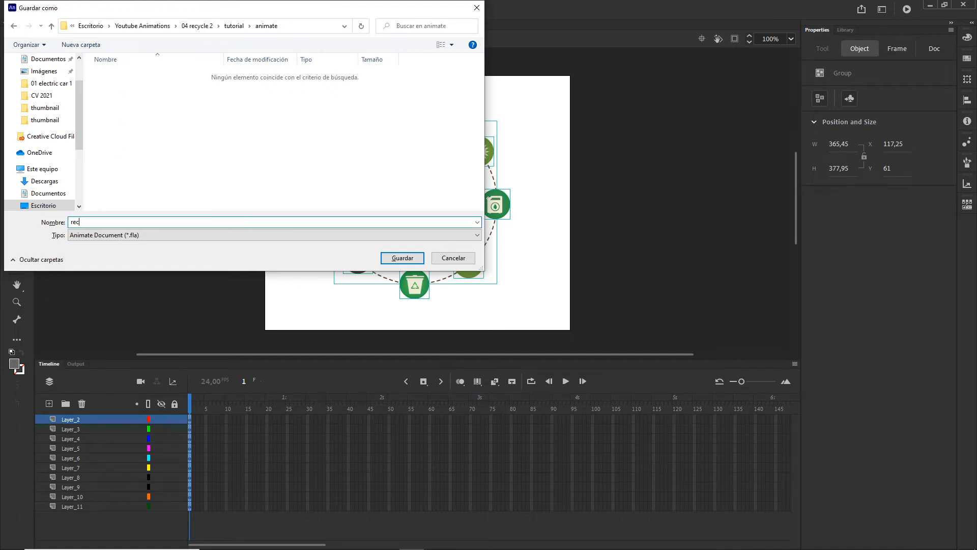
text(ycle")
click(402, 258)
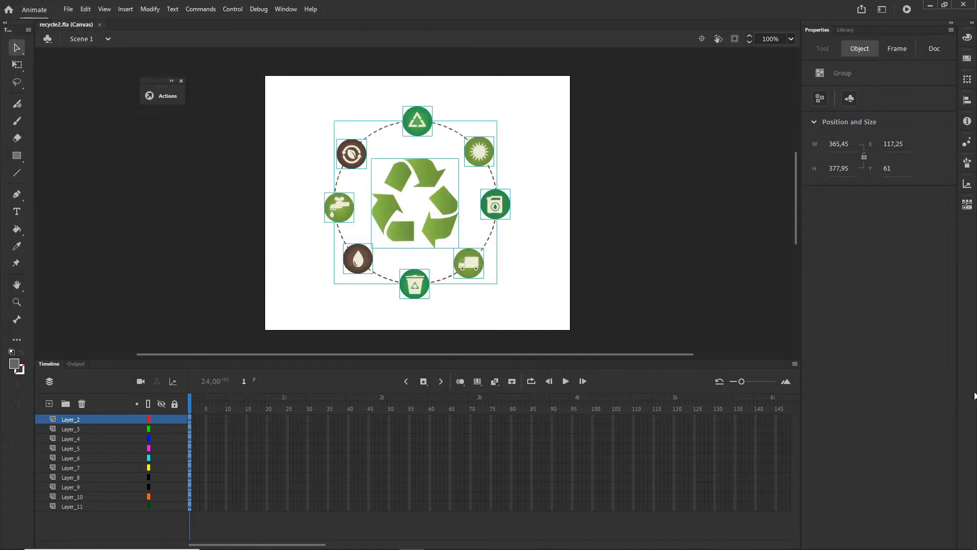
Deselect the artwork and set the stage colour to a green sampled from the central recycling arrows.
click(671, 205)
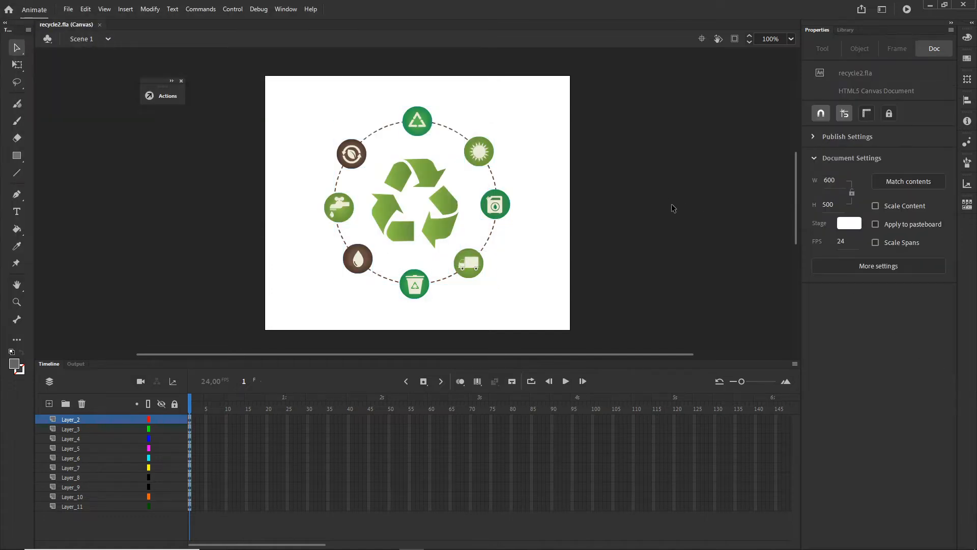
click(854, 228)
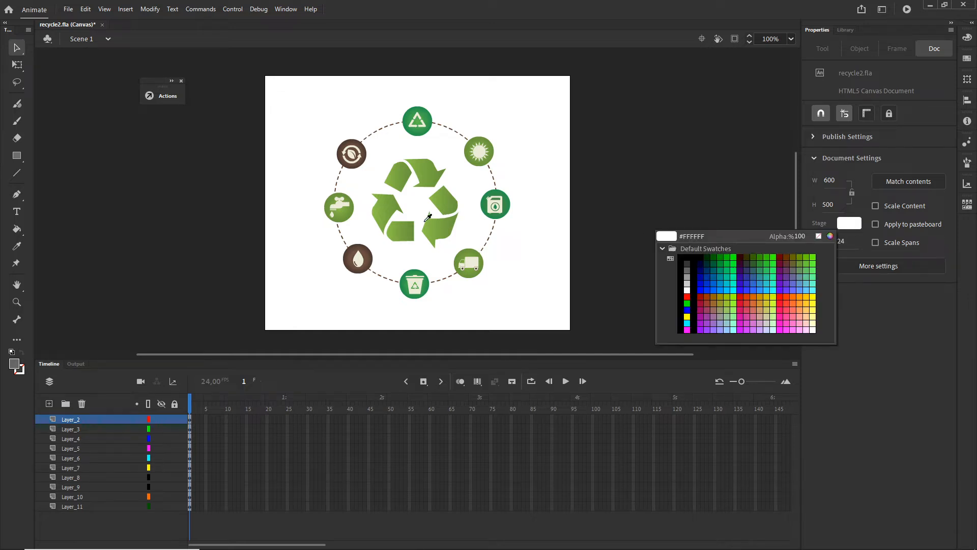
click(392, 203)
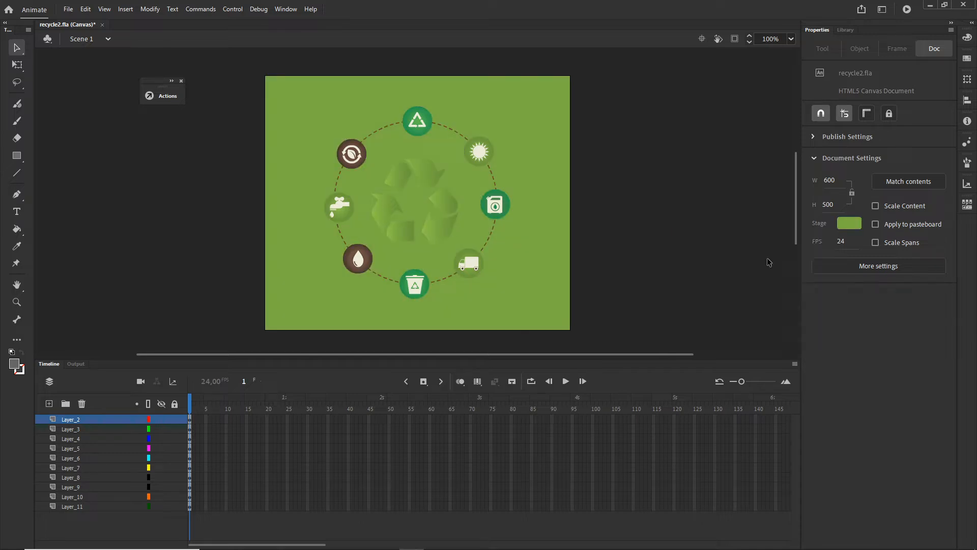
Change the stage colour to a very pale green, almost white, using the full colour picker.
click(858, 226)
click(833, 236)
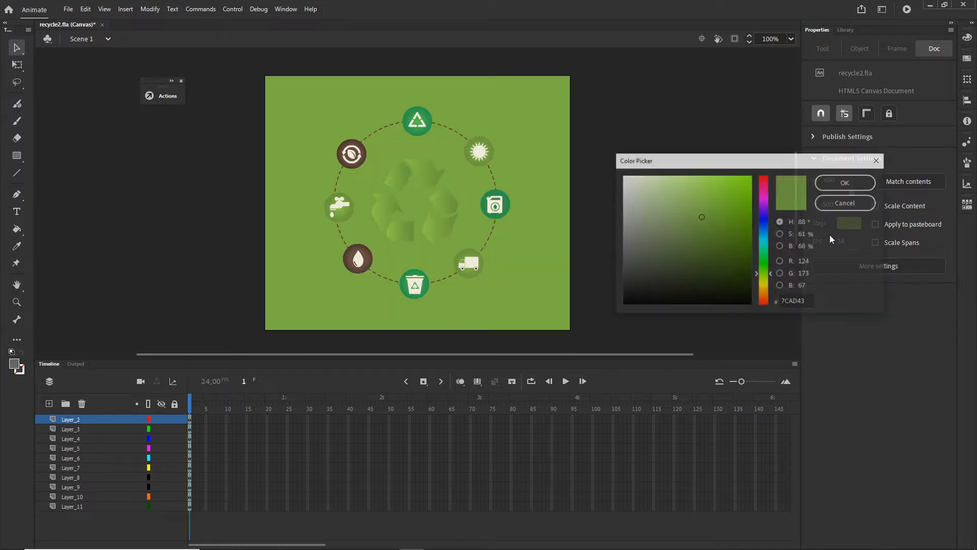
drag(644, 182, 633, 179)
click(860, 186)
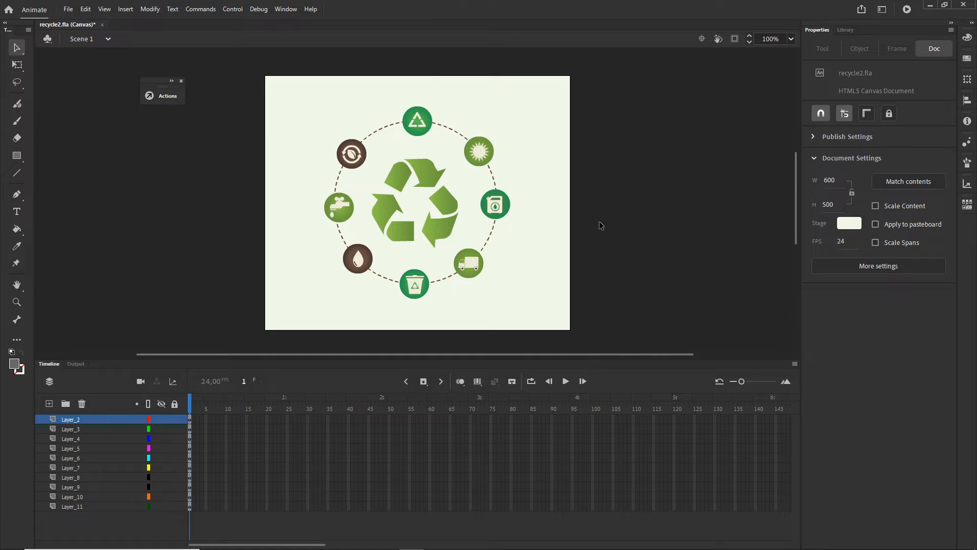
Convert the recycling-triangle icon at the top of the ring into a Movie Clip symbol.
scroll(451, 141, up, 3)
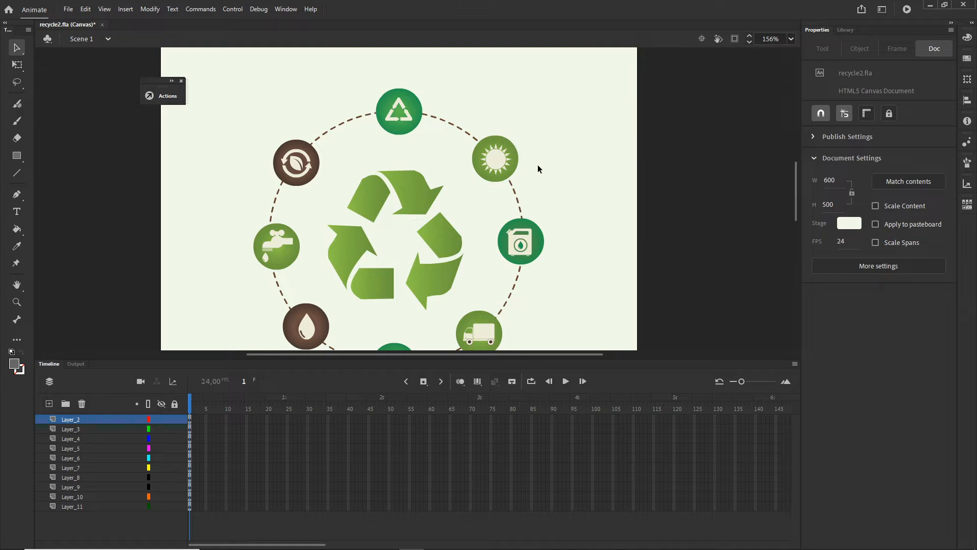
scroll(545, 173, left, 3)
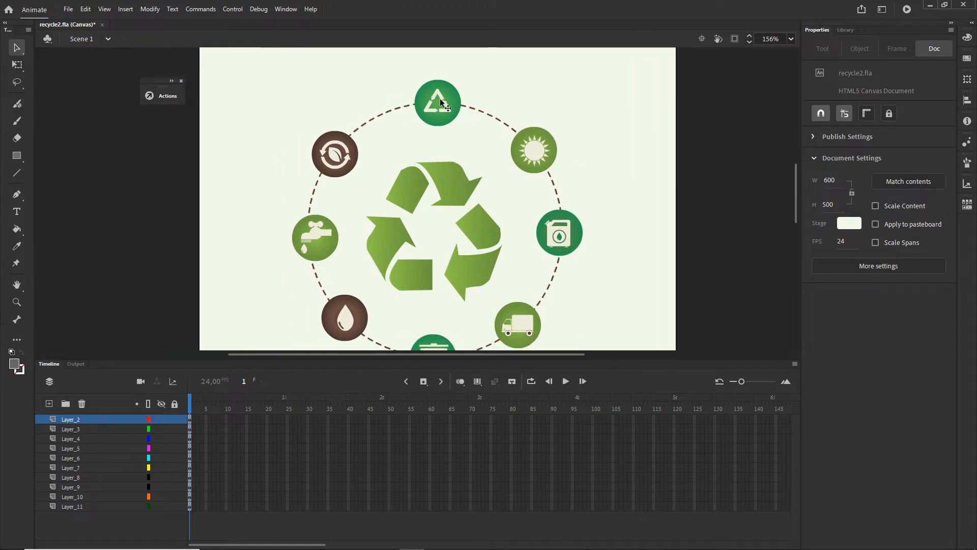
click(436, 103)
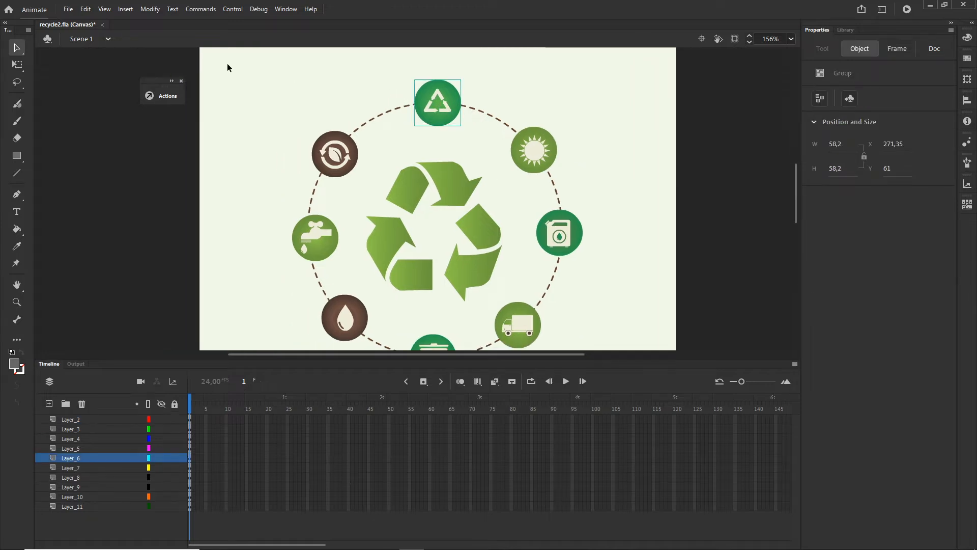
click(150, 9)
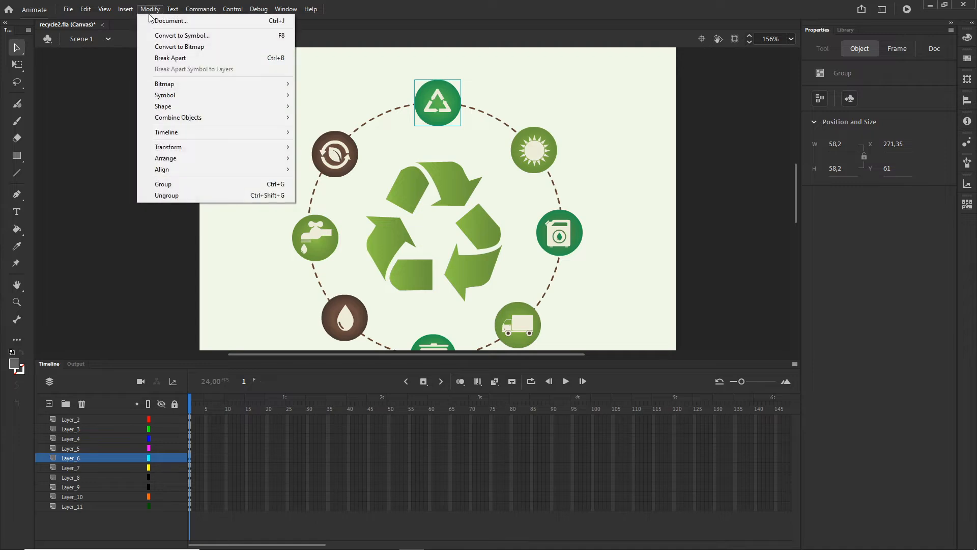
click(175, 35)
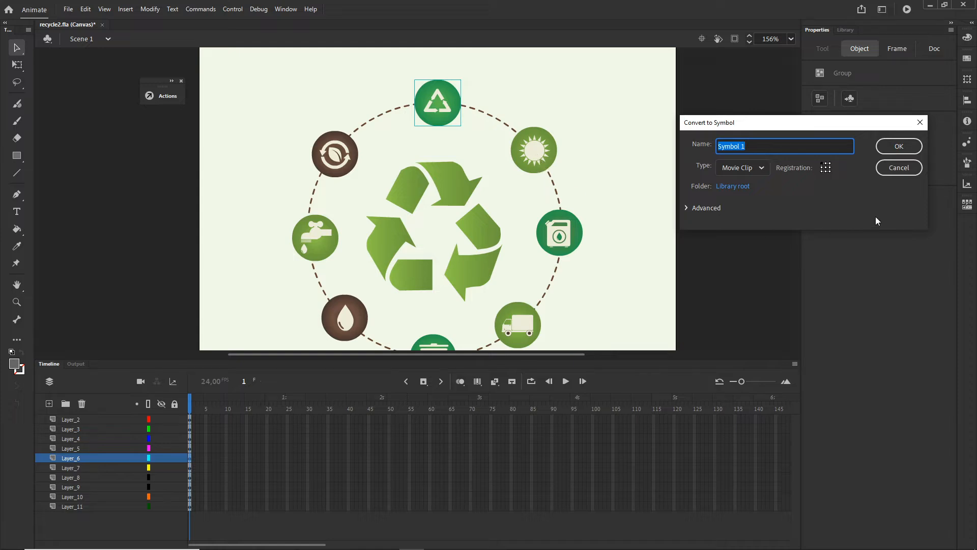
click(899, 147)
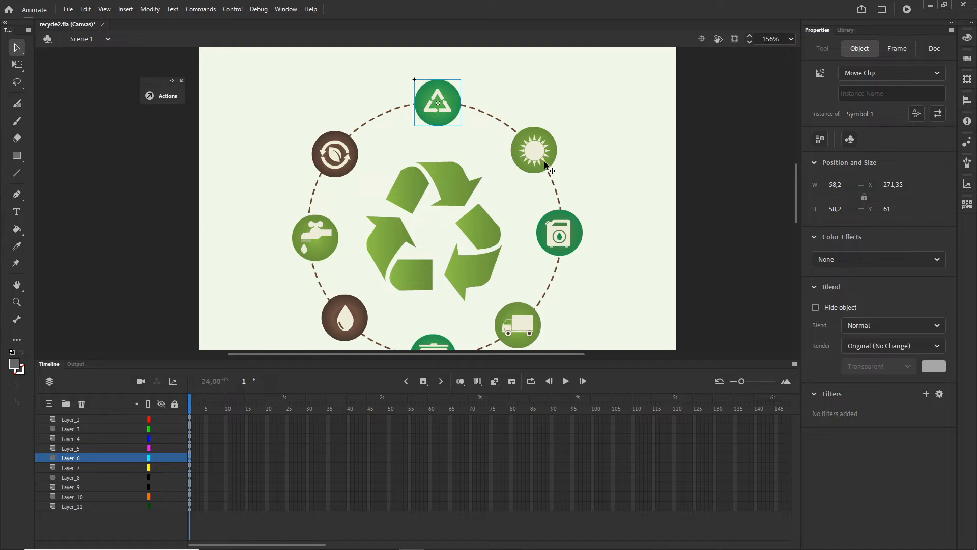
Convert the sun icon and the fuel canister icon into separate Movie Clip symbols.
click(540, 160)
key(F8)
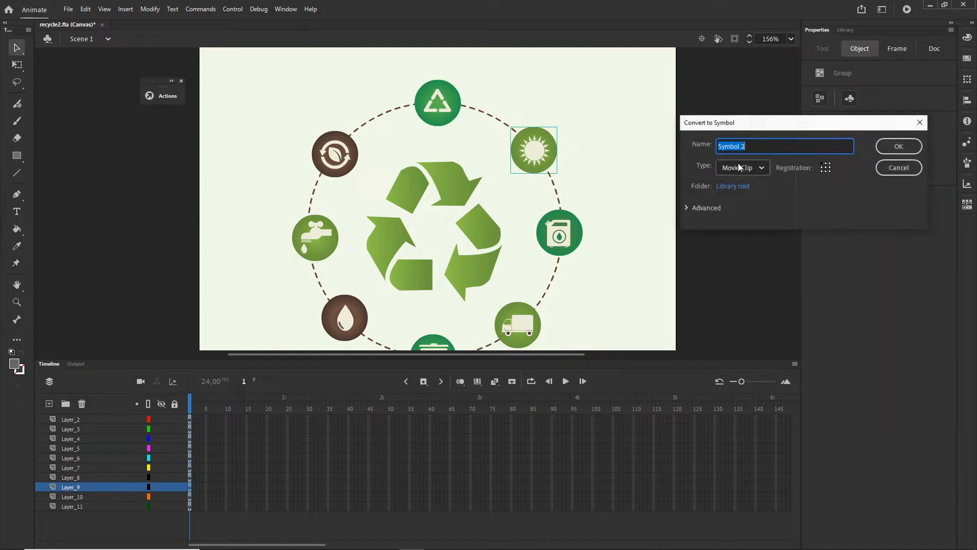
click(895, 147)
click(565, 239)
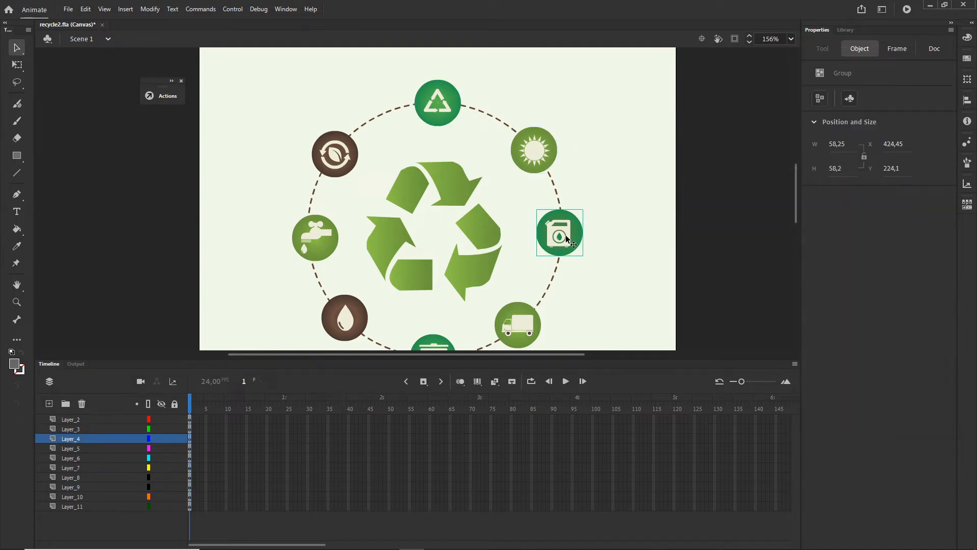
key(F8)
click(897, 149)
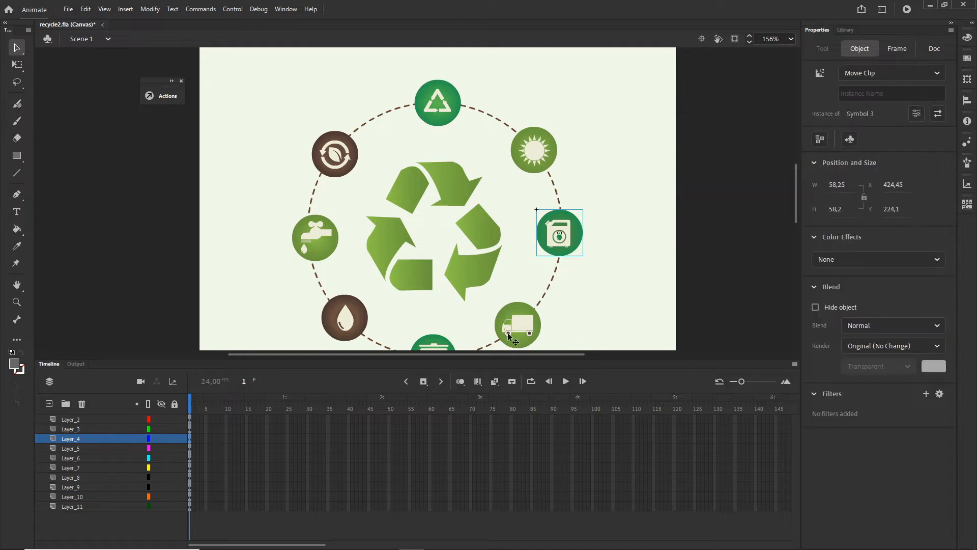
Convert the truck icon and the recycling bin icon into separate Movie Clip symbols.
click(513, 333)
key(F8)
click(902, 146)
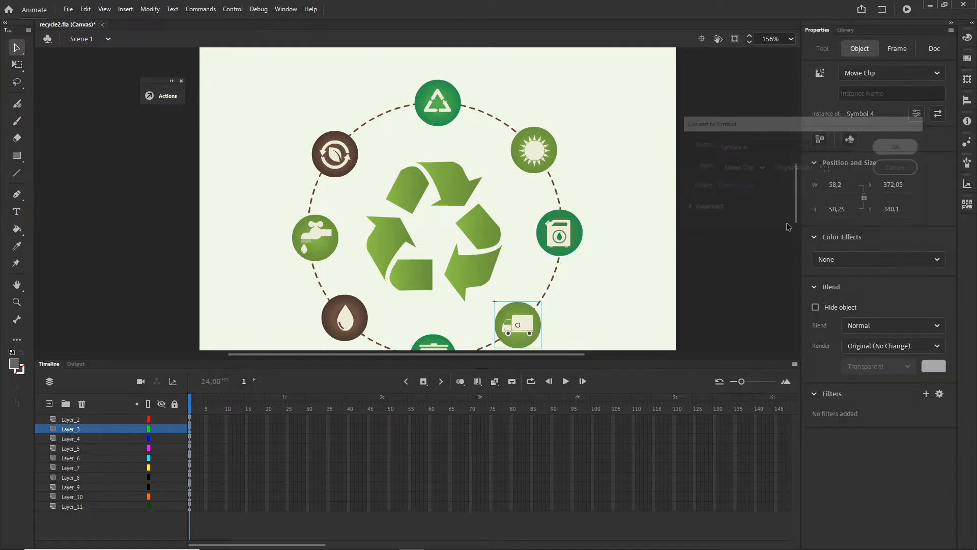
drag(796, 219, 796, 228)
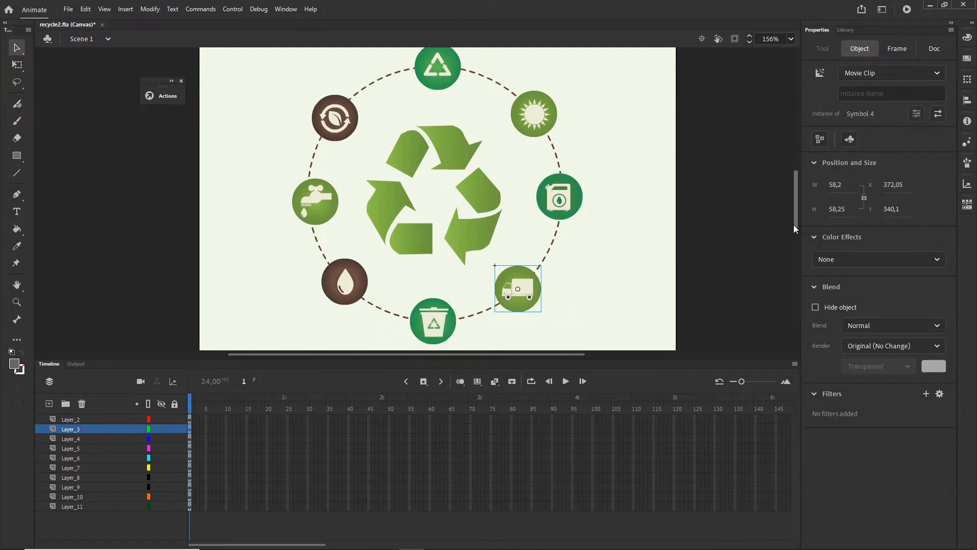
click(440, 320)
key(F8)
click(892, 149)
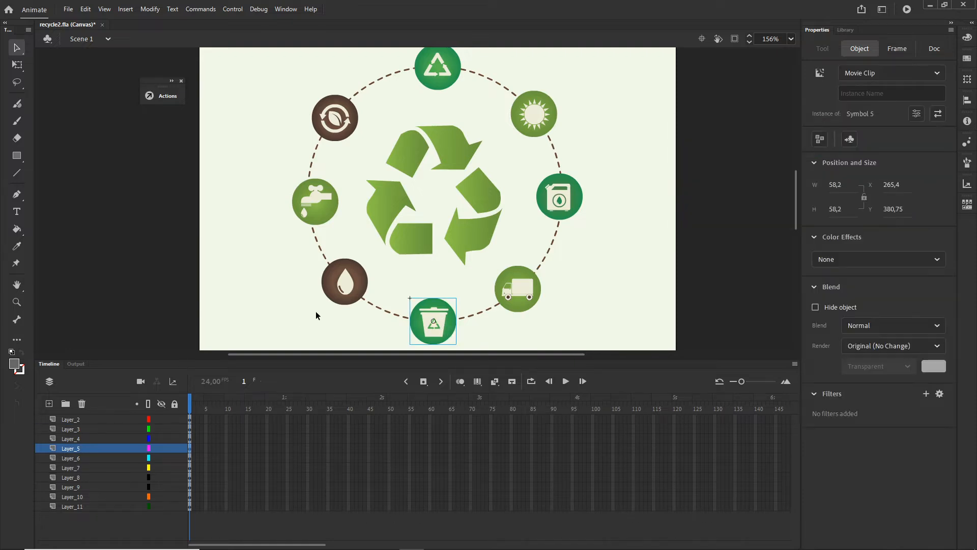
Convert the brown water-drop icon and the tap icon into separate Movie Clip symbols.
click(362, 287)
key(F8)
click(899, 146)
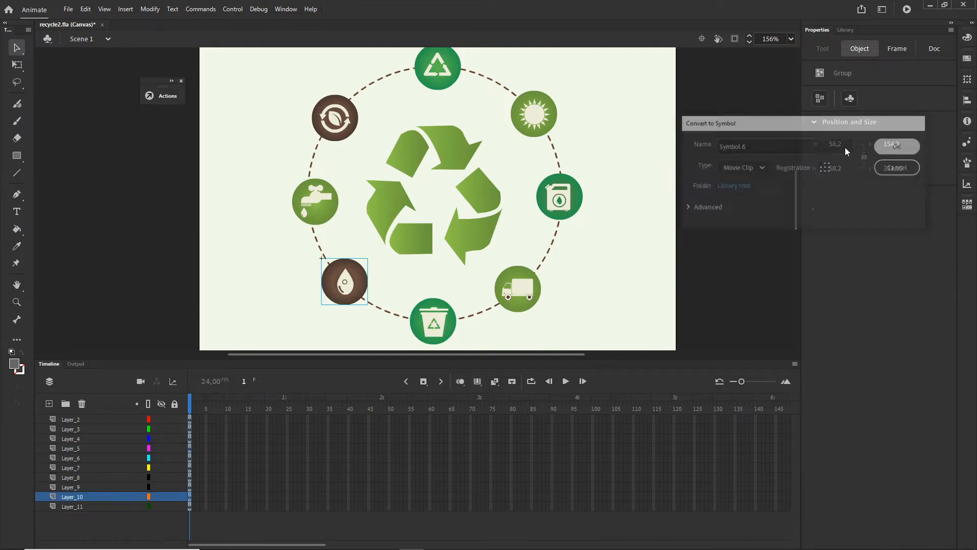
click(325, 214)
key(F8)
click(888, 151)
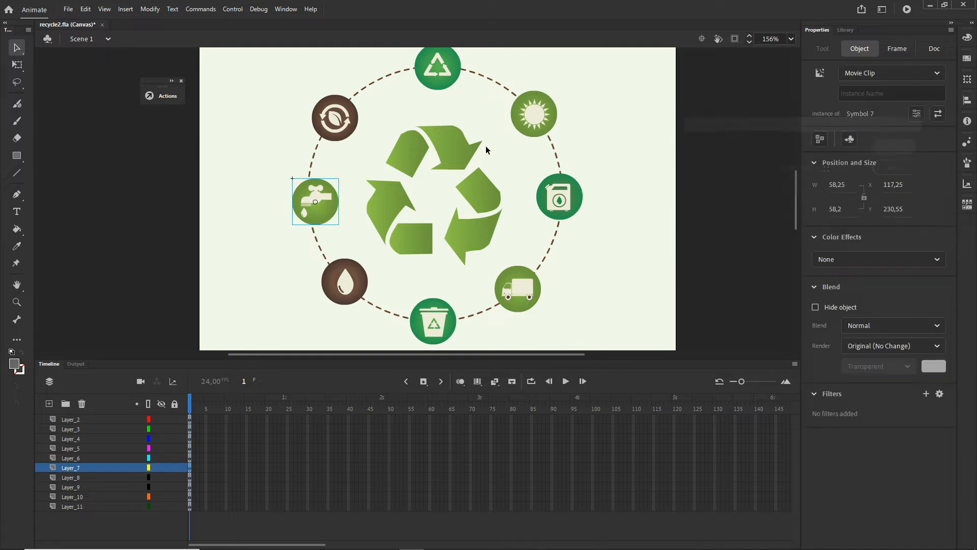
Convert the brown leaf icon and the large central recycling arrows into separate Movie Clip symbols.
click(347, 132)
key(F8)
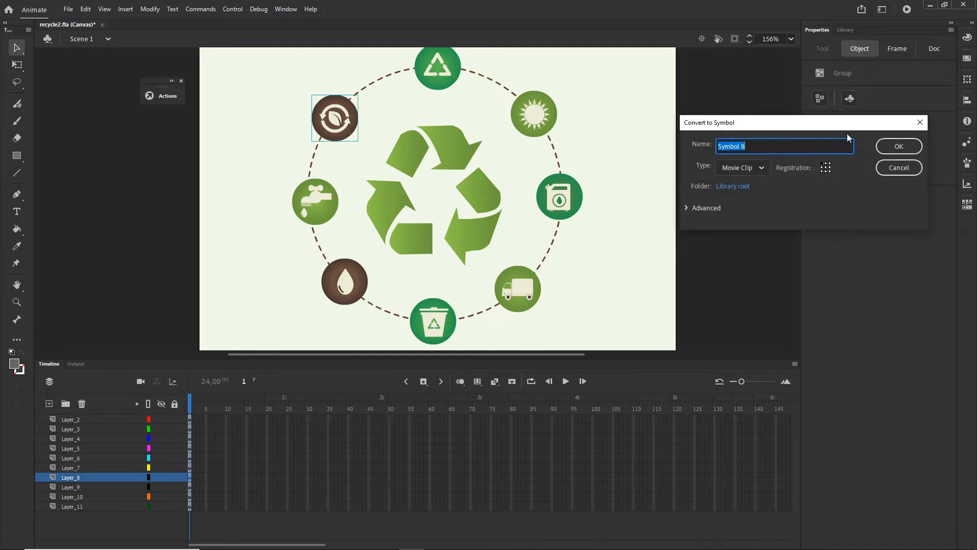
click(899, 146)
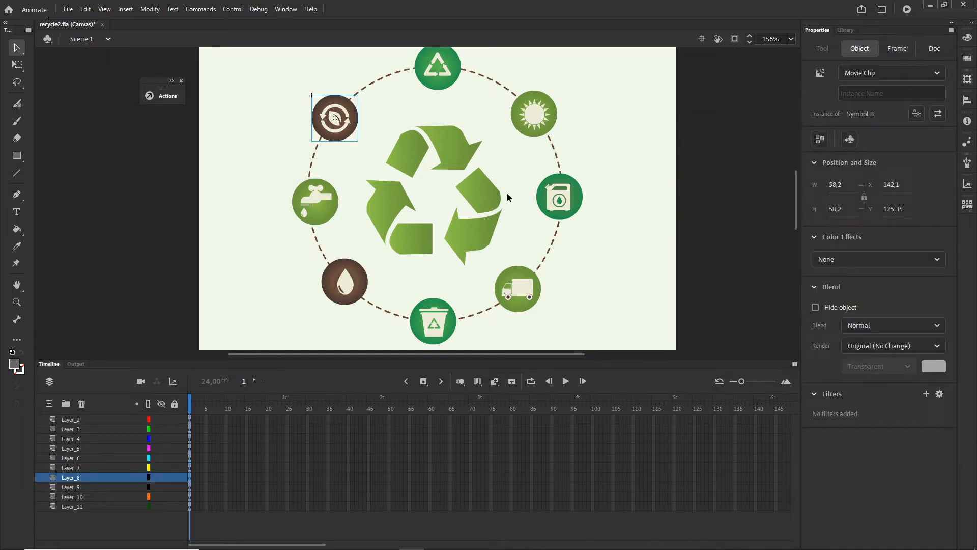
click(450, 160)
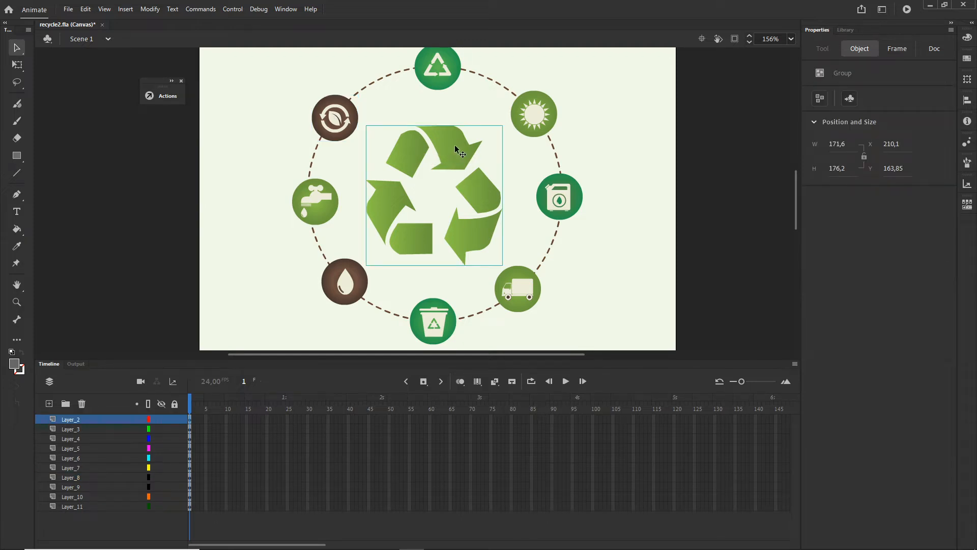
key(F8)
click(895, 150)
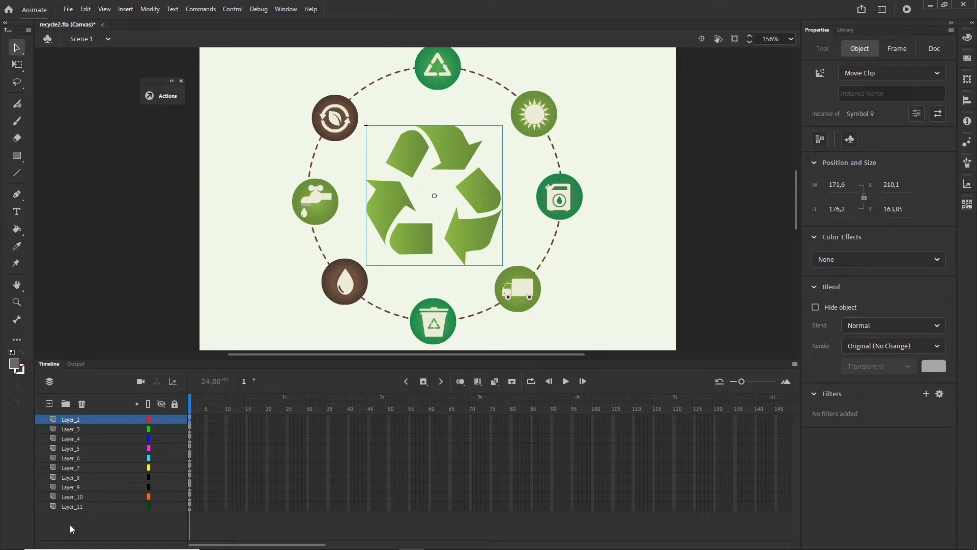
Lock and hide Layer_11, which holds the dashed circle.
click(79, 506)
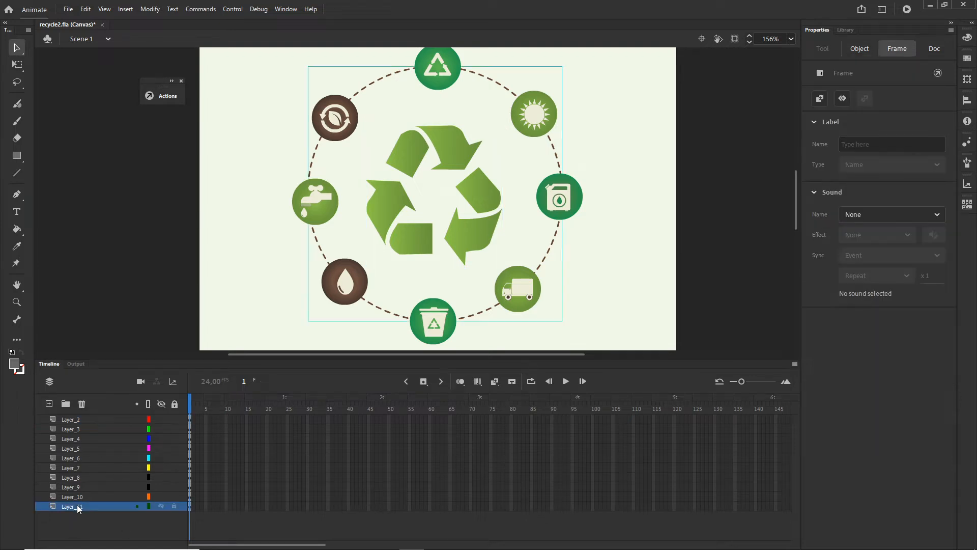
click(174, 507)
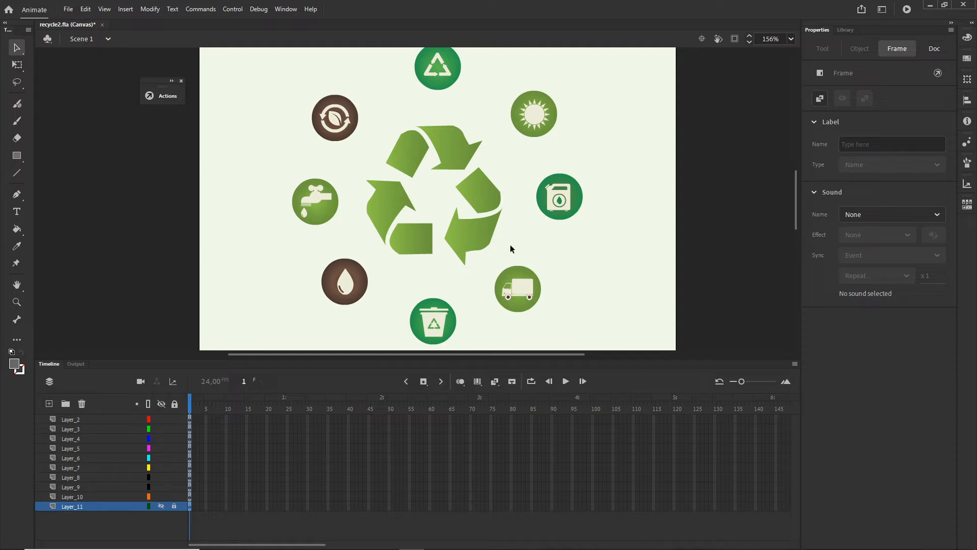
scroll(490, 230, down, 2)
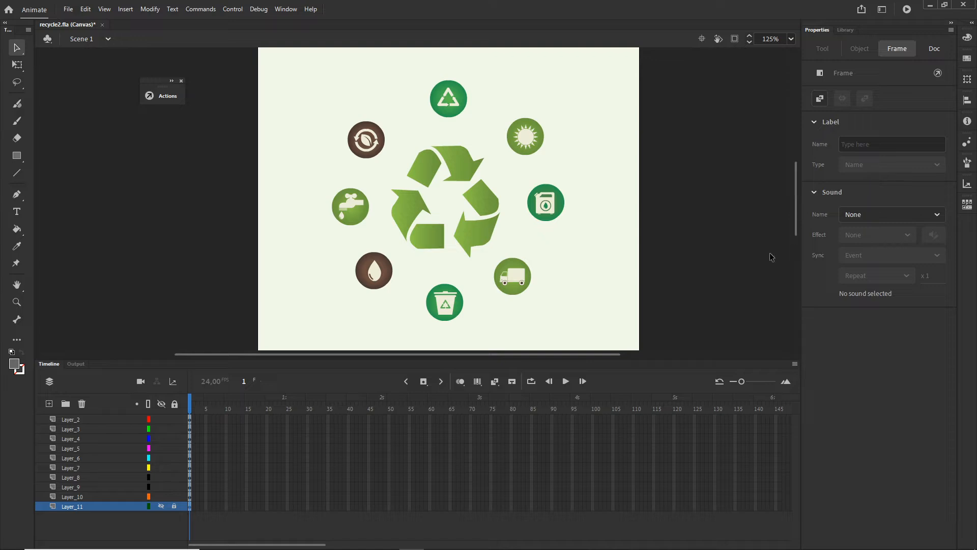
Rename Layer_2, which holds the central recycling arrows, as middle.
click(68, 421)
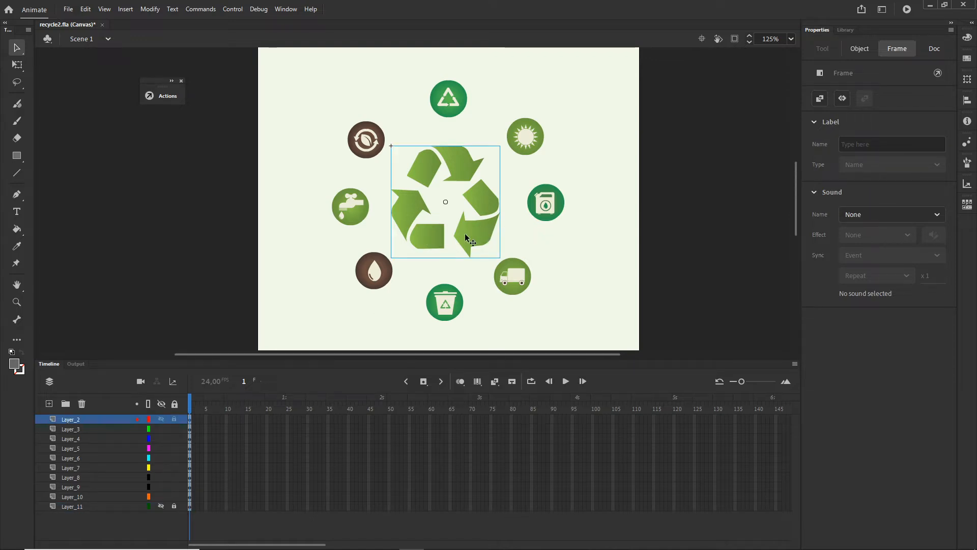
double_click(75, 420)
text(middle)
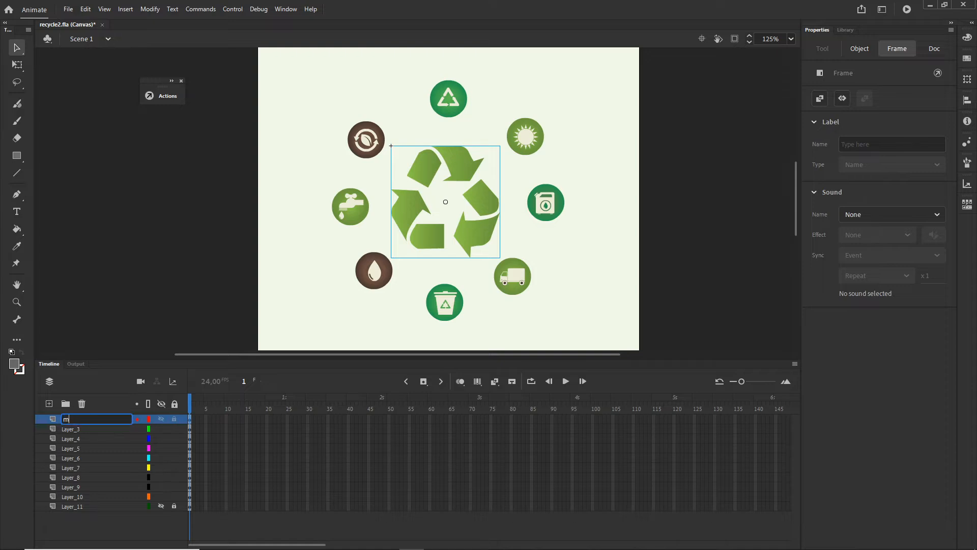
click(102, 532)
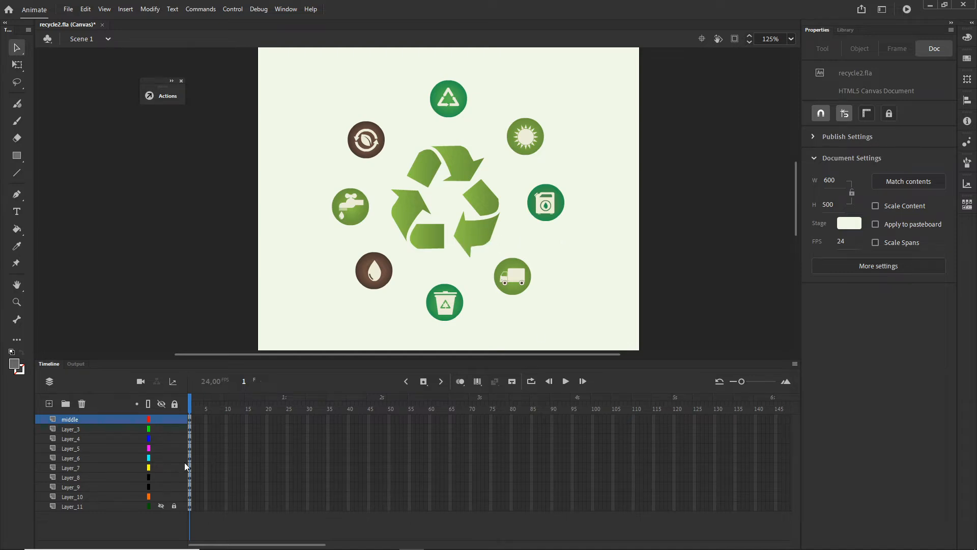
Copy the first keyframes of the icon layers Layer_3 to Layer_10 to frame 35.
click(72, 497)
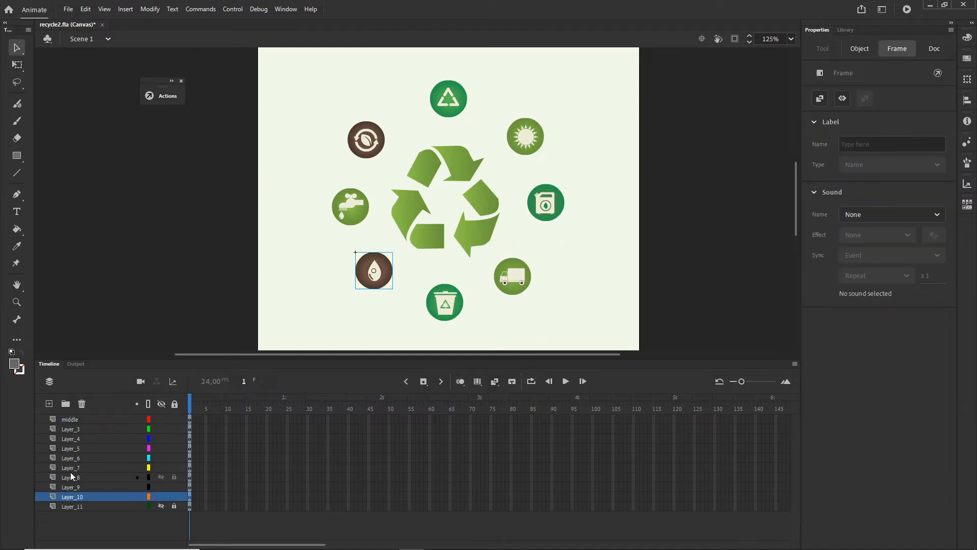
shift+click(73, 430)
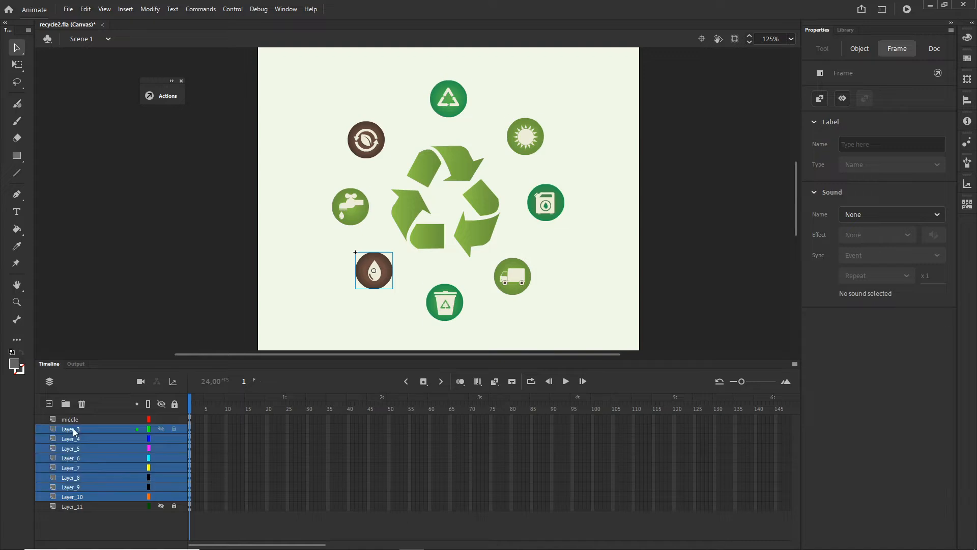
click(197, 497)
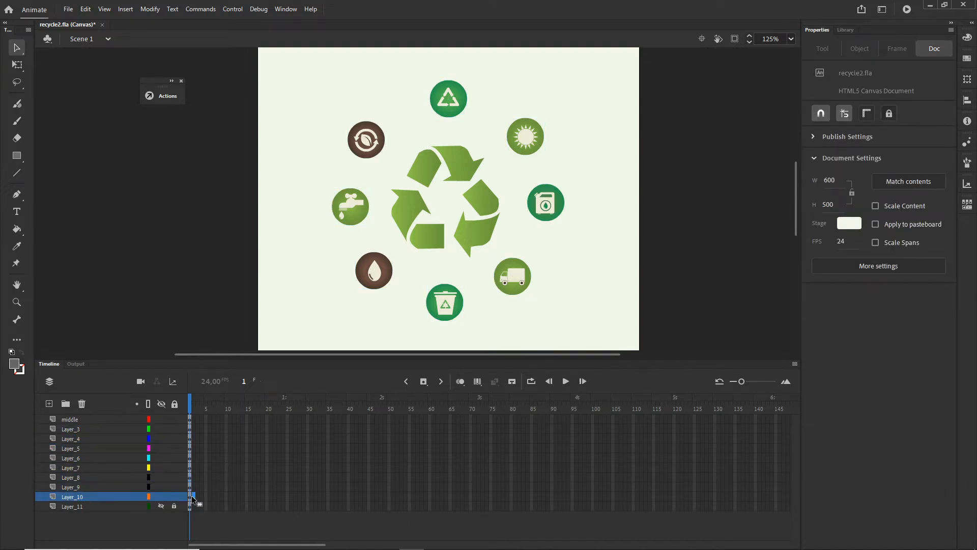
click(190, 497)
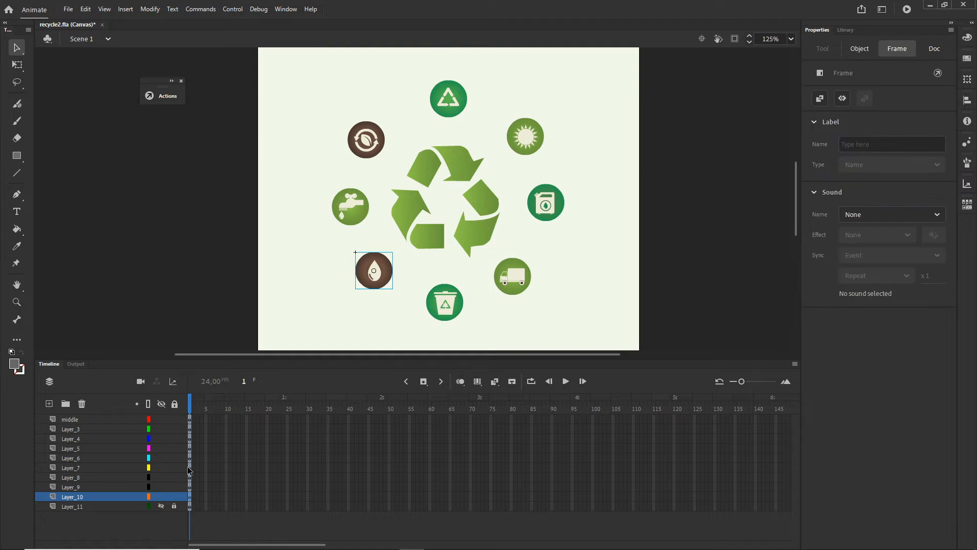
shift+click(190, 431)
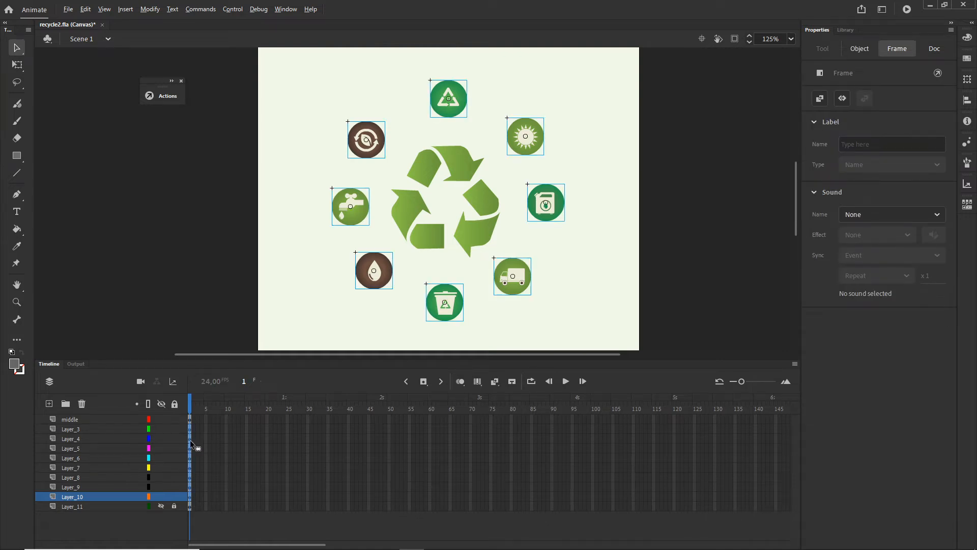
drag(191, 440, 304, 441)
drag(304, 438, 329, 438)
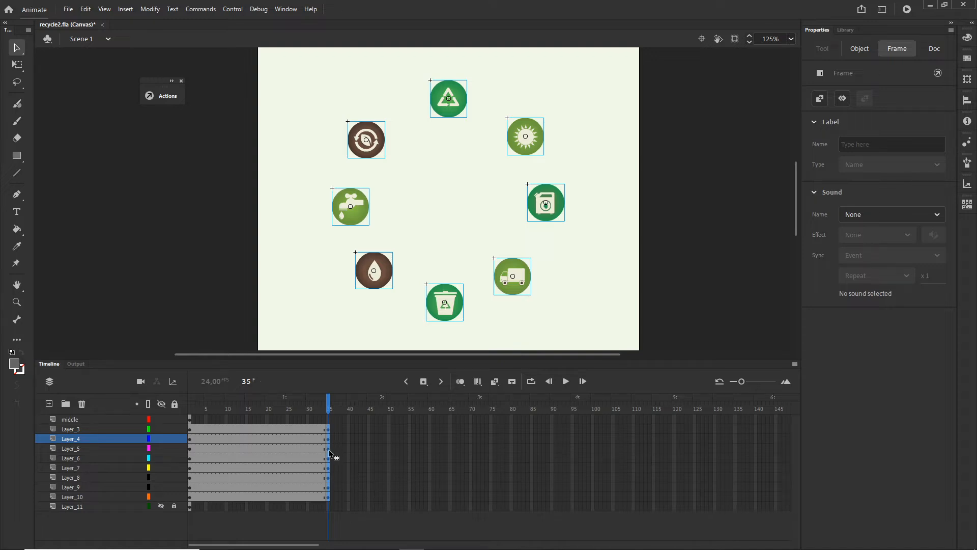
Copy the frame 35 keyframes of the icon layers to frame 67 and return the playhead to frame 1.
drag(329, 448, 457, 450)
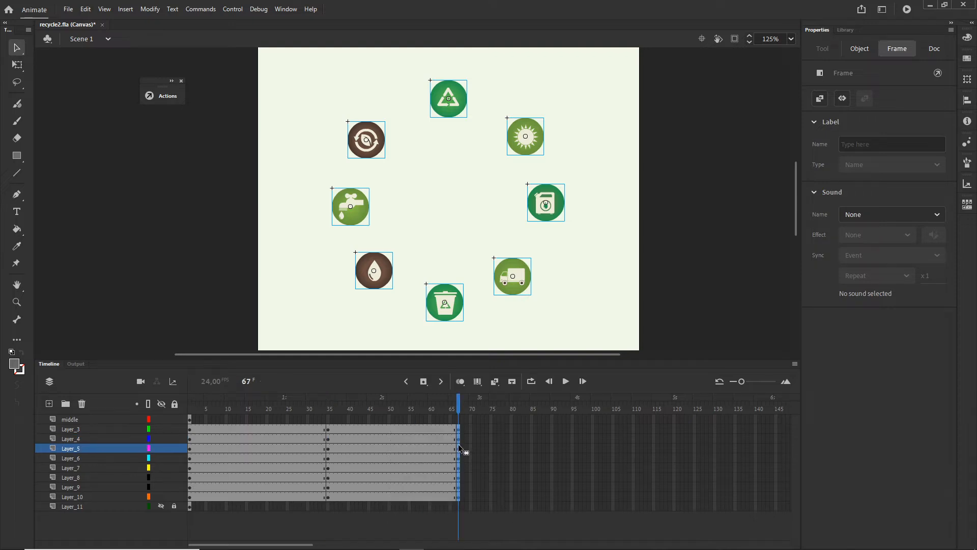
click(714, 323)
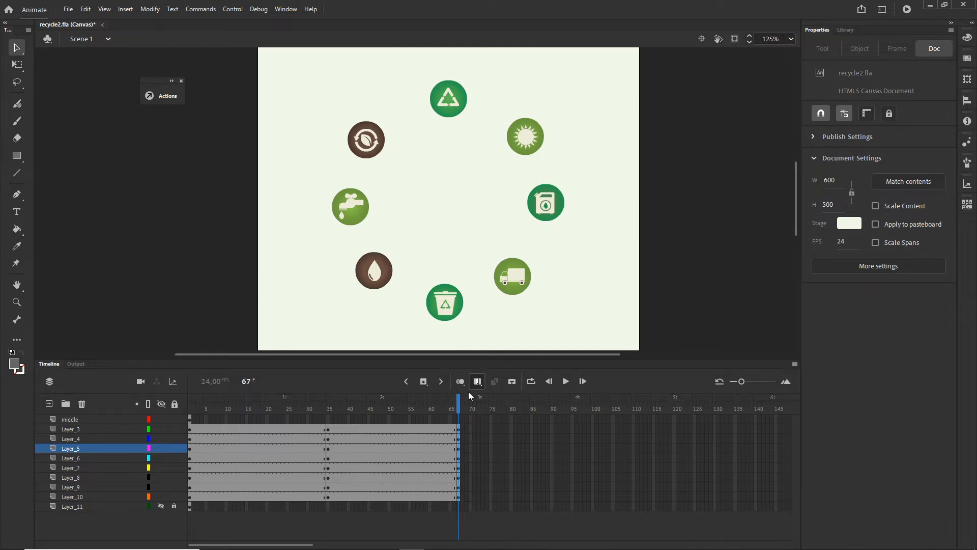
drag(457, 408, 176, 398)
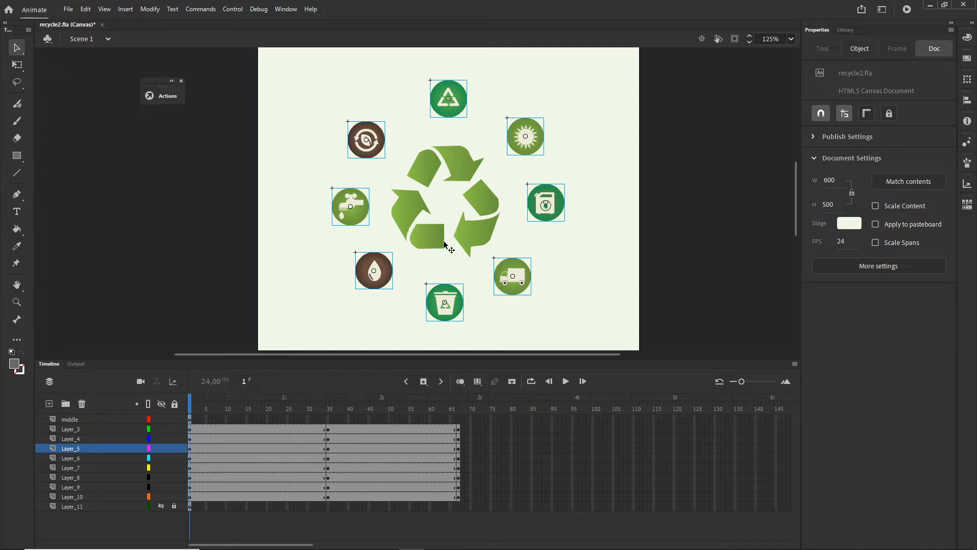
At frame 1, move the tap icon and the leaf-cycle icon onto the pasteboard beyond the stage's left edge, at X about -123 and -110.
click(368, 232)
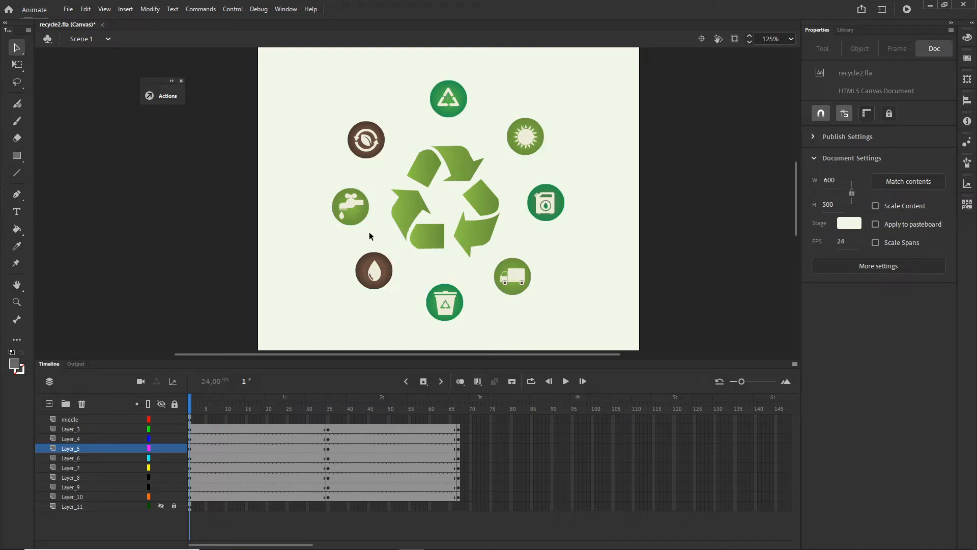
click(354, 215)
drag(355, 218, 202, 229)
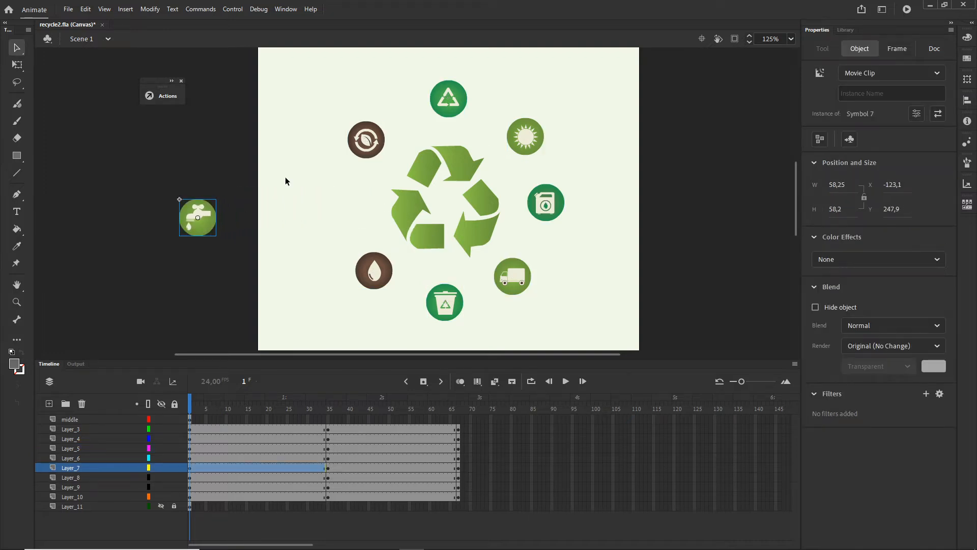
drag(368, 146, 207, 123)
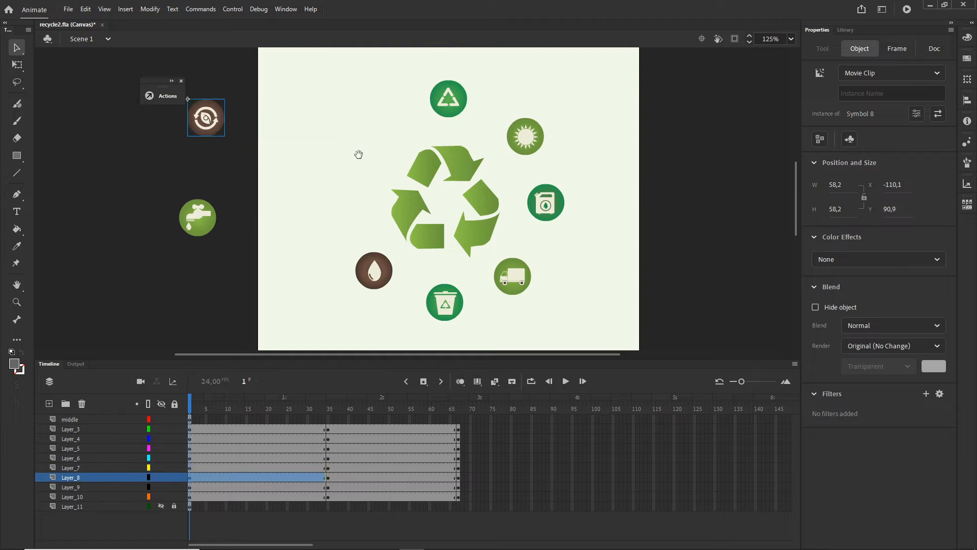
drag(359, 154, 360, 190)
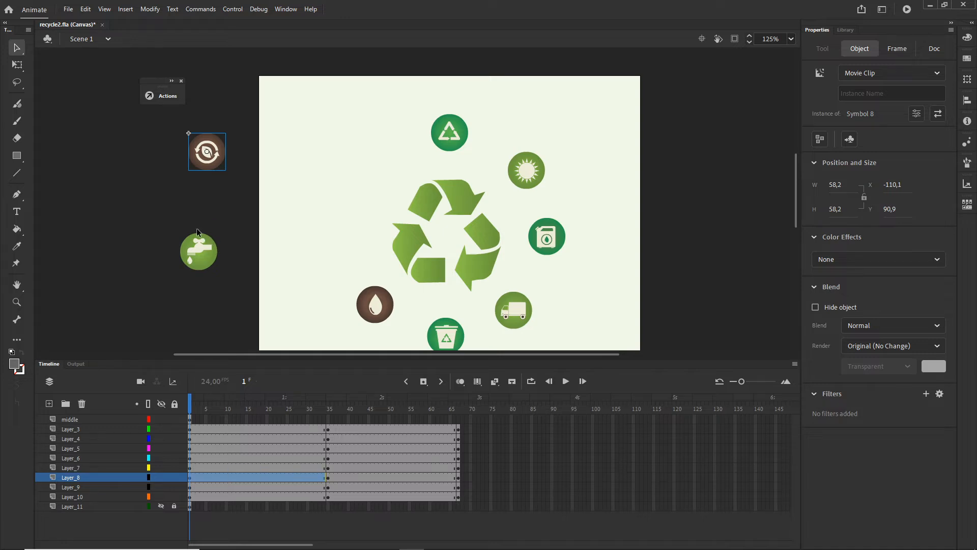
Toggle the clipping of content outside the stage, leave it off, and place the triangle recycling icon above the stage's upper edge.
click(735, 41)
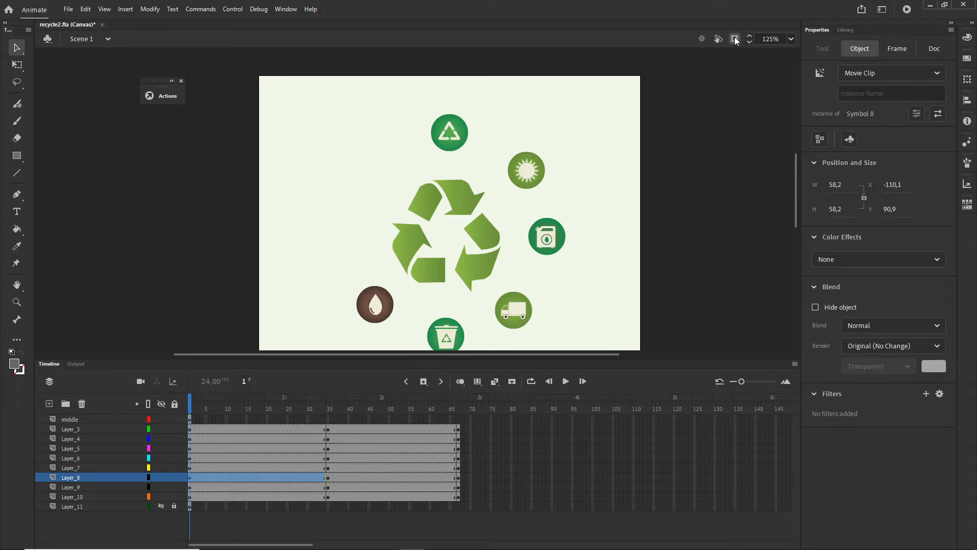
click(735, 40)
drag(465, 137, 460, 89)
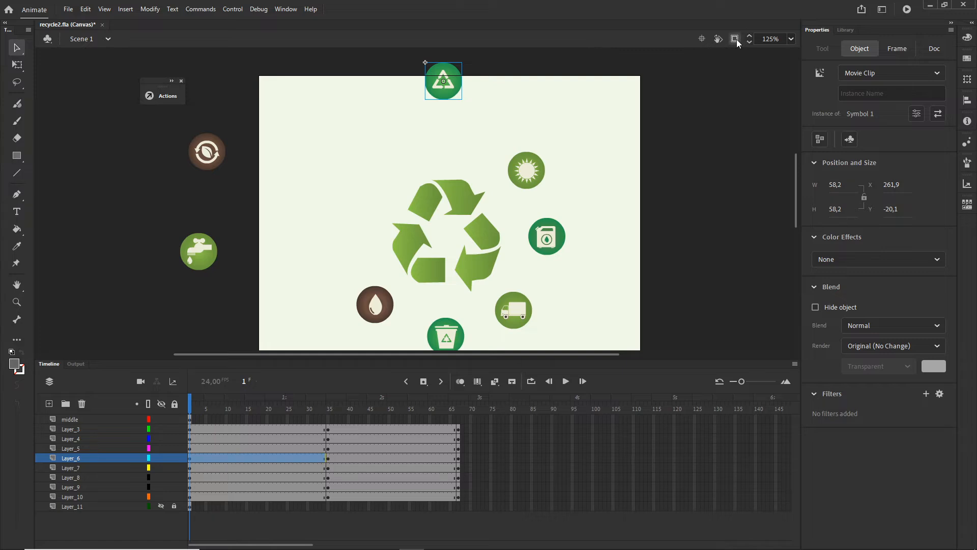
click(736, 40)
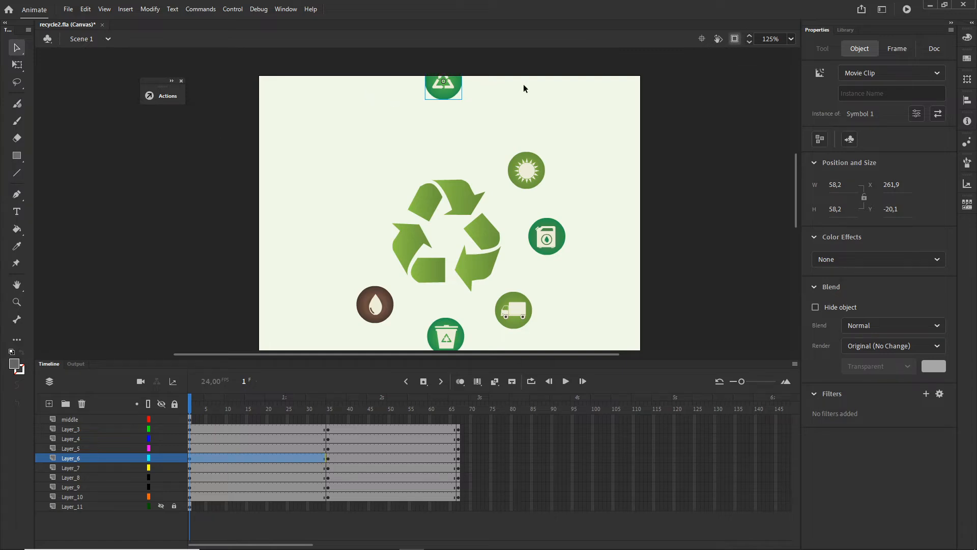
click(736, 40)
drag(640, 148, 660, 194)
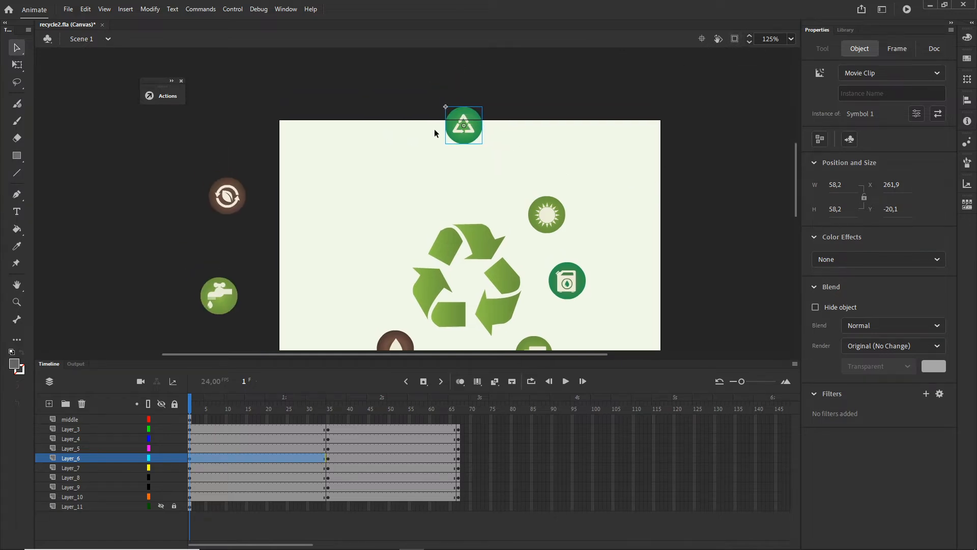
drag(456, 132, 422, 90)
Move the sun and fuel can icons off the stage's right side and the truck, bin and droplet icons below its lower edge.
drag(549, 219, 703, 137)
drag(600, 205, 543, 92)
drag(524, 164, 672, 164)
drag(536, 228, 534, 167)
drag(475, 179, 596, 286)
drag(425, 208, 433, 310)
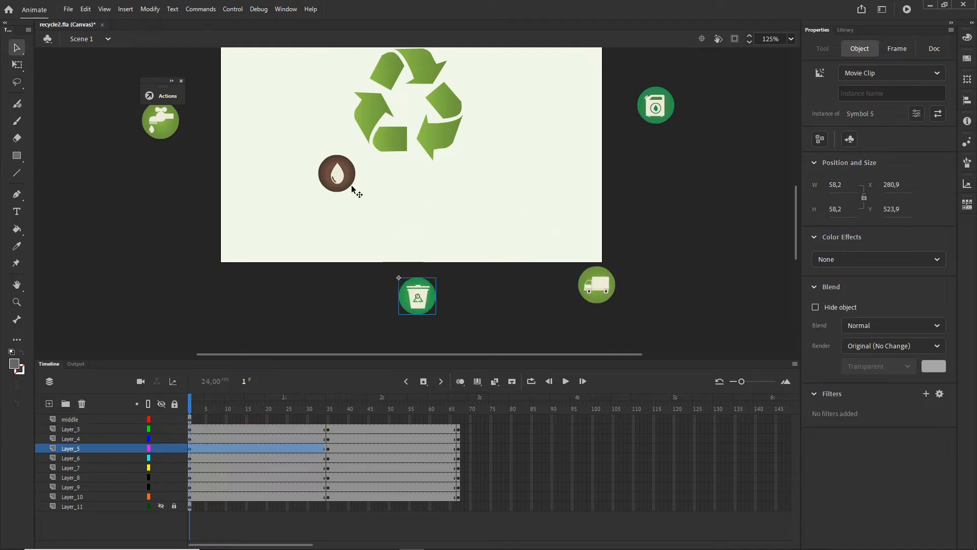
drag(340, 182, 272, 310)
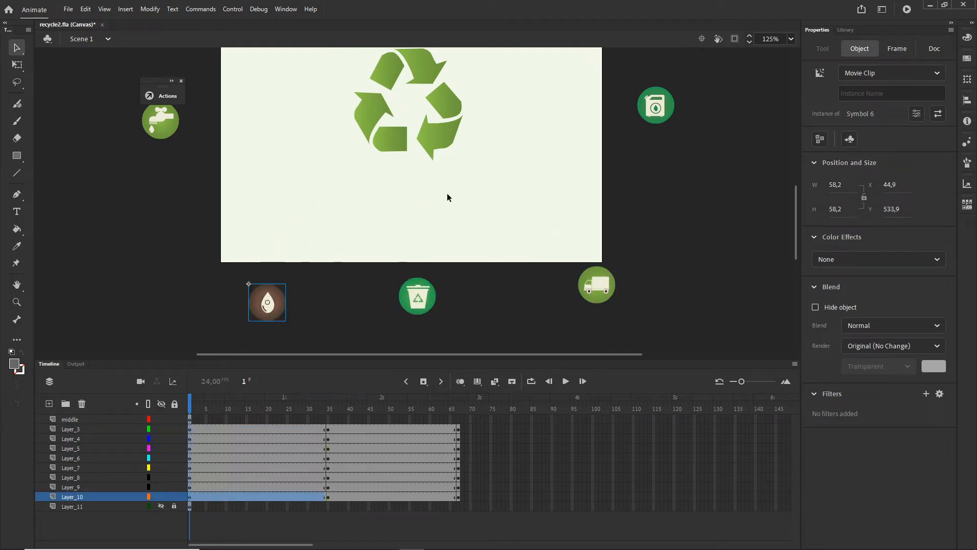
Move the central recycling arrows off the stage's left side to about X -261, Y 188.
scroll(489, 194, up, 2)
scroll(489, 193, left, 1)
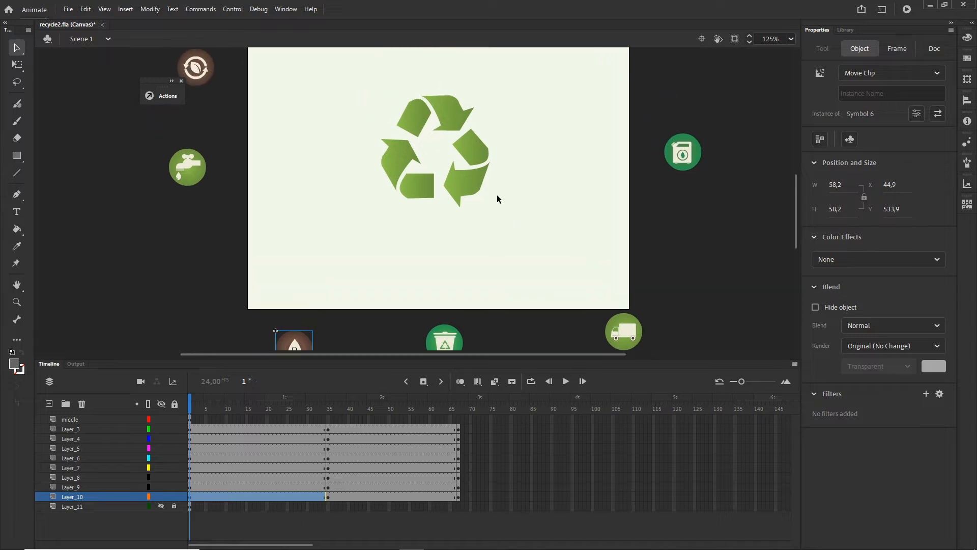
click(461, 175)
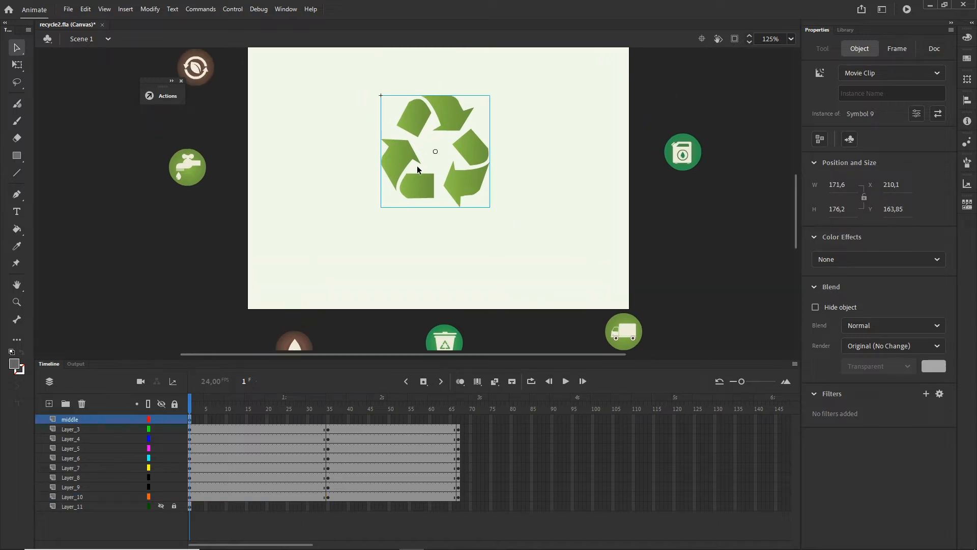
drag(461, 189, 161, 204)
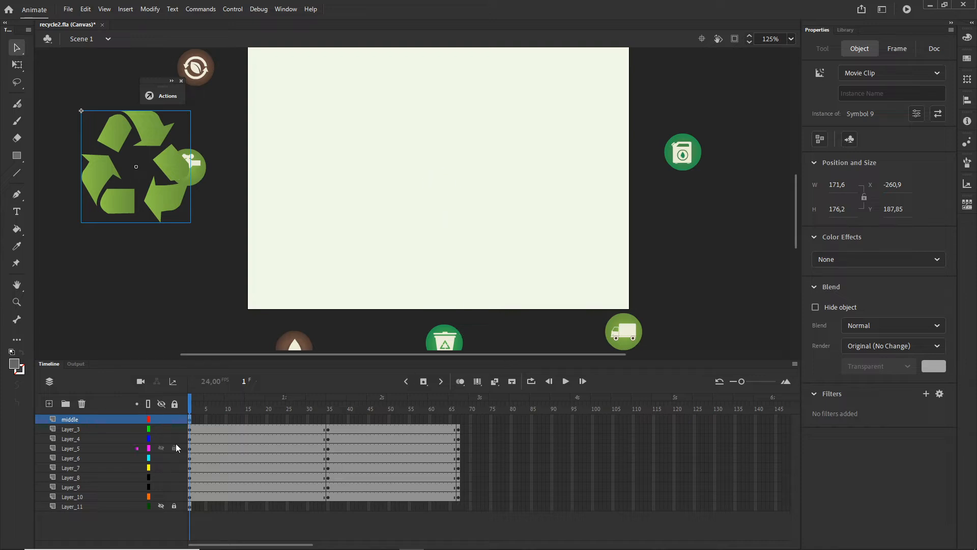
Create classic tweens between frames 1 and 35 on all icon layers, Layer_3 to Layer_10.
drag(193, 407, 332, 420)
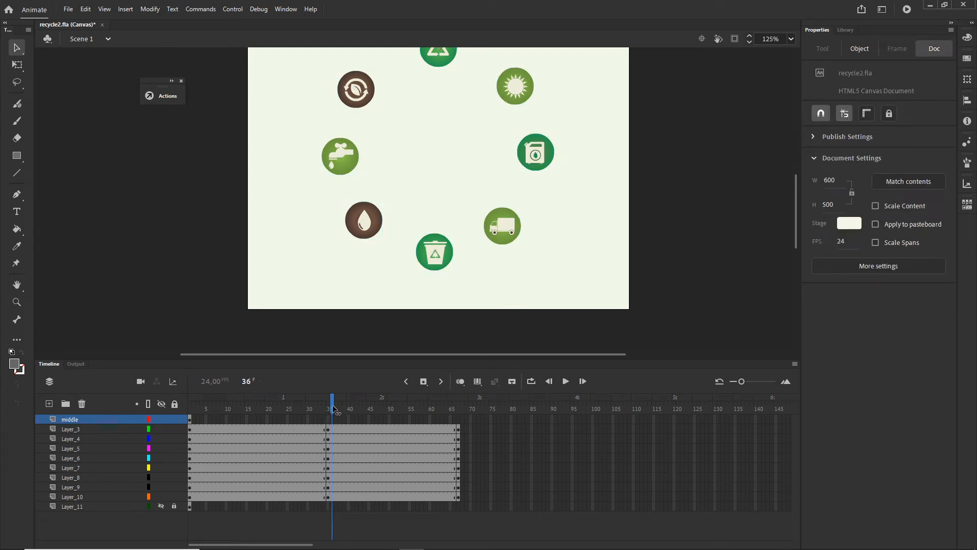
drag(332, 413, 327, 410)
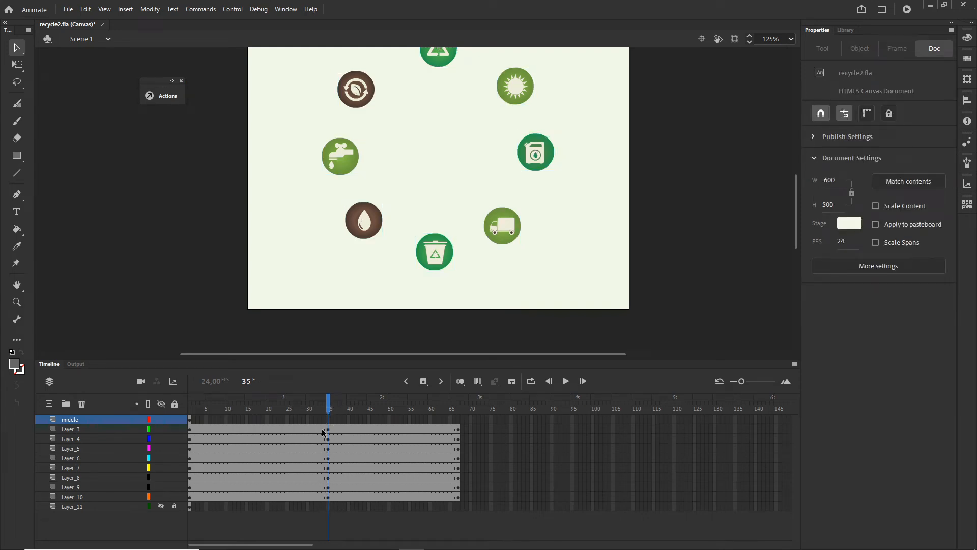
click(268, 496)
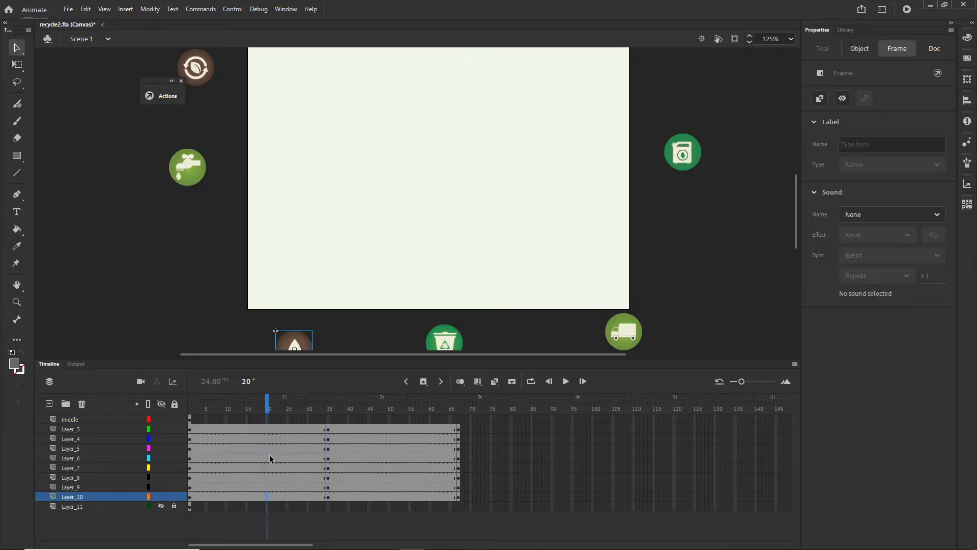
key(ctrl+a)
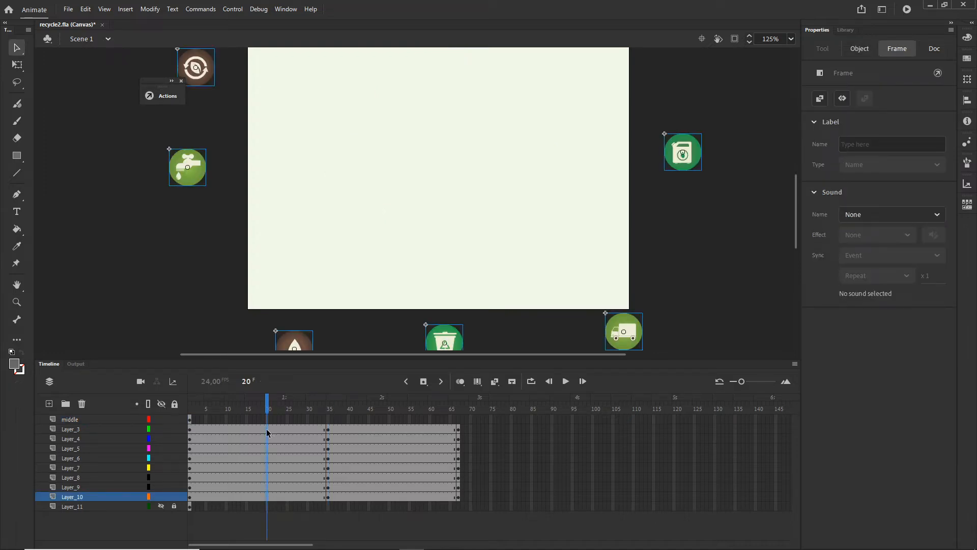
click(227, 433)
shift+click(282, 496)
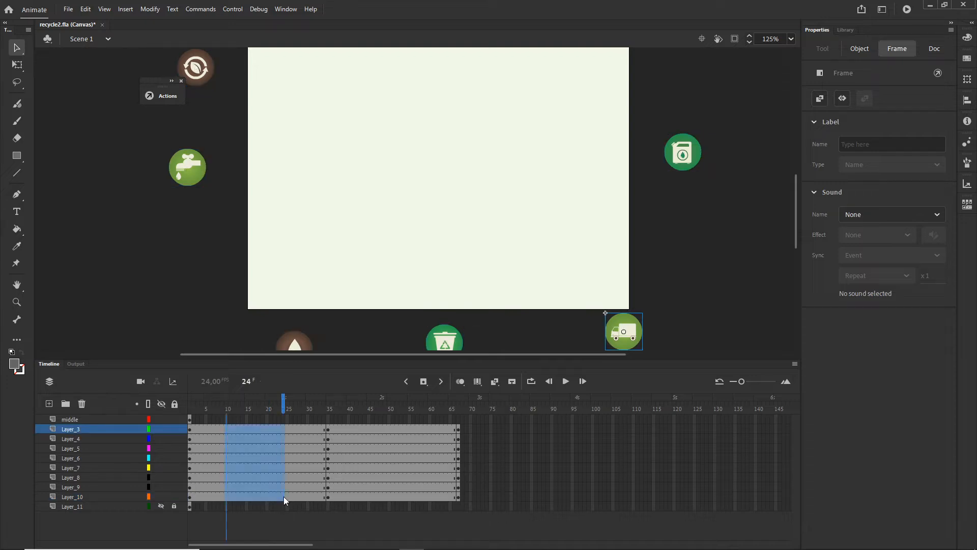
click(253, 494)
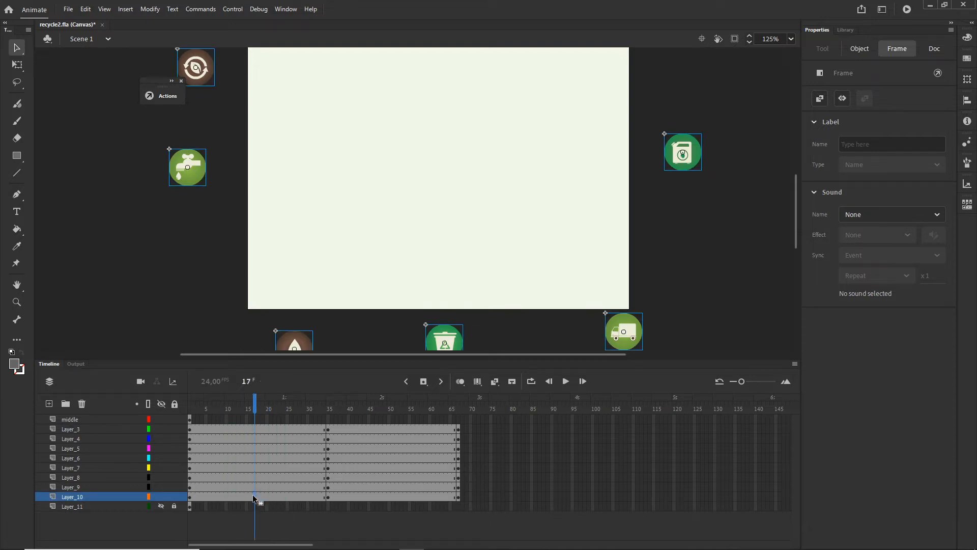
key(ctrl+a)
right_click(256, 431)
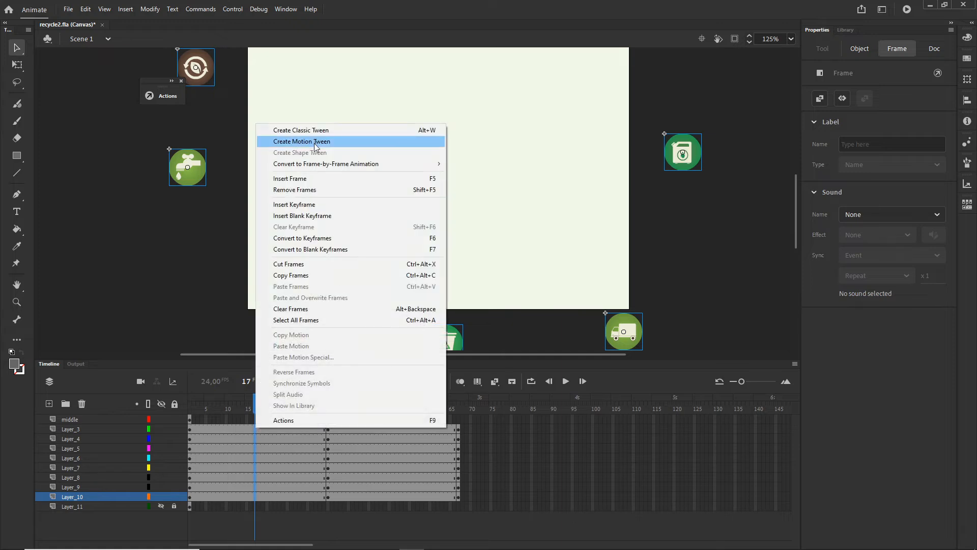
click(295, 129)
At frame 35, swap the tap icon with the fuel can icon and the leaf-cycle icon with the truck icon across the circle.
drag(256, 409, 328, 412)
click(428, 386)
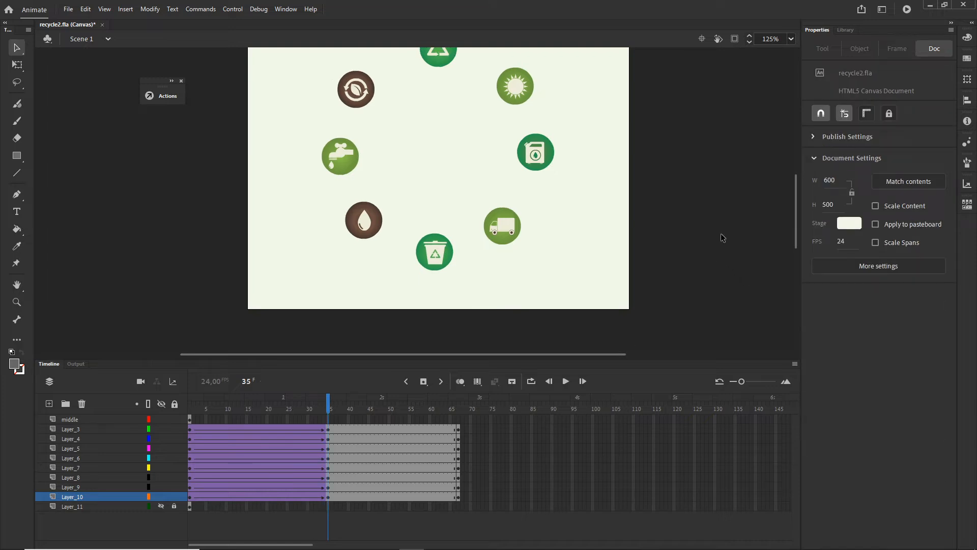
drag(694, 201, 699, 235)
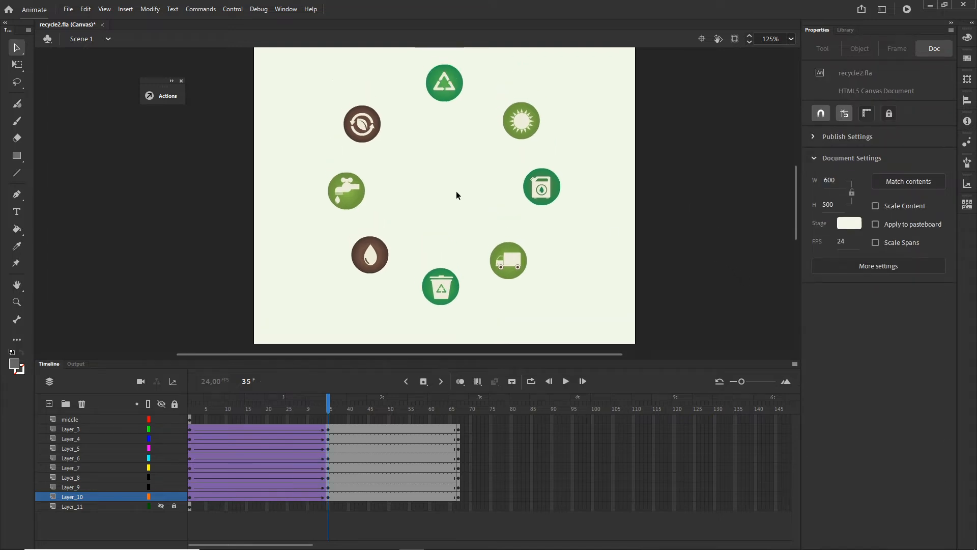
click(344, 201)
drag(343, 202, 364, 200)
drag(370, 125, 480, 237)
drag(524, 270, 384, 149)
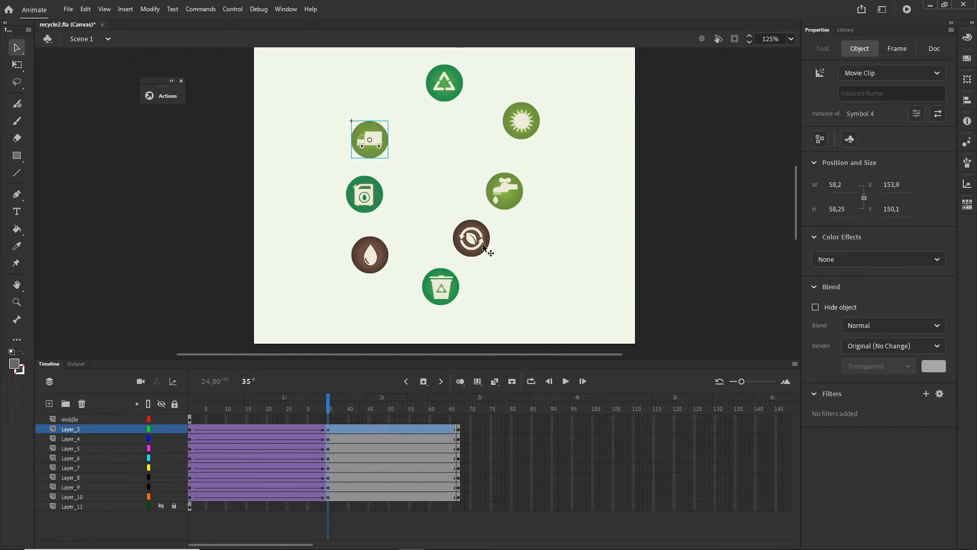
drag(484, 248, 533, 271)
Swap the triangle icon with the bin icon and the droplet icon with the sun icon at frame 35.
drag(458, 100, 453, 253)
drag(449, 294, 451, 122)
drag(451, 249, 452, 295)
drag(370, 254, 449, 179)
drag(525, 122, 370, 270)
drag(442, 181, 536, 132)
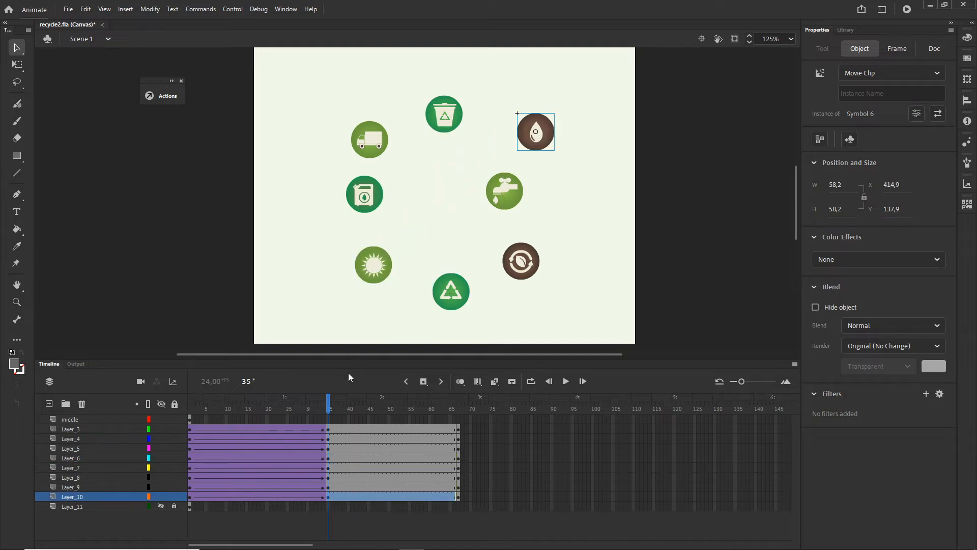
Adjust the frame 35 positions of the bin, truck, fuel can and sun icons, placing the sun at about X 143, Y 363.
mouse_move(326, 407)
mouse_down()
mouse_move(207, 402)
mouse_move(329, 389)
mouse_up()
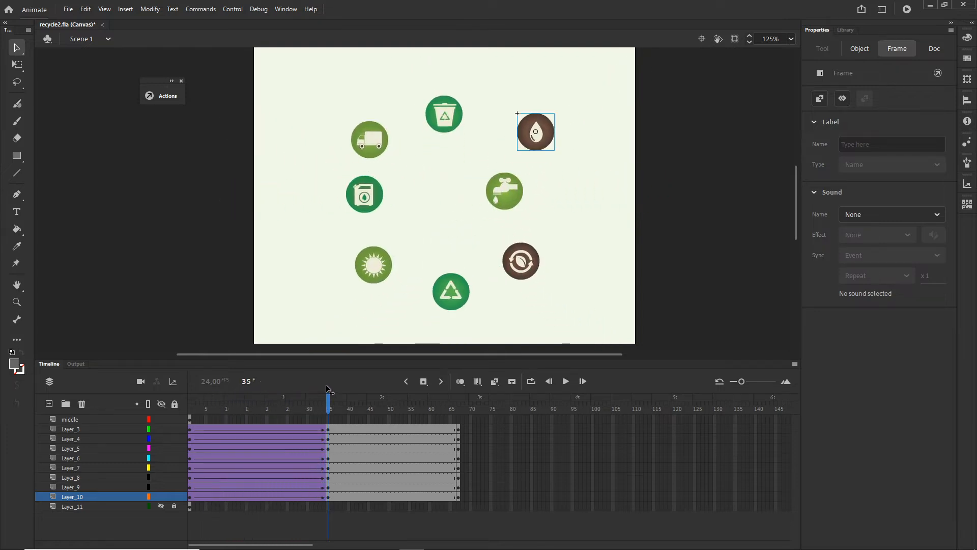
click(407, 172)
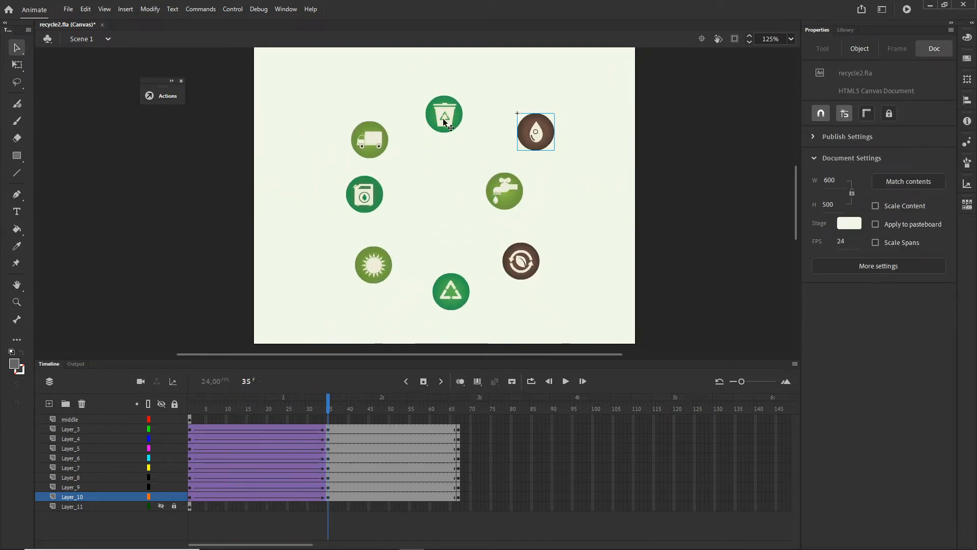
drag(445, 122, 446, 130)
drag(378, 144, 403, 155)
drag(353, 189, 314, 166)
drag(370, 273, 362, 279)
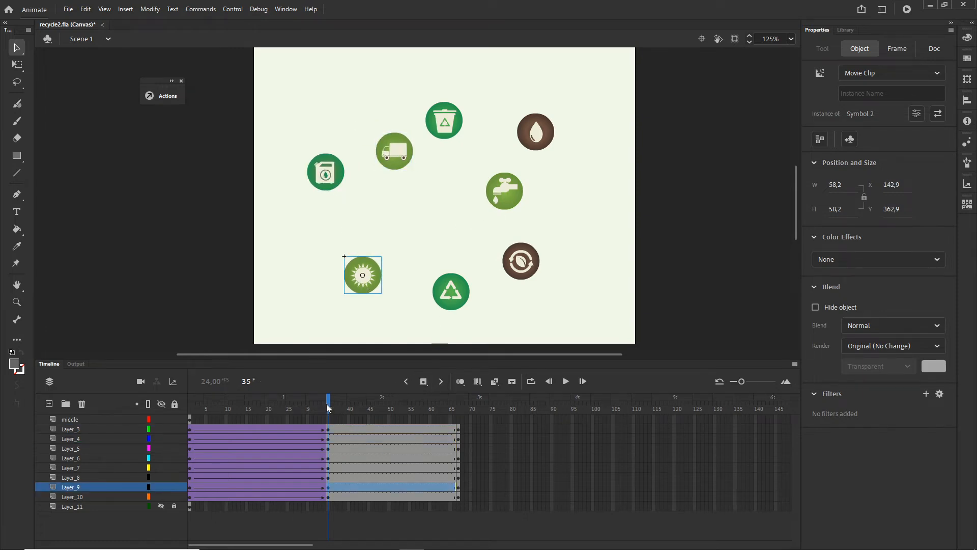
Copy the frame 67 keyframes of the icon layers to frame 101.
drag(328, 408, 460, 448)
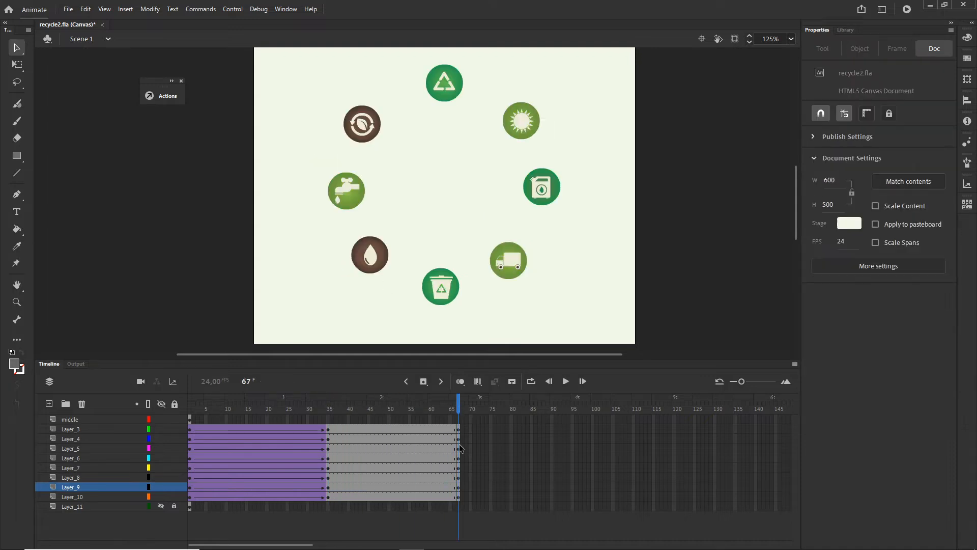
drag(459, 497, 596, 427)
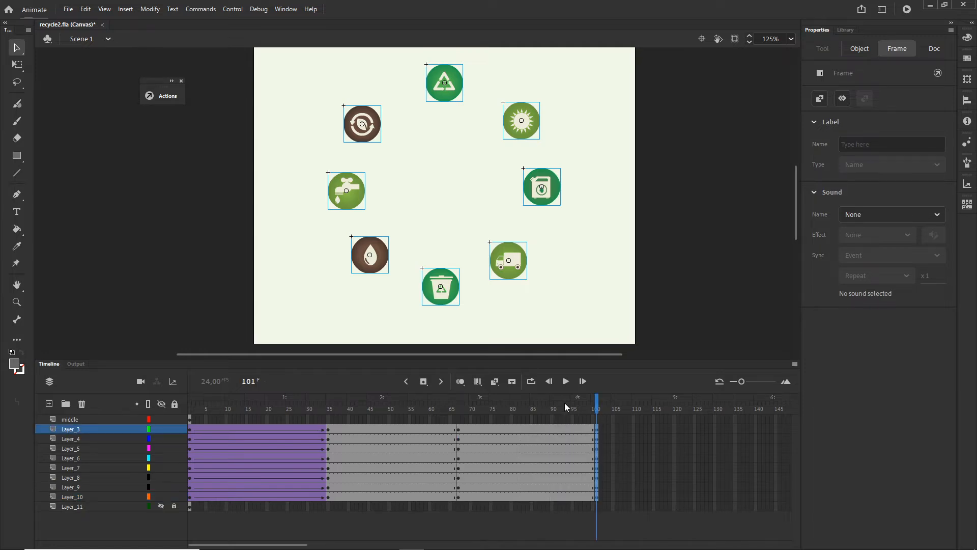
Create classic tweens between frames 35 and 67 on the icon layers and return the playhead to frame 35.
click(390, 496)
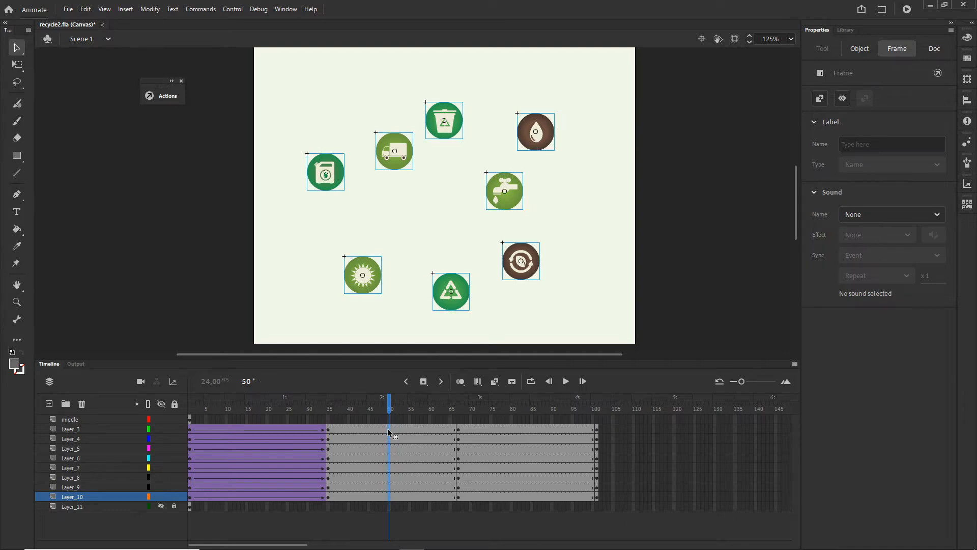
right_click(389, 433)
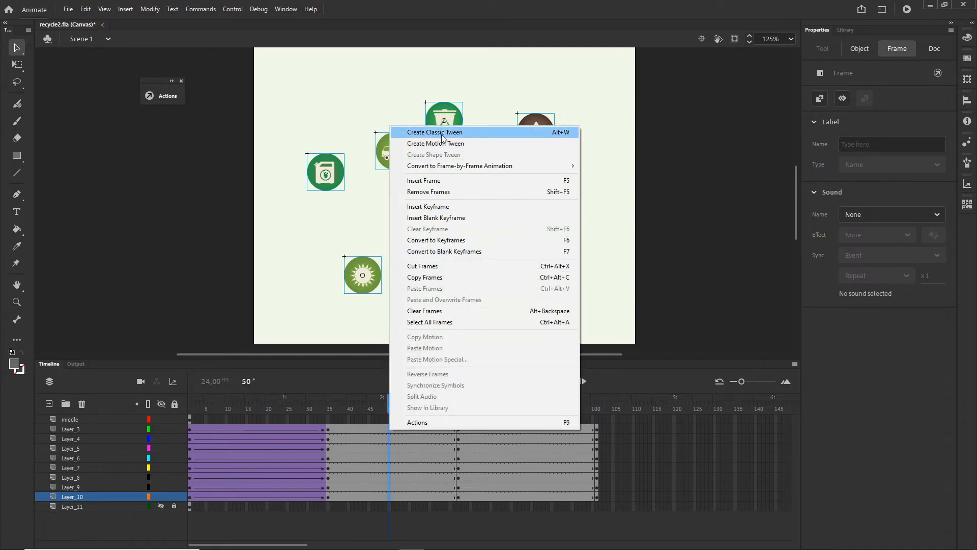
click(441, 134)
drag(391, 401, 331, 400)
key(ctrl+a)
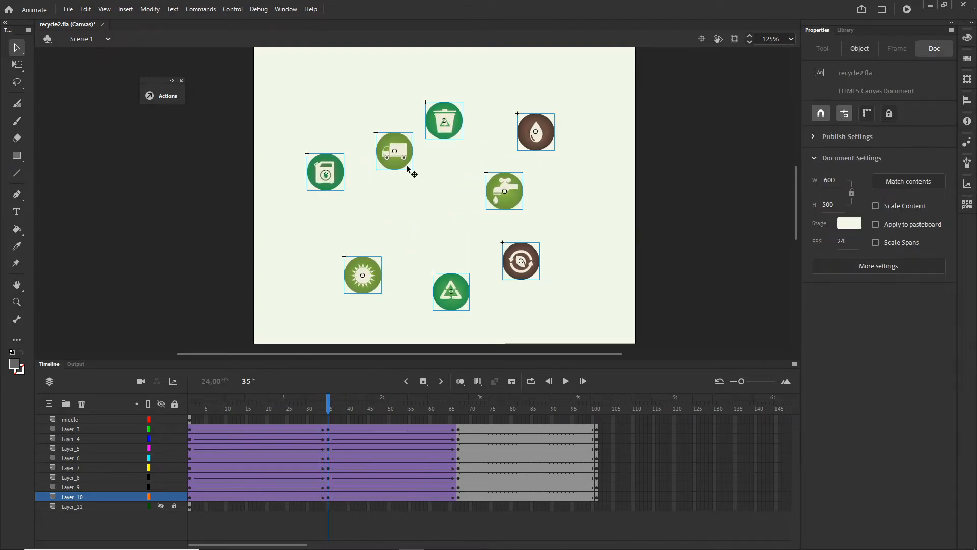
drag(325, 164, 308, 163)
key(ctrl+z)
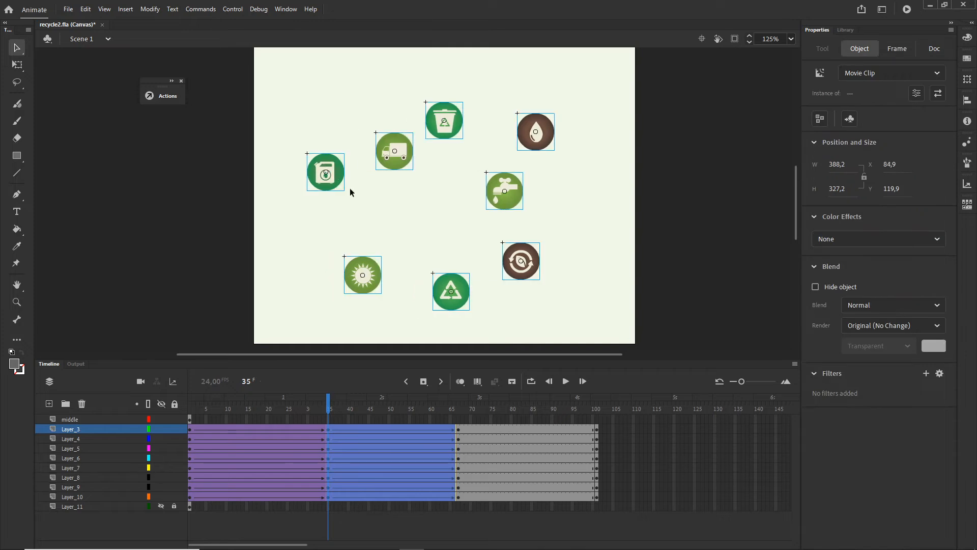
click(665, 219)
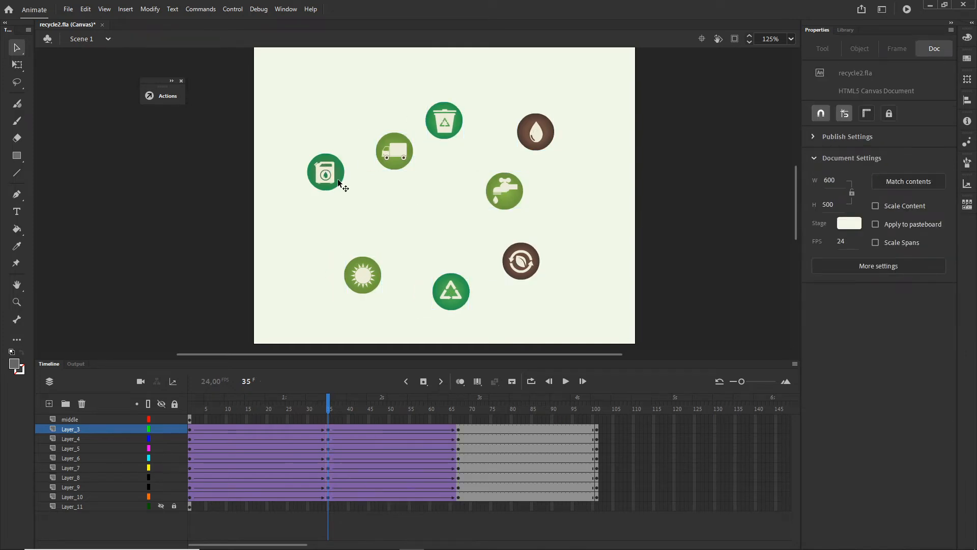
Spread the eight icons into a wider ring at frame 35, placing the truck at about X 123, Y 112 and the sun at X 107, Y 387.
drag(337, 178, 310, 179)
drag(394, 157, 349, 122)
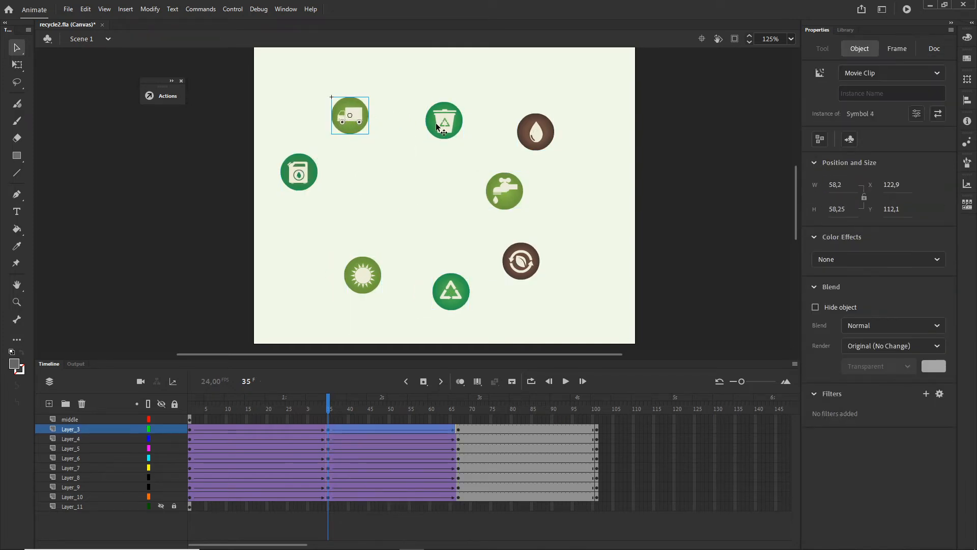
drag(436, 124, 445, 100)
drag(550, 133, 561, 114)
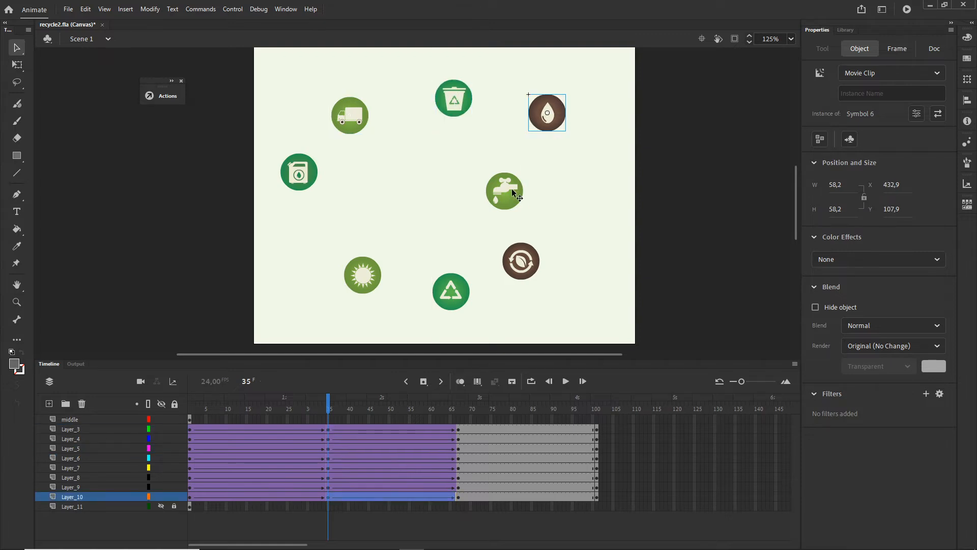
drag(514, 194, 568, 194)
drag(524, 273, 546, 291)
drag(452, 300, 452, 307)
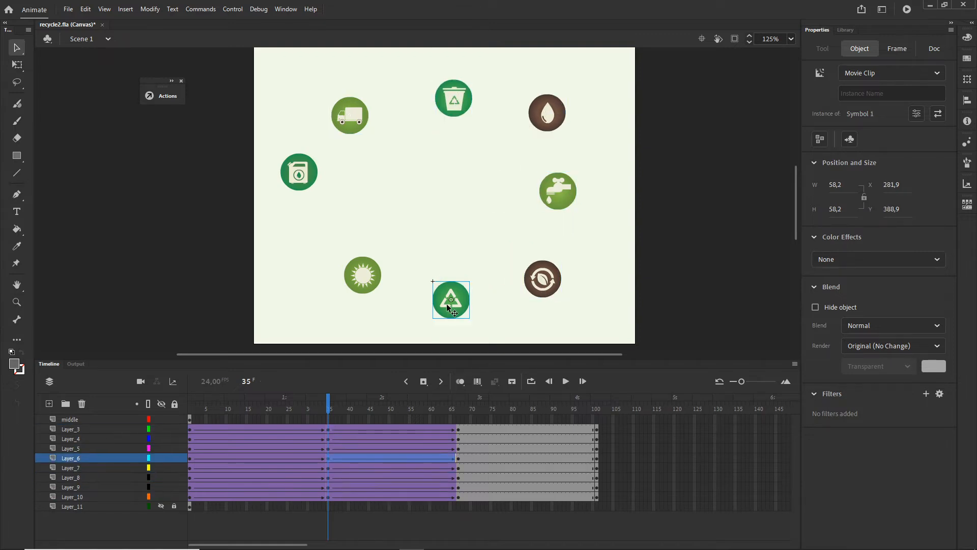
drag(353, 280, 331, 295)
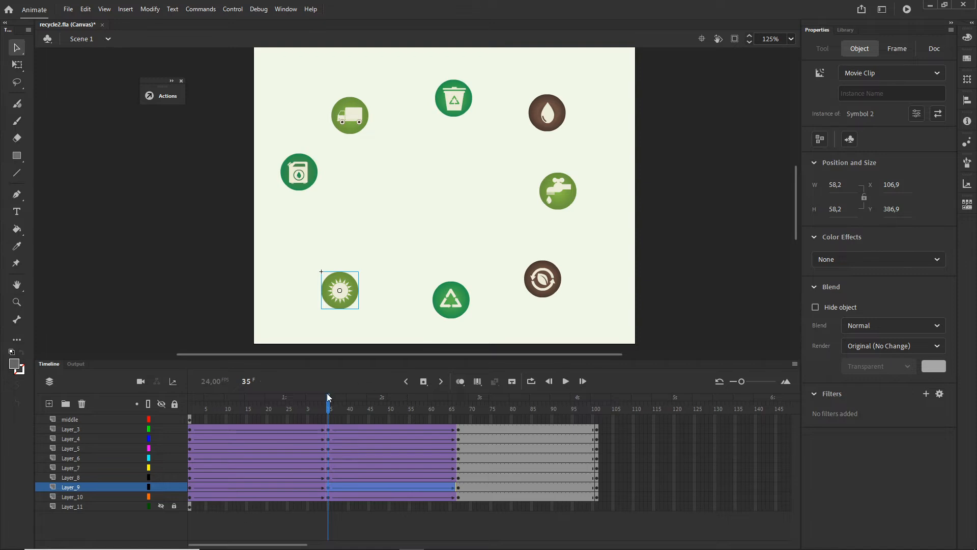
Rearrange the eight icons at frame 67 into an uneven ring, with the droplet at about X 154, Y 367 and the truck at X 420, Y 282.
drag(330, 411, 461, 399)
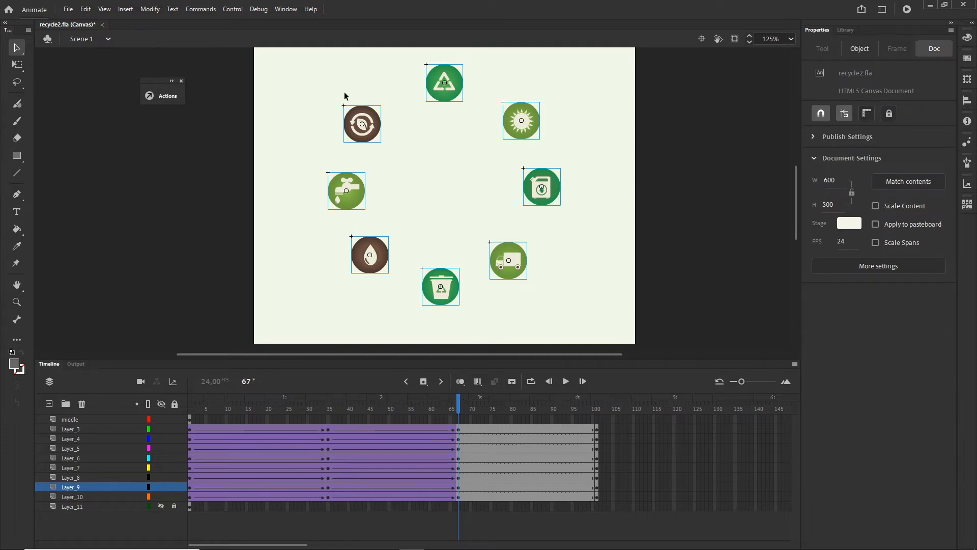
click(701, 267)
drag(371, 258, 371, 281)
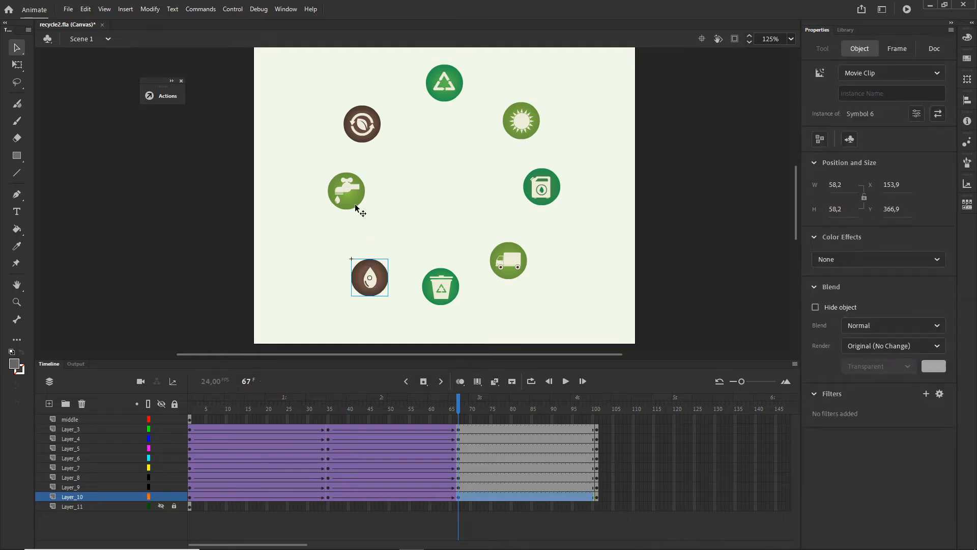
drag(350, 189, 325, 221)
drag(364, 126, 320, 85)
drag(449, 91, 411, 109)
drag(528, 122, 489, 93)
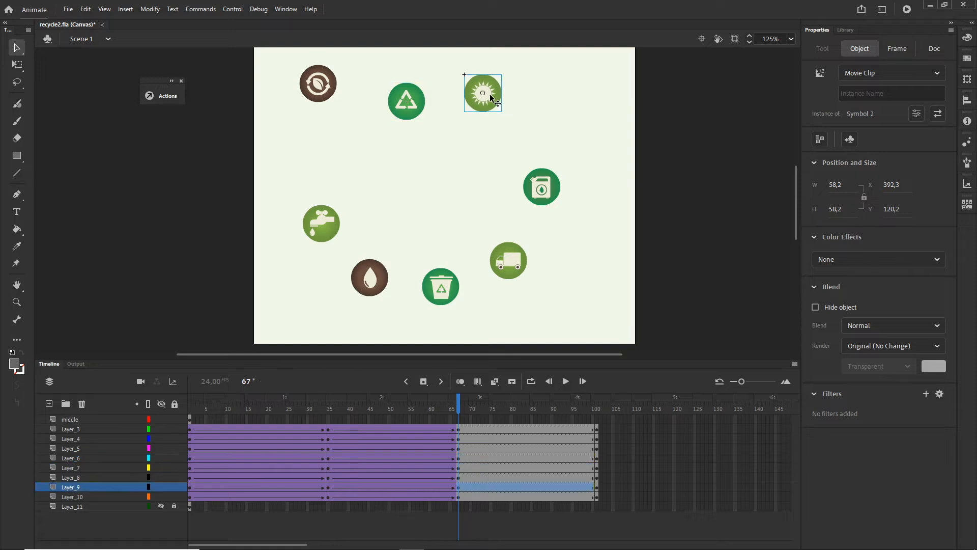
drag(548, 170, 557, 123)
drag(501, 263, 532, 225)
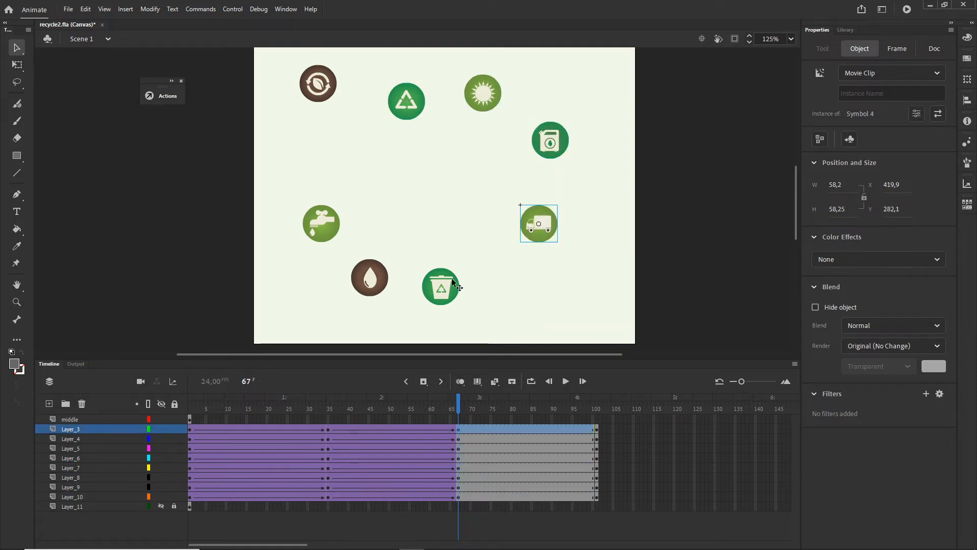
drag(452, 281, 468, 246)
mouse_move(466, 401)
mouse_down()
mouse_move(194, 401)
mouse_move(393, 399)
mouse_move(419, 389)
mouse_move(458, 398)
mouse_up()
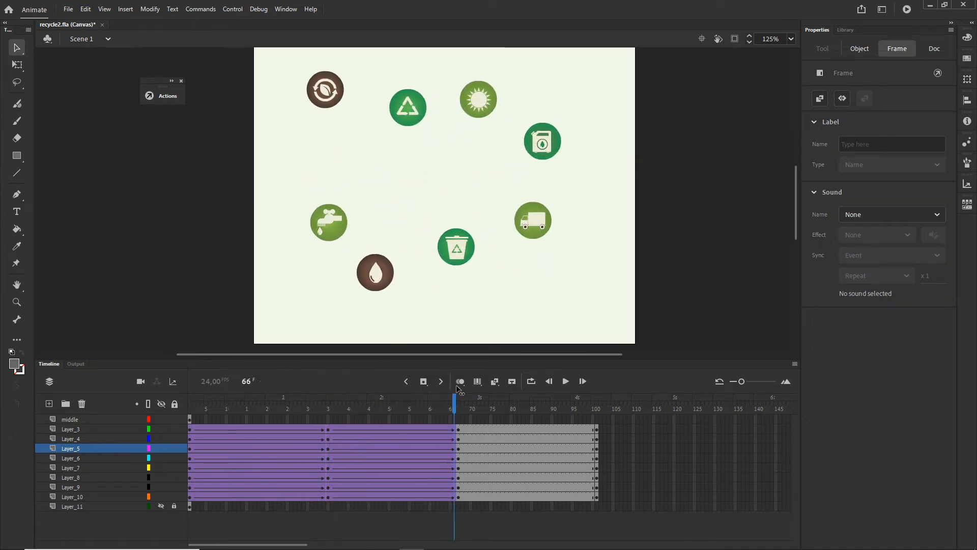
Move the icon layers' frame 101 keyframes to frame 133, and copy their frame 35 keyframes to frame 101.
click(598, 497)
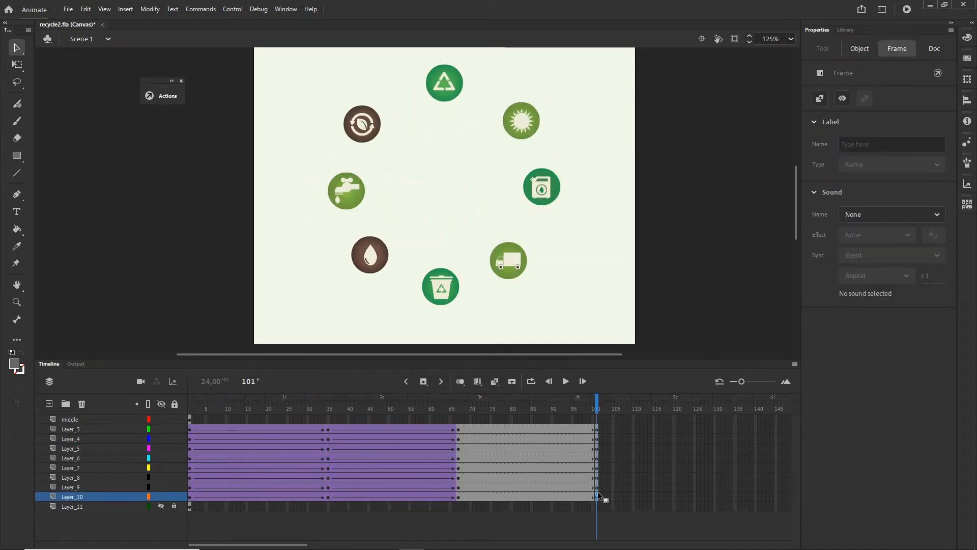
shift+click(598, 431)
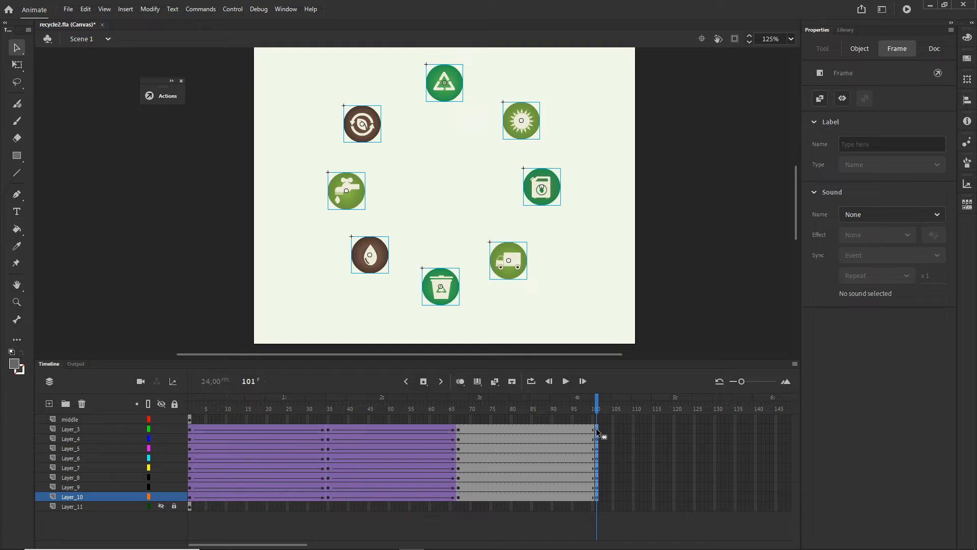
drag(597, 432, 727, 433)
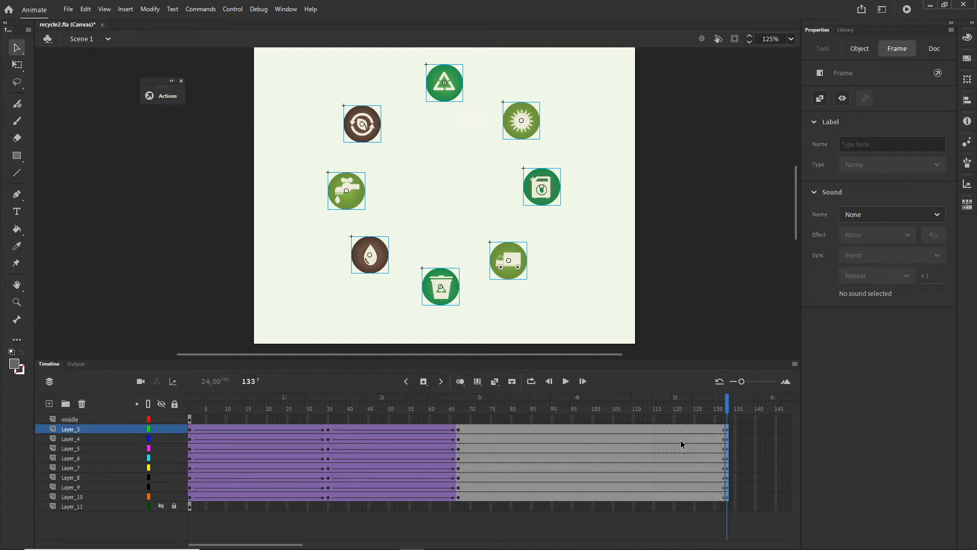
click(327, 501)
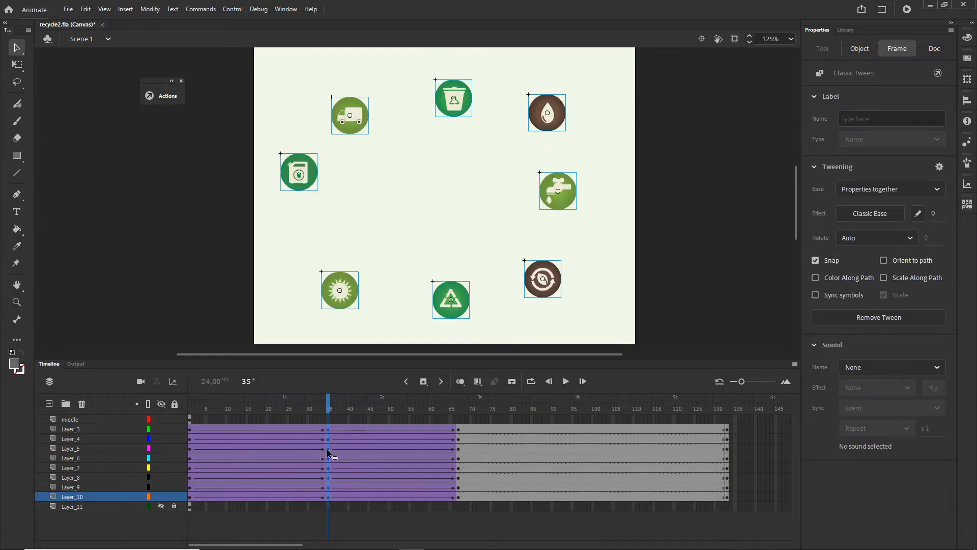
drag(329, 442, 598, 442)
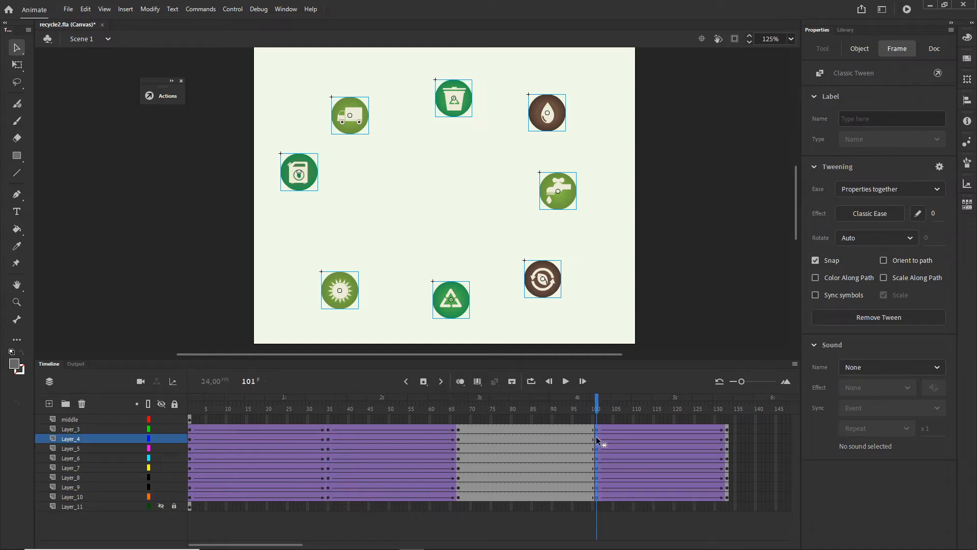
Create classic tweens between frames 67 and 101 on the eight icon layers.
drag(602, 401, 529, 401)
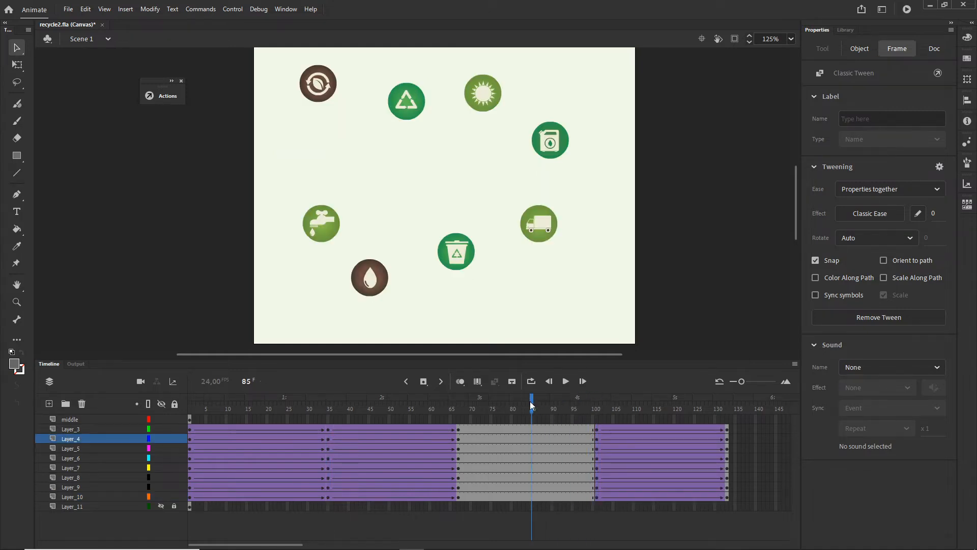
drag(530, 495, 529, 433)
right_click(530, 433)
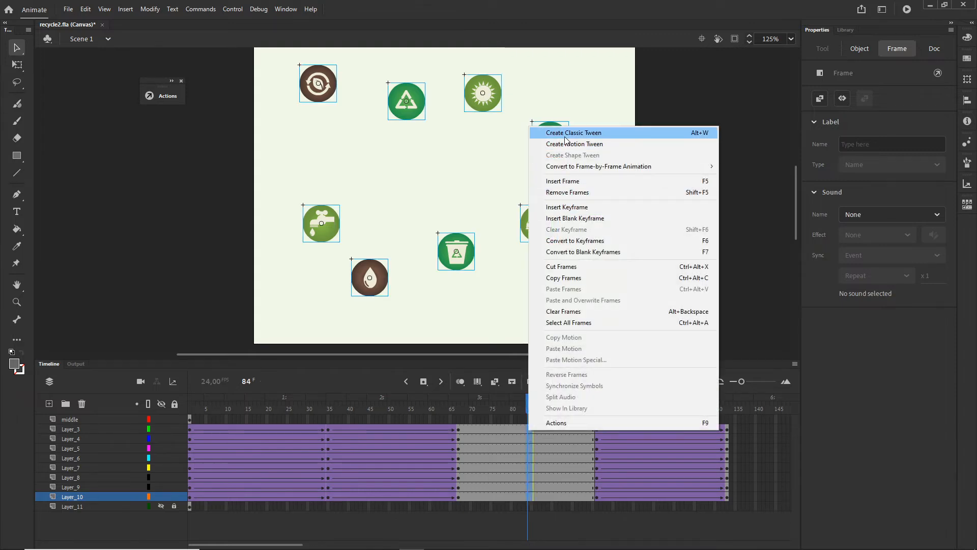
click(573, 133)
Pull the icons into a tighter ring at frame 101, with the sun at about X 144, Y 358, and move the playhead to frame 133.
drag(523, 397, 598, 402)
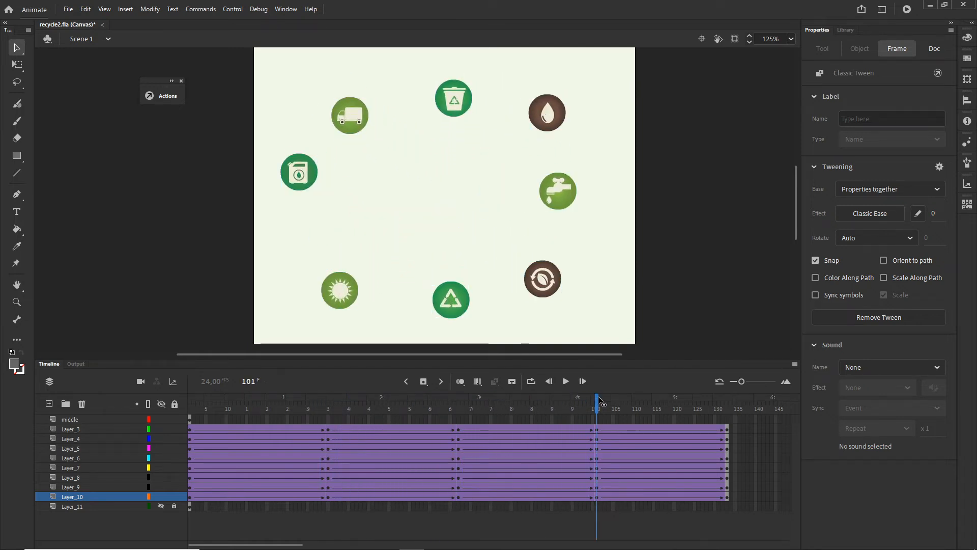
click(347, 295)
drag(340, 295, 363, 276)
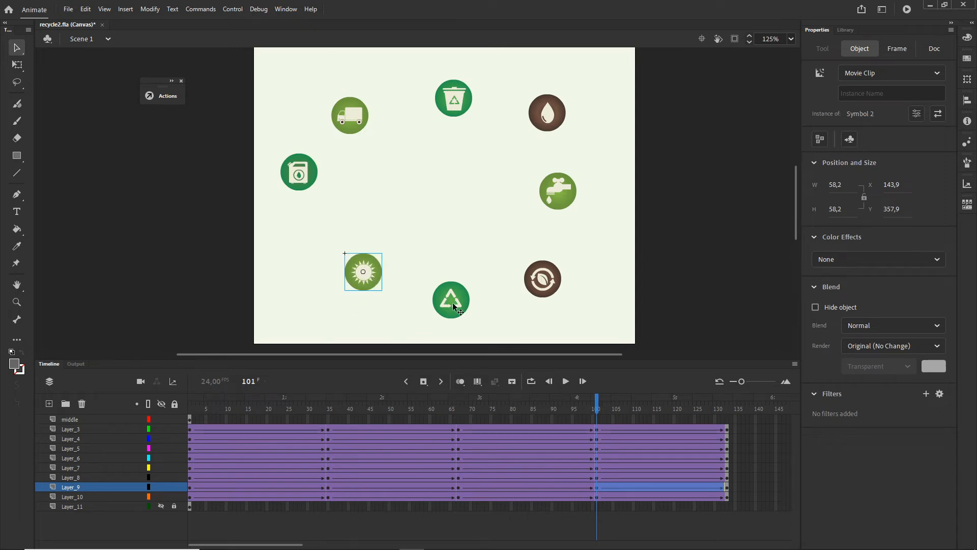
drag(458, 304, 457, 289)
drag(543, 279, 532, 263)
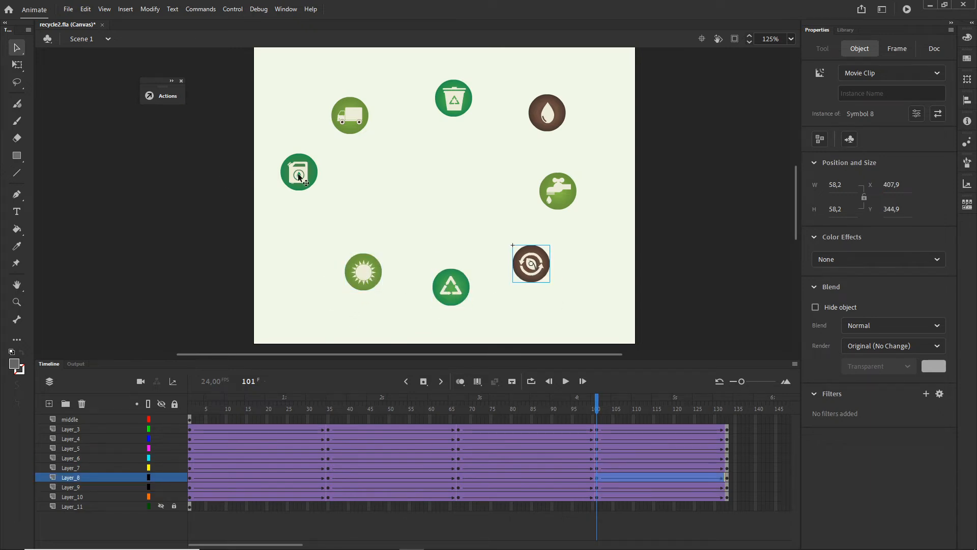
drag(300, 176, 340, 213)
drag(360, 122, 373, 151)
drag(452, 102, 424, 102)
drag(547, 124, 530, 133)
drag(559, 196, 543, 190)
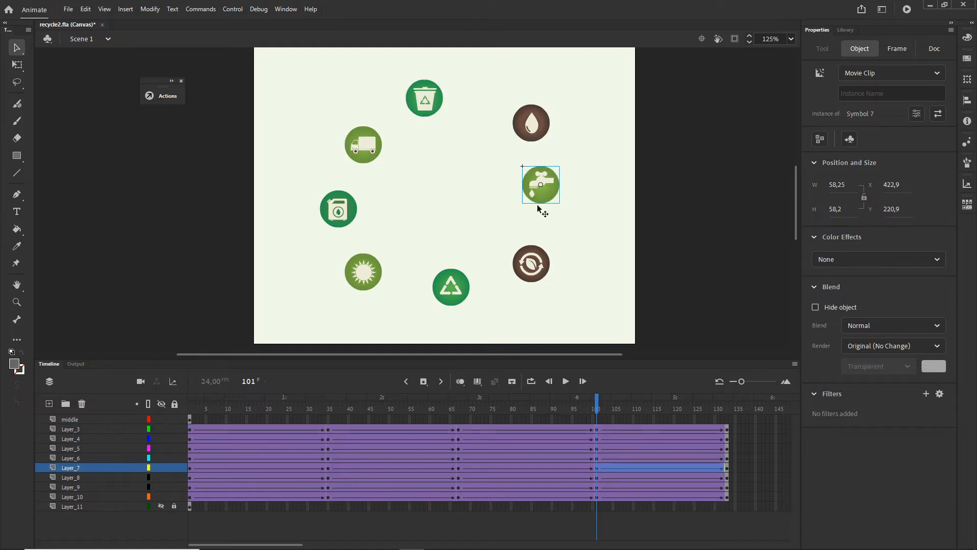
drag(598, 407, 738, 406)
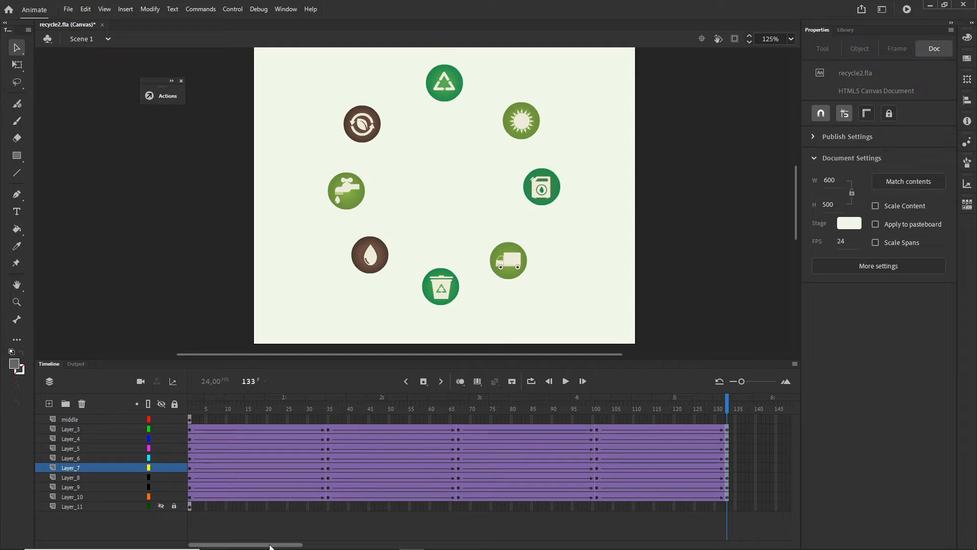
drag(270, 543, 336, 543)
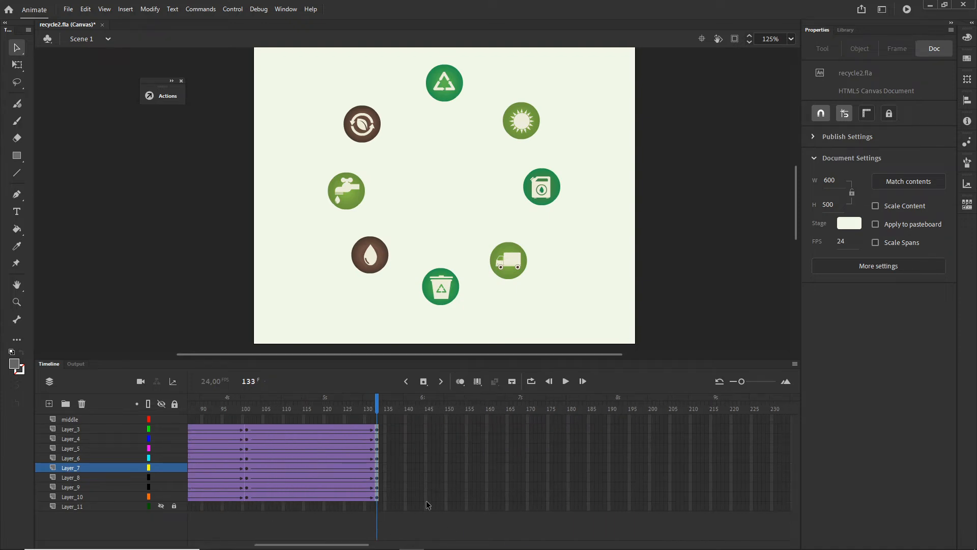
click(549, 497)
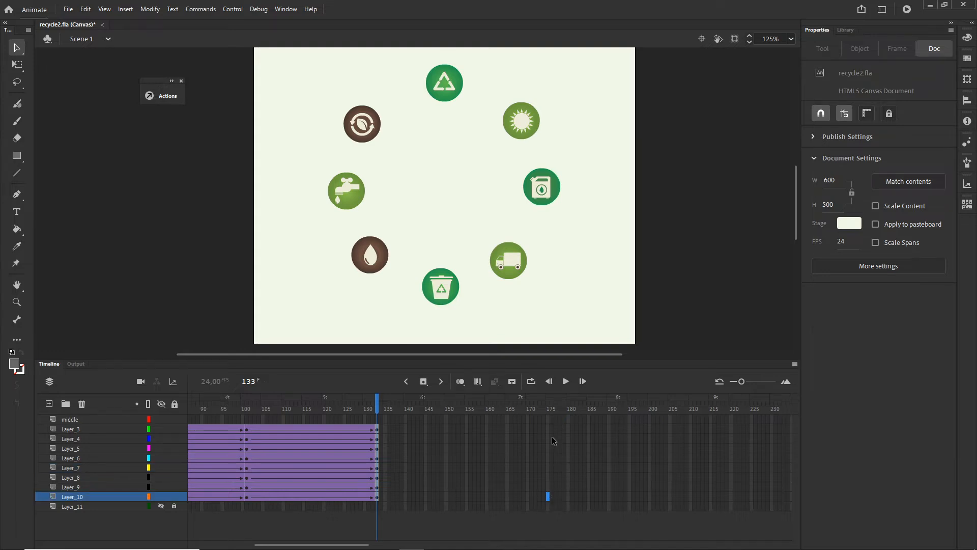
shift+click(548, 429)
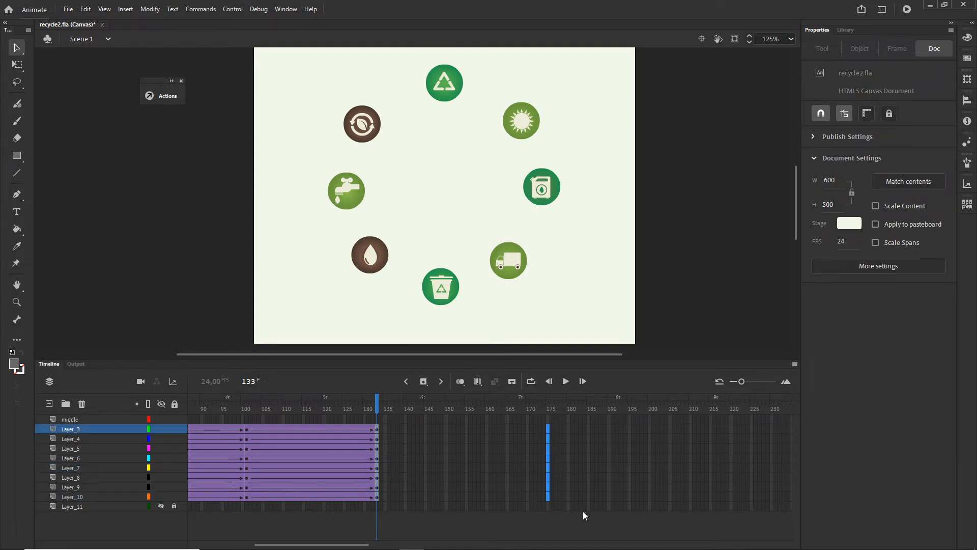
right_click(548, 463)
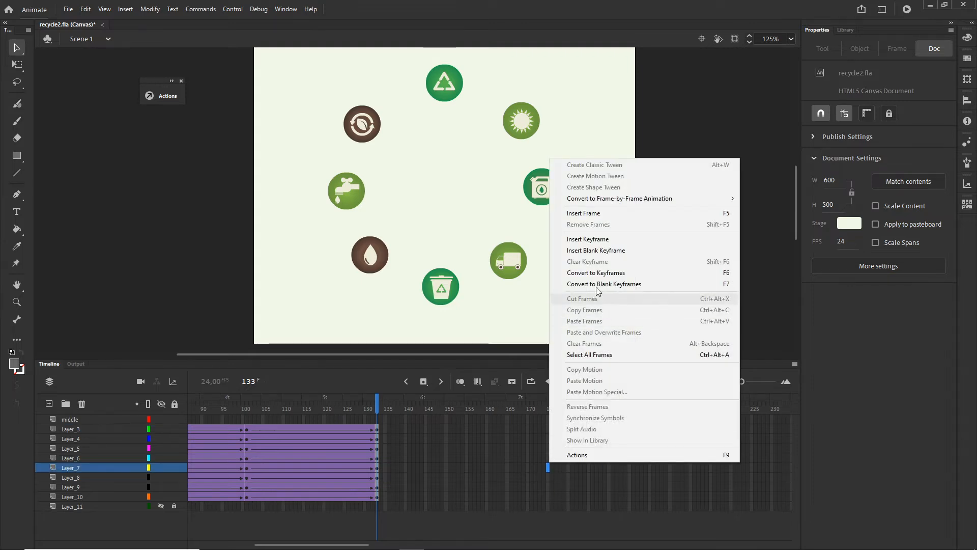
click(591, 214)
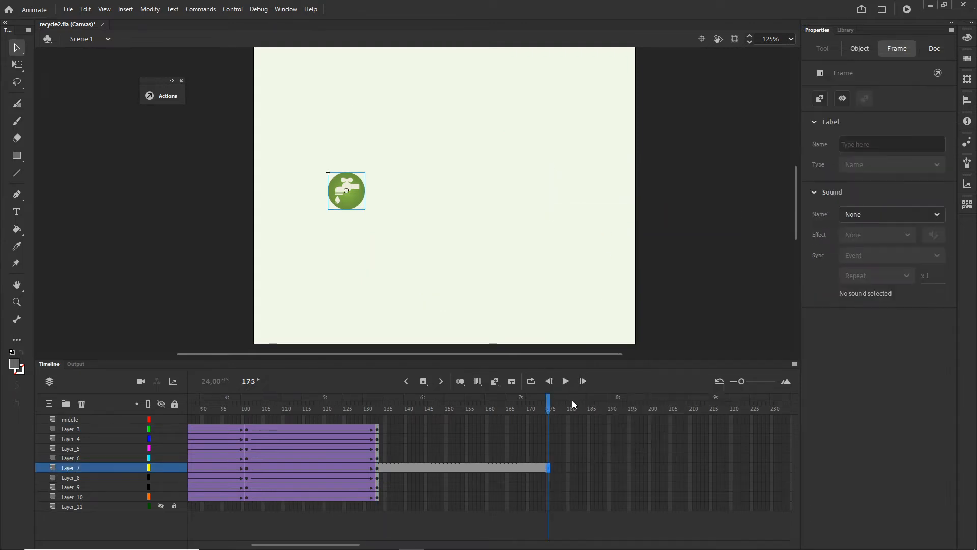
key(ctrl+z)
Extend the eight icon layers, Layer_3 to Layer_10, with regular frames up to frame 175.
click(549, 496)
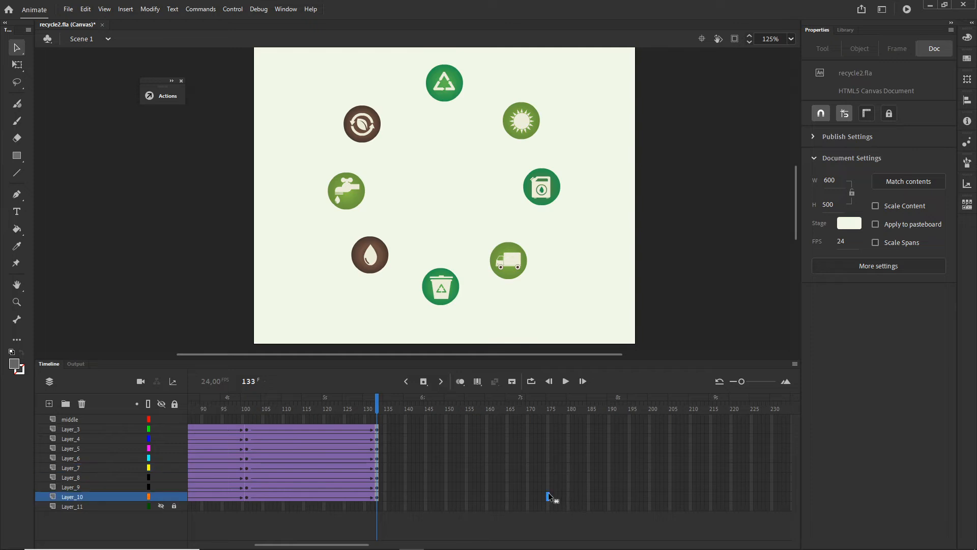
shift+click(548, 428)
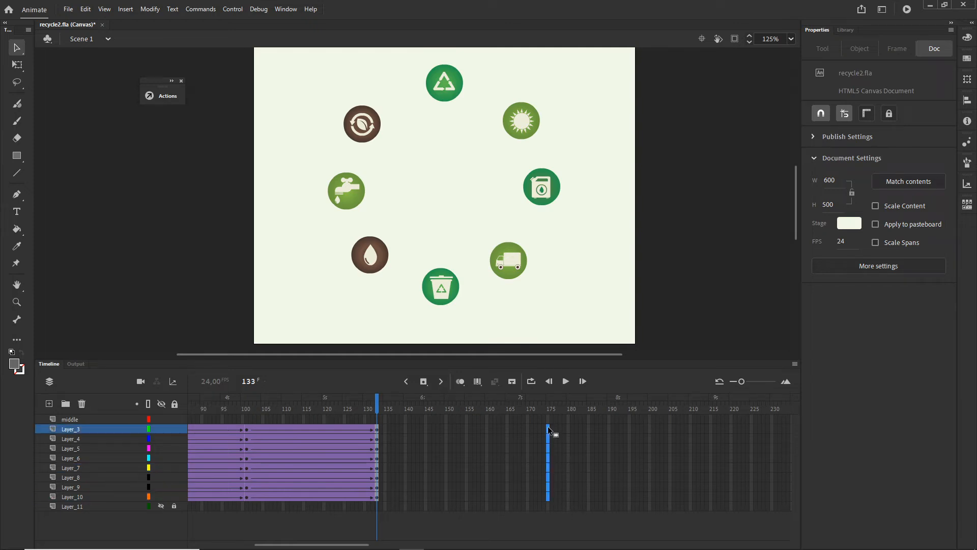
right_click(548, 432)
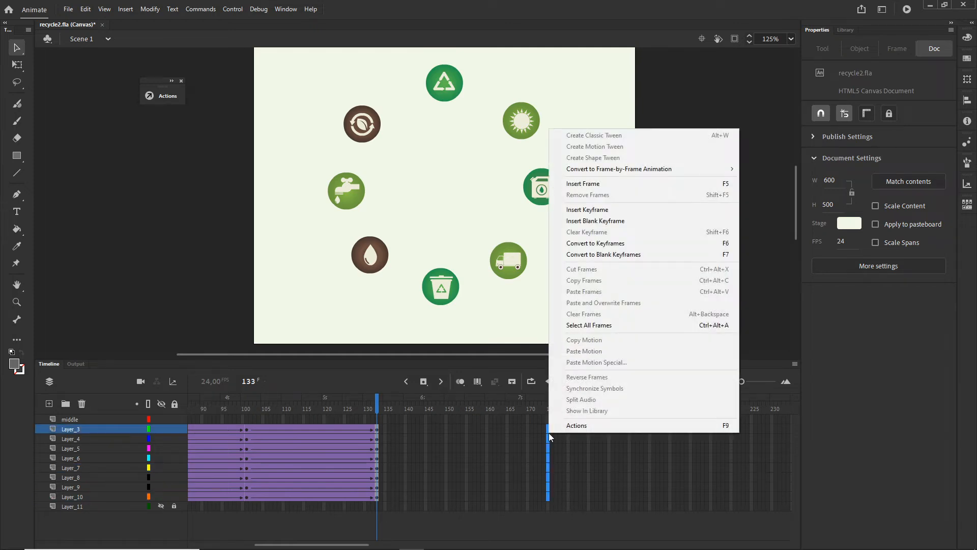
click(588, 184)
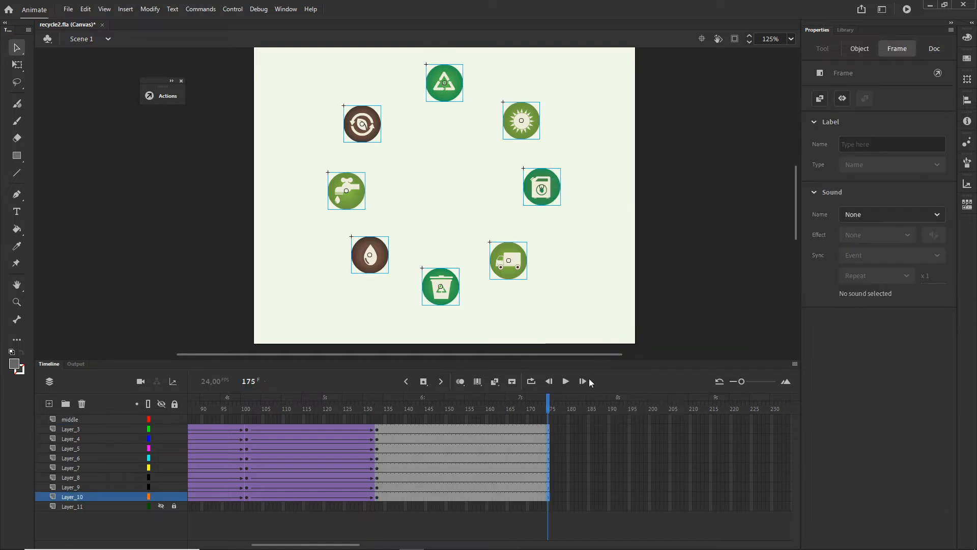
Return the playhead to frame 1, test the animation in the browser and switch back to Animate.
drag(544, 406, 133, 422)
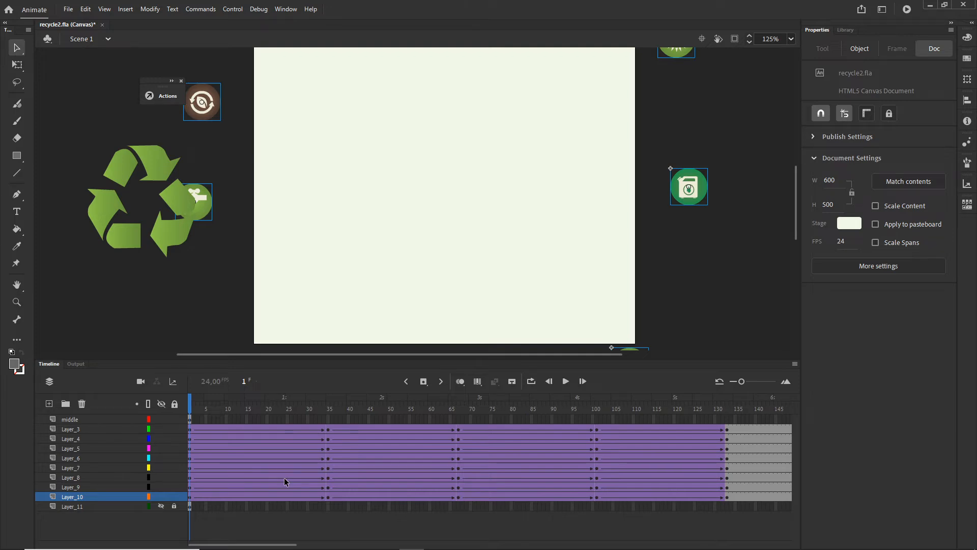
key(ctrl+Return)
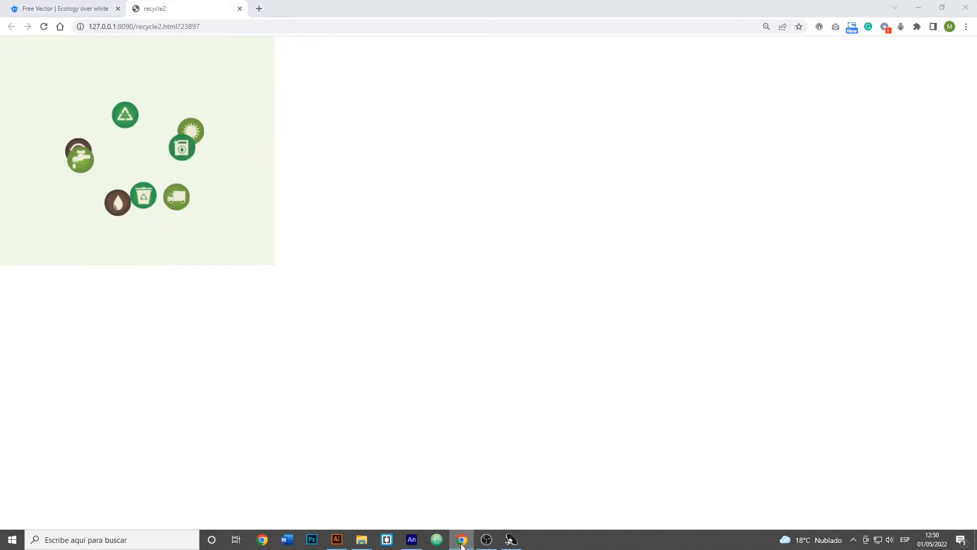
click(462, 542)
click(50, 363)
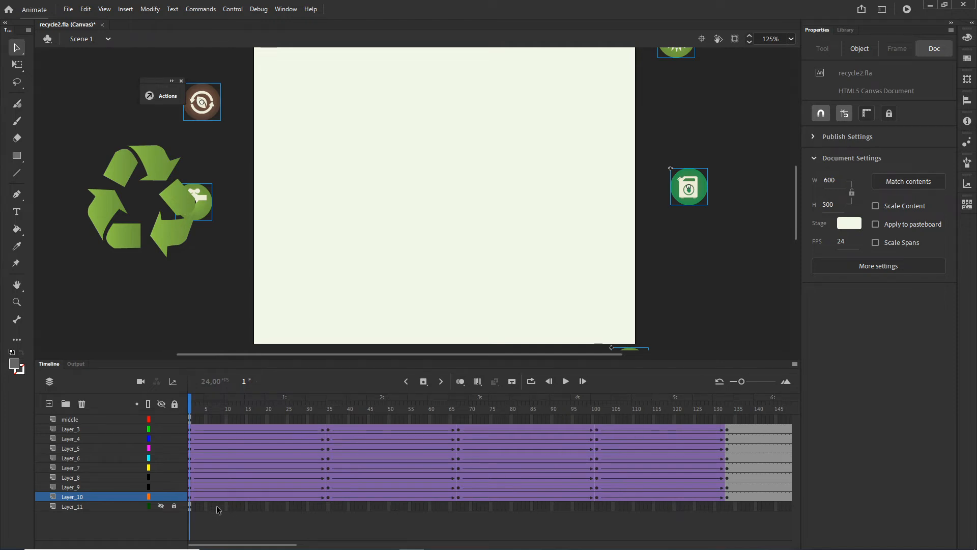
Apply a Quad Ease In Out effect to the tweens starting at frame 1 on Layer_3 to Layer_10.
click(191, 499)
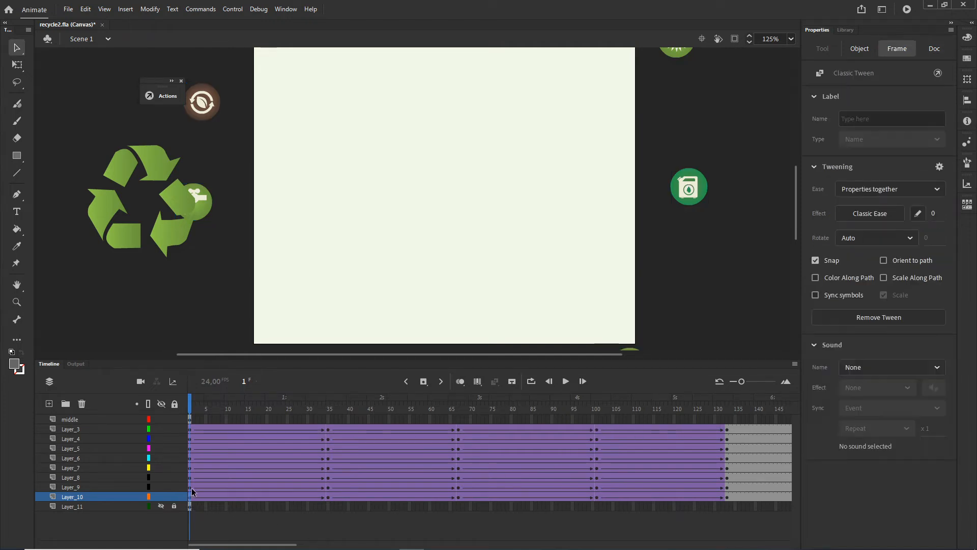
drag(189, 431, 191, 450)
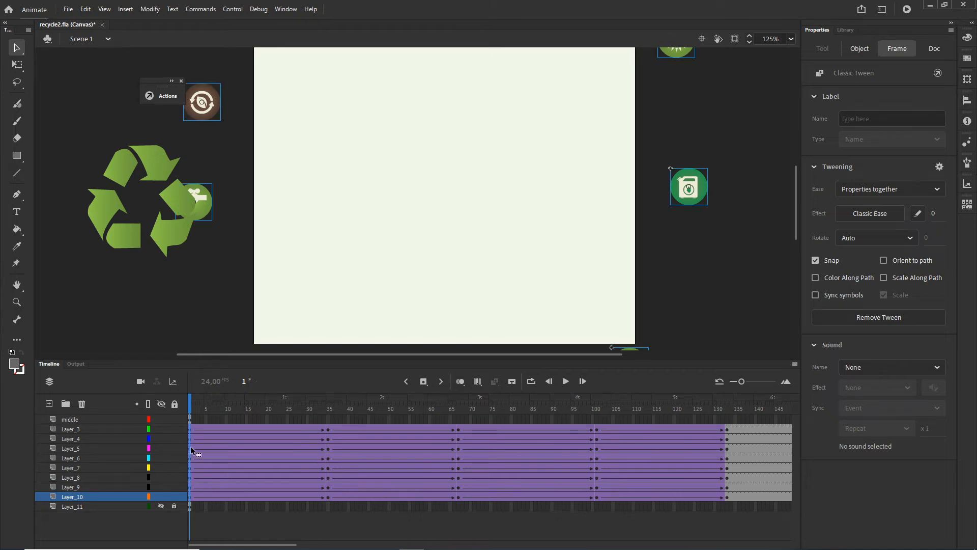
click(874, 213)
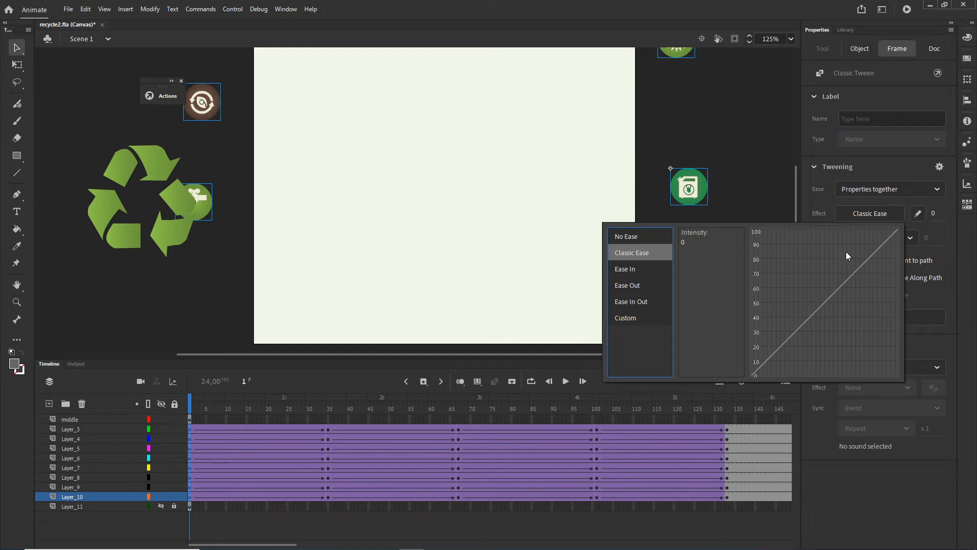
click(632, 304)
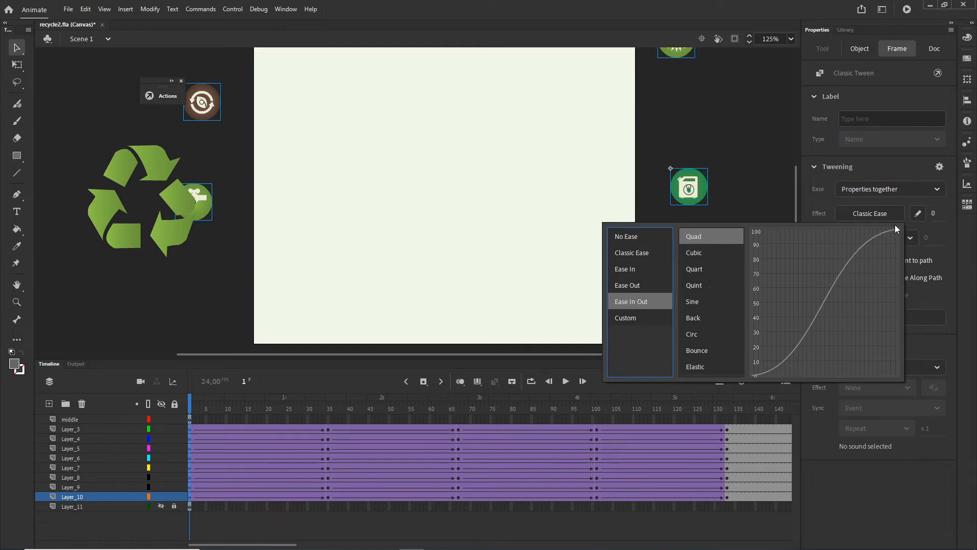
click(695, 255)
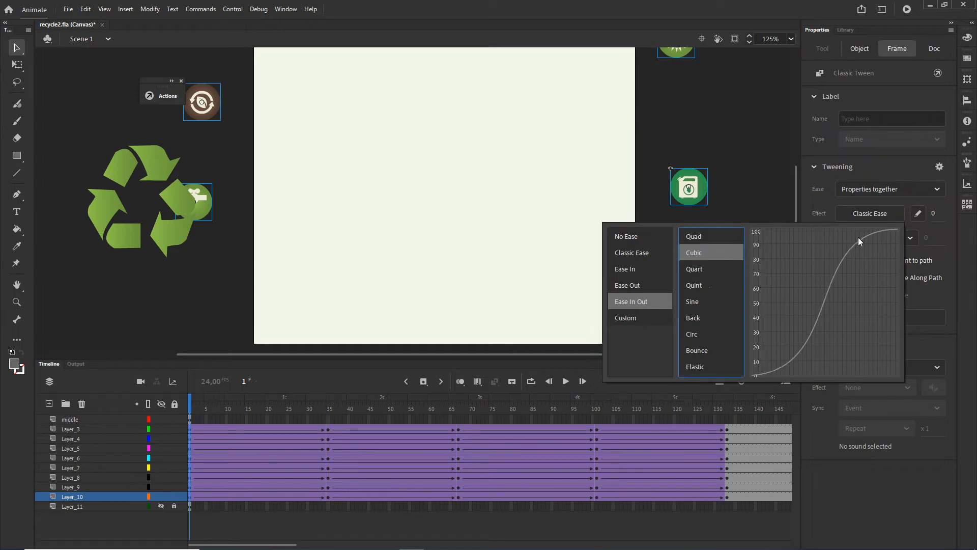
click(695, 243)
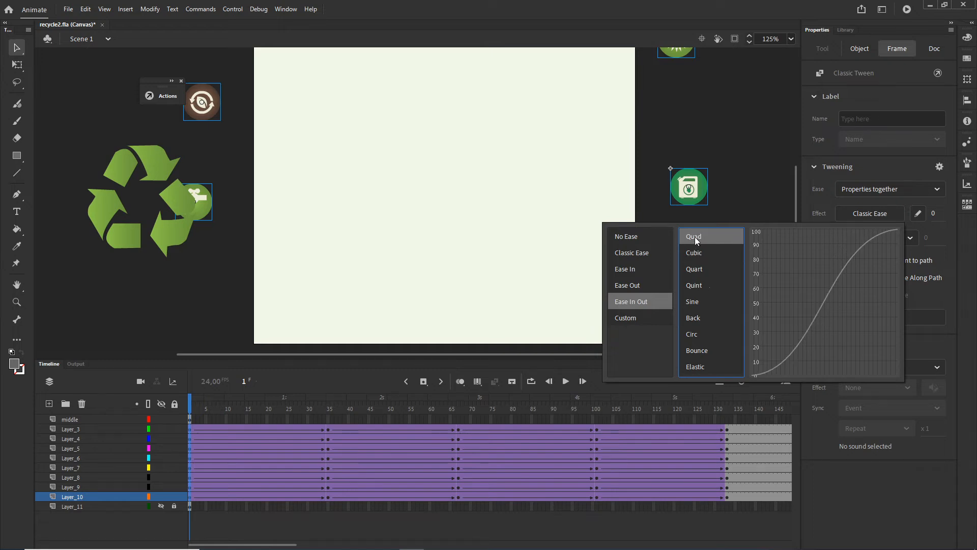
double_click(695, 237)
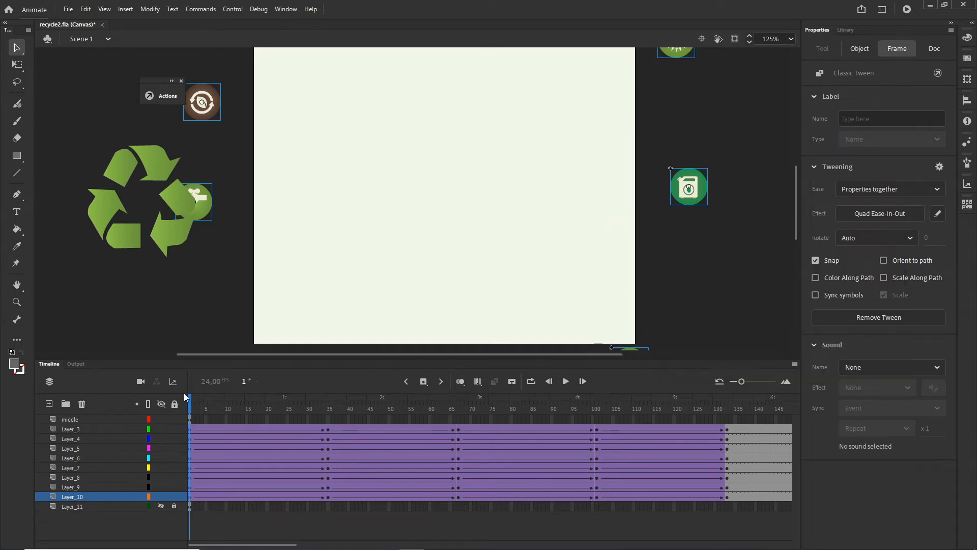
Apply a Cubic Ease In Out effect to the tweens starting at frame 35 on Layer_3 to Layer_10.
drag(192, 405, 317, 402)
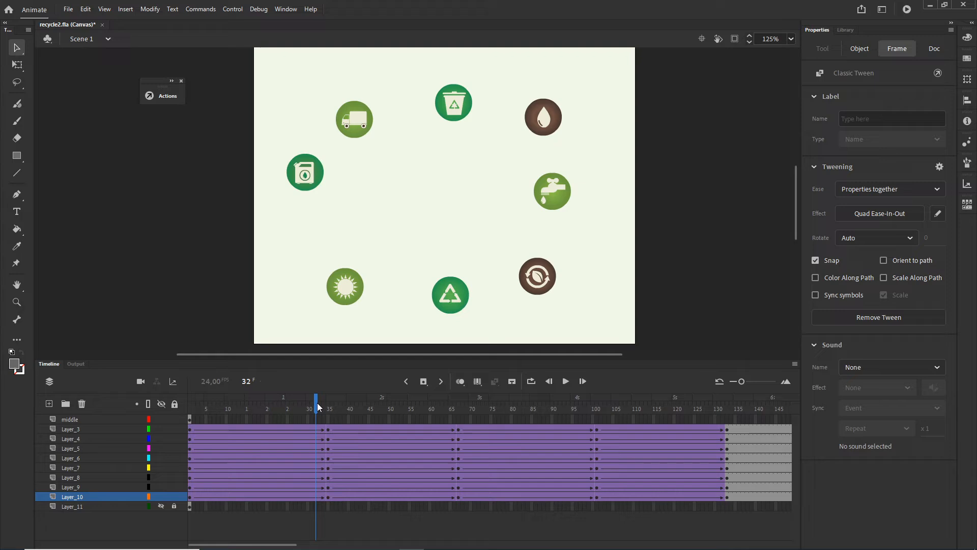
click(328, 430)
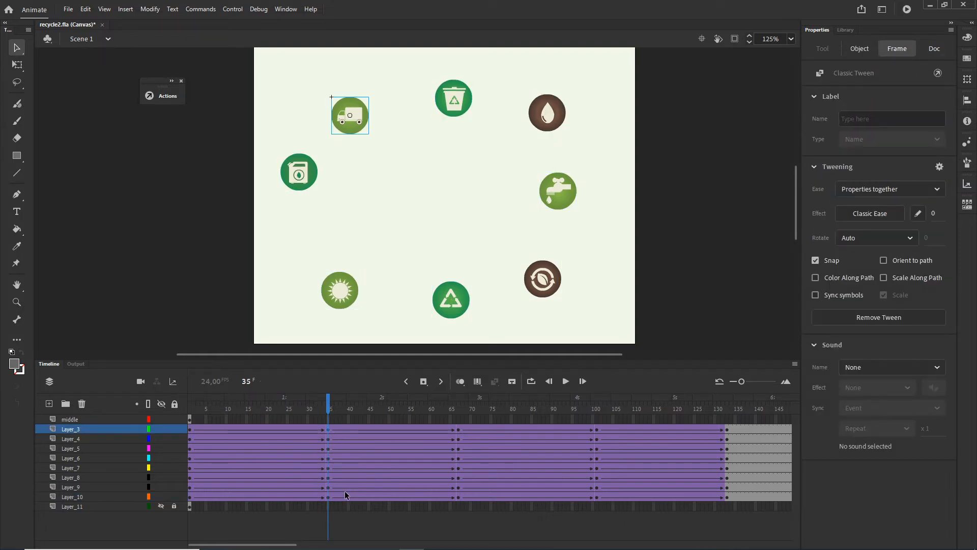
shift+click(328, 497)
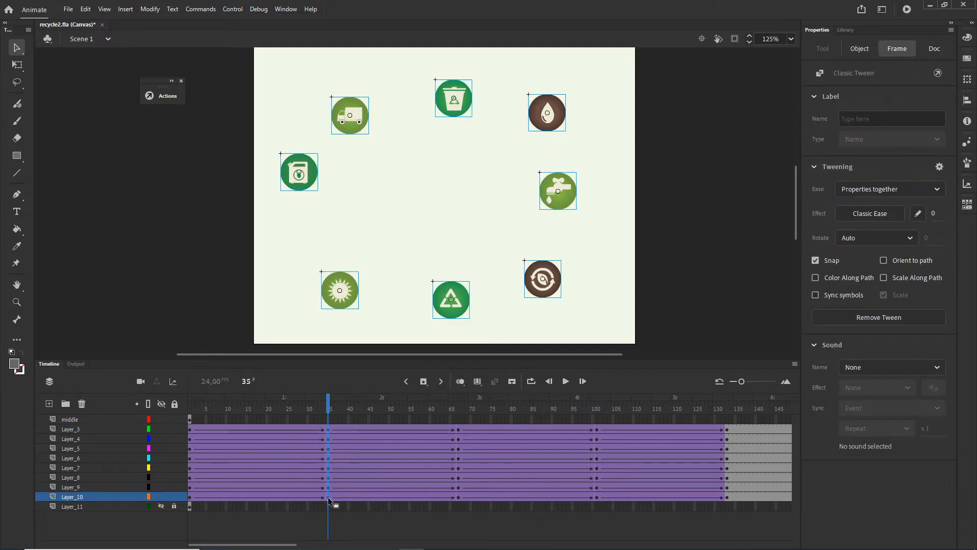
click(869, 214)
click(630, 302)
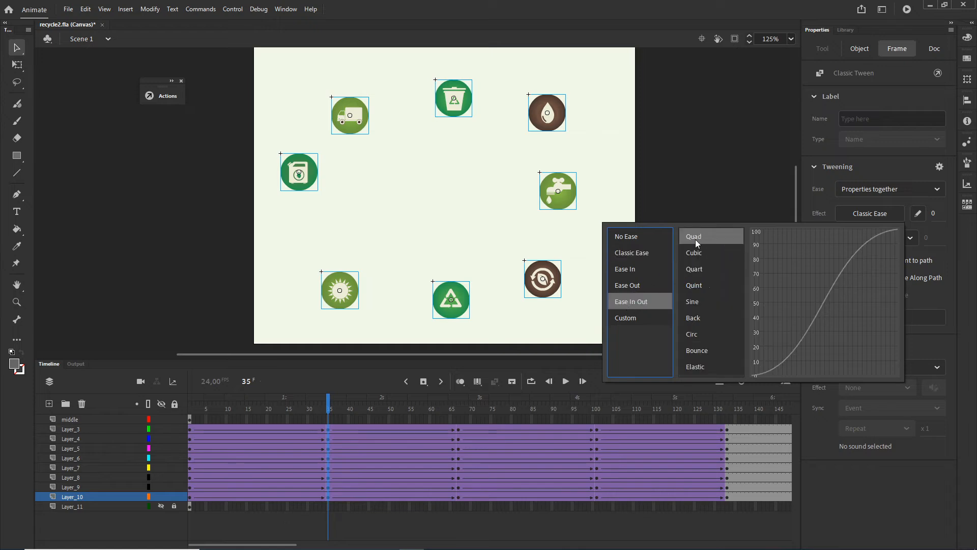
click(697, 257)
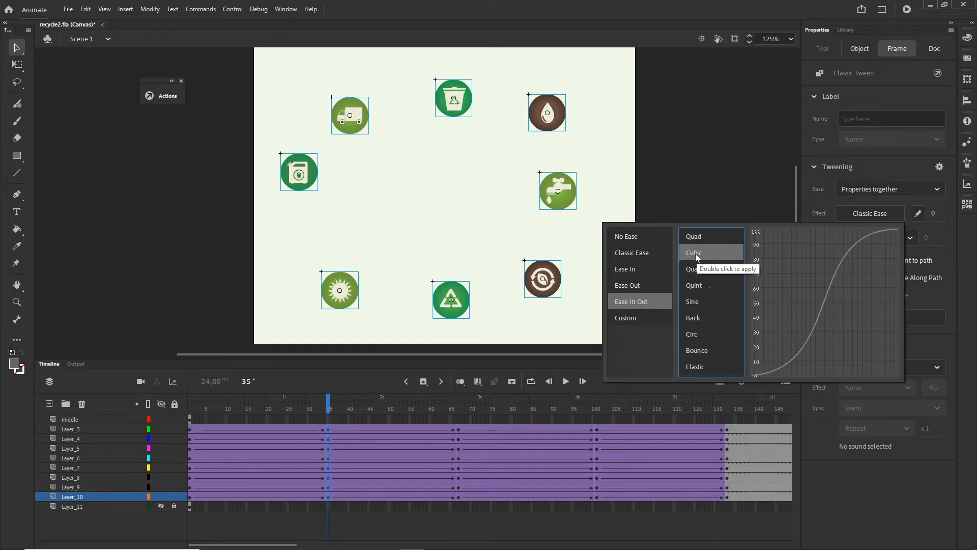
double_click(697, 257)
Apply a Cubic Ease In Out effect to the eight icon layers' tweens starting at frame 67.
click(459, 451)
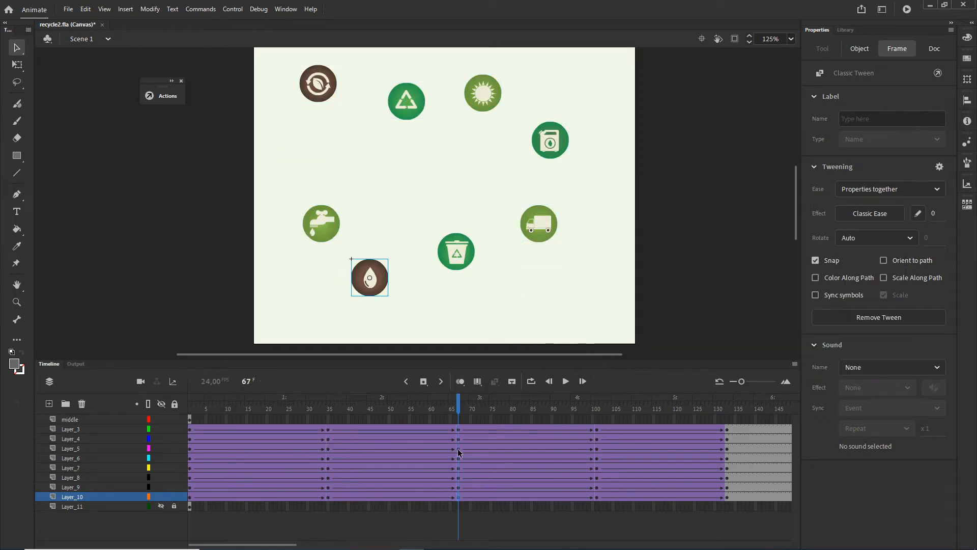
drag(458, 433, 459, 432)
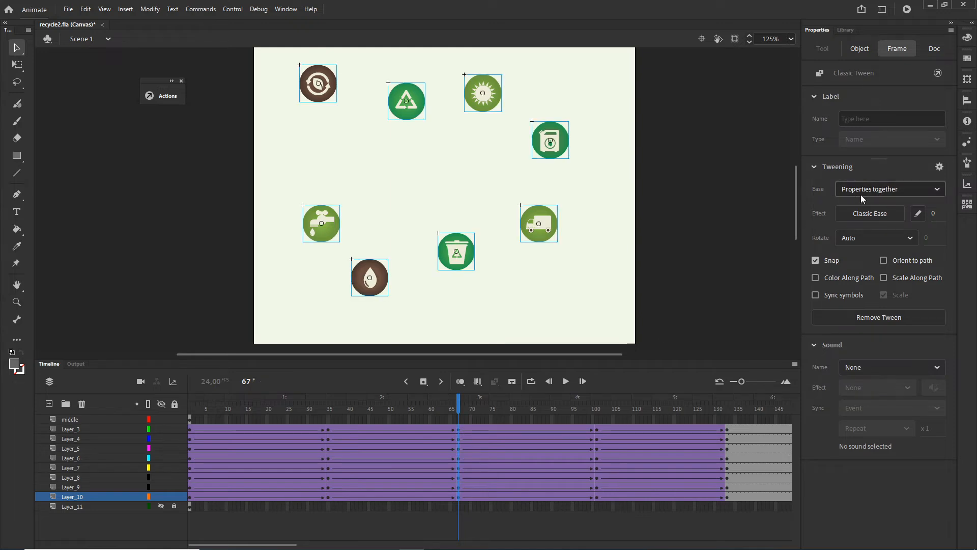
click(864, 215)
mouse_move(633, 302)
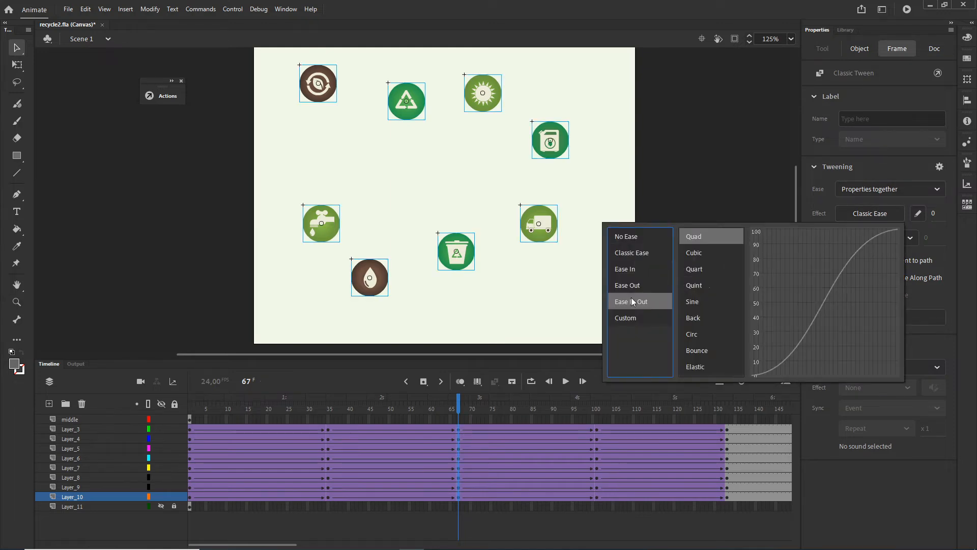
double_click(694, 255)
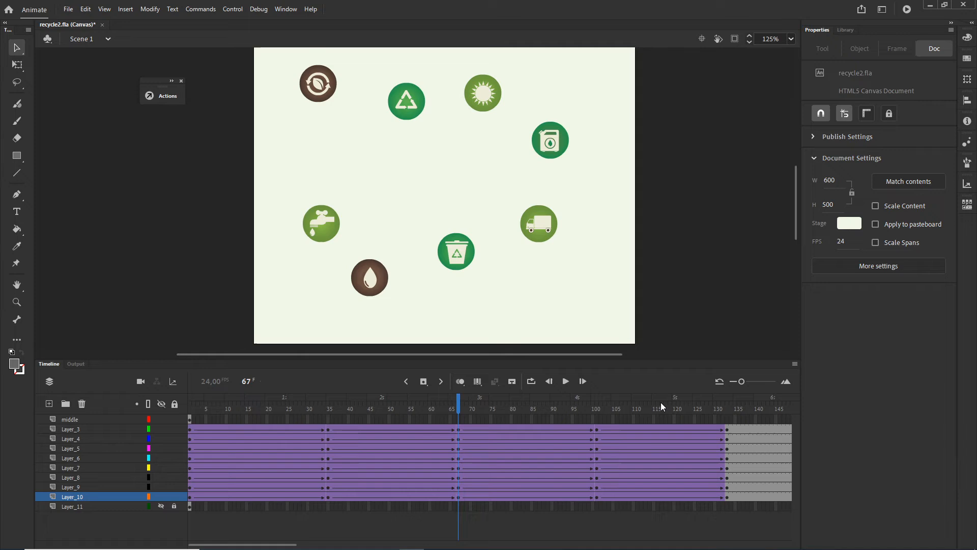
Apply a Cubic Ease In Out effect to the eight icon layers' tweens starting at frame 101.
click(598, 496)
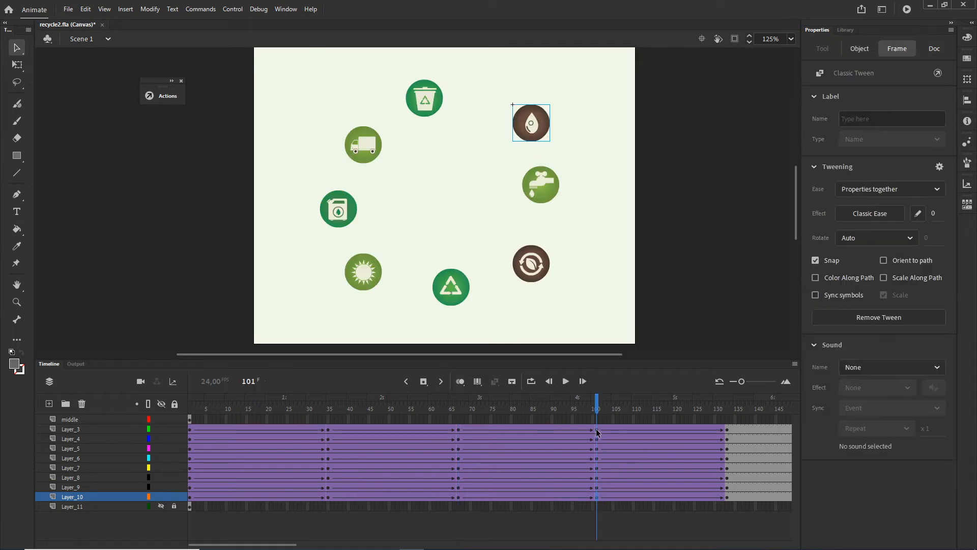
key(ctrl+a)
click(858, 219)
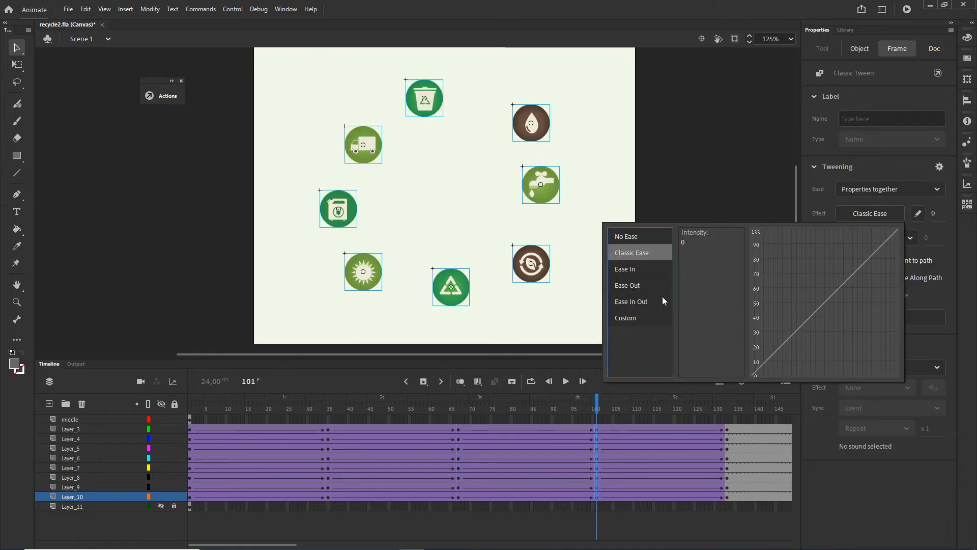
click(649, 302)
click(699, 255)
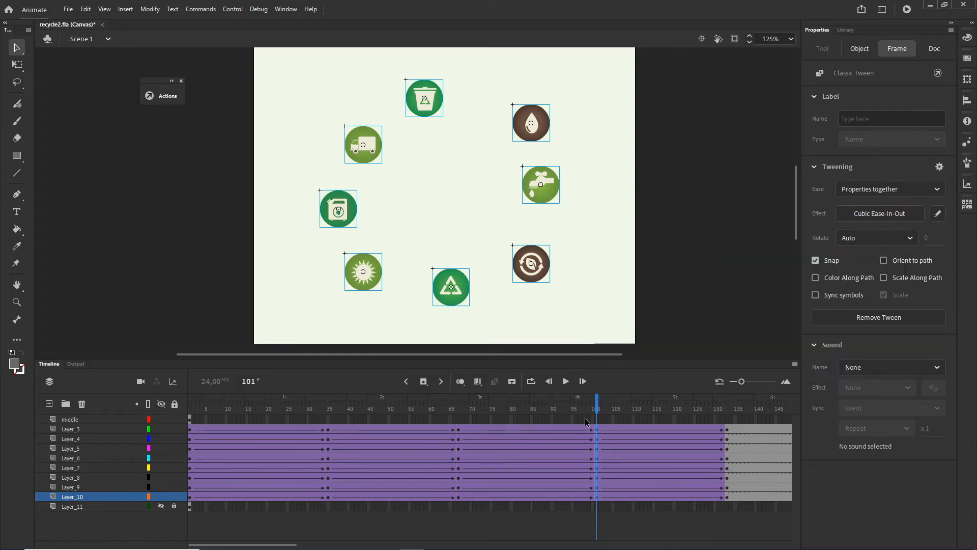
Scrub through the eased tweens, test the animation in the browser and return to the timeline in Animate.
drag(597, 406, 441, 397)
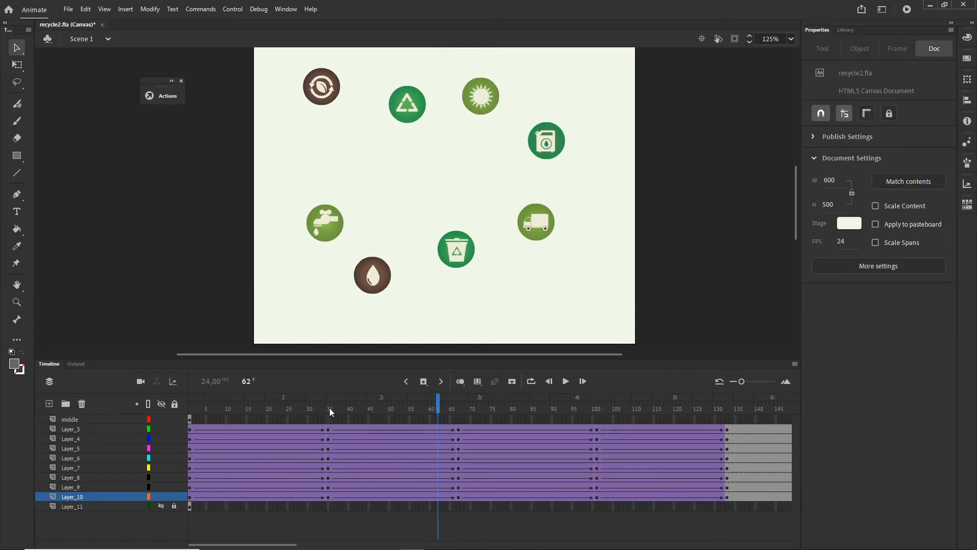
key(ctrl+Return)
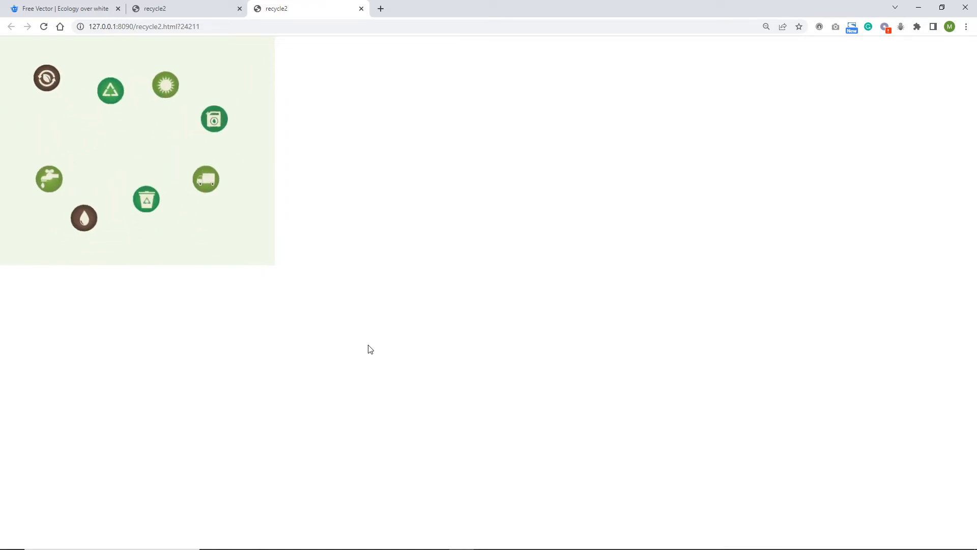
mouse_move(441, 548)
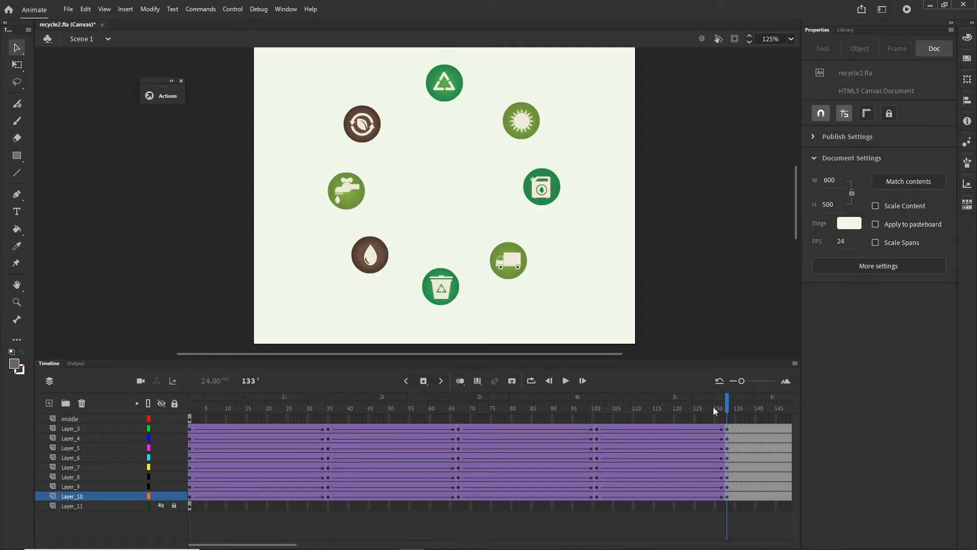
key(ctrl+Return)
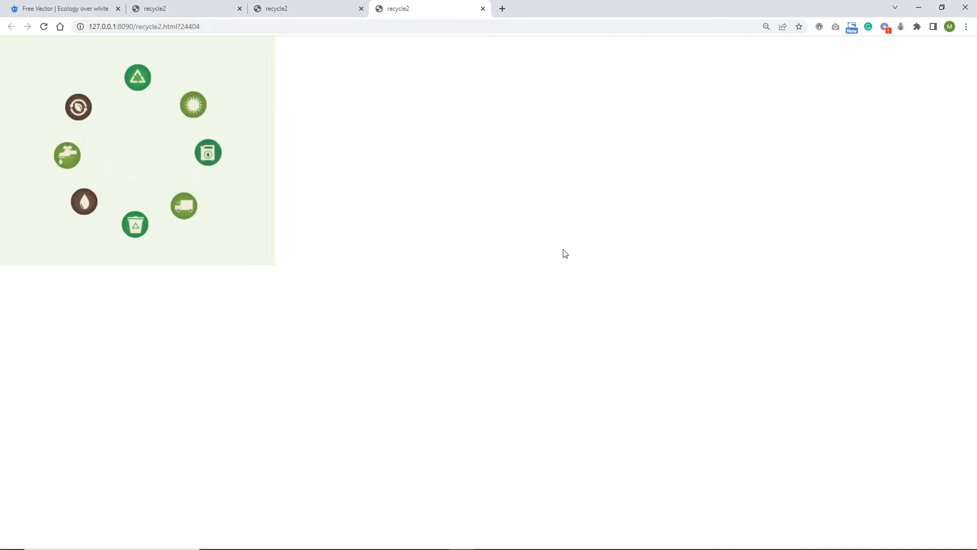
click(462, 539)
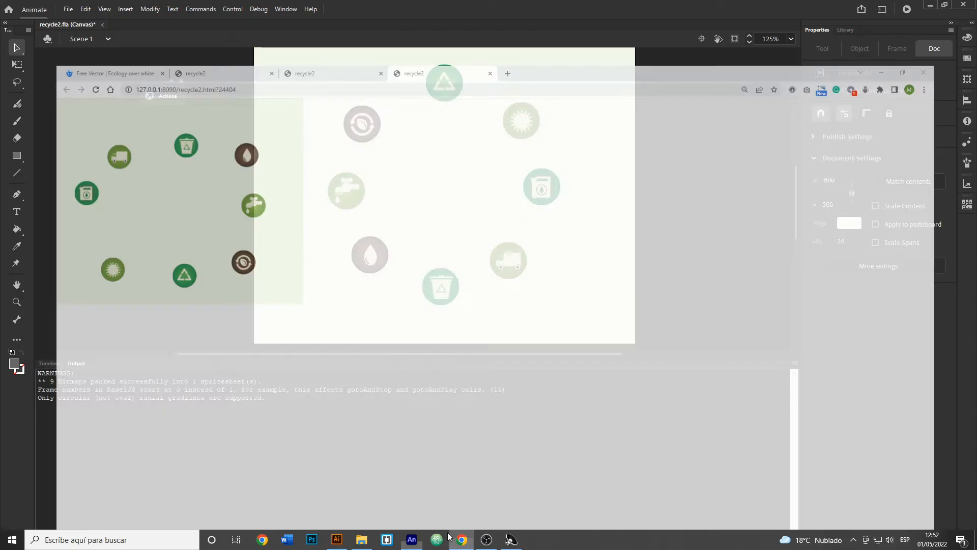
click(53, 363)
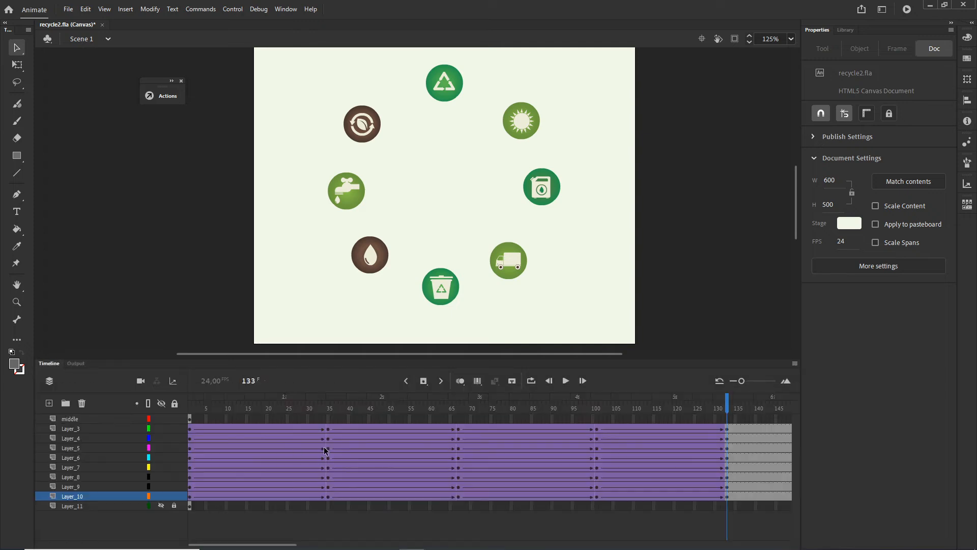
Stagger the frame 35 keyframes: move Layer_4, Layer_8 and Layer_9 to frame 37, Layer_5 to frame 33 and Layer_6 to frame 38.
click(328, 438)
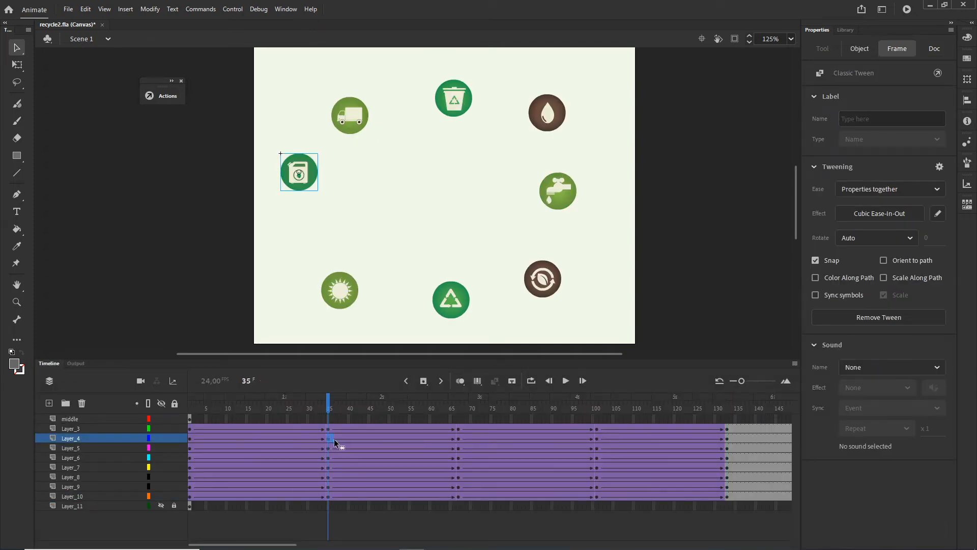
drag(334, 438, 340, 458)
click(328, 447)
click(328, 457)
click(327, 485)
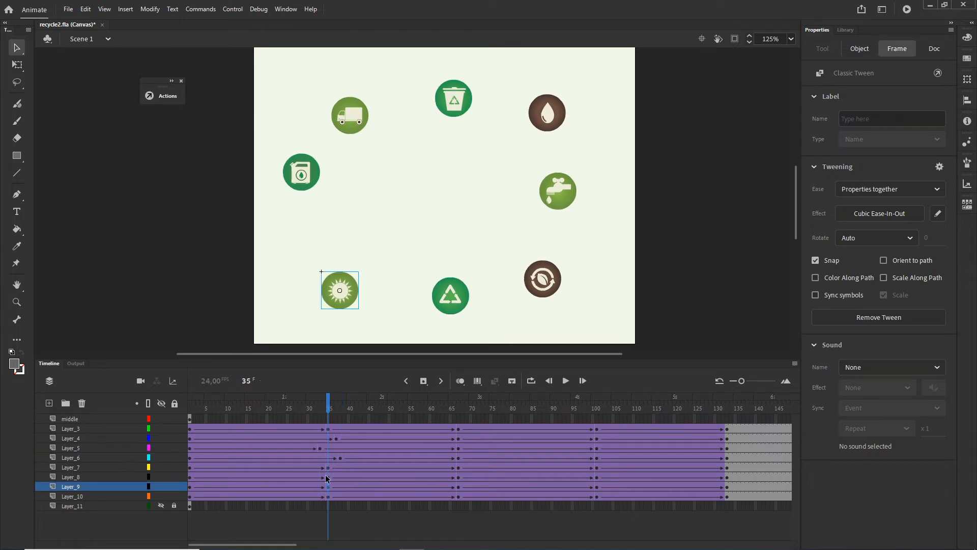
shift+click(328, 476)
drag(327, 475, 337, 474)
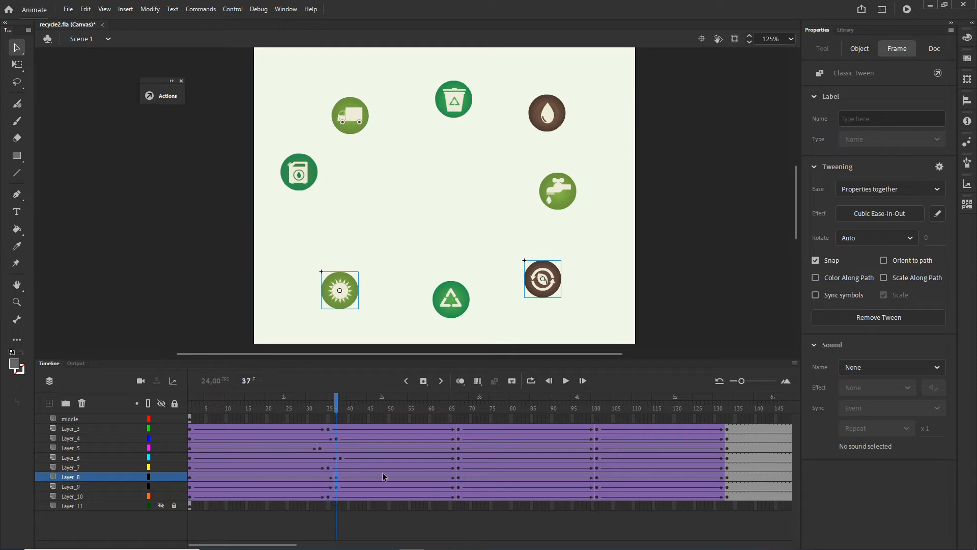
Stagger the frame 67 keyframes: move Layer_5 to frame 70, Layer_6 to frame 64, and Layer_8 and Layer_9 to frame 71.
mouse_move(459, 447)
mouse_down()
mouse_move(469, 448)
mouse_move(445, 459)
mouse_up()
click(458, 459)
click(457, 458)
click(459, 476)
shift+click(459, 486)
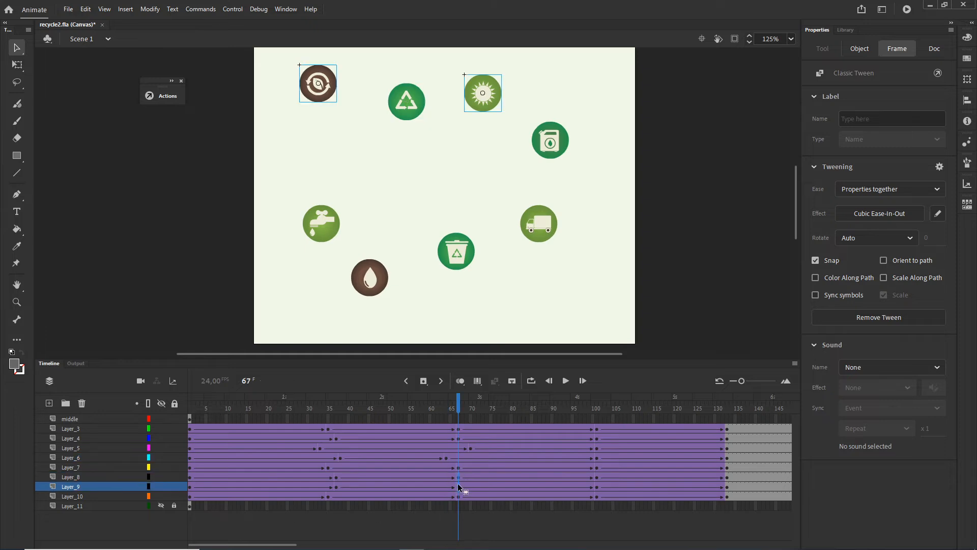
click(468, 476)
click(459, 484)
shift+click(457, 477)
drag(457, 477, 474, 481)
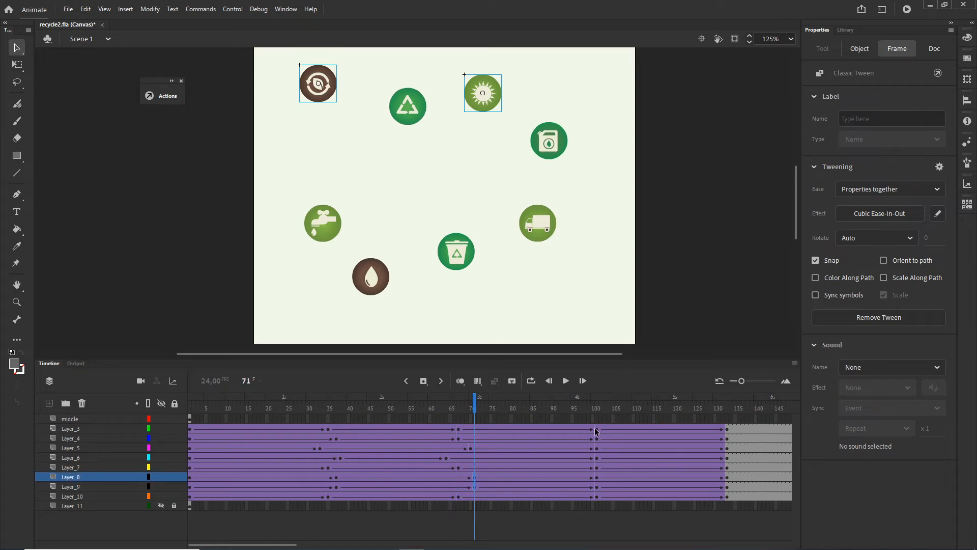
Move the frame 101 keyframes of Layer_3 to 98, Layer_7 to 96, and Layer_5 and Layer_9 to 104, and test the animation in the browser.
click(596, 430)
drag(595, 429, 608, 488)
click(597, 467)
click(596, 486)
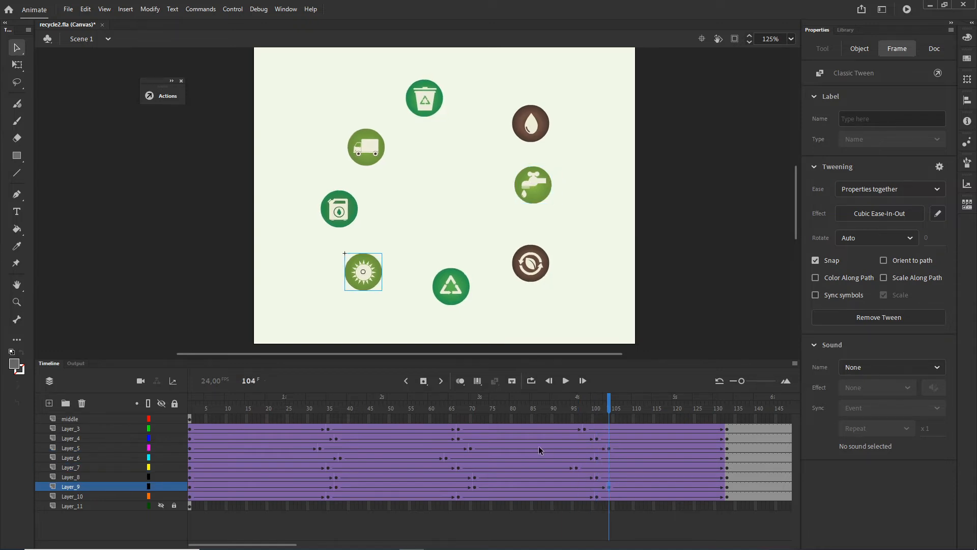
key(ctrl+Return)
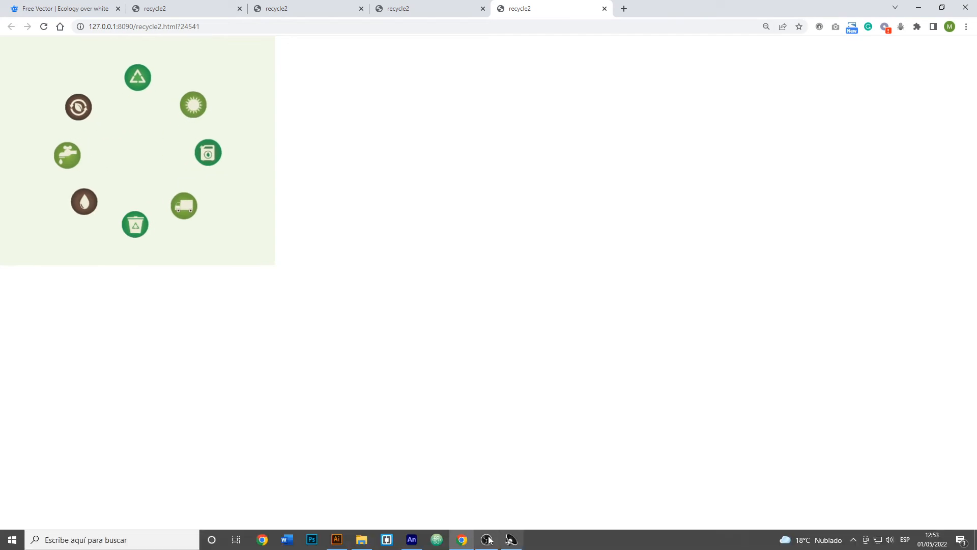
Switch to Animate, show the timeline and move the playhead to frame 133, where the icons form the final circle.
click(411, 539)
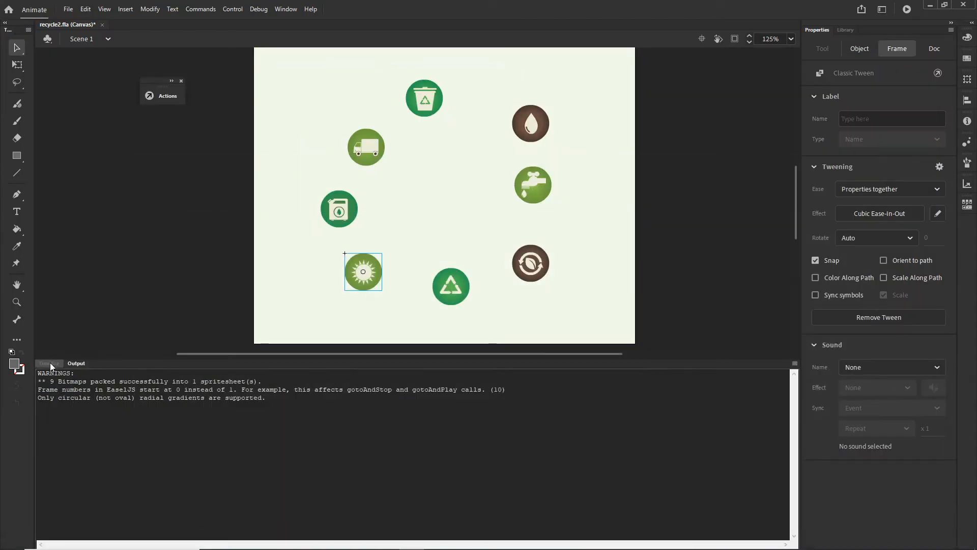
click(49, 363)
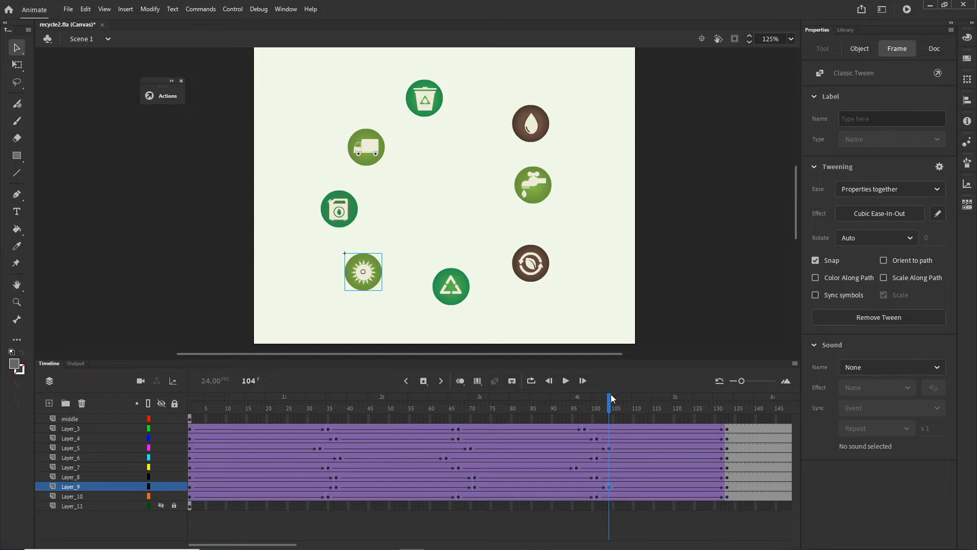
drag(613, 398, 726, 432)
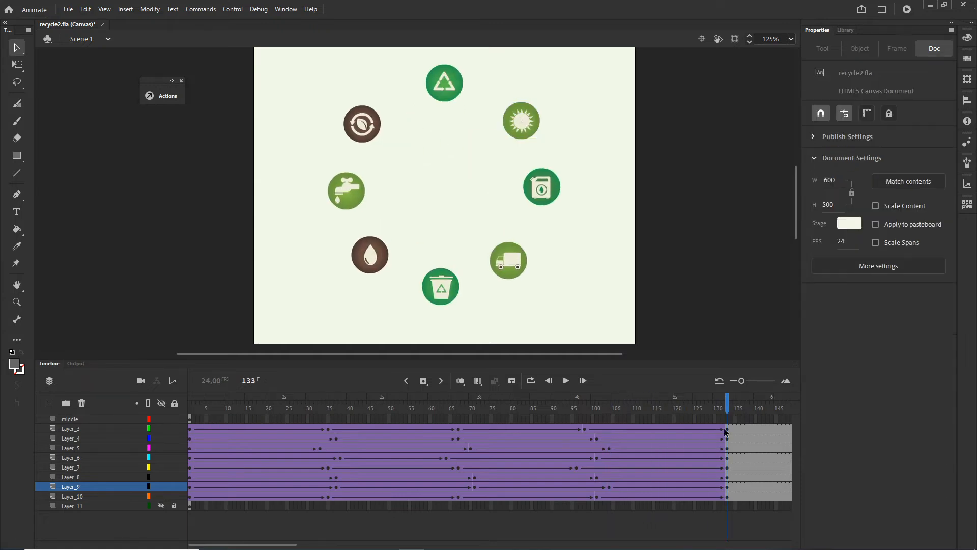
click(722, 430)
click(447, 81)
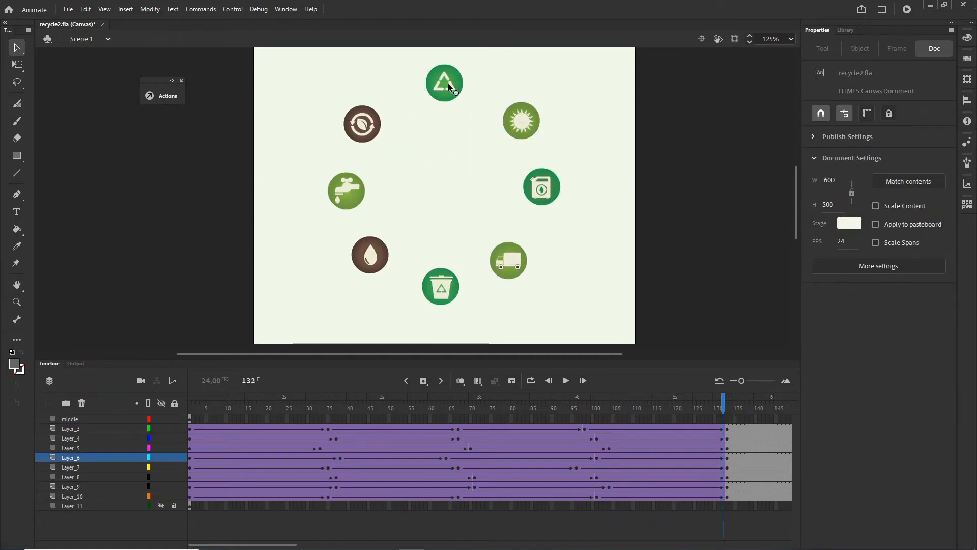
click(727, 401)
Scale the artwork inside the recycling-triangle symbol to 150% and return to the main scene.
click(456, 93)
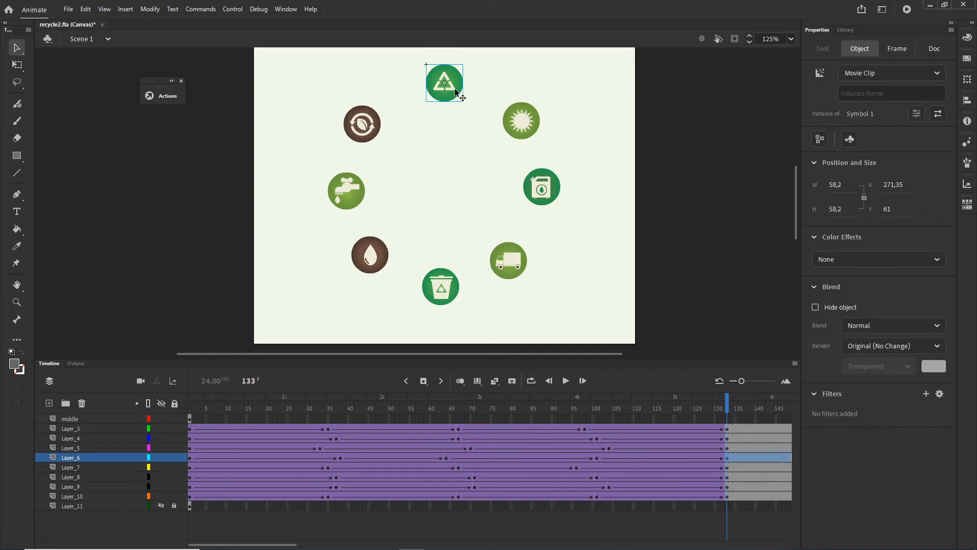
double_click(456, 92)
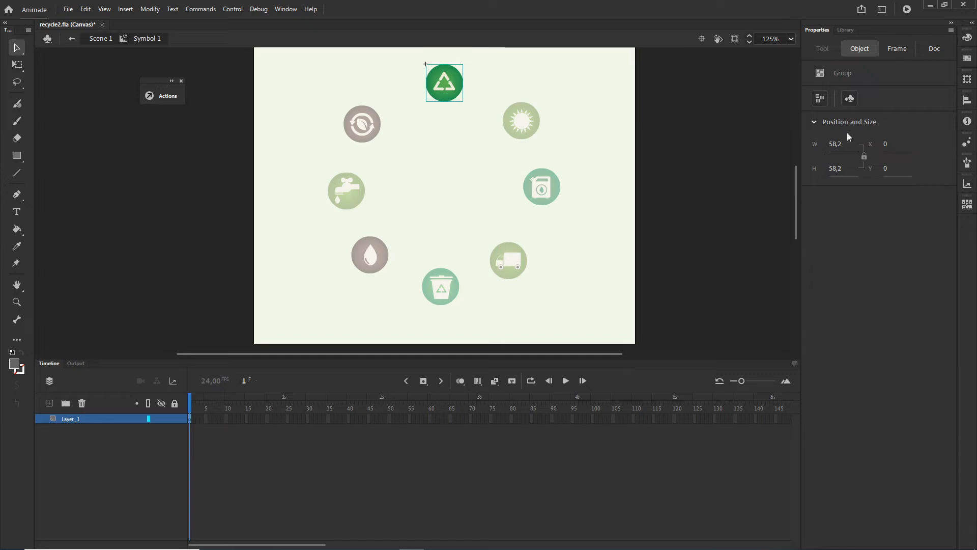
click(967, 80)
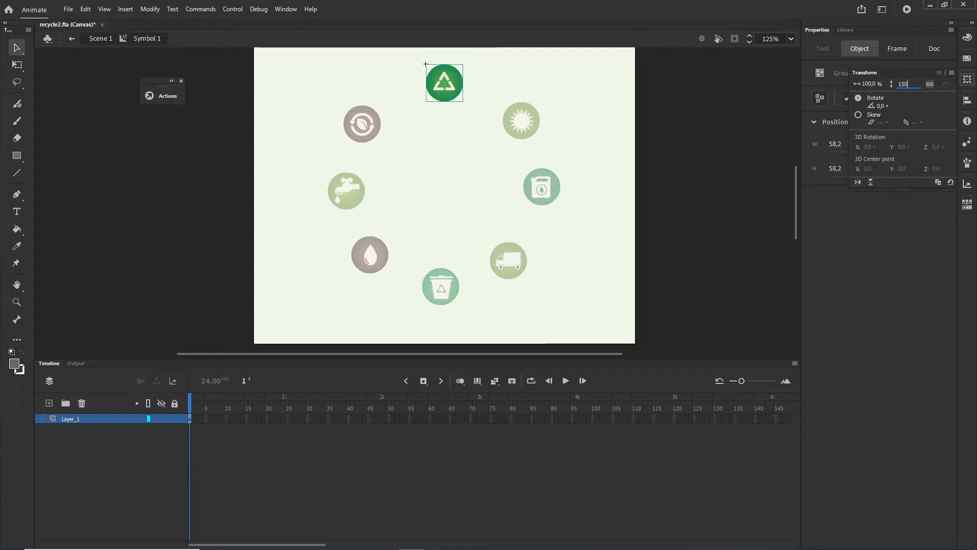
key(Return)
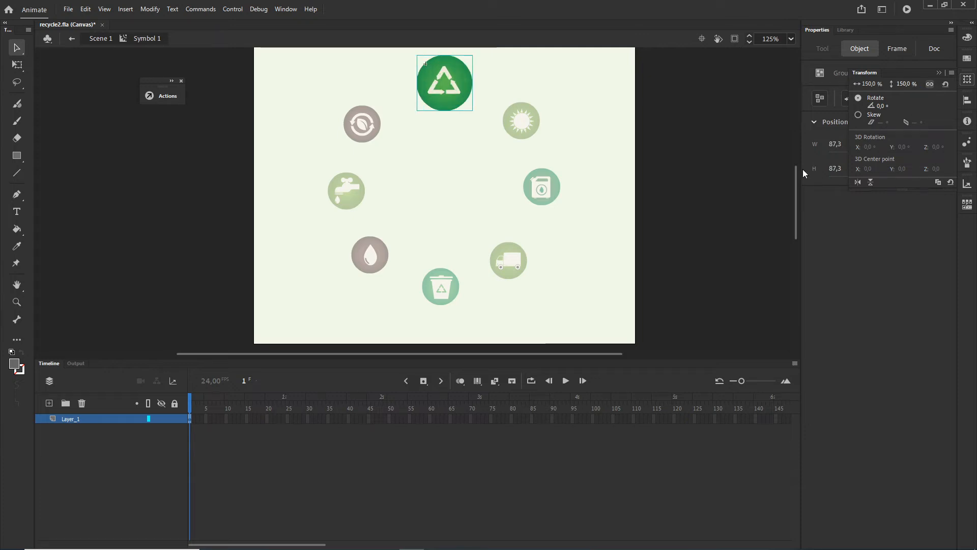
click(731, 232)
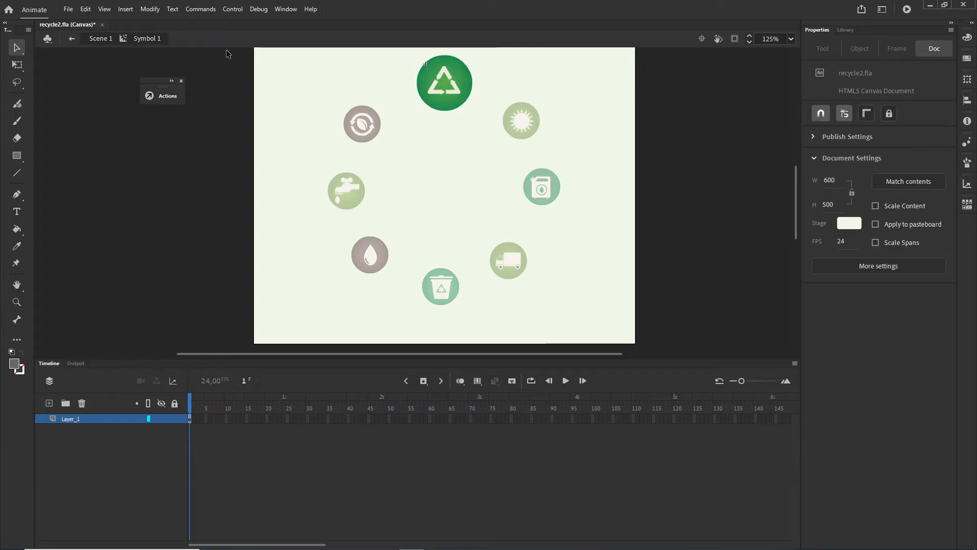
click(109, 39)
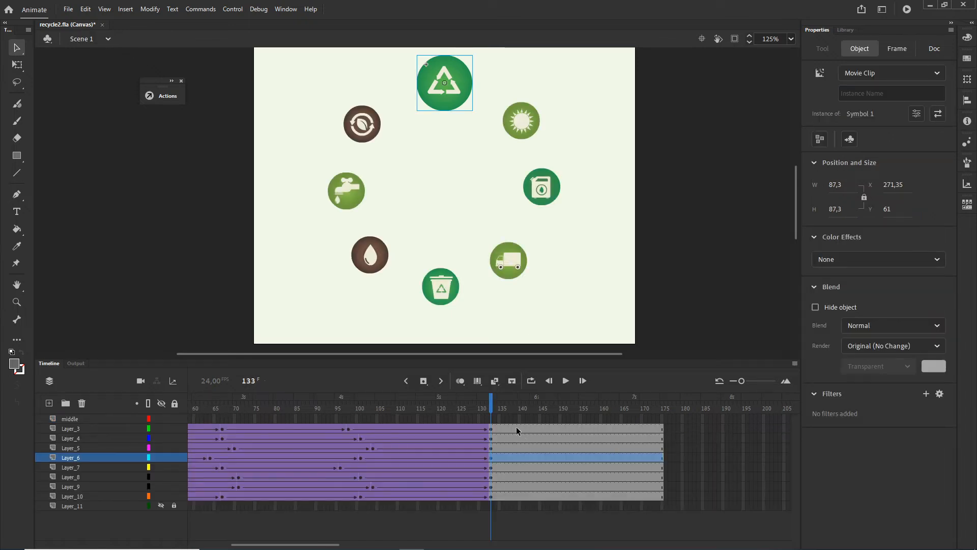
Scale the artwork inside the sun icon's symbol to 150% and return to Scene 1.
click(524, 113)
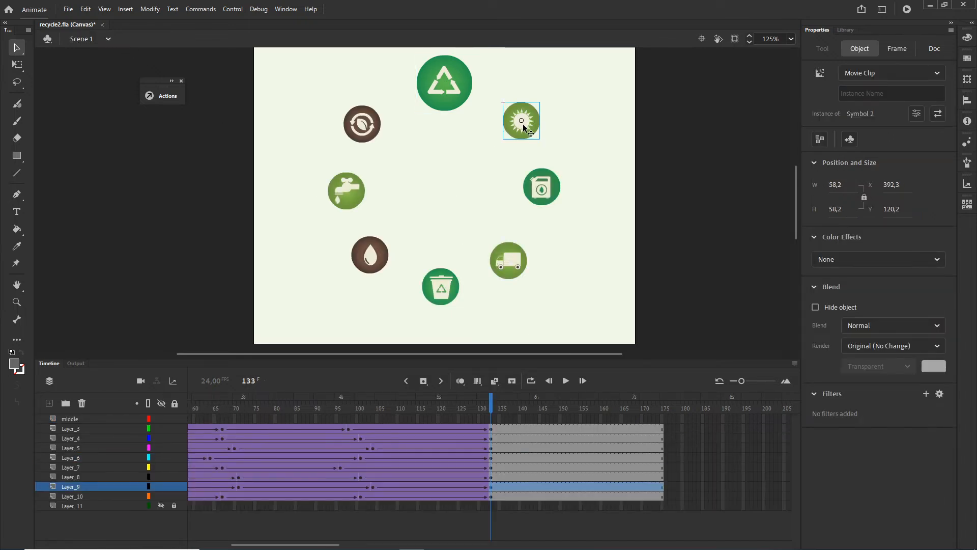
double_click(523, 125)
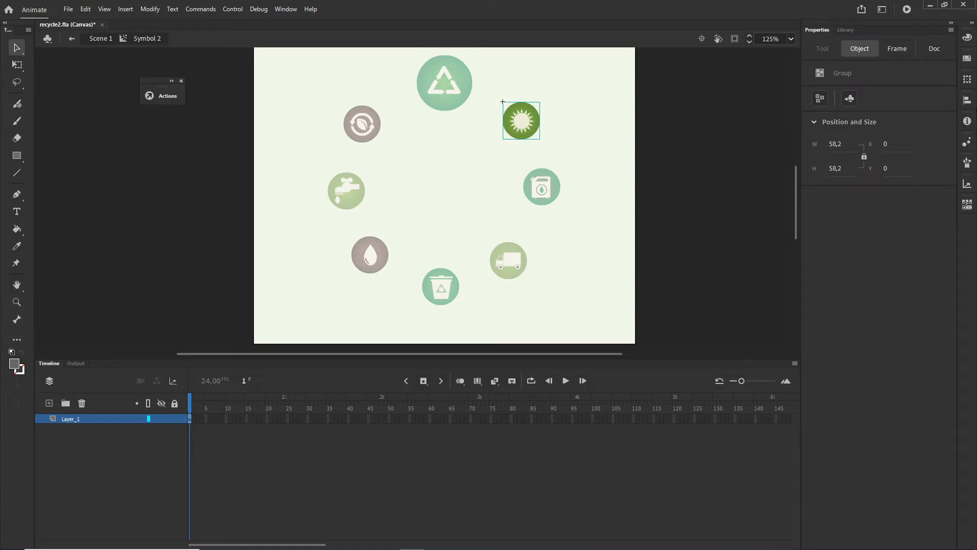
click(966, 80)
click(903, 84)
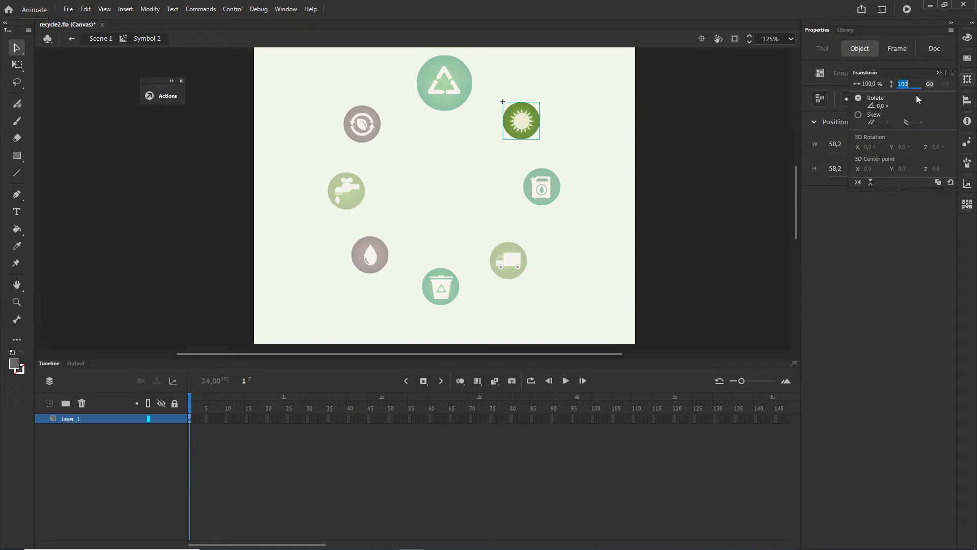
text(150)
click(755, 187)
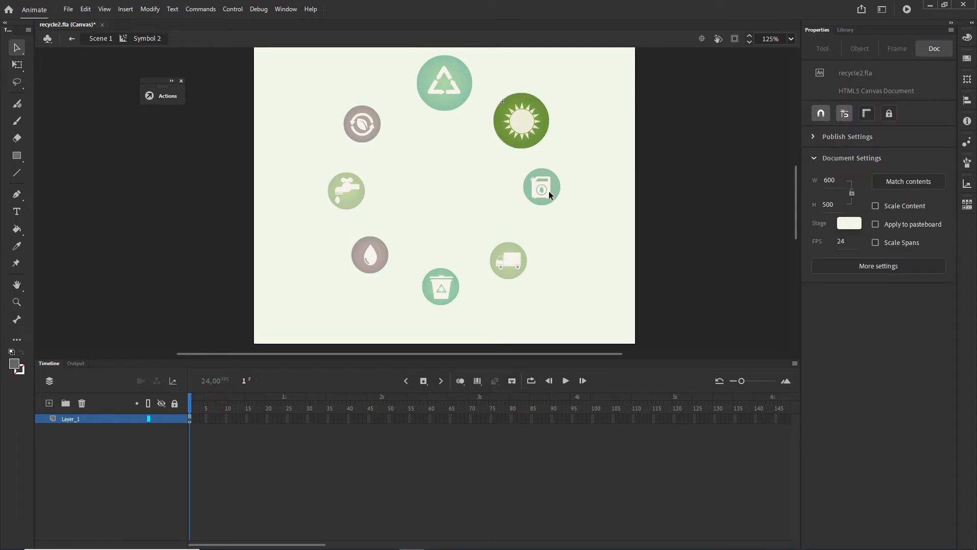
click(97, 39)
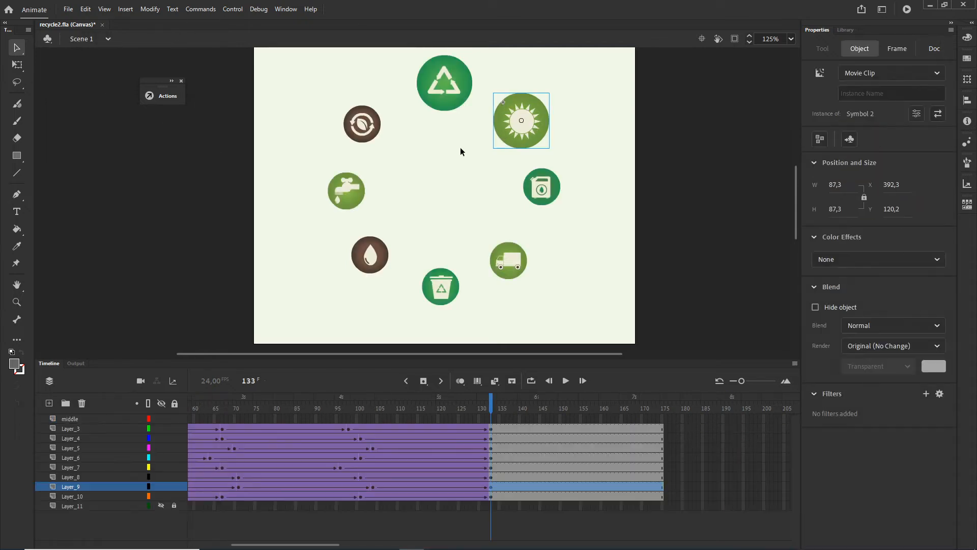
Enlarge the artwork inside the fuel-can icon's symbol to 150%, exit the symbol and clear the selection.
double_click(551, 189)
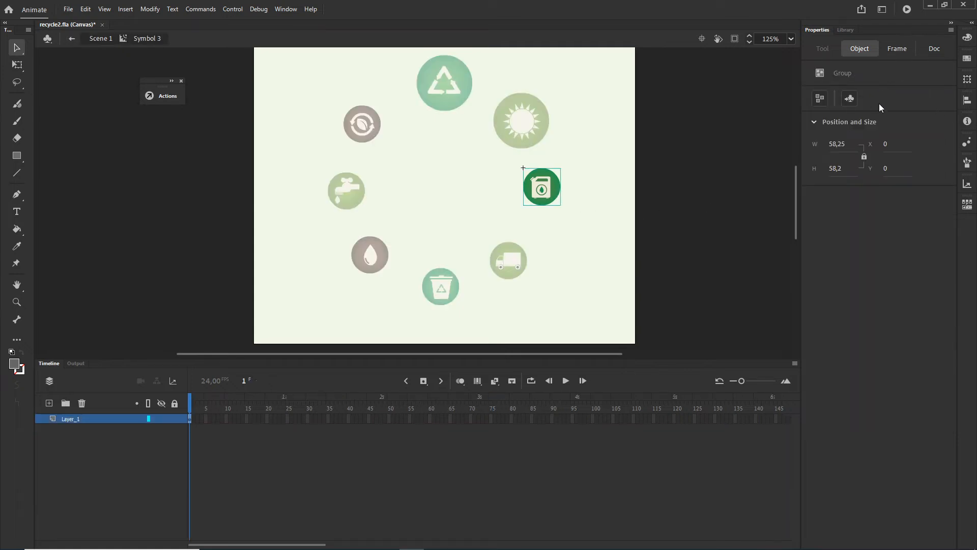
click(967, 79)
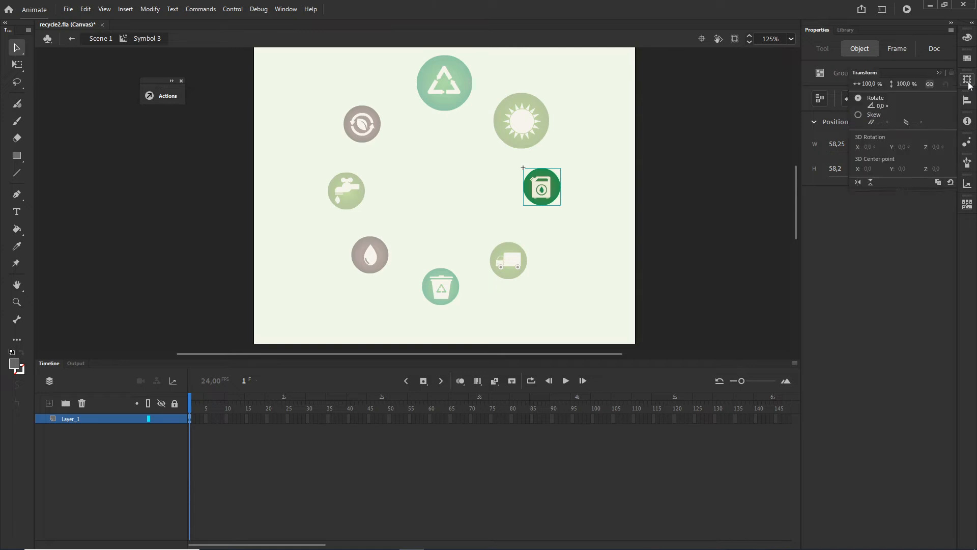
text(150)
key(Return)
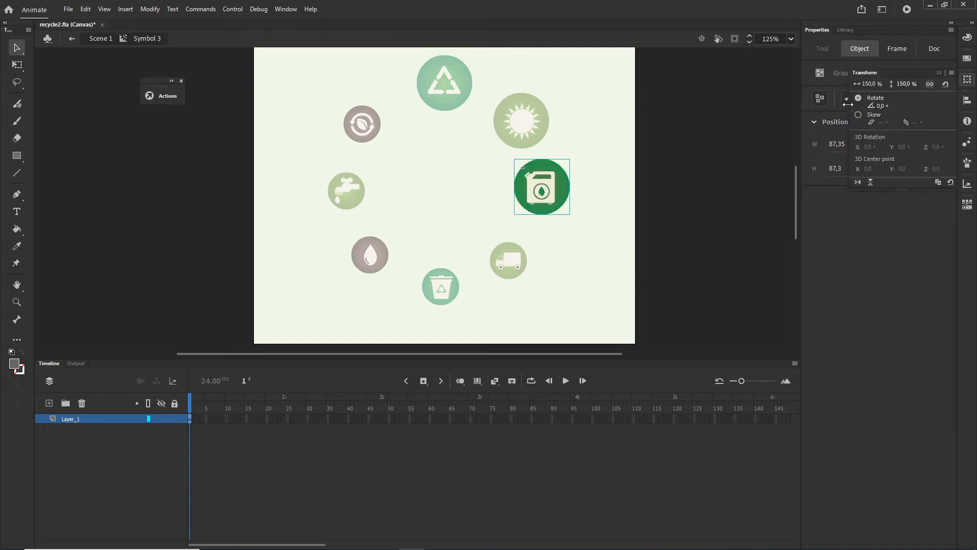
click(712, 179)
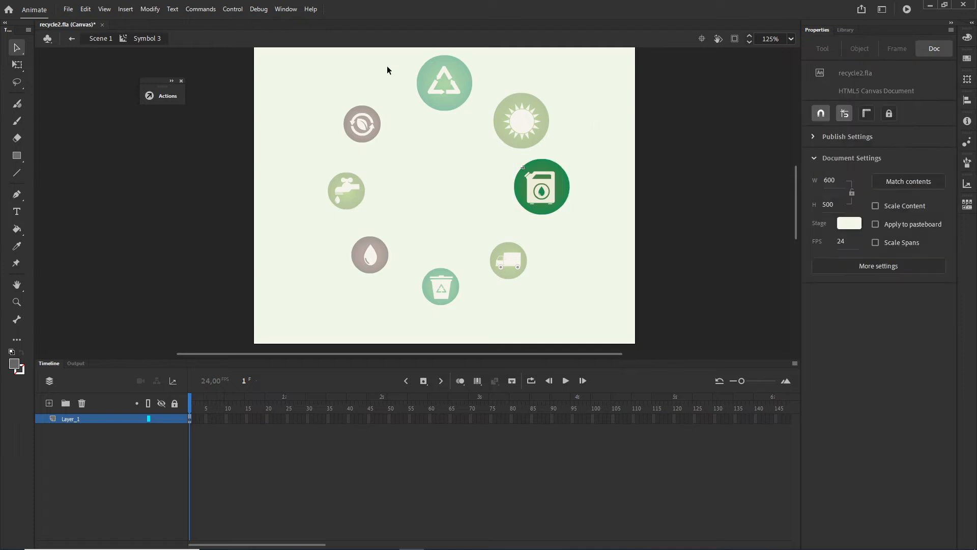
double_click(695, 189)
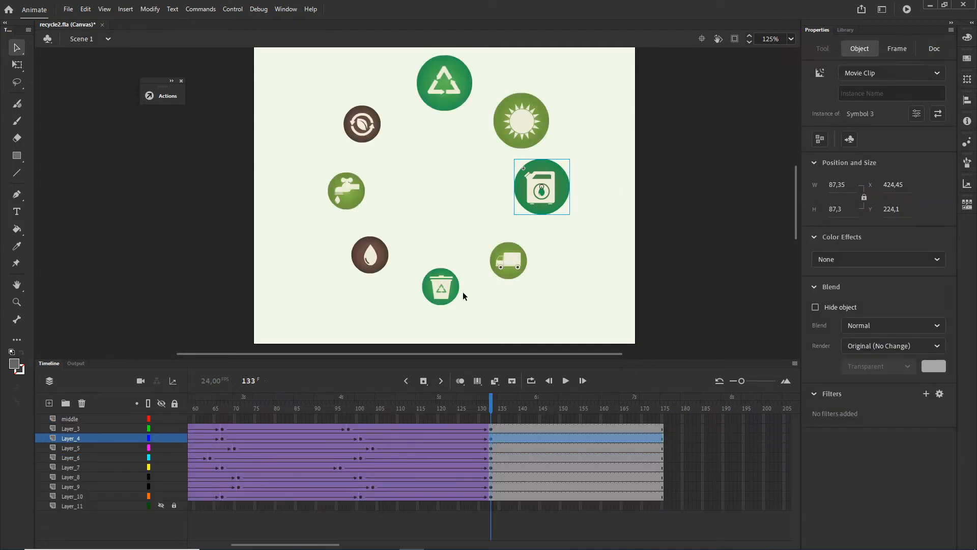
click(756, 277)
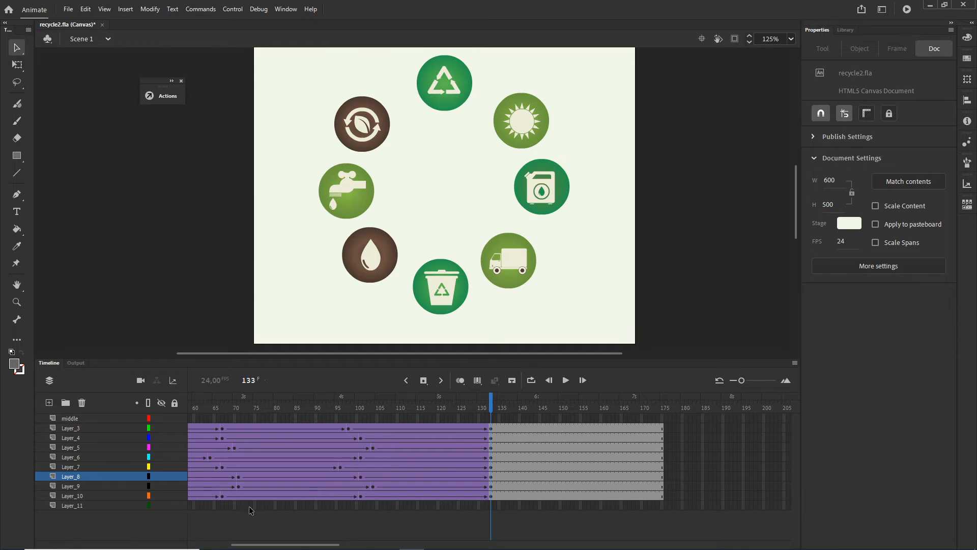
Extend Layer_11 with the dashed circle from frame 1 to frame 175 and preview the animation.
drag(329, 544, 218, 545)
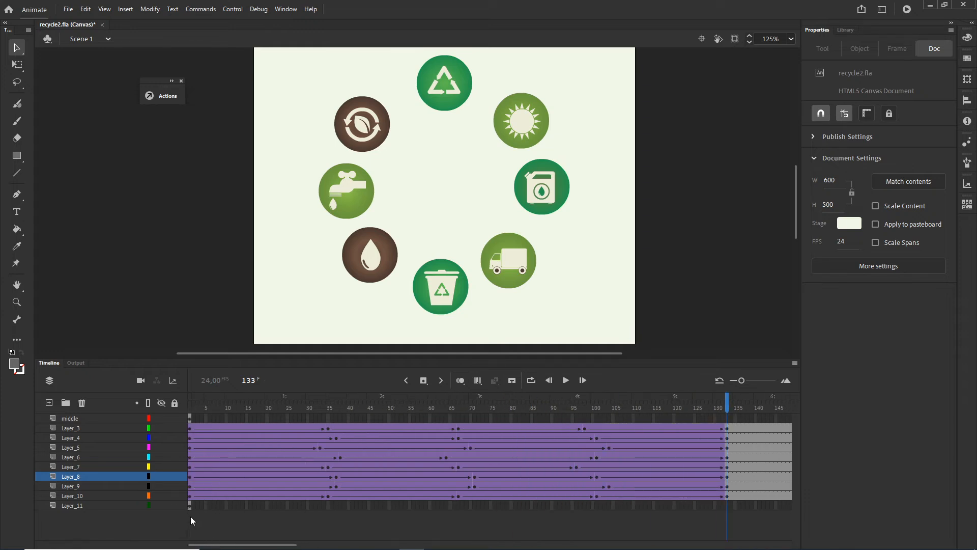
click(63, 505)
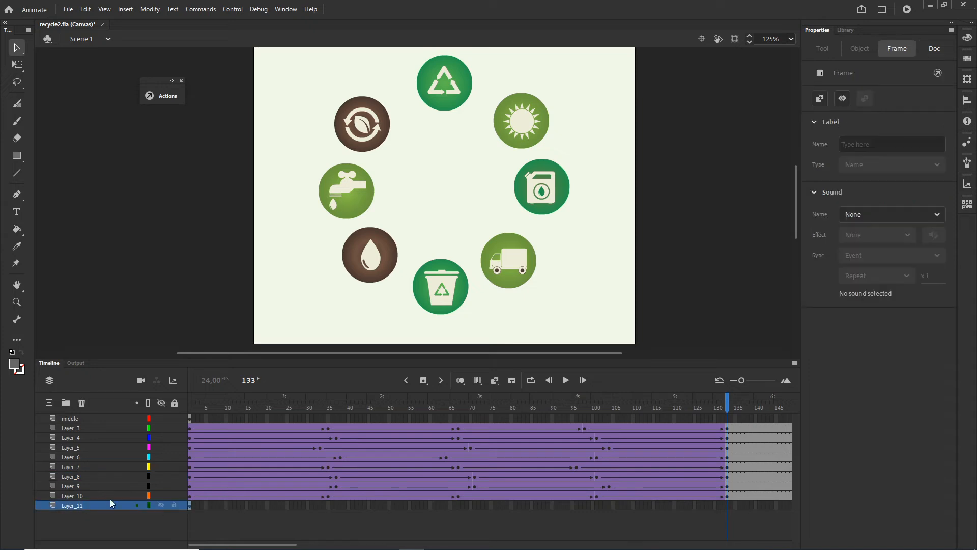
click(190, 405)
click(516, 242)
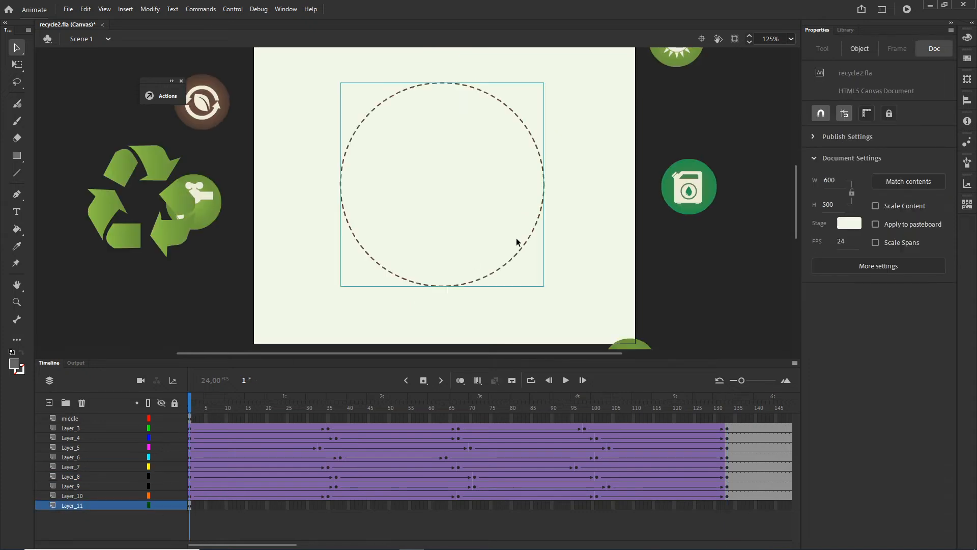
drag(294, 545, 350, 544)
click(581, 506)
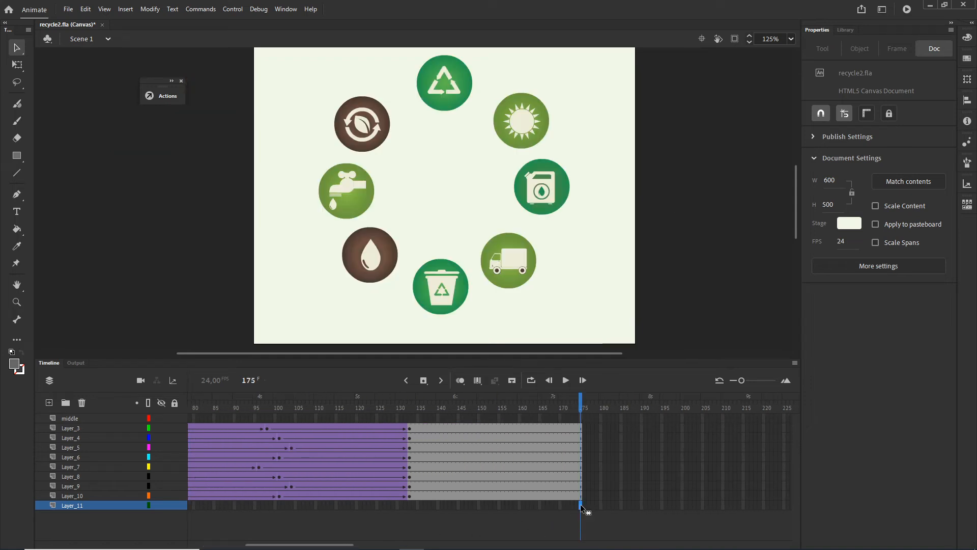
key(F5)
key(Return)
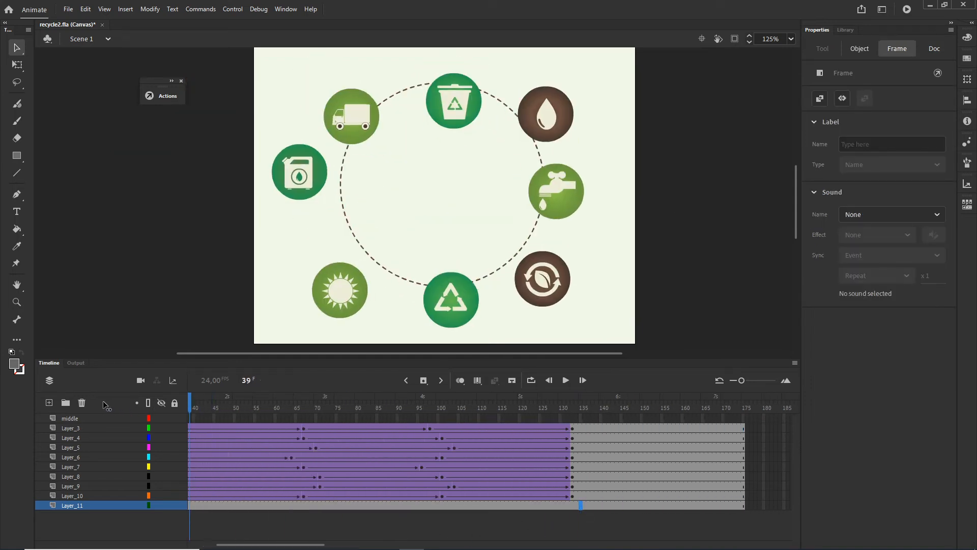
drag(103, 402, 262, 418)
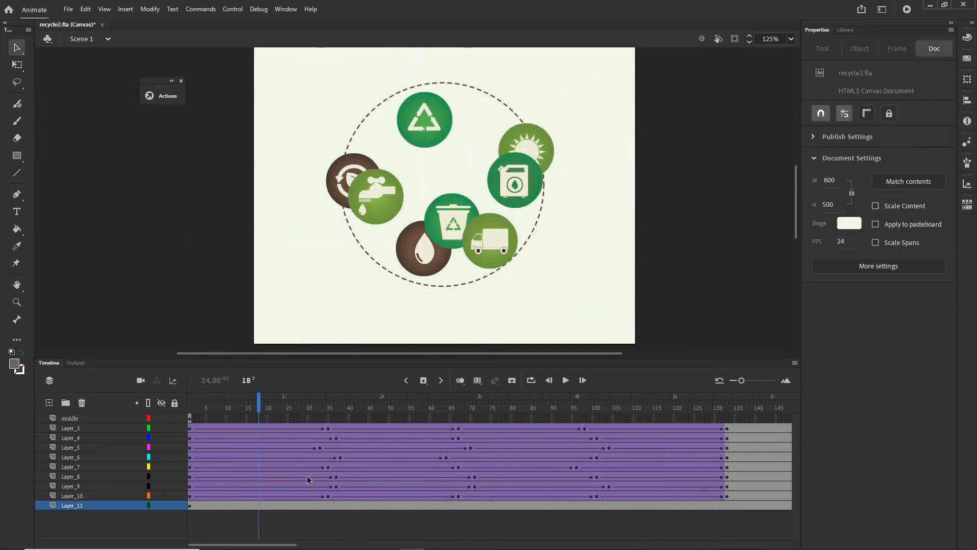
Move the middle layer's first keyframe, holding the large recycling arrows, to frame 126.
click(191, 418)
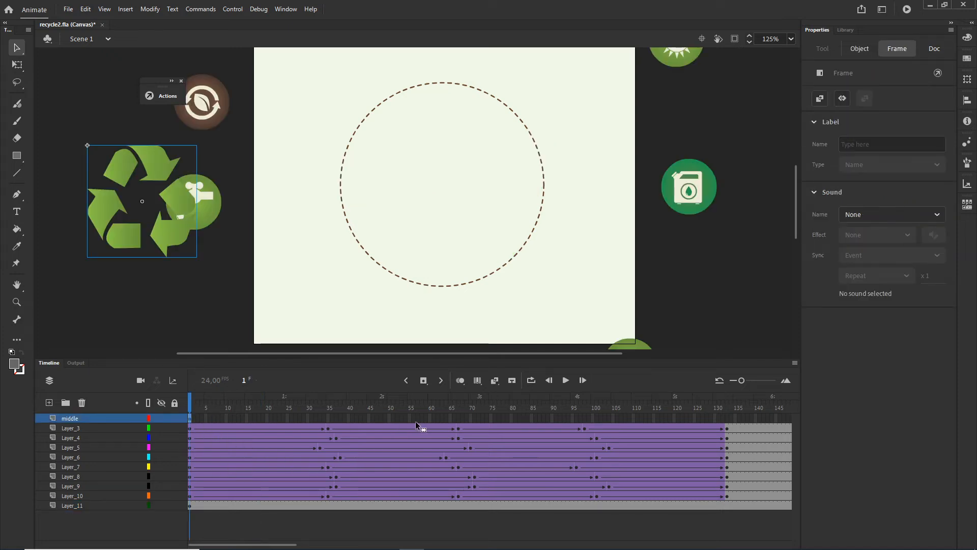
drag(595, 426, 607, 423)
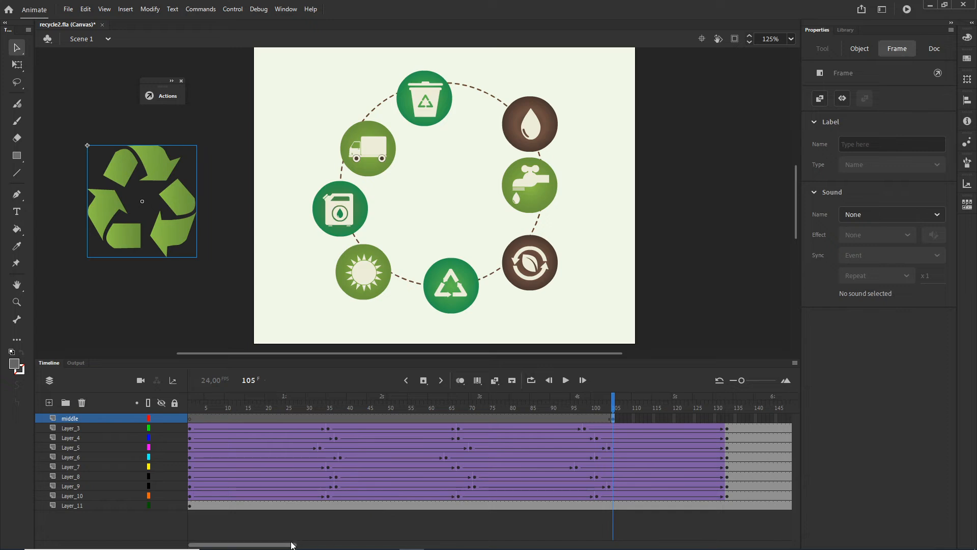
drag(295, 544, 346, 540)
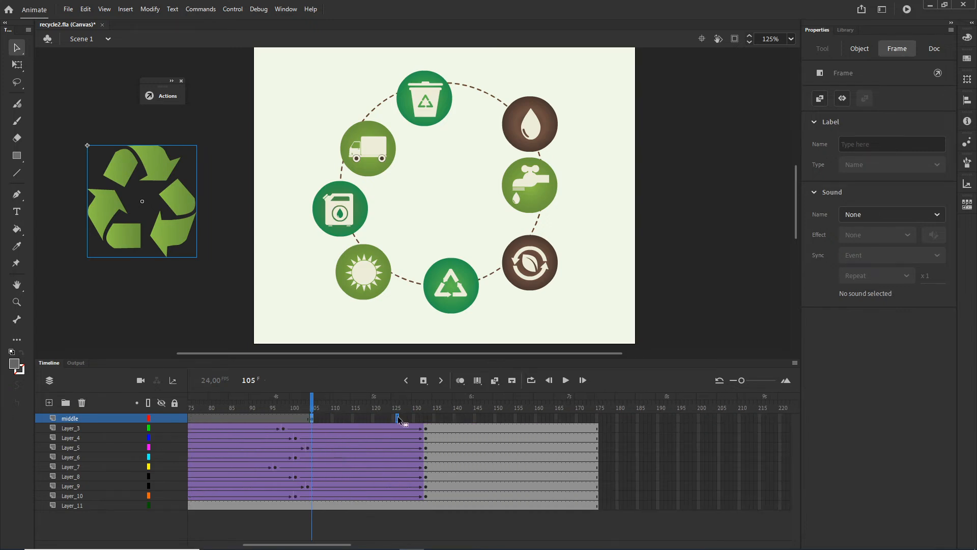
drag(398, 416, 398, 416)
click(505, 419)
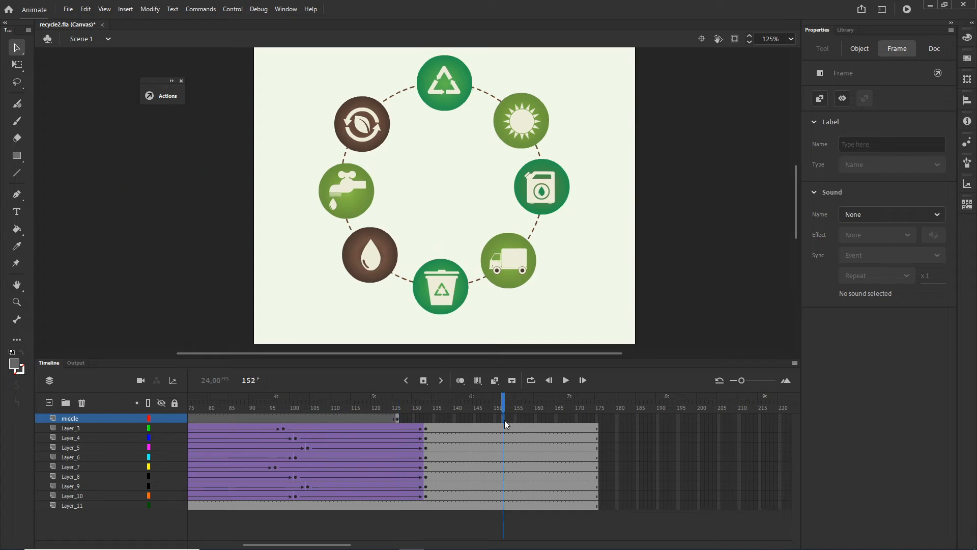
key(F5)
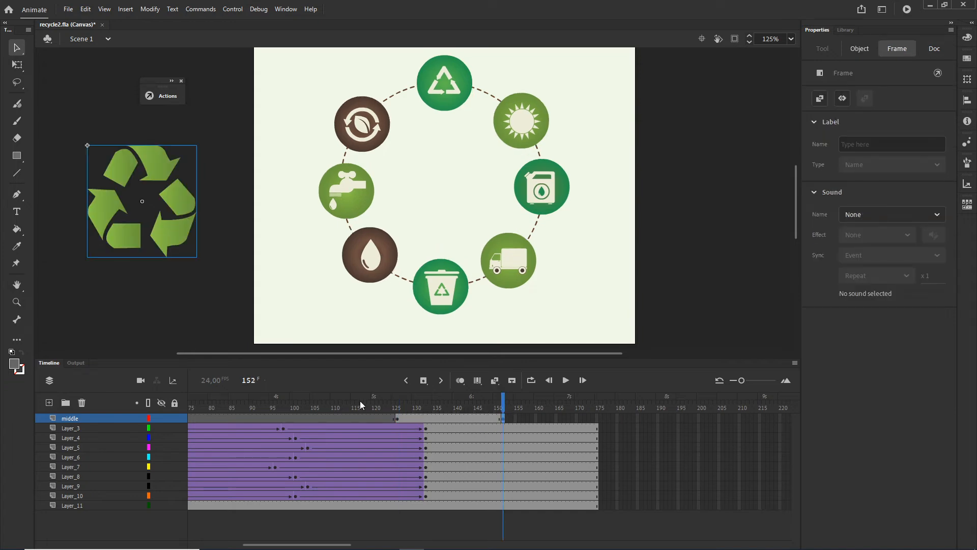
key(Delete)
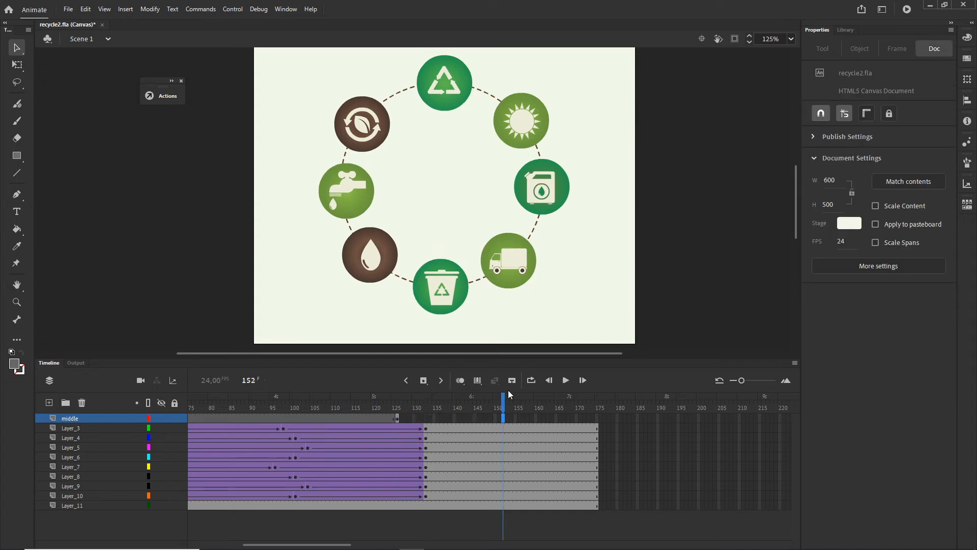
At frame 126, place the large recycling arrows in the centre of the icon circle at about X 216, Y 161.
drag(508, 389, 397, 396)
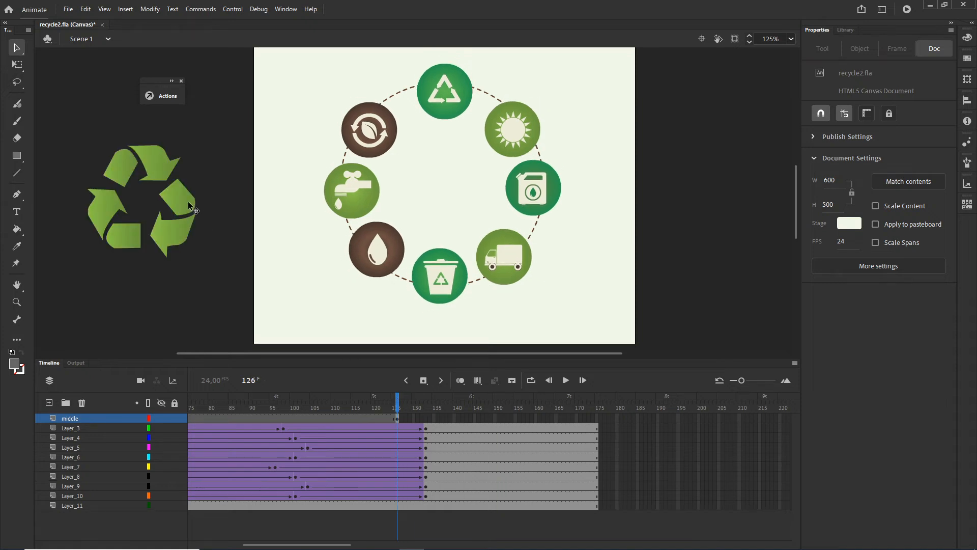
drag(188, 201, 489, 188)
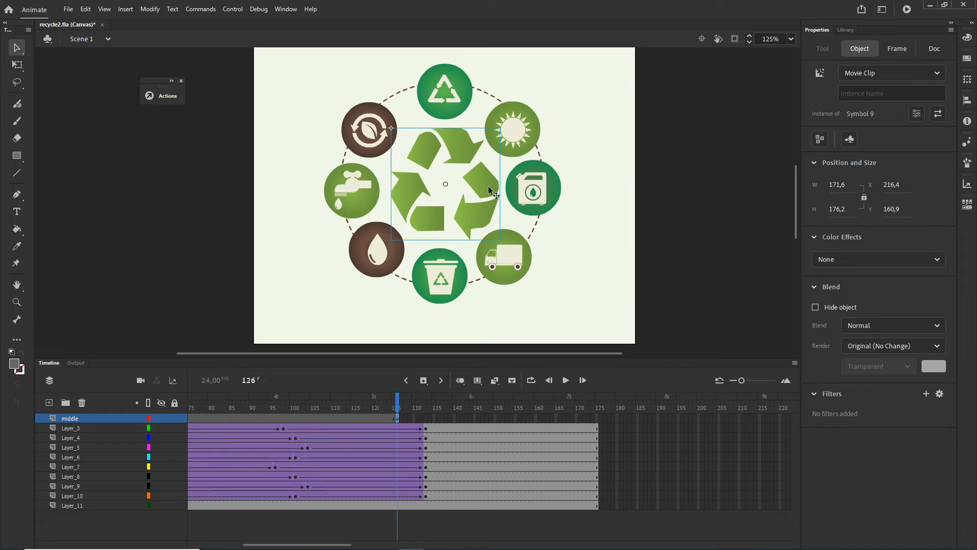
Scale the large recycling arrows at frame 126 down about their centre and clear the selection.
key(q)
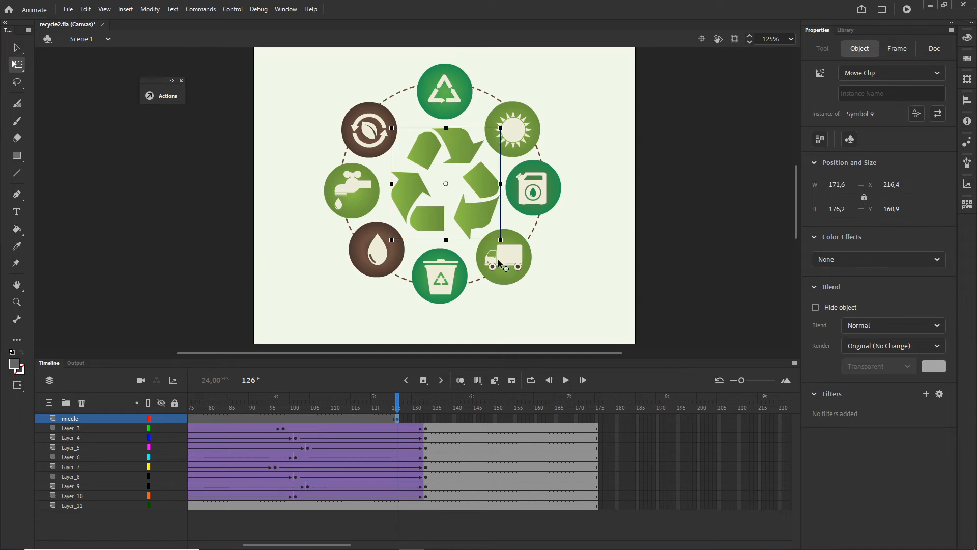
drag(500, 239, 480, 220)
click(710, 249)
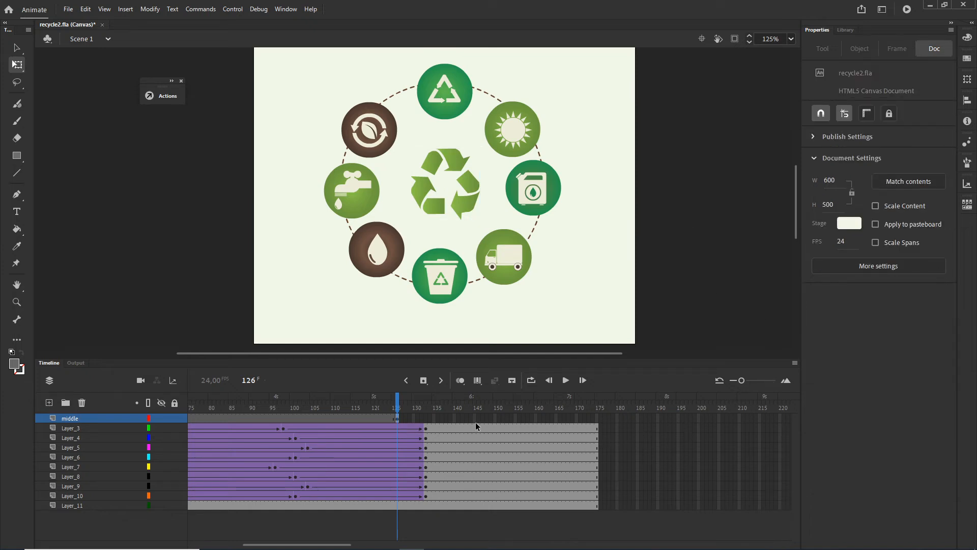
Add keyframes to the middle layer at frames 150 and 156, holding the recycling arrows.
click(495, 417)
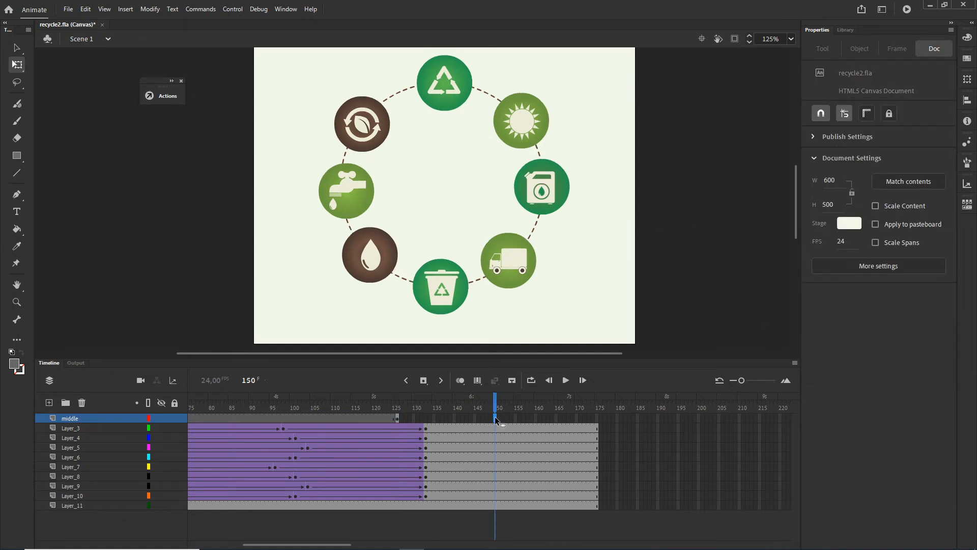
key(F5)
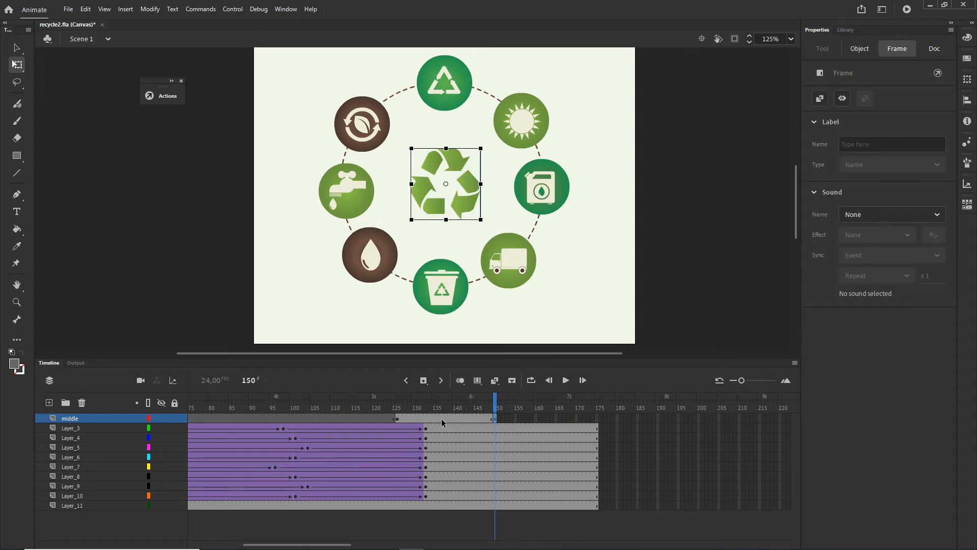
click(501, 418)
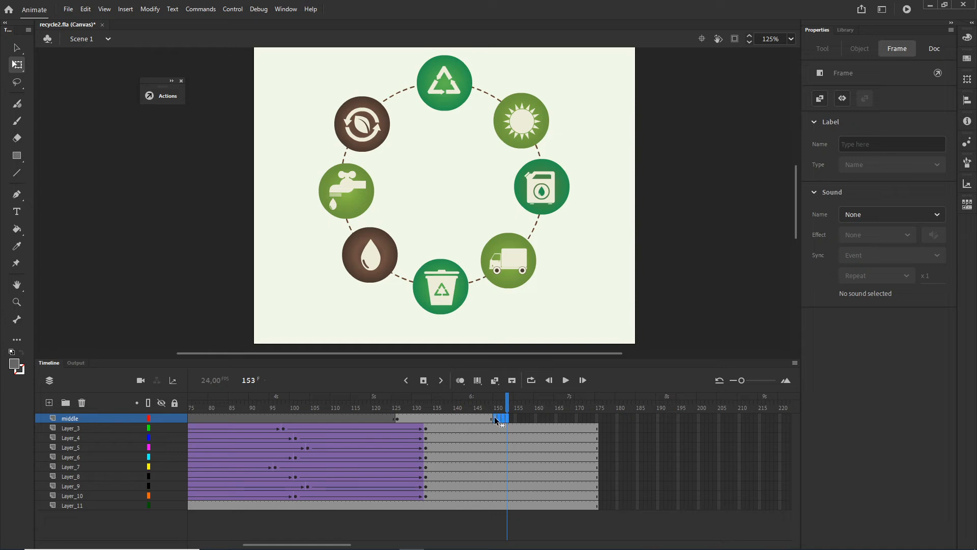
click(495, 418)
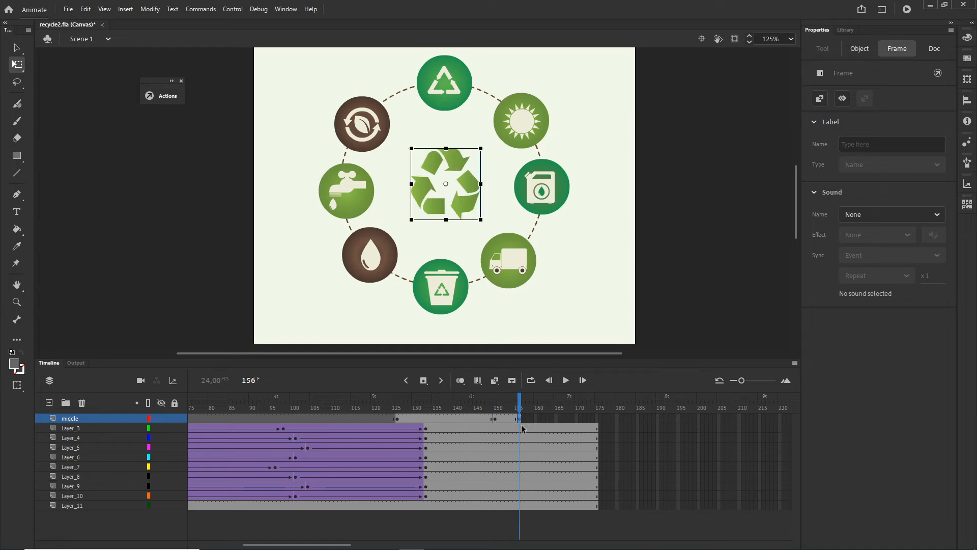
Enlarge the recycling arrows at frame 150 to about 150 × 154 and shrink them to a tiny size at frame 126.
click(494, 380)
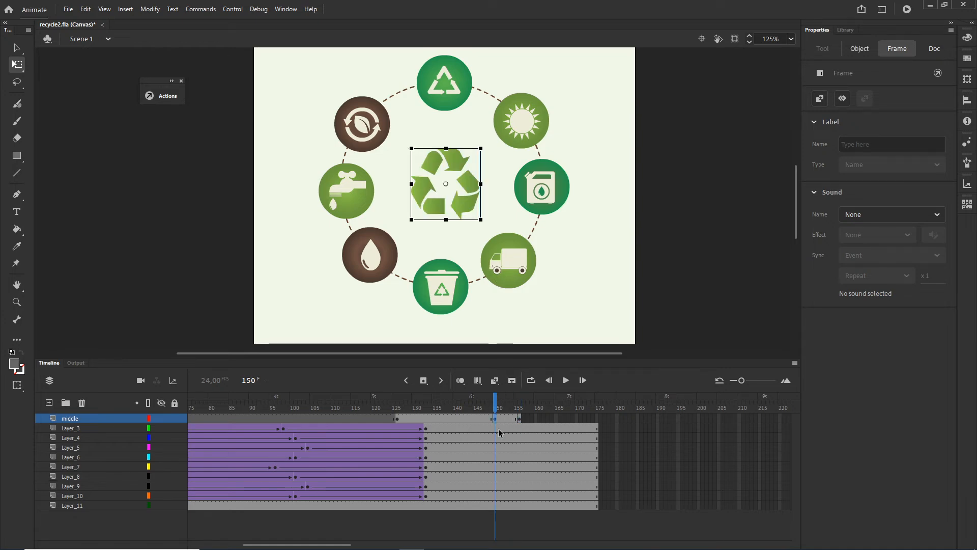
drag(481, 220, 493, 234)
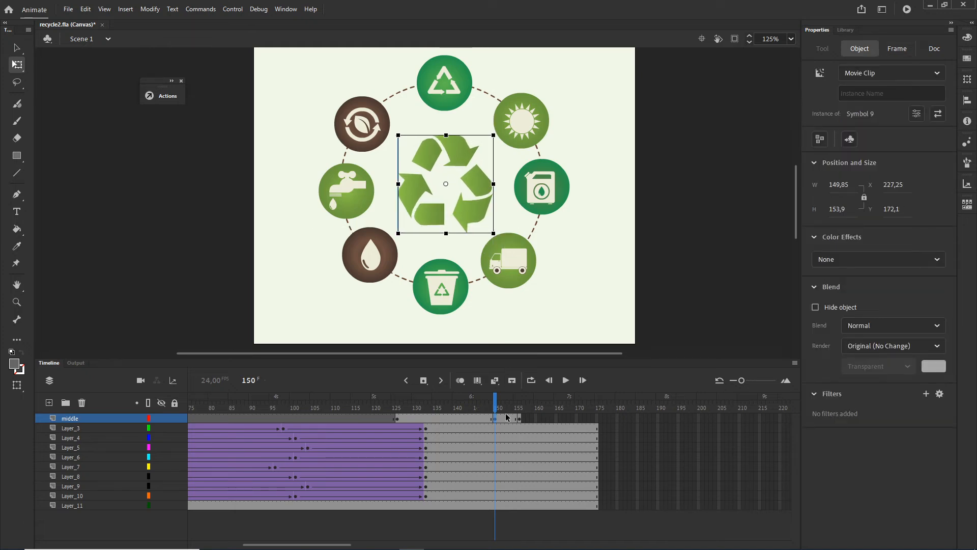
drag(508, 420, 458, 417)
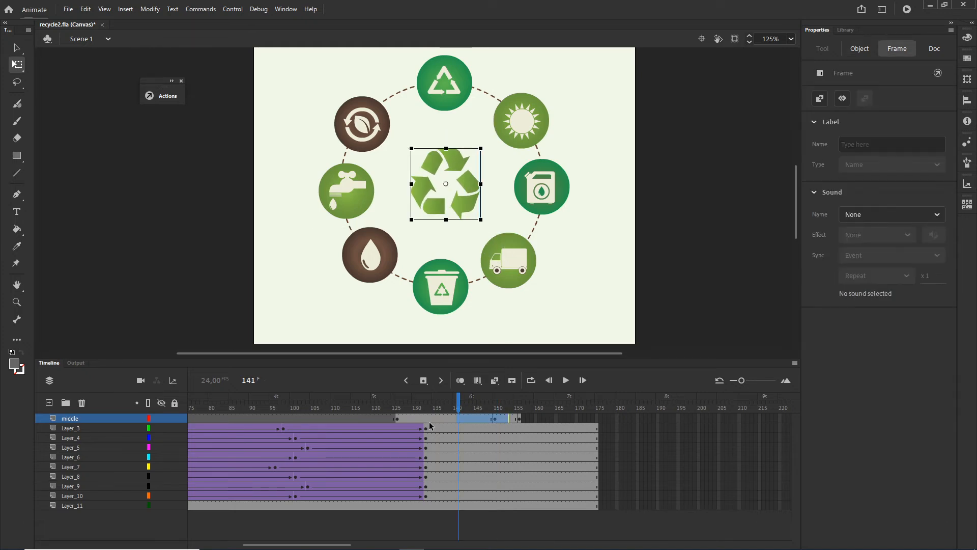
click(398, 418)
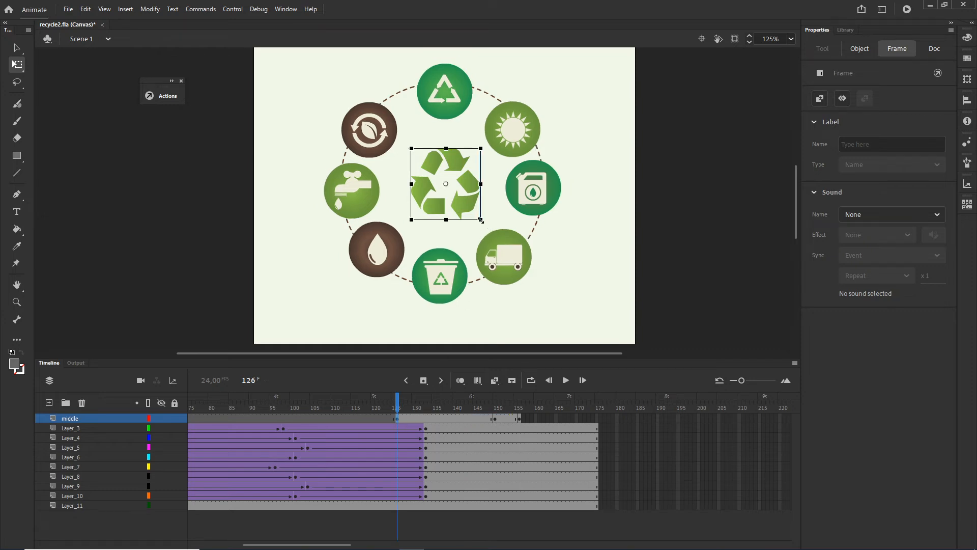
drag(481, 219, 453, 192)
Create classic tweens between the middle layer's keyframes at frames 126, 150 and 156 and scrub through them.
drag(442, 419, 507, 419)
right_click(478, 422)
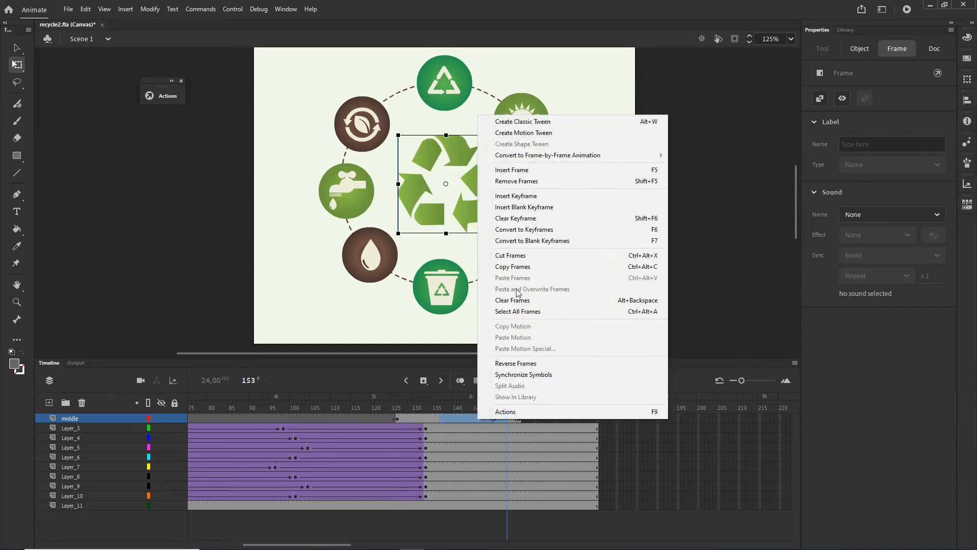
click(504, 123)
drag(512, 401, 390, 402)
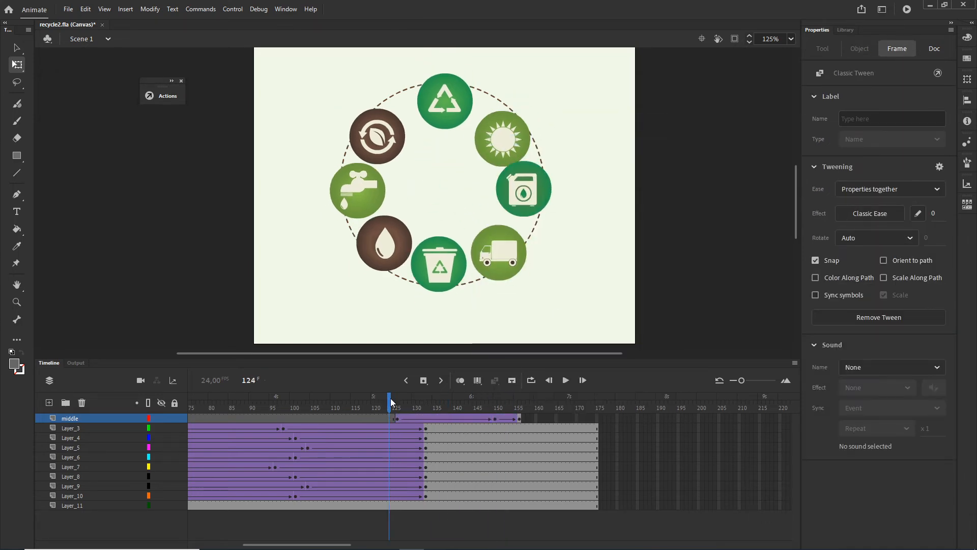
Apply Quad Ease-In-Out easing to the middle layer's tween frames 126 to 150 and scrub through the motion.
click(402, 419)
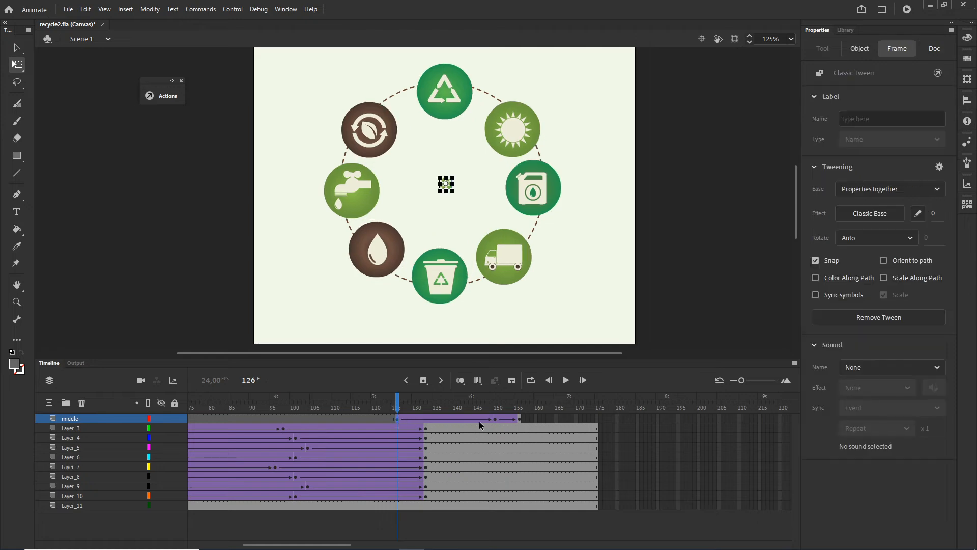
click(496, 422)
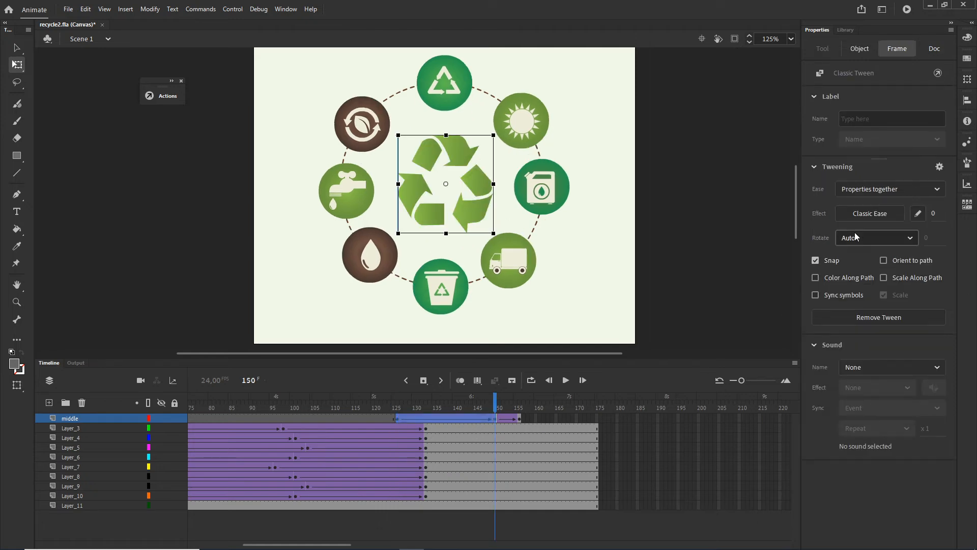
click(870, 213)
click(629, 302)
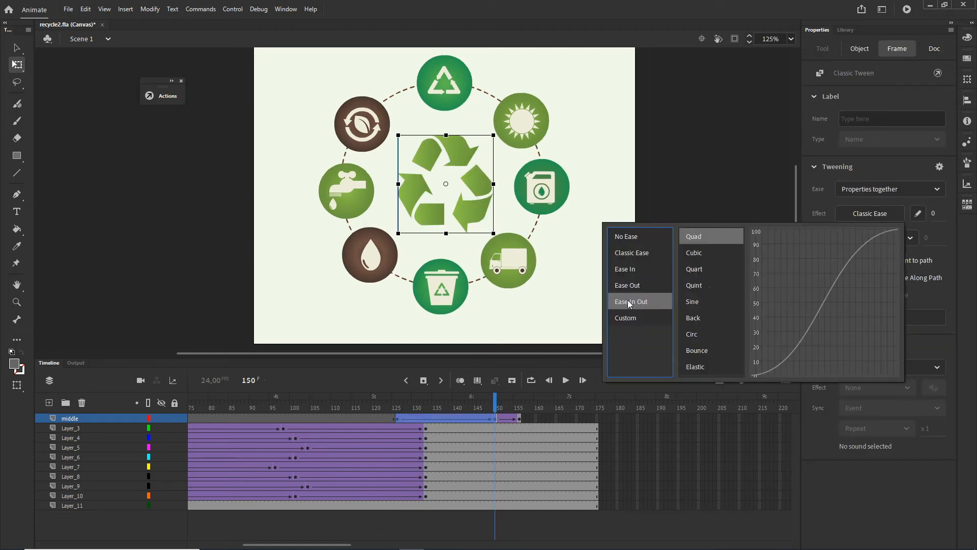
double_click(694, 237)
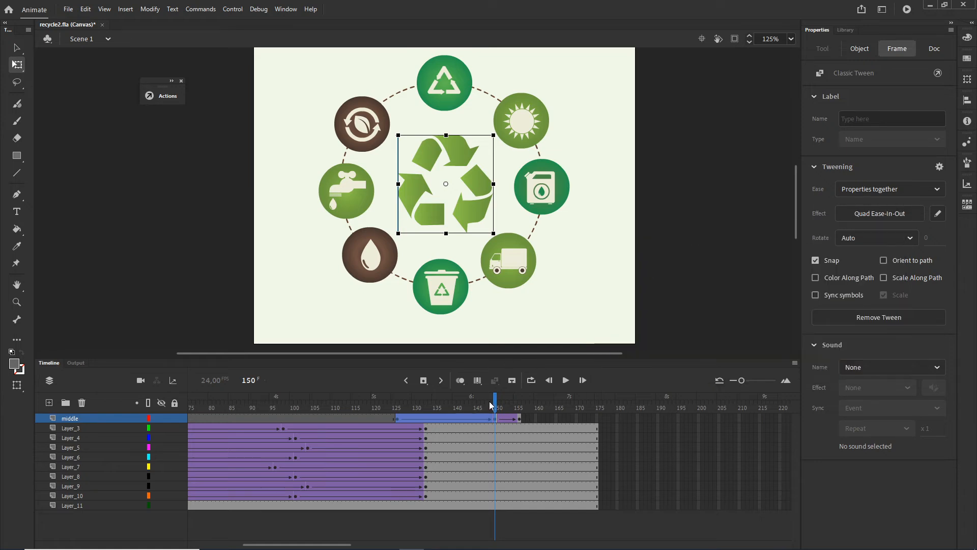
drag(491, 402, 522, 387)
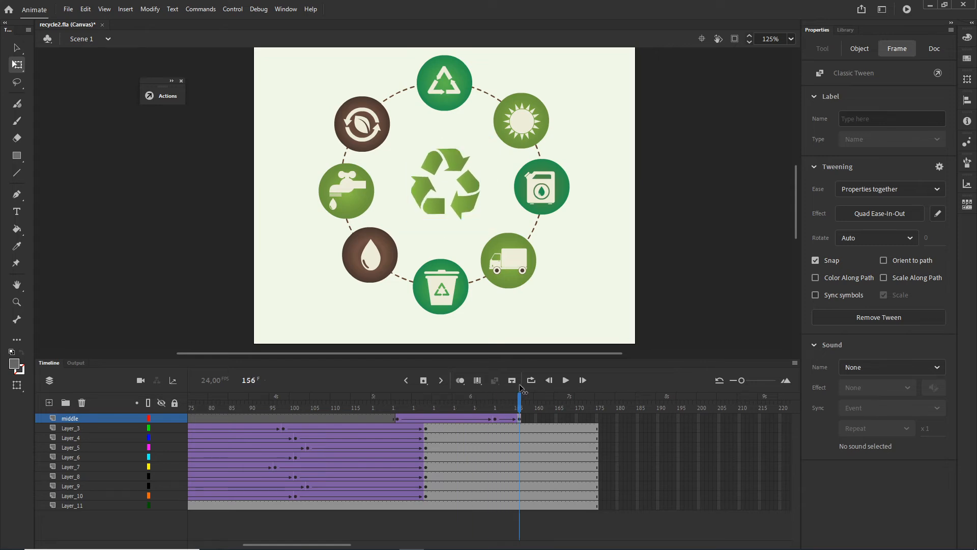
Extend the middle layer to frame 175, test the animation in the browser and return to Animate.
click(599, 421)
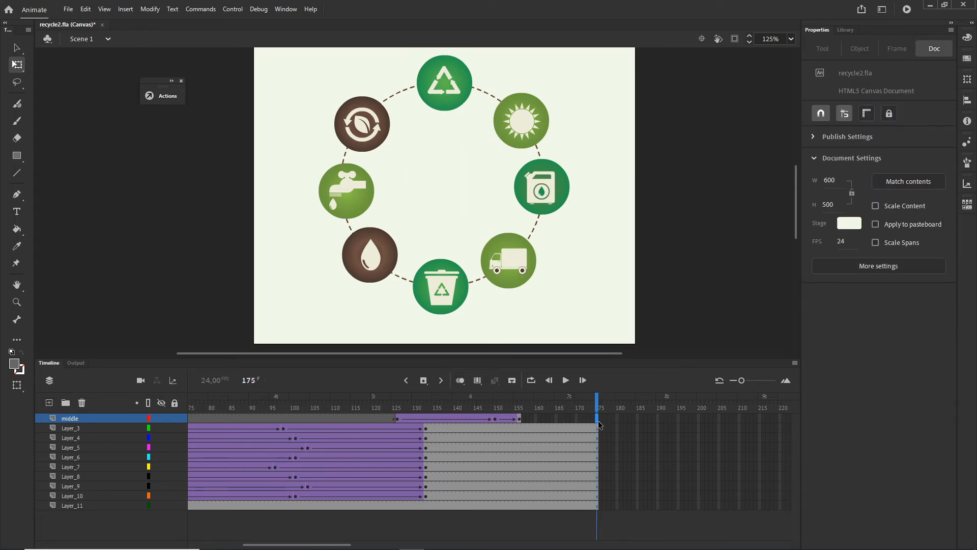
click(598, 420)
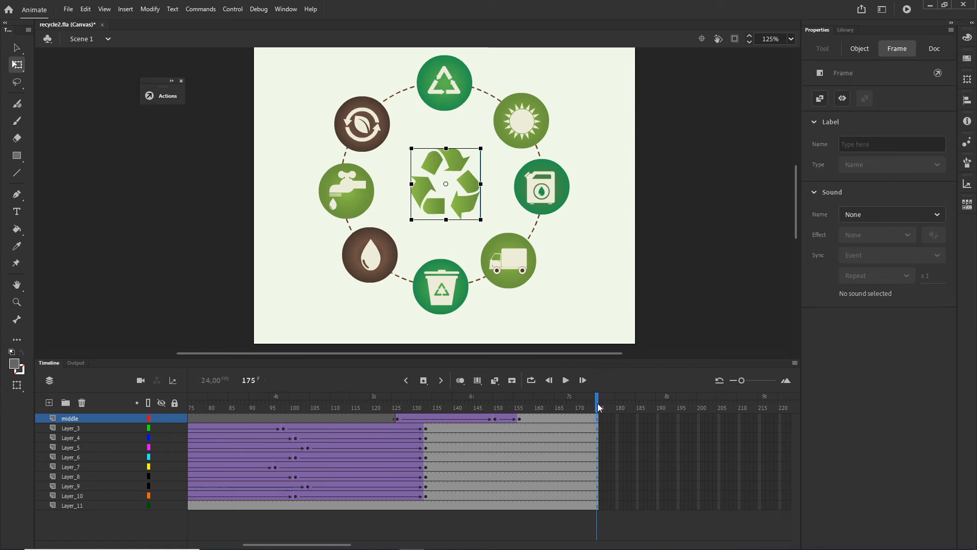
key(ctrl+Return)
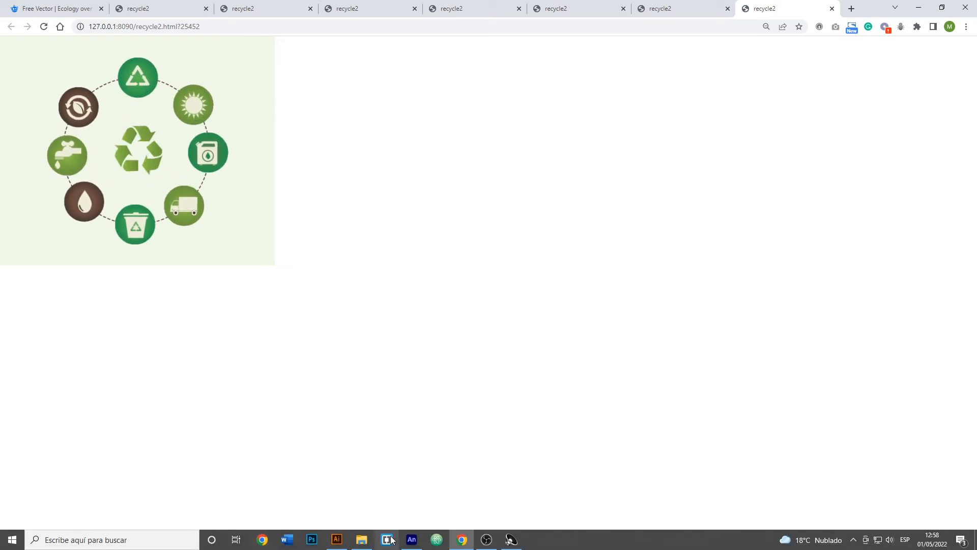
mouse_move(405, 538)
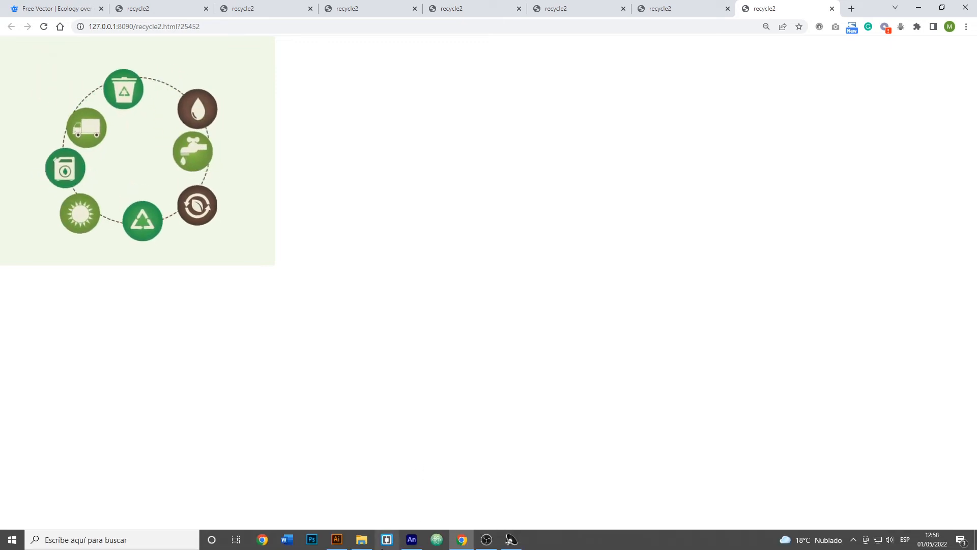
mouse_move(461, 544)
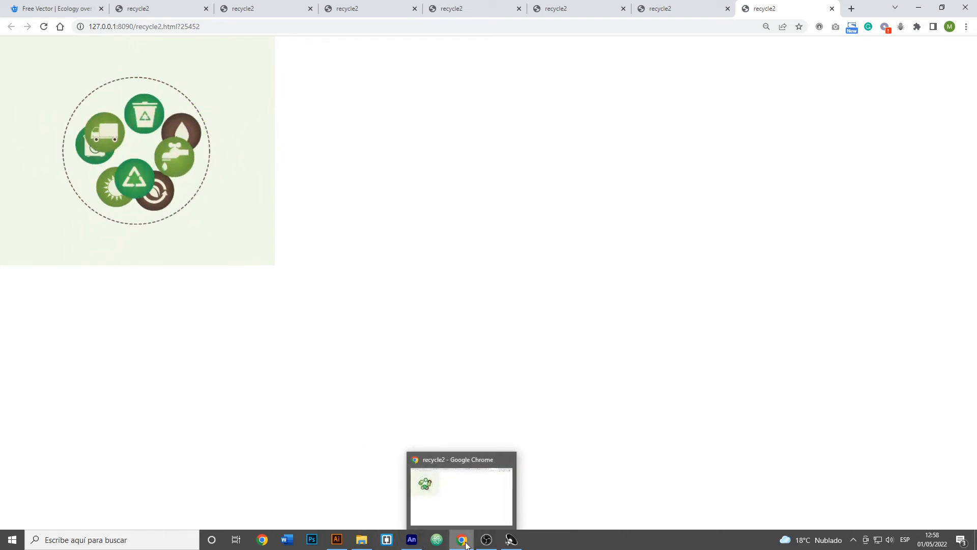
click(415, 544)
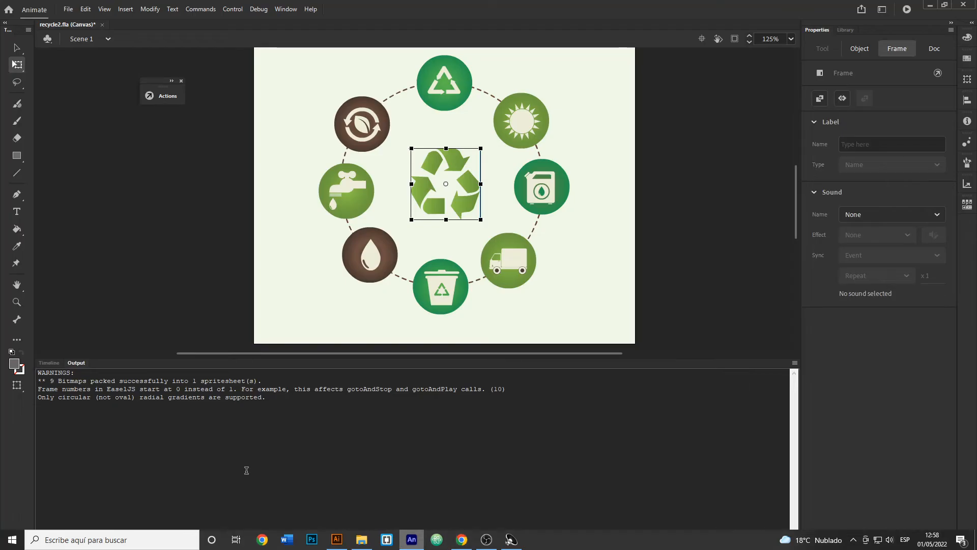
Return to the timeline and add a new layer named code above the middle layer.
click(49, 363)
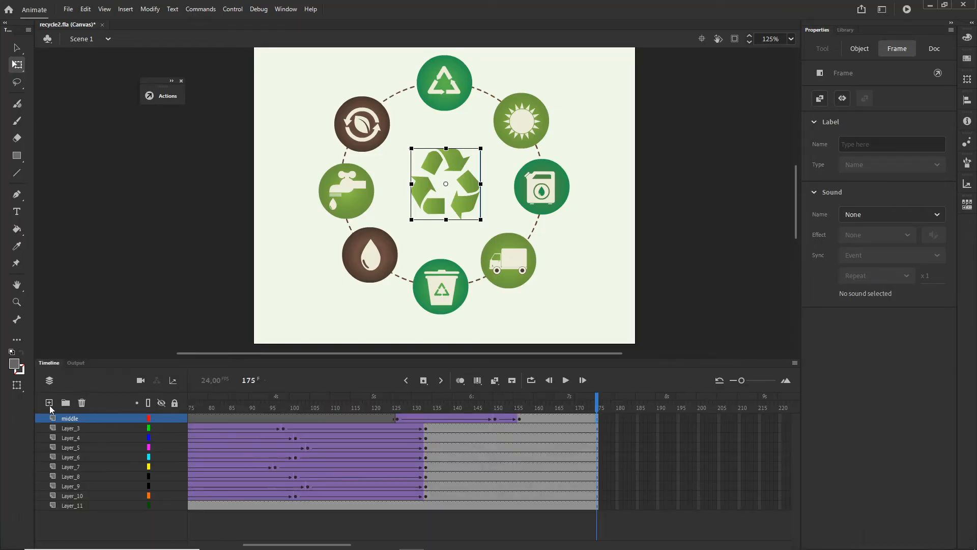
click(50, 403)
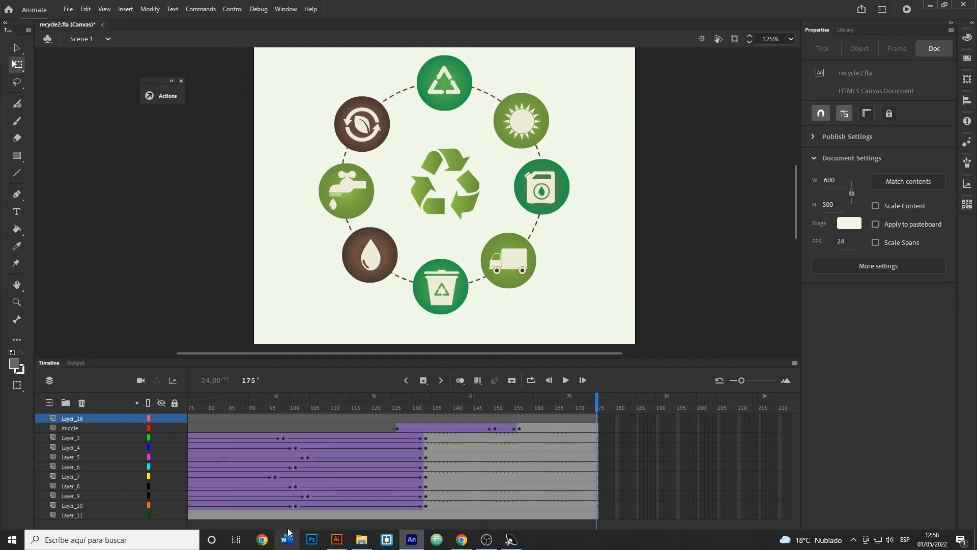
double_click(76, 418)
text(c)
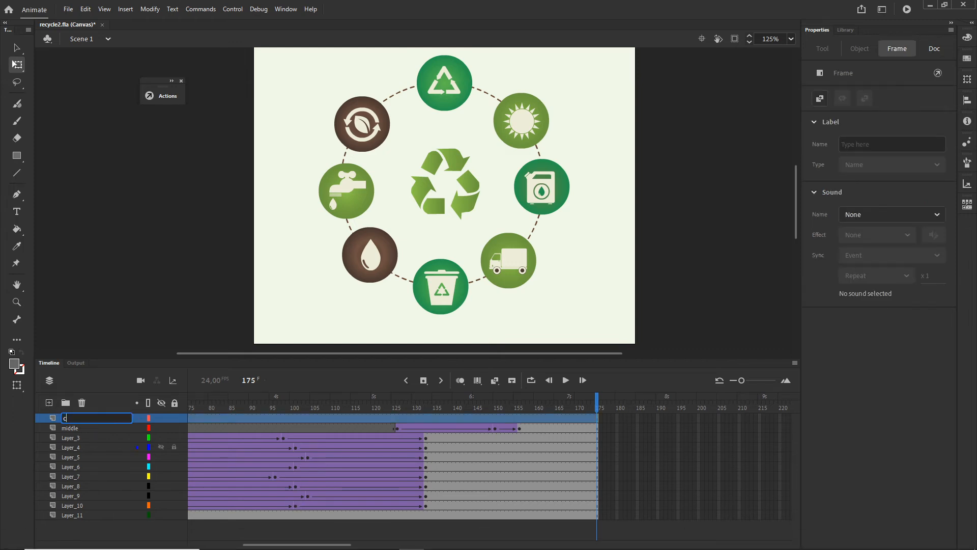
text(ode)
click(246, 535)
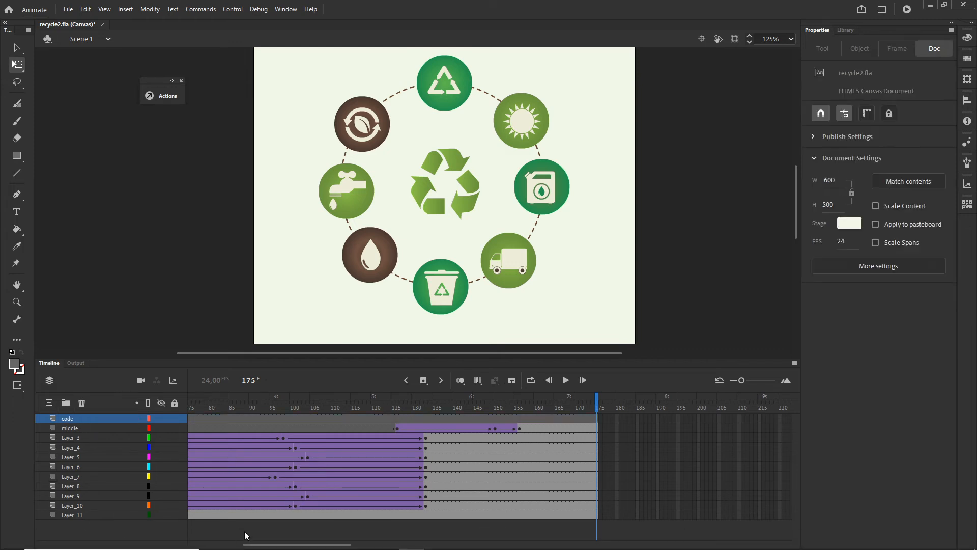
Open the script editor for frame 1 of the code layer.
drag(305, 545, 190, 544)
click(189, 418)
right_click(189, 418)
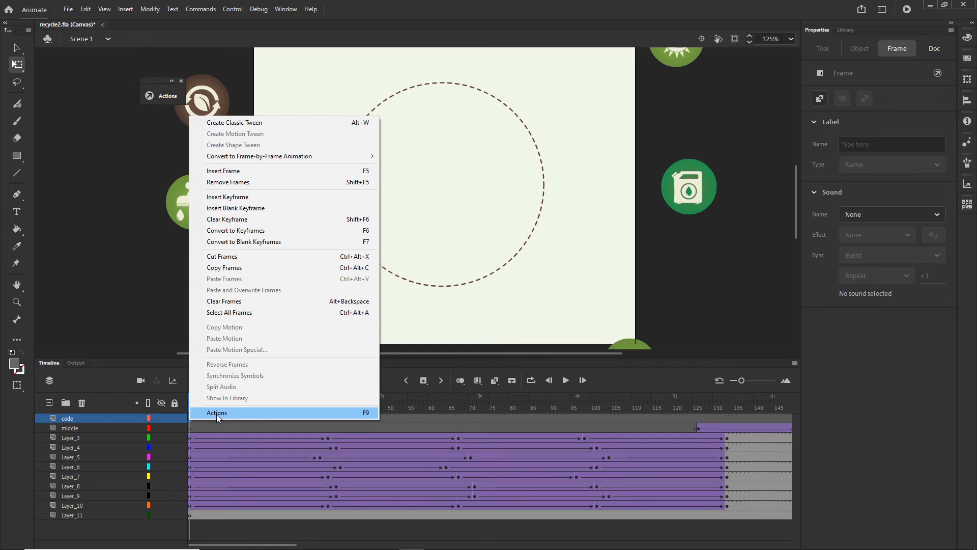
click(217, 413)
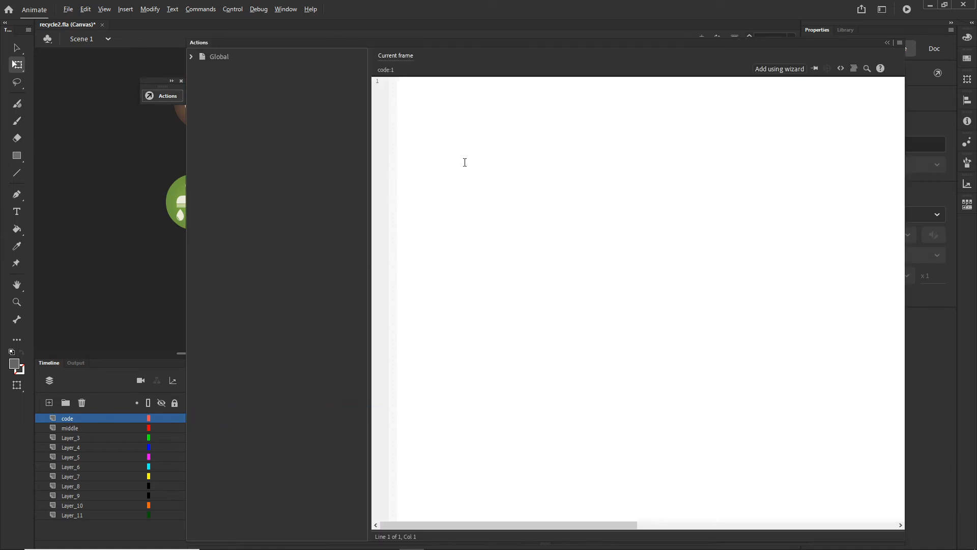
Enlarge the script text and write this.stop in the code layer's frame 1 script.
key(alt)
scroll(464, 143, up, 10)
key(t)
key(Escape)
key(Escape)
text(th)
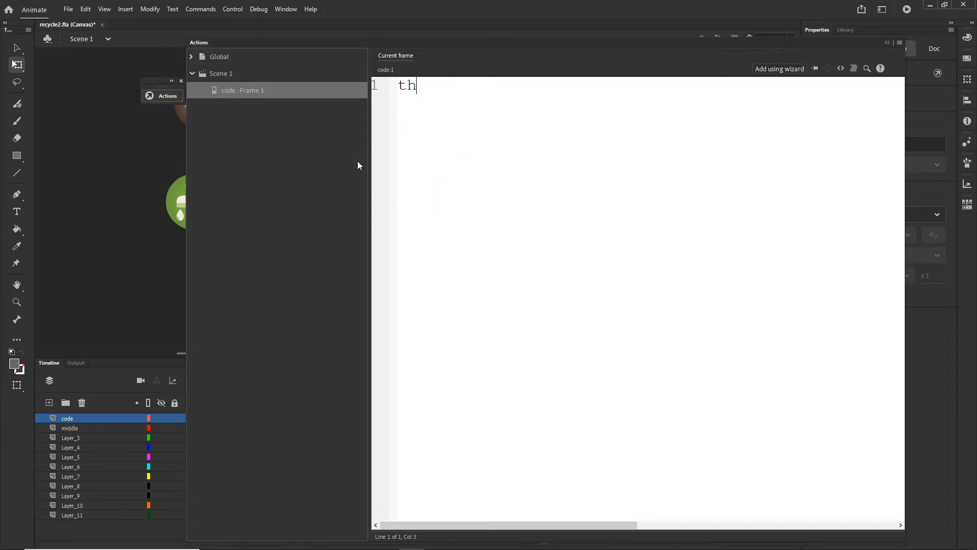
text(is.stop)
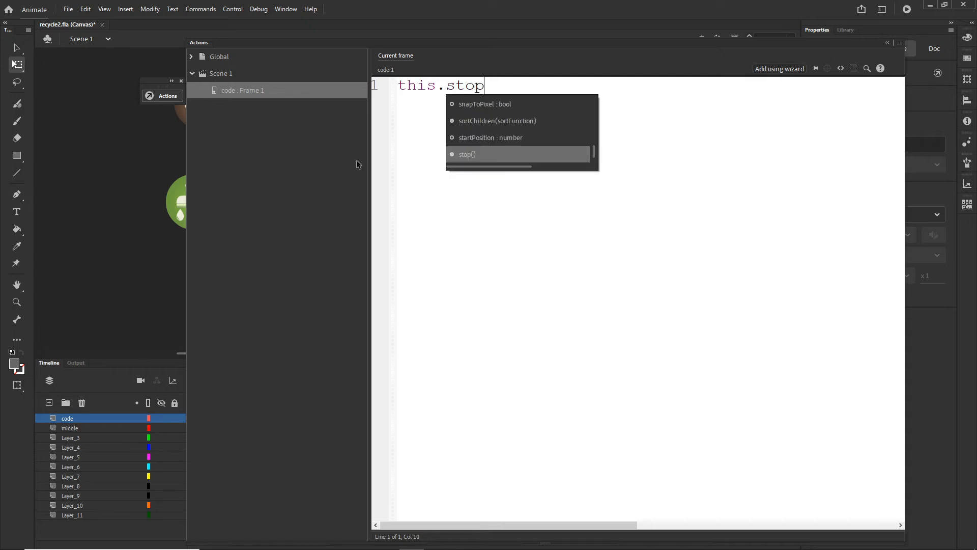
Remove the mistyped characters after this.stop and switch the keyboard layout to English (United States).
key(Escape)
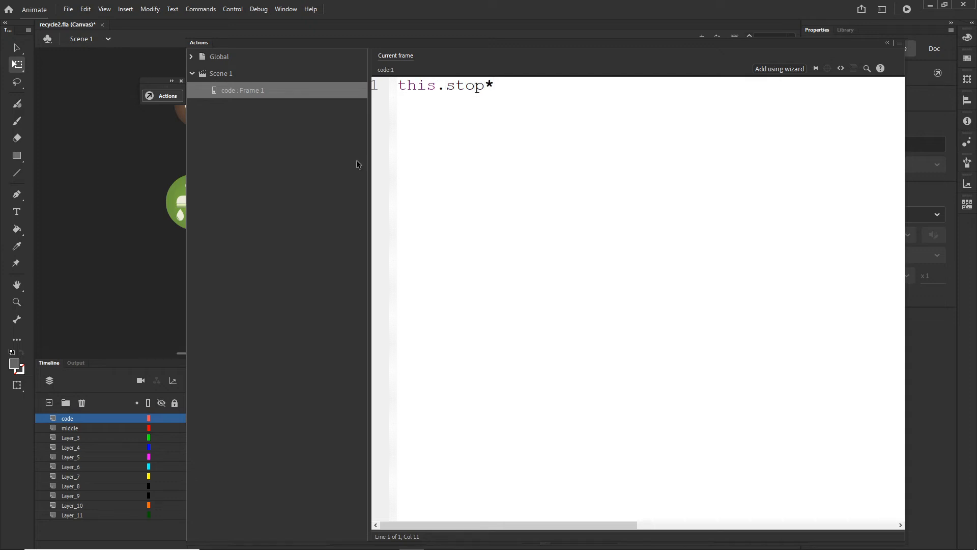
text())
key(BackSpace)
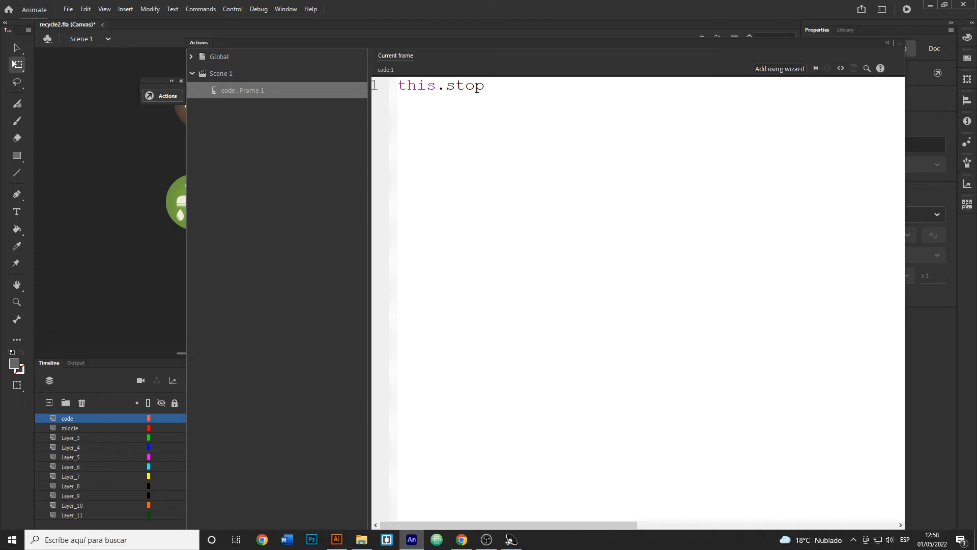
click(905, 543)
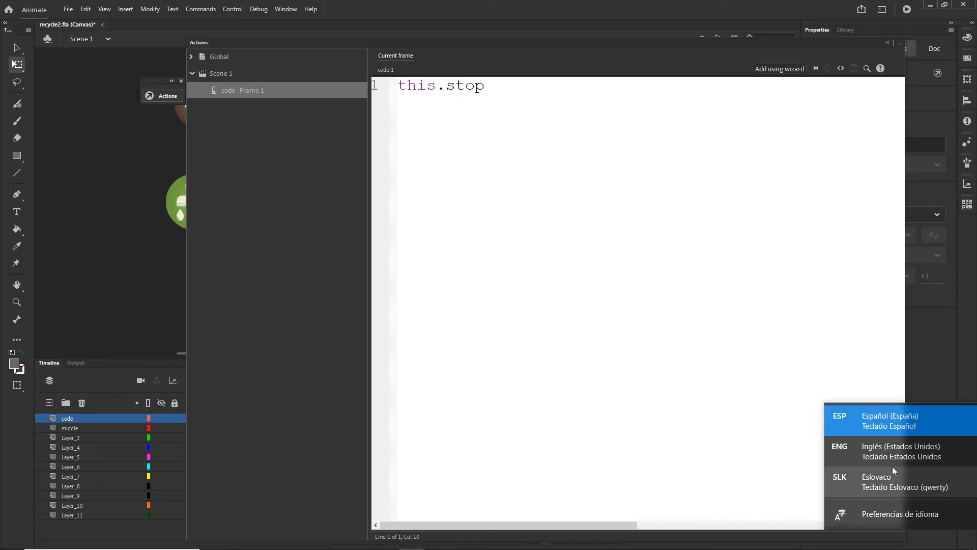
click(894, 450)
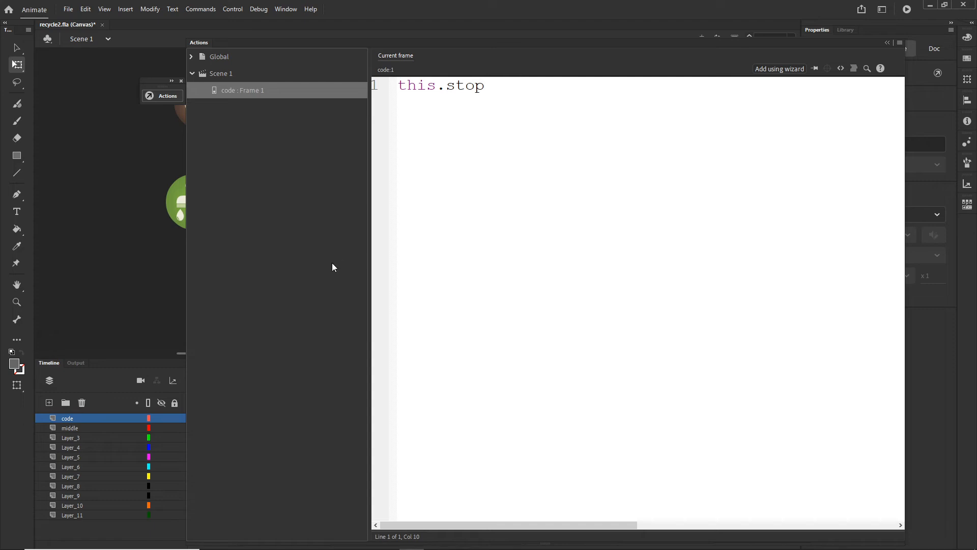
Complete the frame 1 script of the code layer as this.stop(); and collapse the script editor.
text())
key(BackSpace)
text(()~)
key(BackSpace)
click(887, 44)
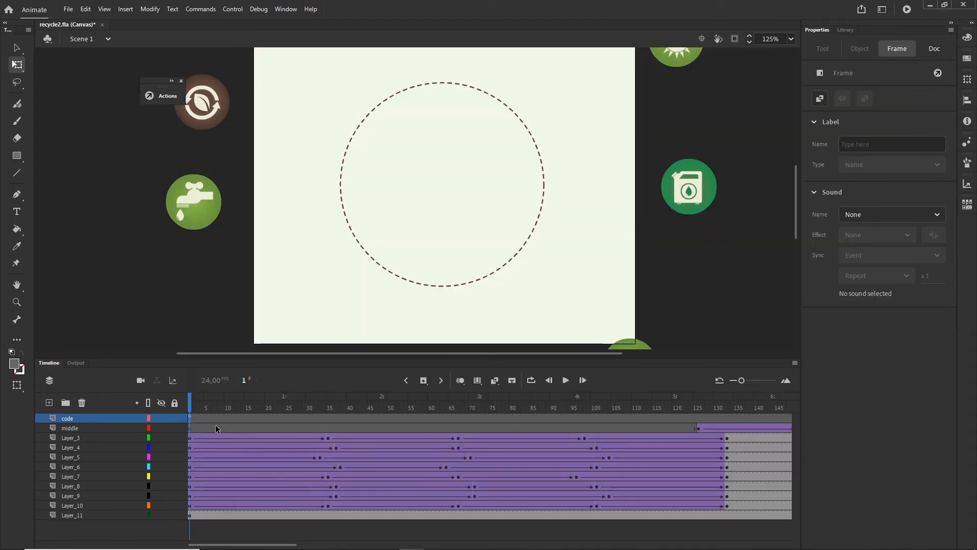
Move the code layer's script keyframe from frame 1 to frame 175 and test the animation in the browser.
drag(190, 402, 218, 401)
click(190, 417)
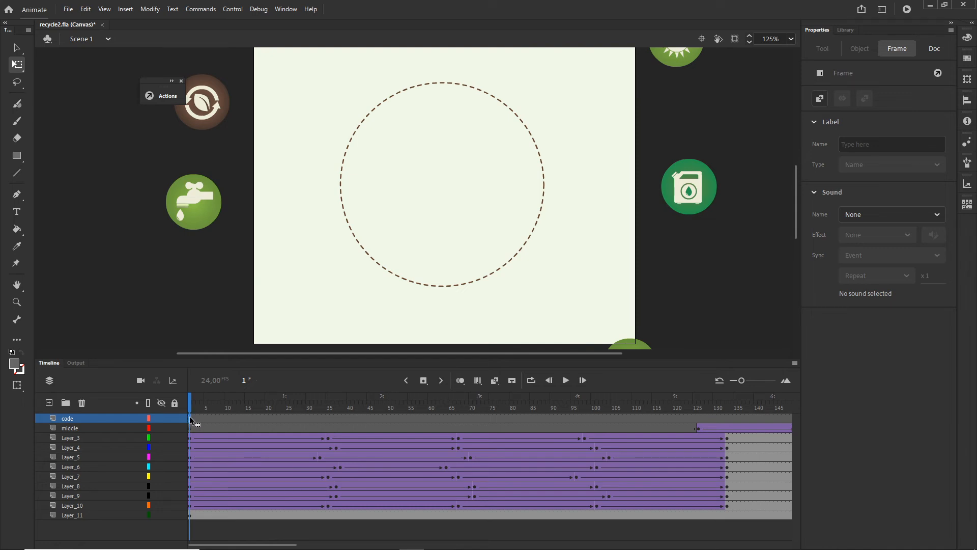
drag(190, 418, 655, 416)
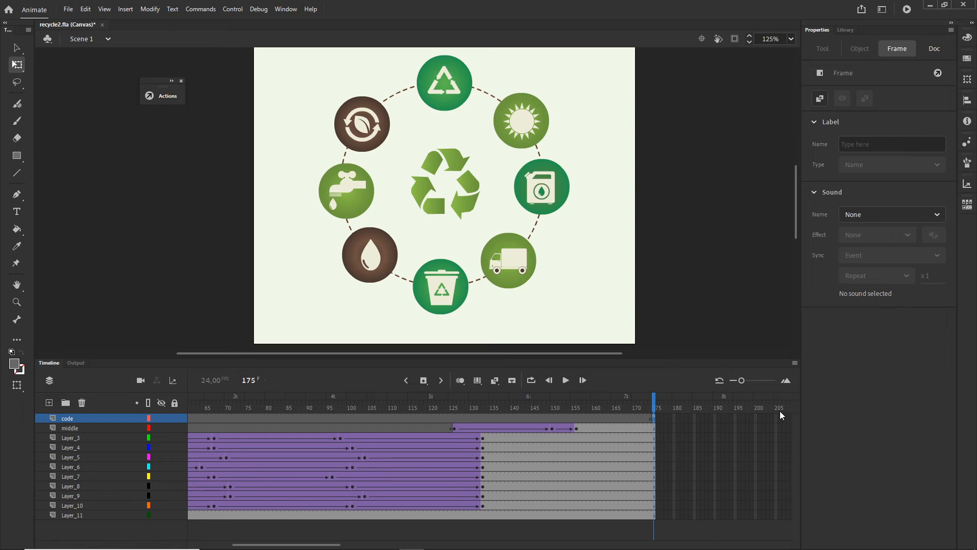
key(ctrl+Return)
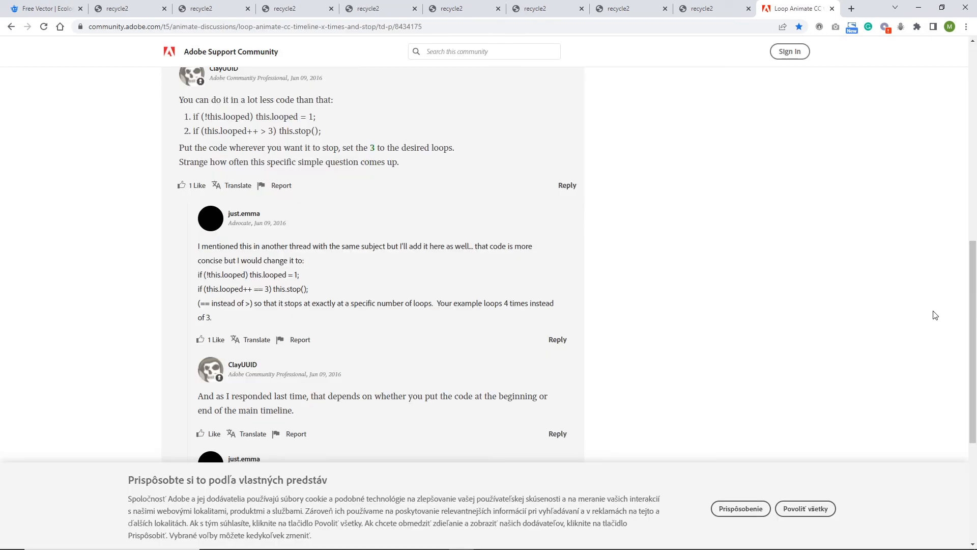
Copy the two-line this.looped script with the == 3 condition from the forum reply and switch back to Adobe Animate.
mouse_move(972, 316)
mouse_down()
mouse_move(972, 266)
mouse_move(975, 316)
mouse_up()
drag(310, 290, 195, 273)
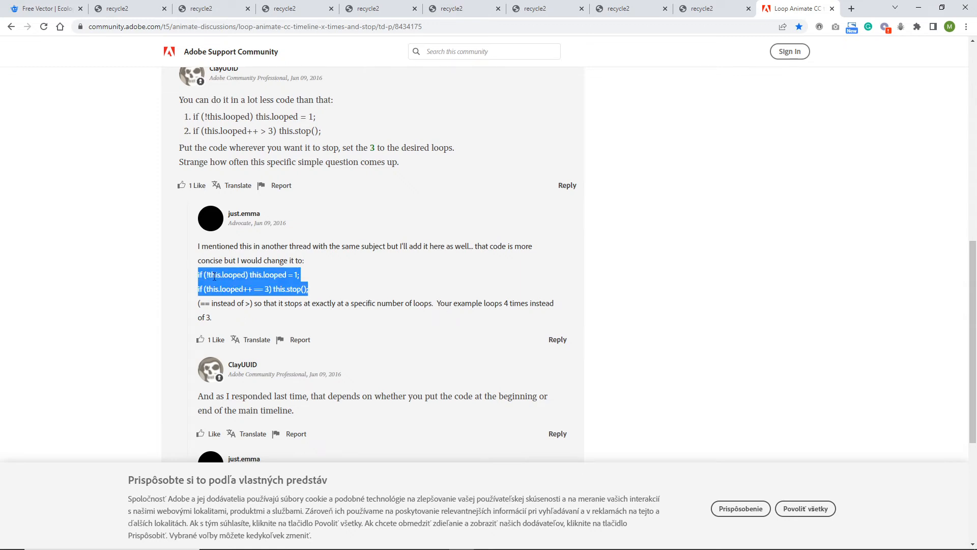
mouse_move(972, 254)
mouse_down()
mouse_move(968, 45)
mouse_move(973, 245)
mouse_up()
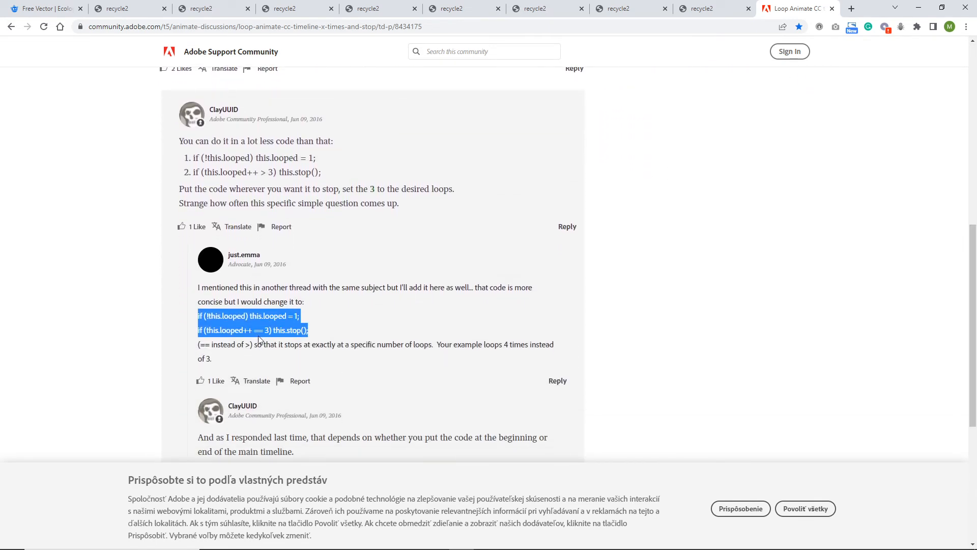
mouse_move(401, 545)
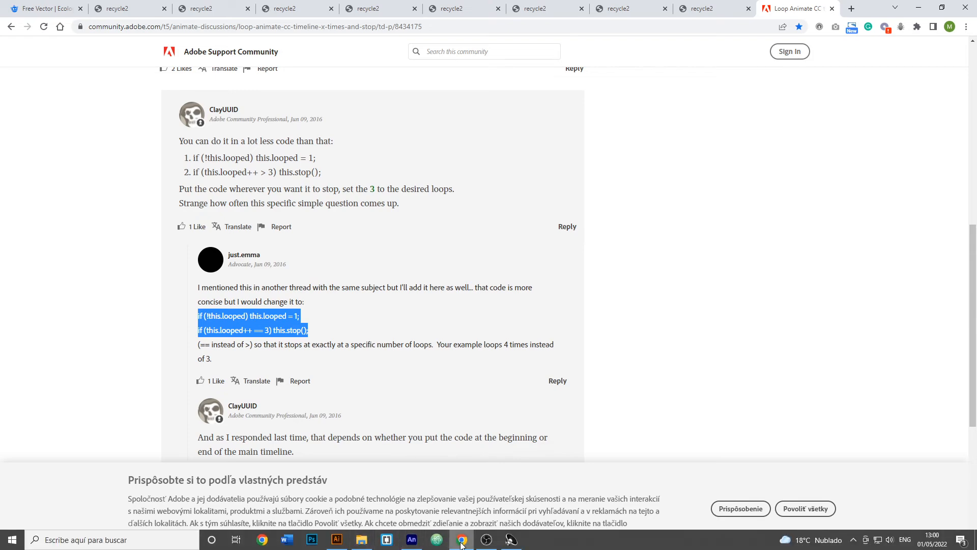
click(409, 543)
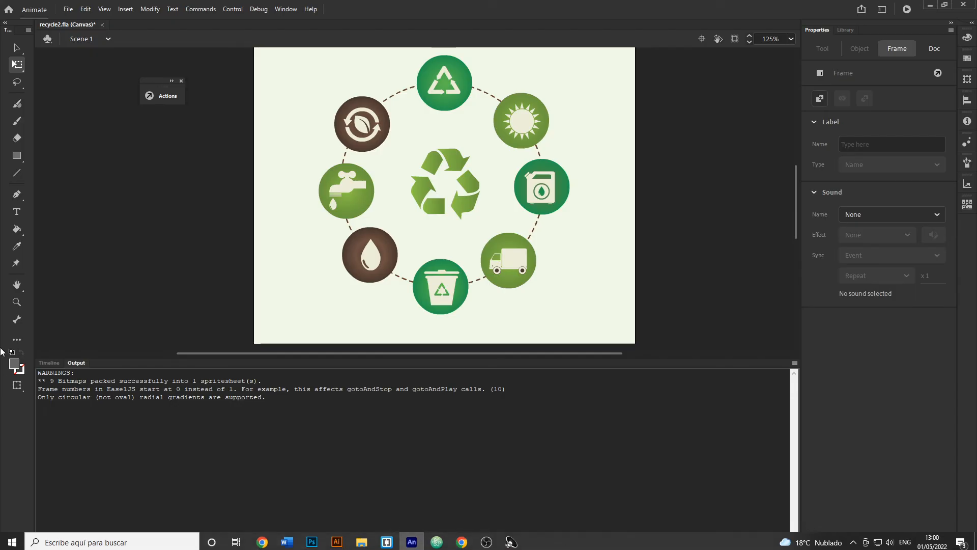
Replace the code layer's frame 175 script with if (!this.looped) this.looped = 1; and if (this.looped++ == 3) this.stop();.
click(49, 363)
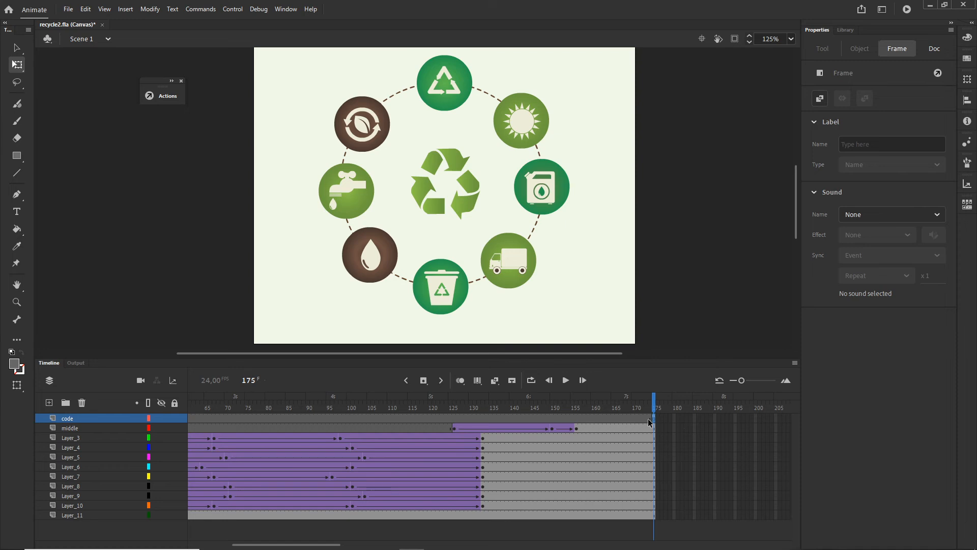
right_click(652, 419)
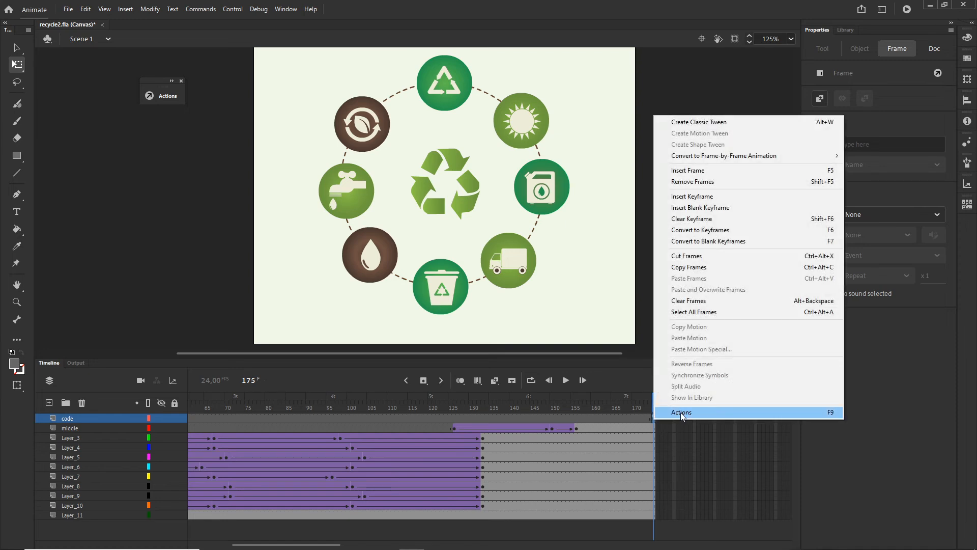
click(681, 413)
key(ctrl+a)
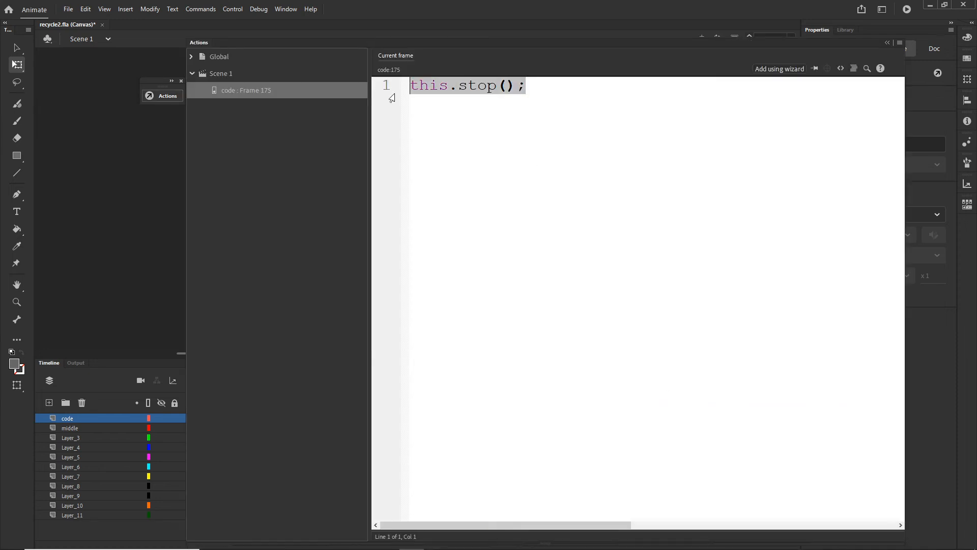
key(BackSpace)
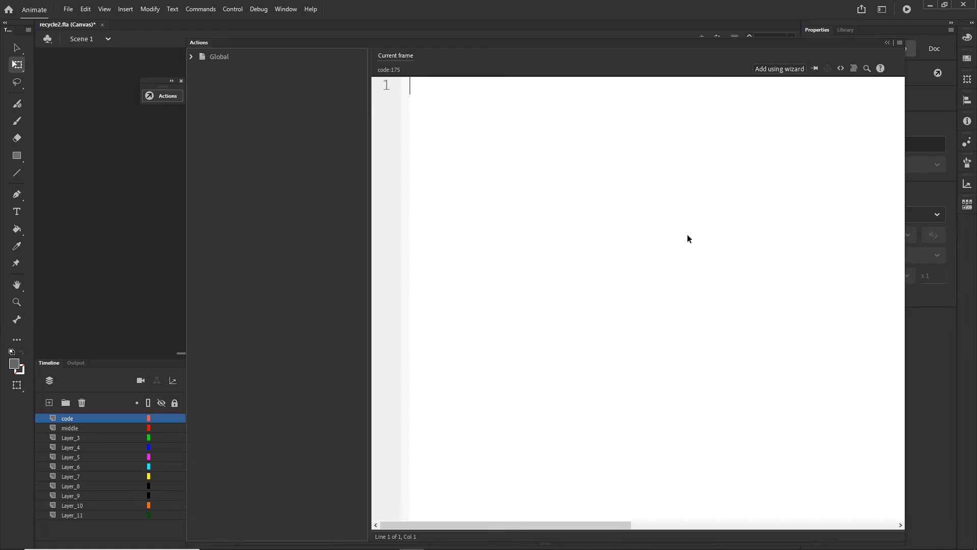
text(if (!this.looped) this.looped = 1;  if (this.looped++ == 3) this.stop();)
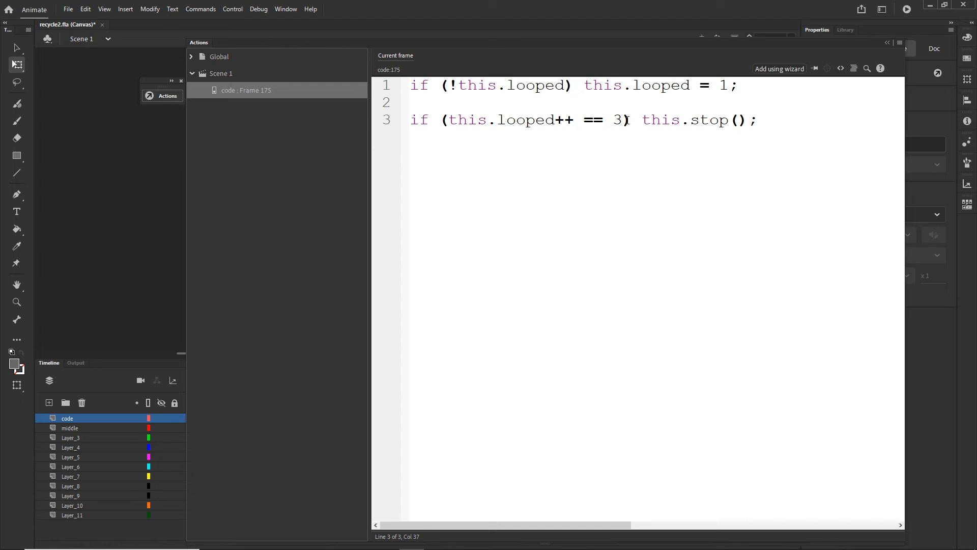
Set the loop count in the script's stop condition to 2, save the document and collapse the script editor.
drag(622, 120, 614, 118)
key(BackSpace)
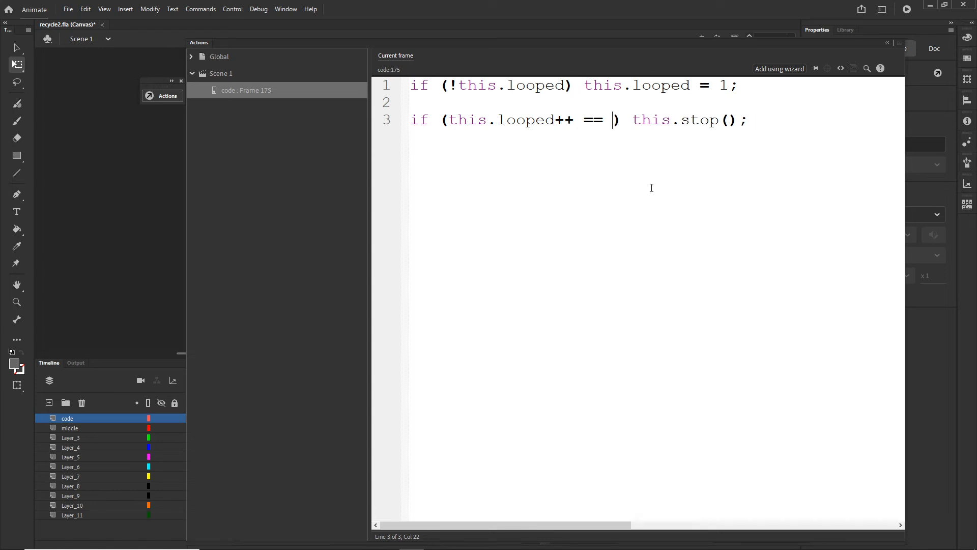
text(2)
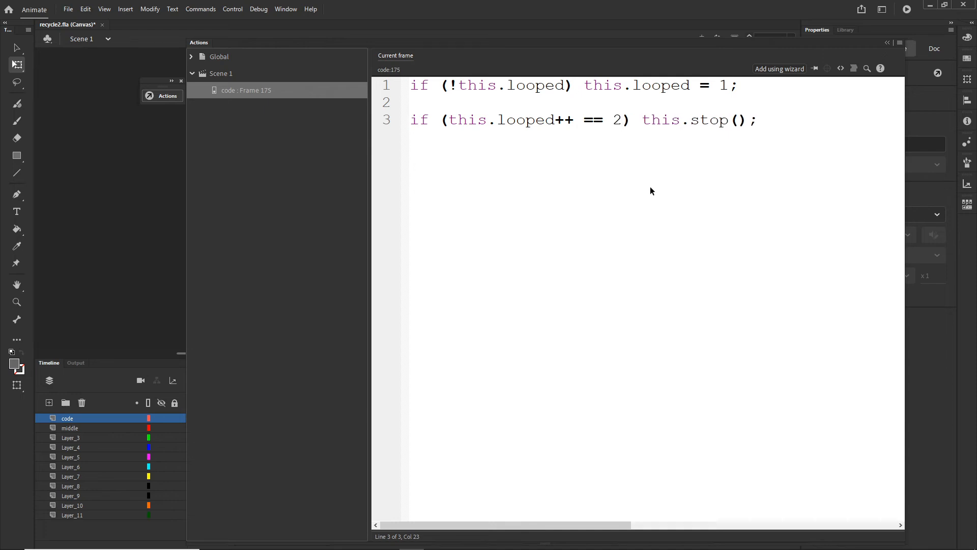
key(ctrl+s)
click(890, 42)
Test the looping animation in the browser and return to the timeline in Adobe Animate.
key(ctrl+Return)
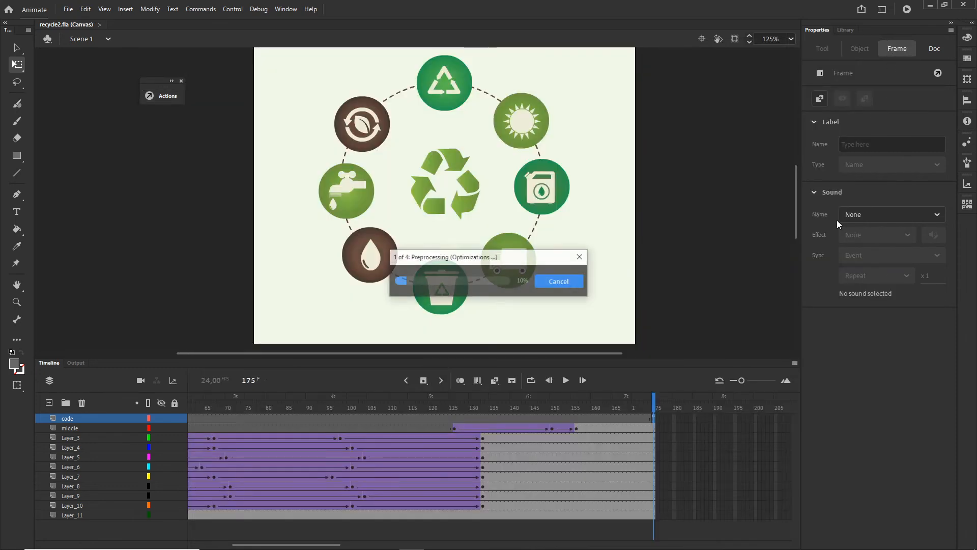
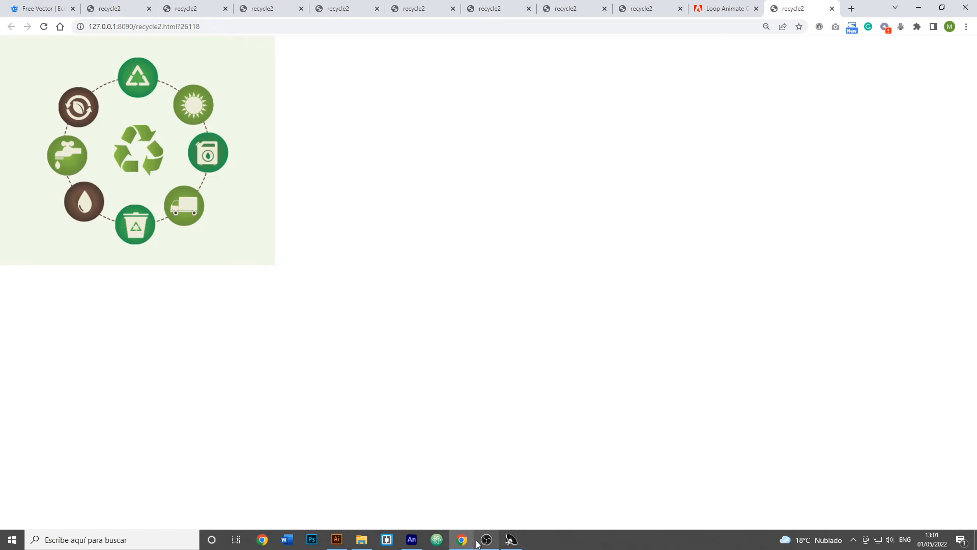
click(463, 541)
click(48, 362)
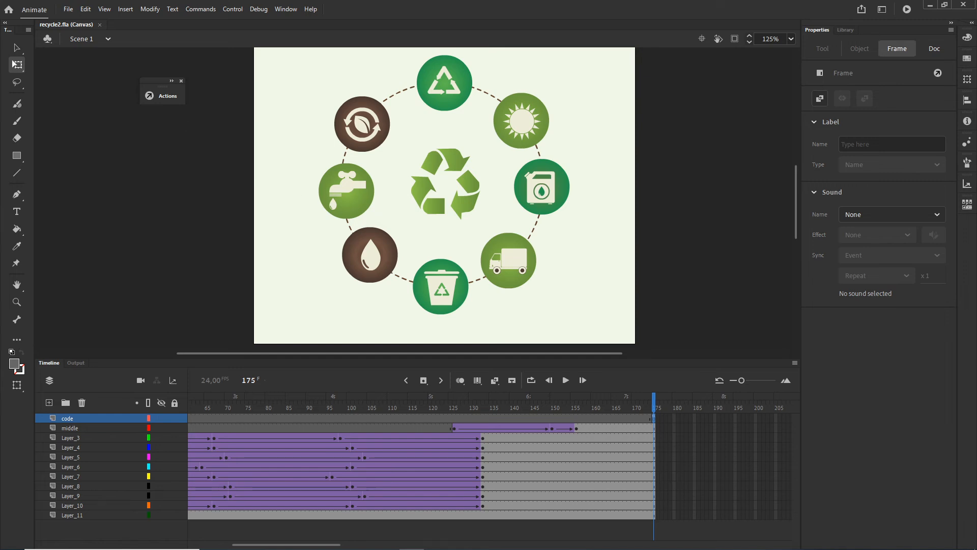
Switch to File Explorer and open the animate folder inside the tutorial folder.
click(362, 540)
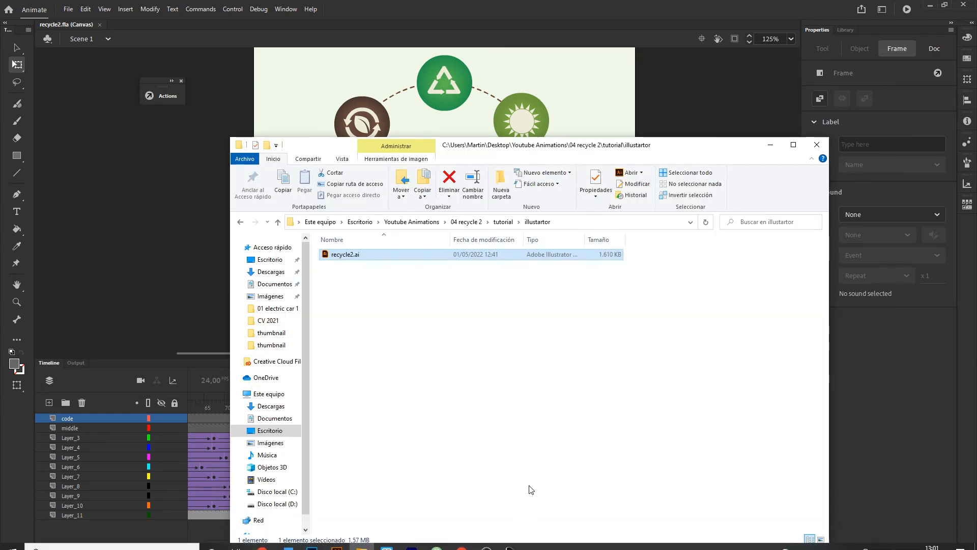
click(503, 221)
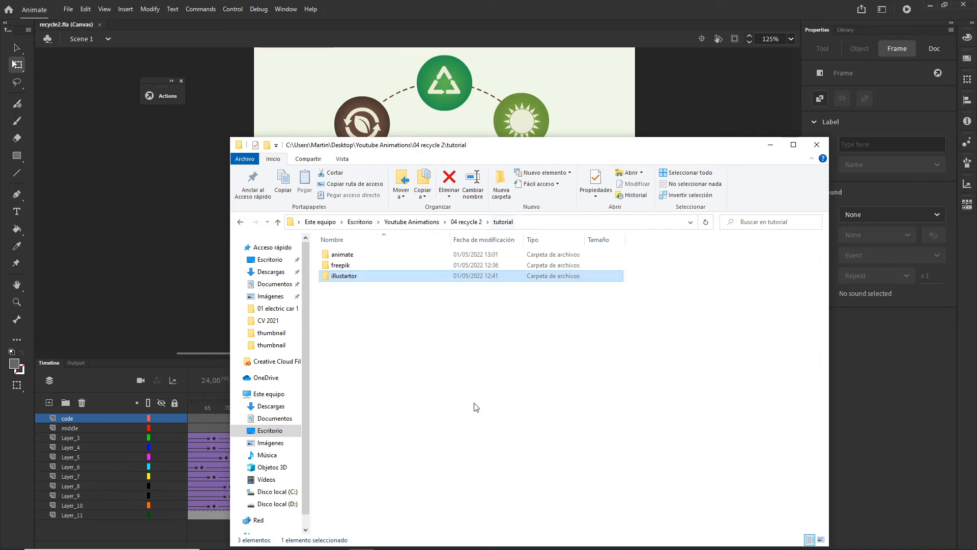
click(407, 351)
double_click(346, 254)
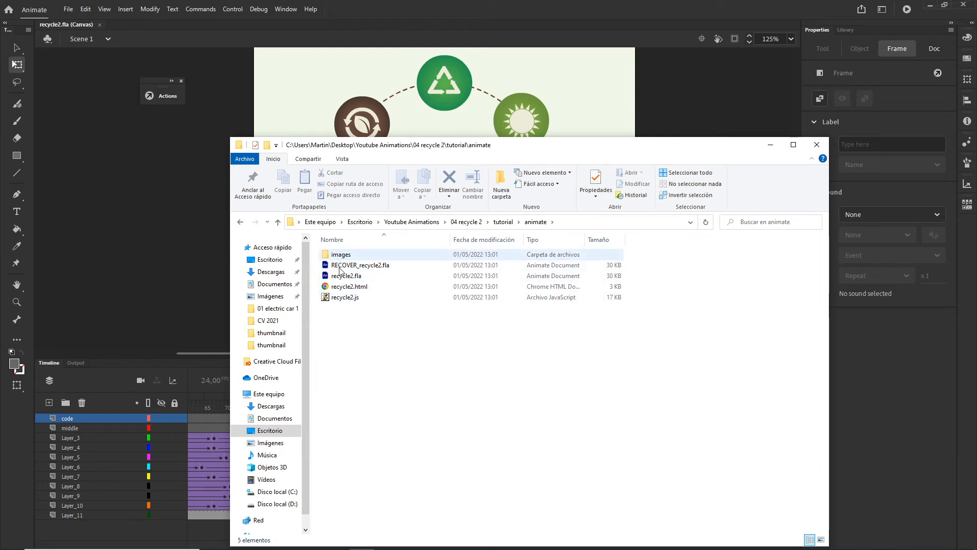
Delete recycle2.js, recycle2.html and the images folder, and minimise the File Explorer window.
click(344, 298)
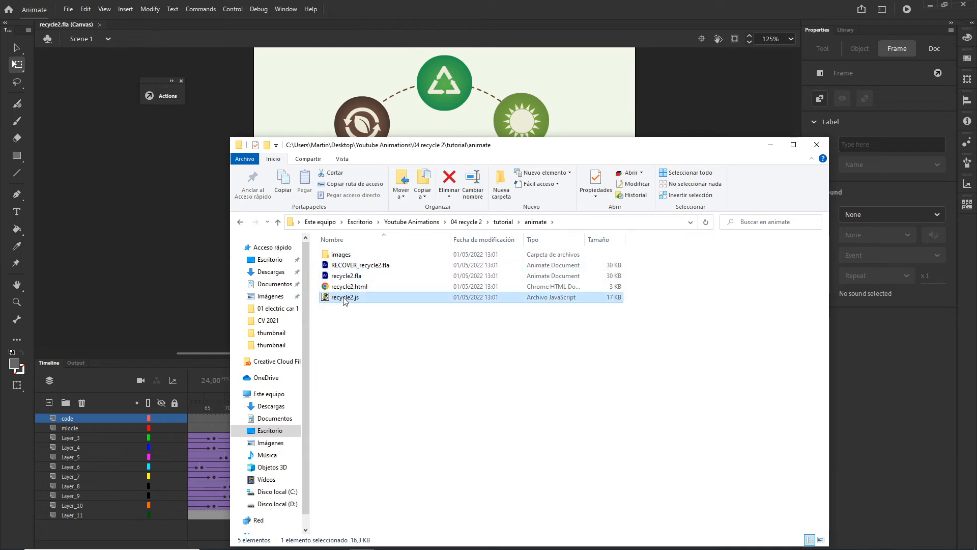
key(Delete)
key(Delete)
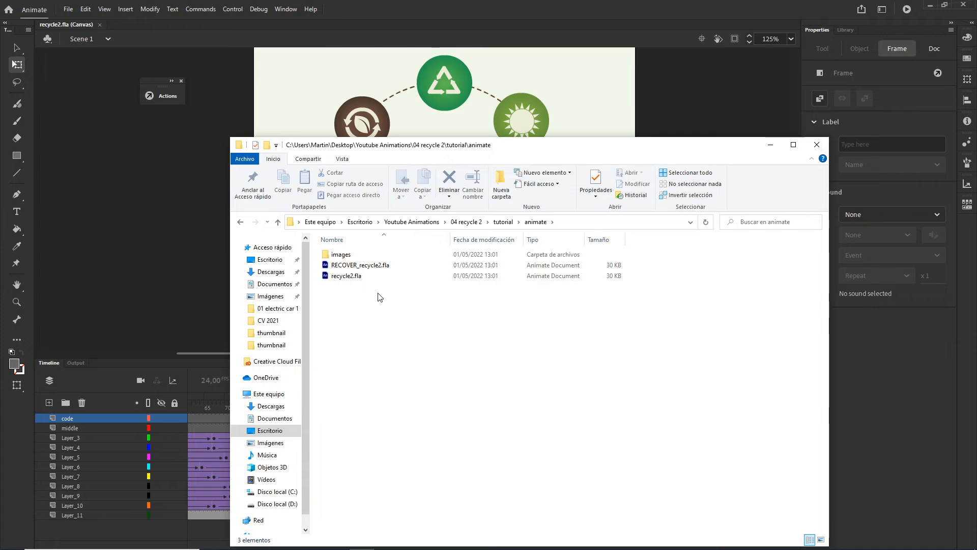
click(350, 256)
key(Delete)
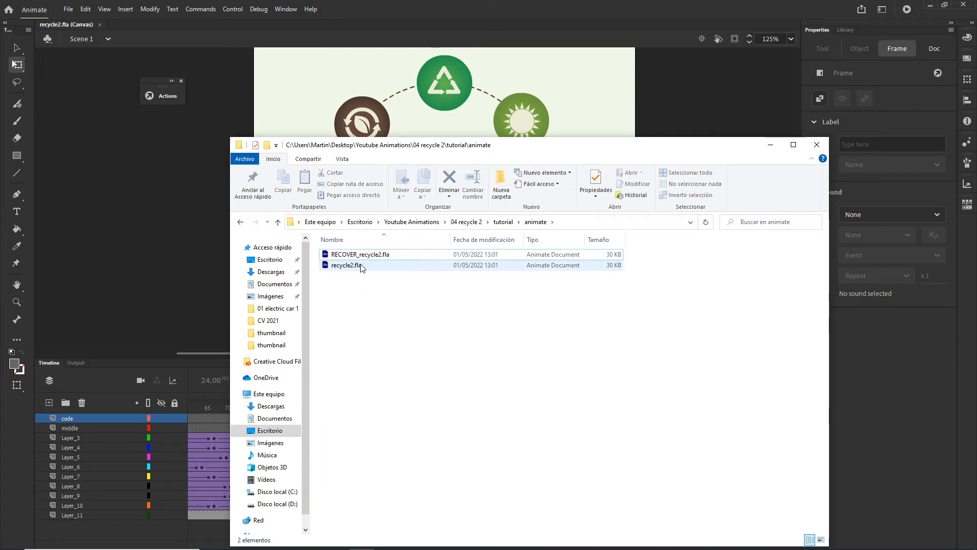
click(770, 145)
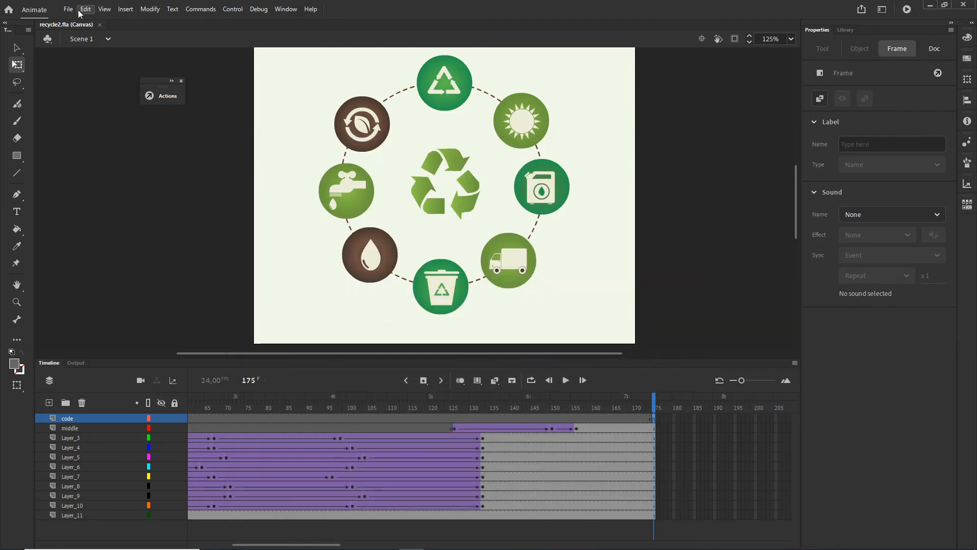
Open the publish settings and browse the publish destination to the desktop folder Youtube Animations > 04 recycle 2 > tutorial > animate.
click(68, 9)
click(108, 199)
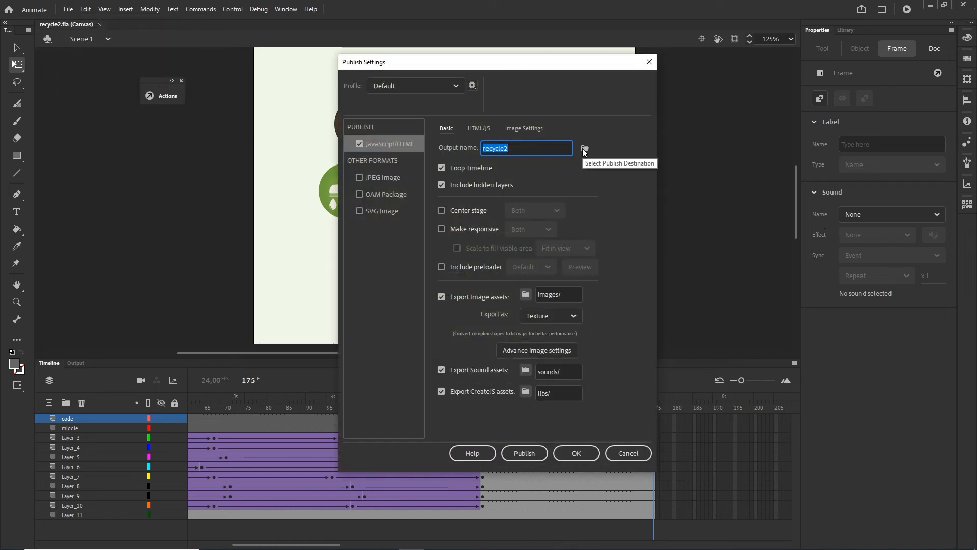
click(584, 149)
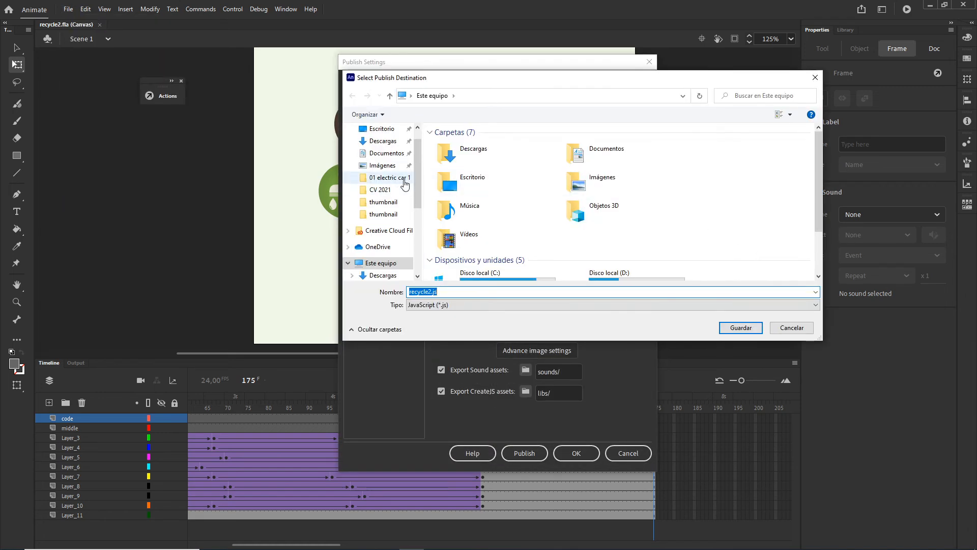
scroll(379, 168, up, 1)
click(381, 148)
scroll(483, 198, down, 5)
scroll(482, 204, down, 4)
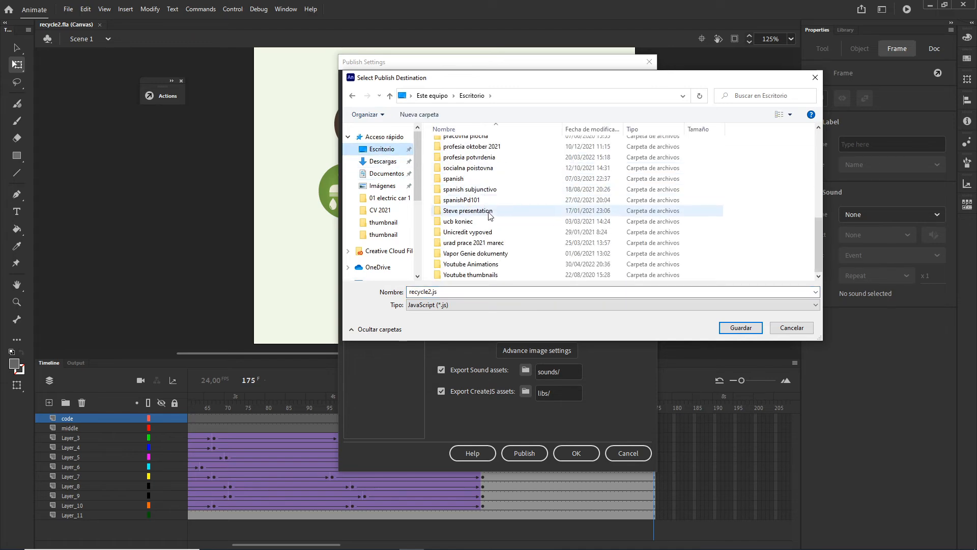
double_click(476, 264)
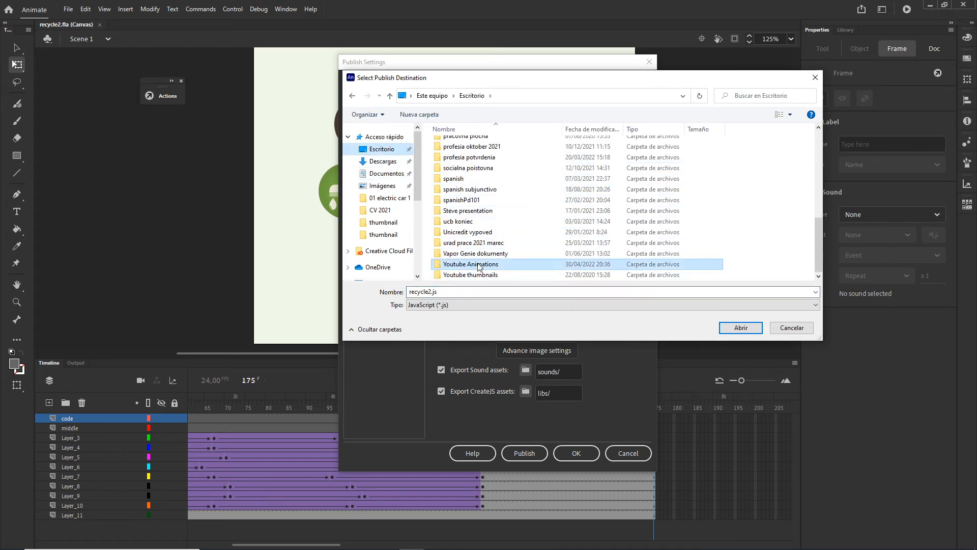
double_click(461, 175)
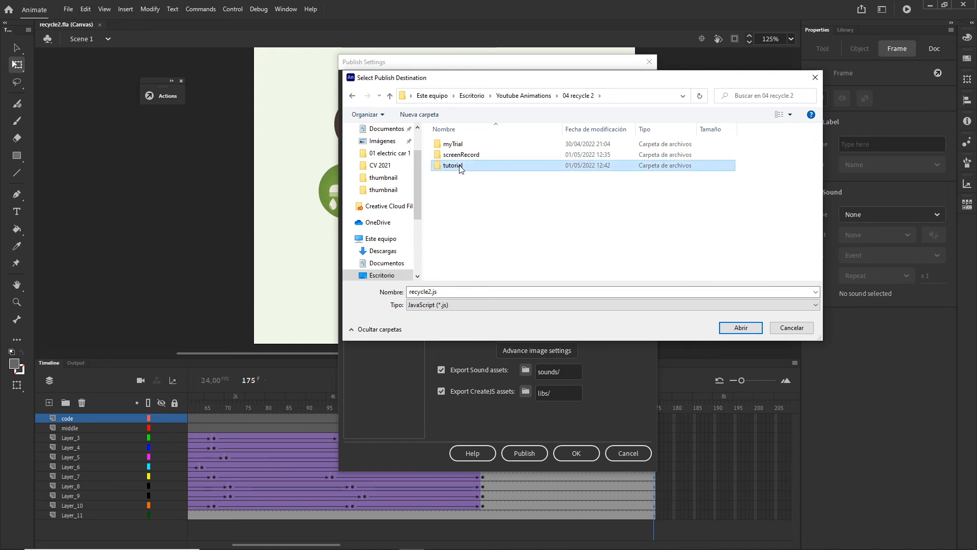
double_click(460, 165)
double_click(457, 145)
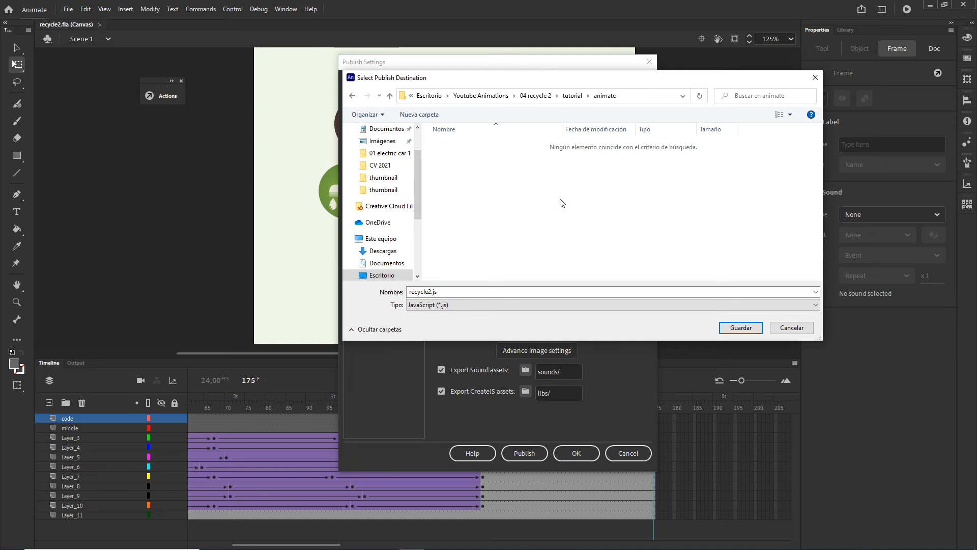
Create a new folder named index inside the animate folder and open it as the publish destination.
right_click(485, 191)
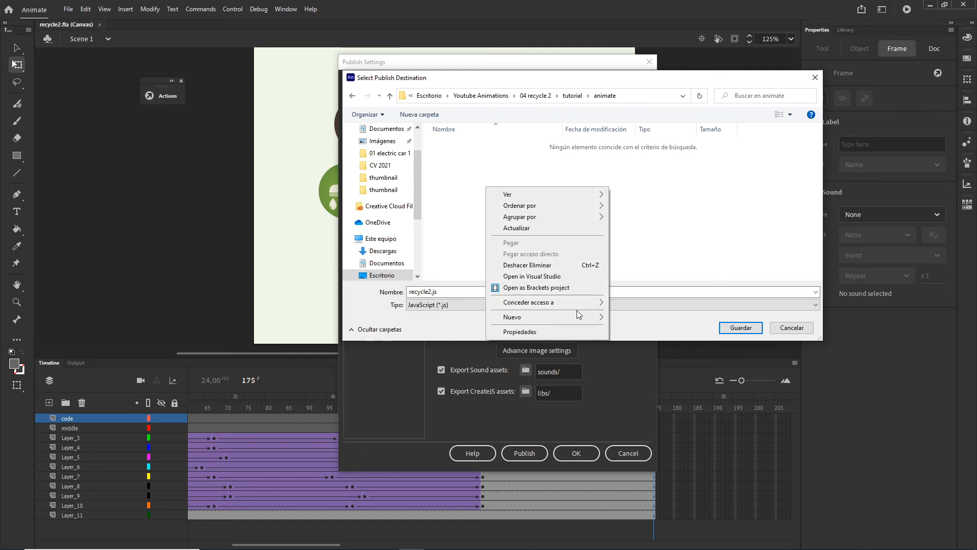
mouse_move(579, 316)
click(631, 319)
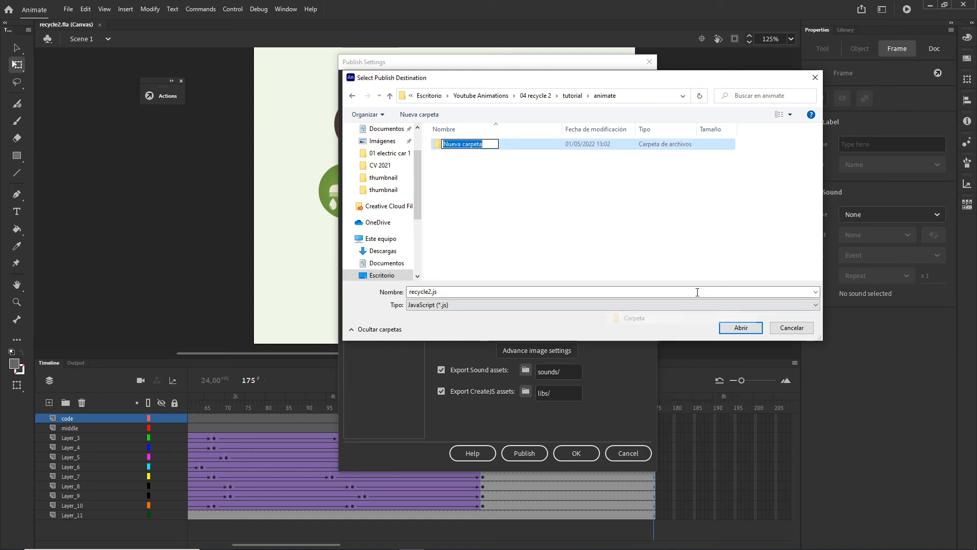
text(ind)
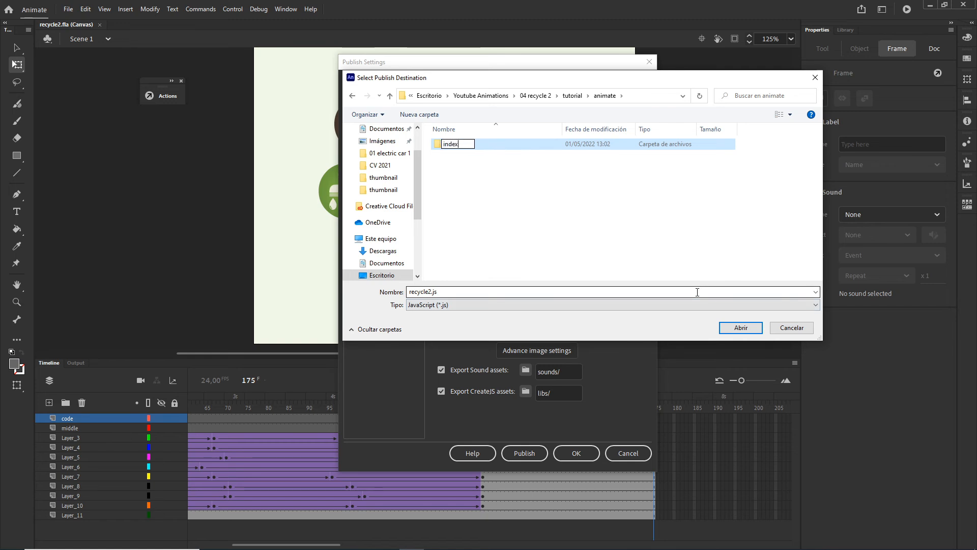
text(ex)
key(Return)
key(Return)
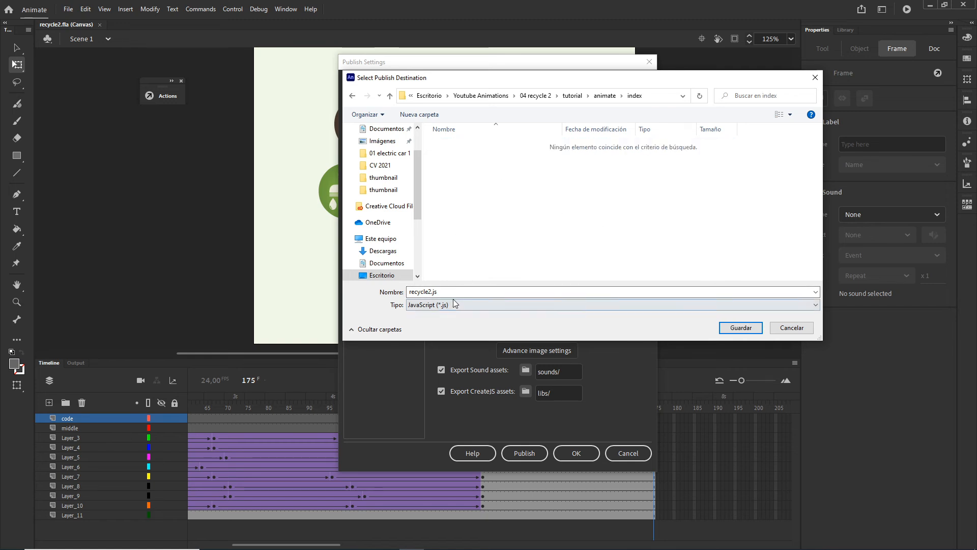
Set the publish output name to index in the index folder, review the HTML/JS options and accept the publish settings.
text(index)
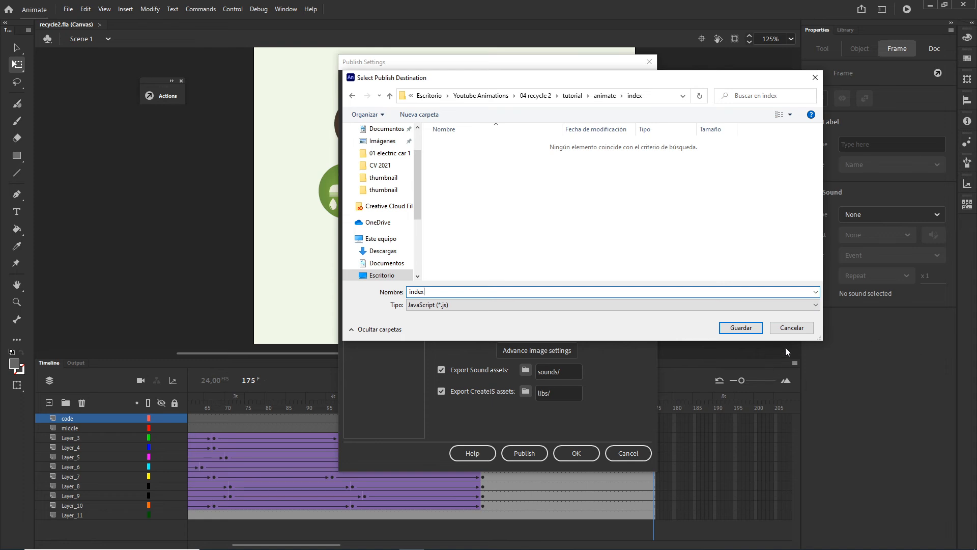
click(751, 331)
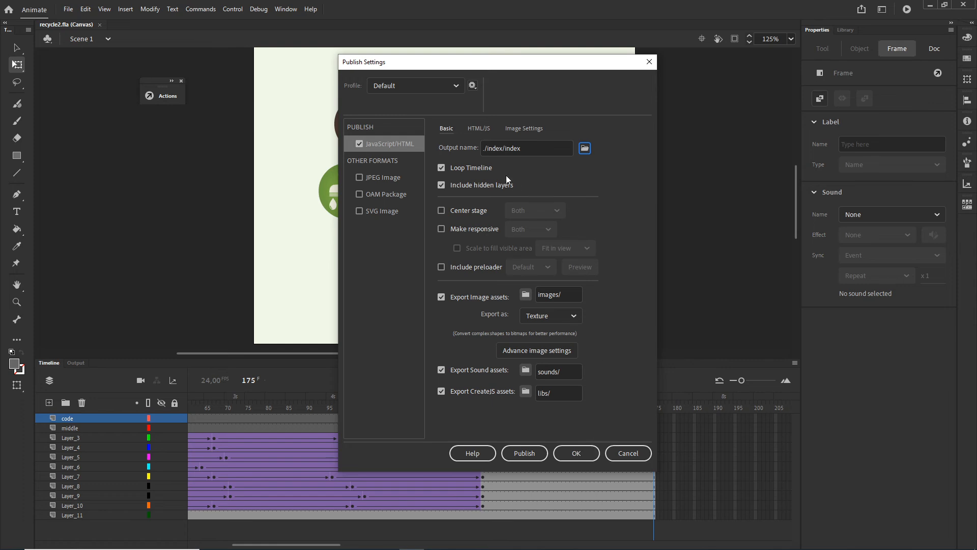
click(480, 128)
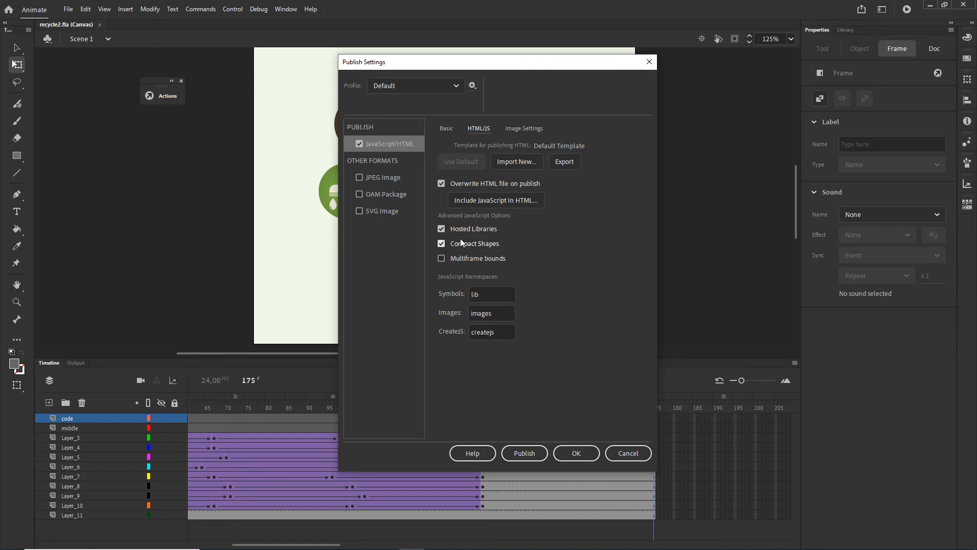
click(575, 451)
Publish the animation and open the index folder in File Explorer to check the published files.
click(67, 11)
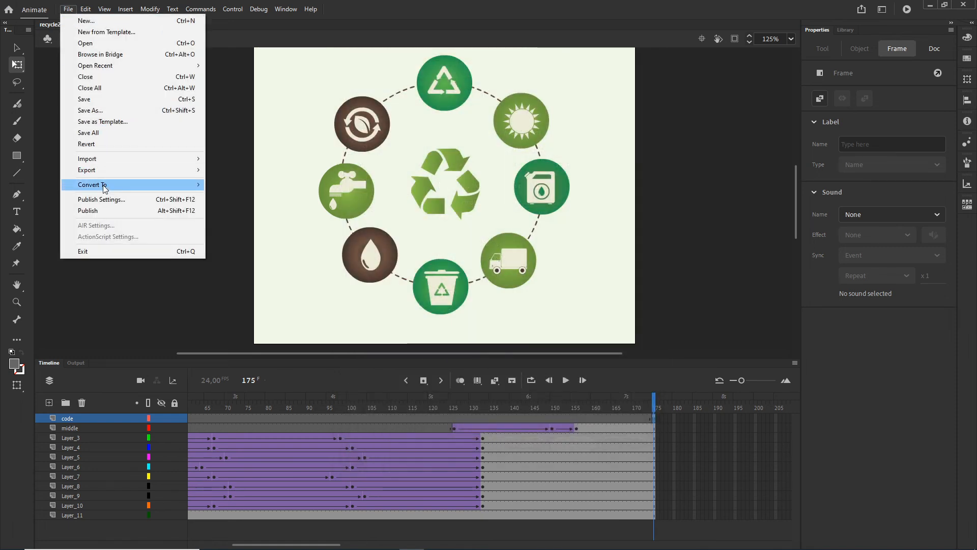
click(96, 210)
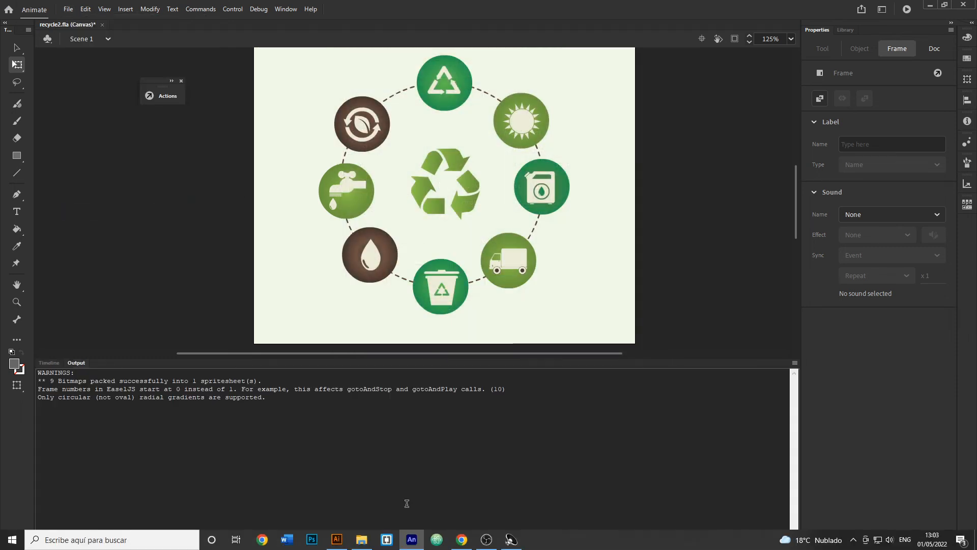
click(362, 539)
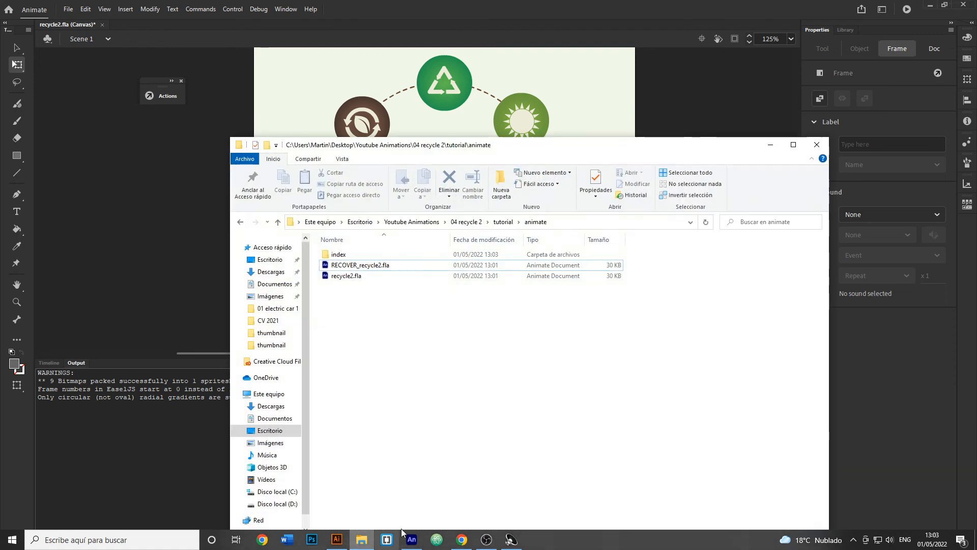
double_click(338, 255)
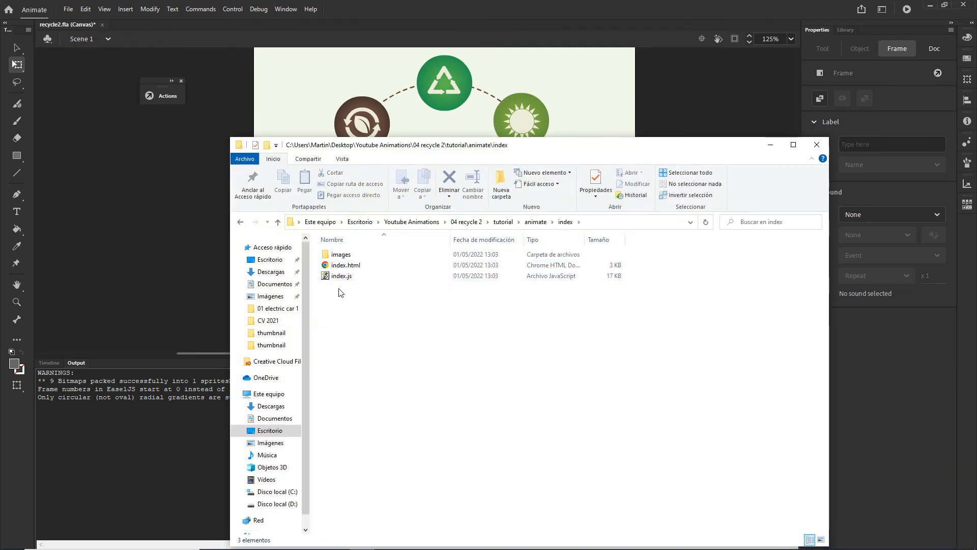
Return to Animate and disable Hosted Libraries in the HTML/JS publish settings.
click(73, 91)
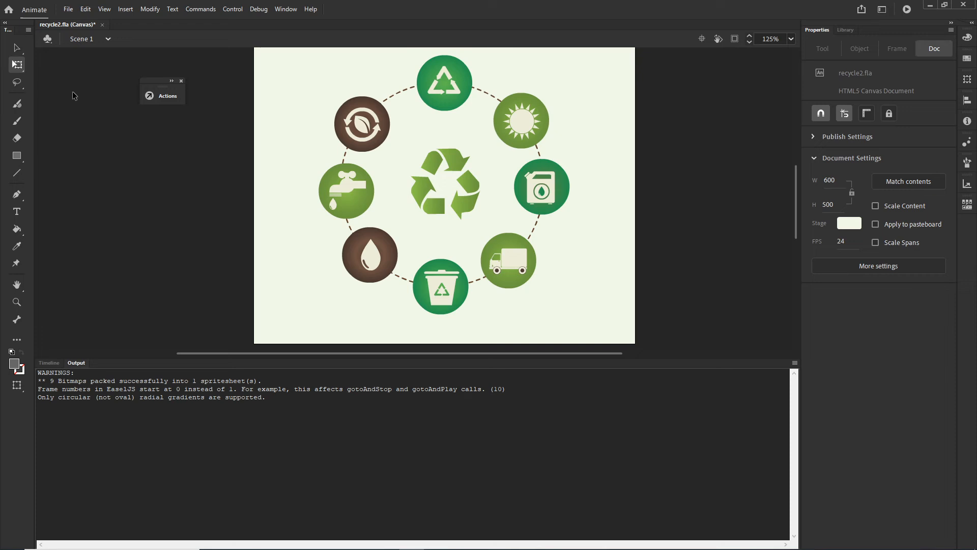
click(68, 9)
click(101, 199)
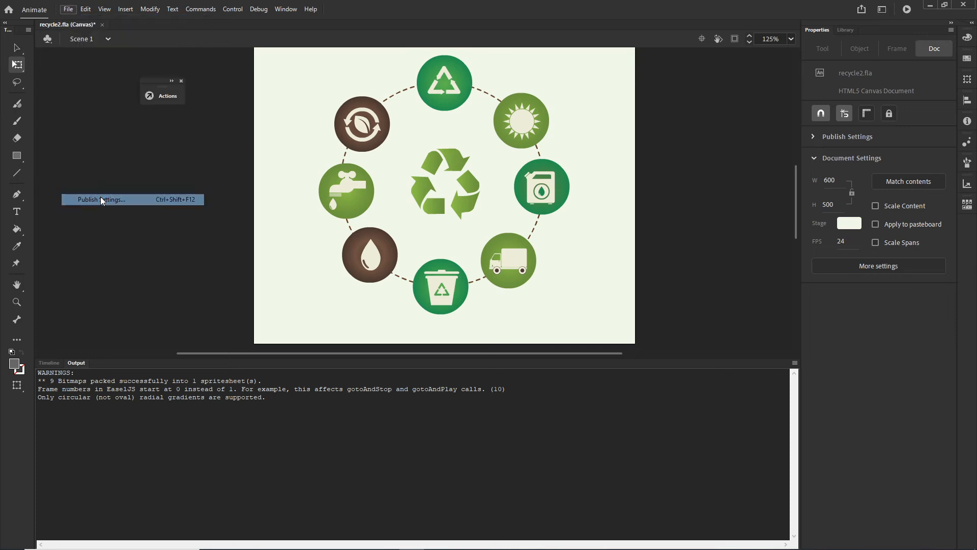
click(481, 129)
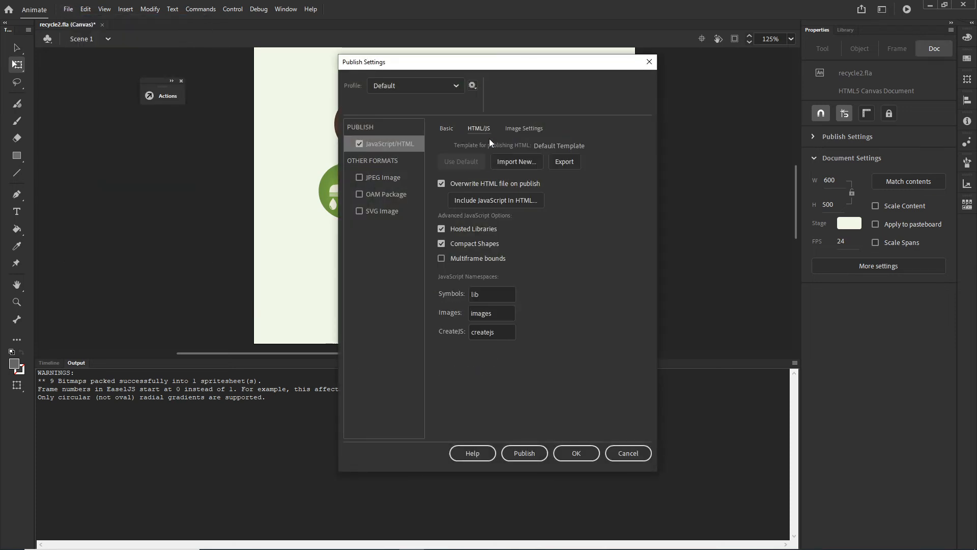
click(441, 229)
click(576, 453)
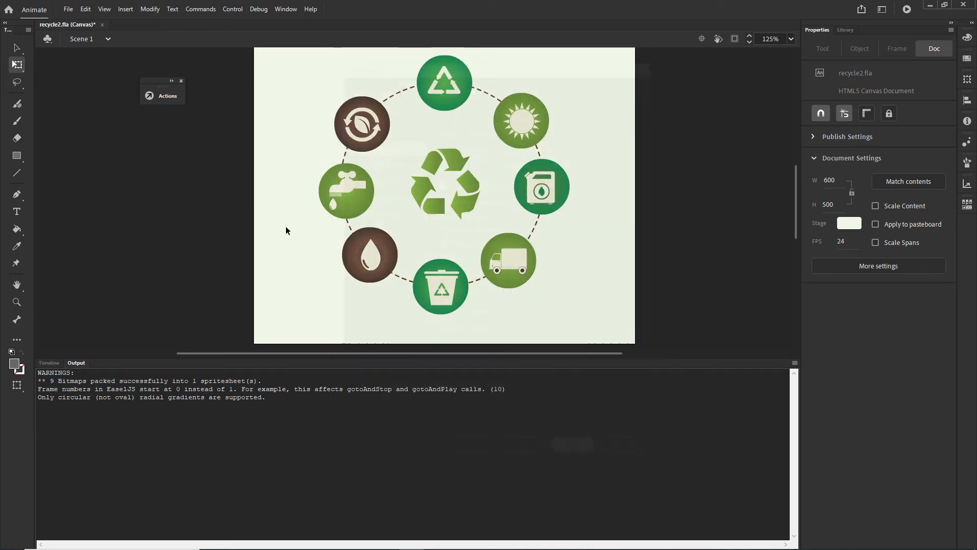
Publish the animation again and inspect the libs folder inside index in File Explorer.
click(68, 9)
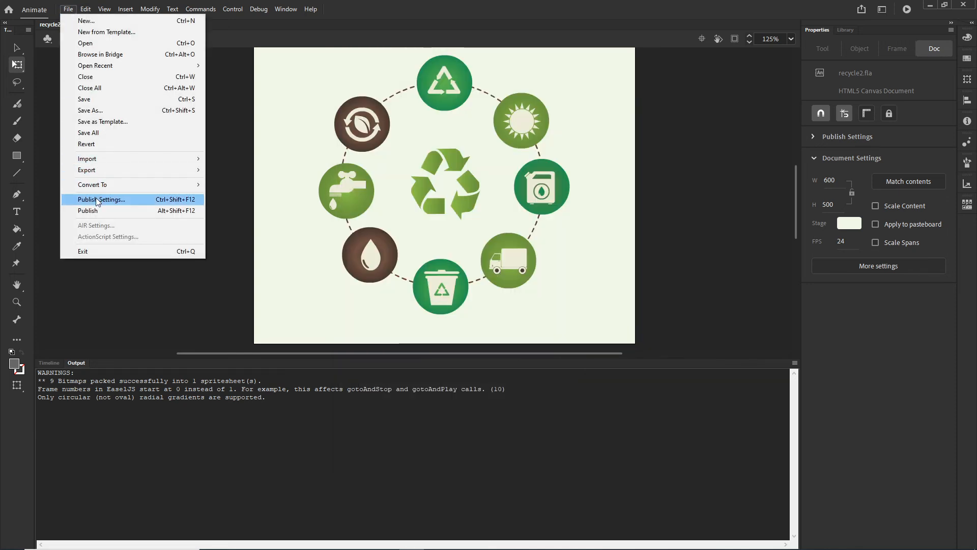
click(88, 210)
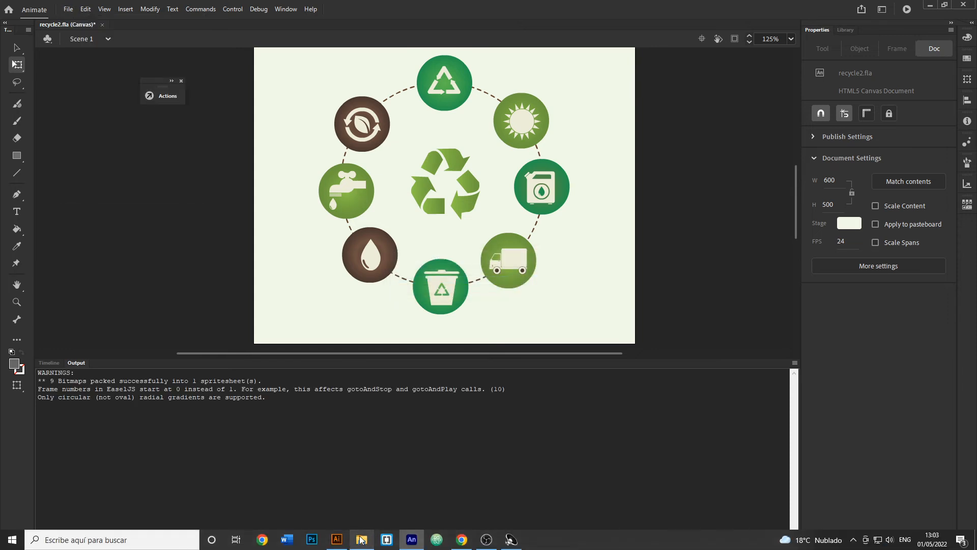
click(361, 540)
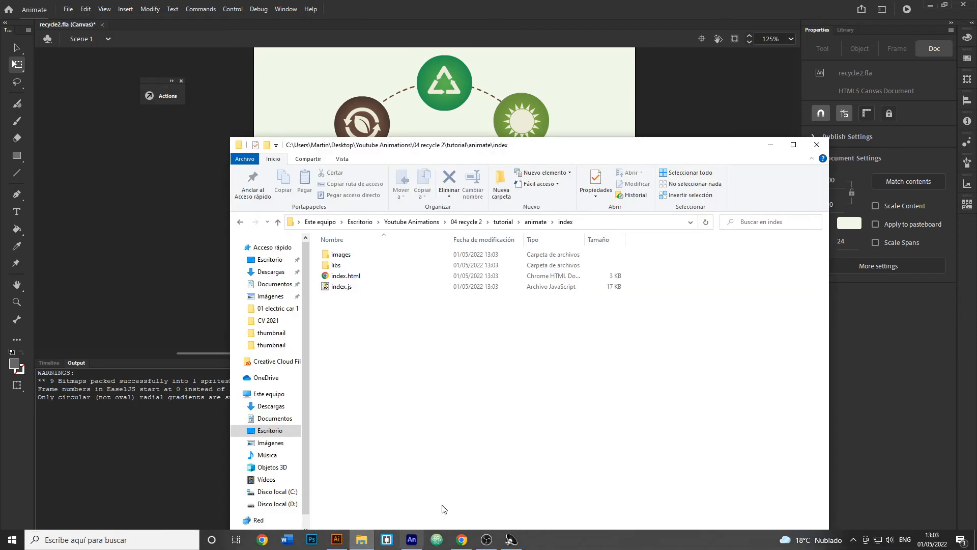
click(334, 267)
double_click(334, 267)
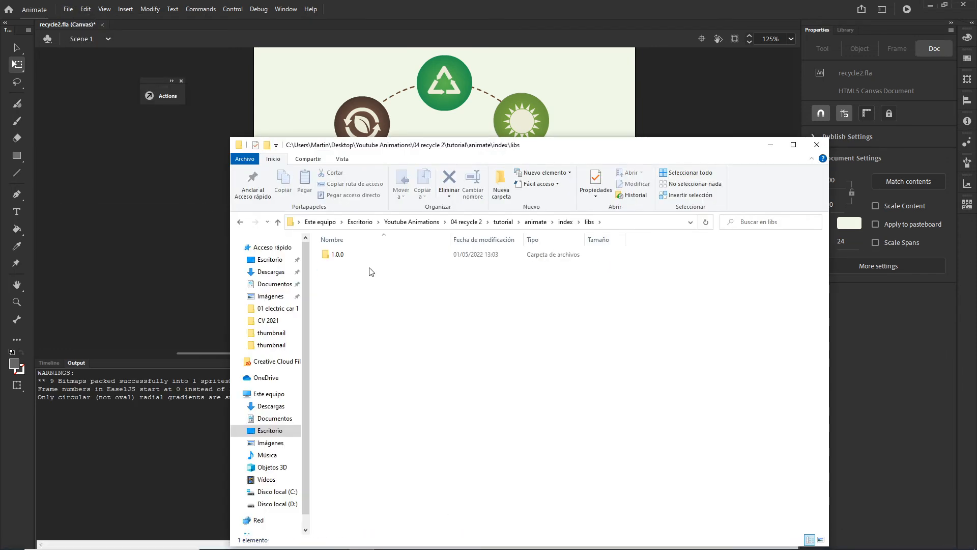
click(241, 222)
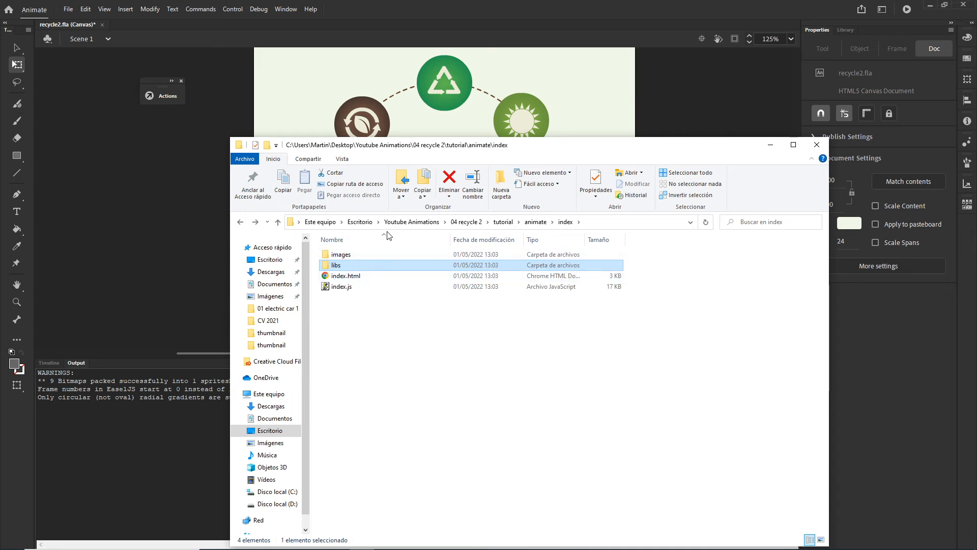
click(421, 354)
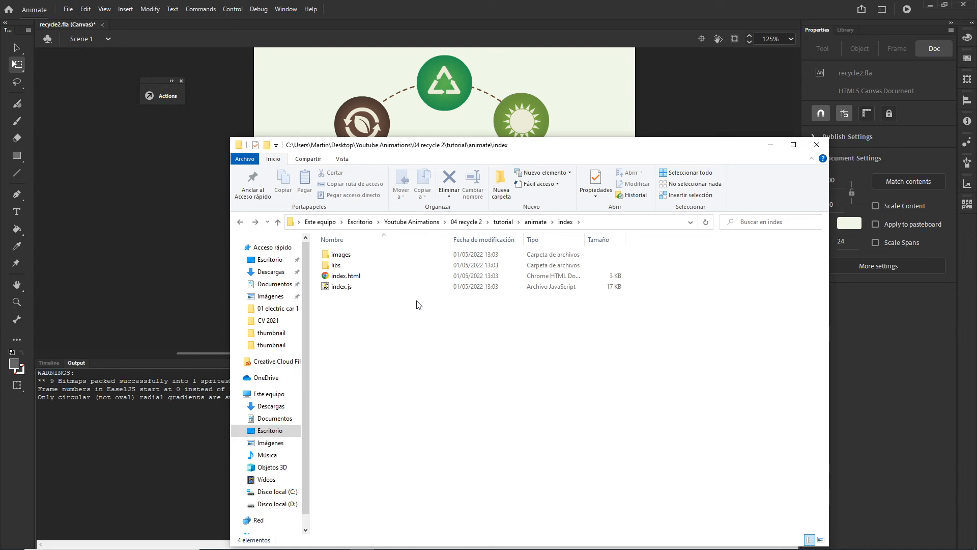
mouse_move(710, 148)
mouse_down()
mouse_move(707, 228)
mouse_move(698, 147)
mouse_up()
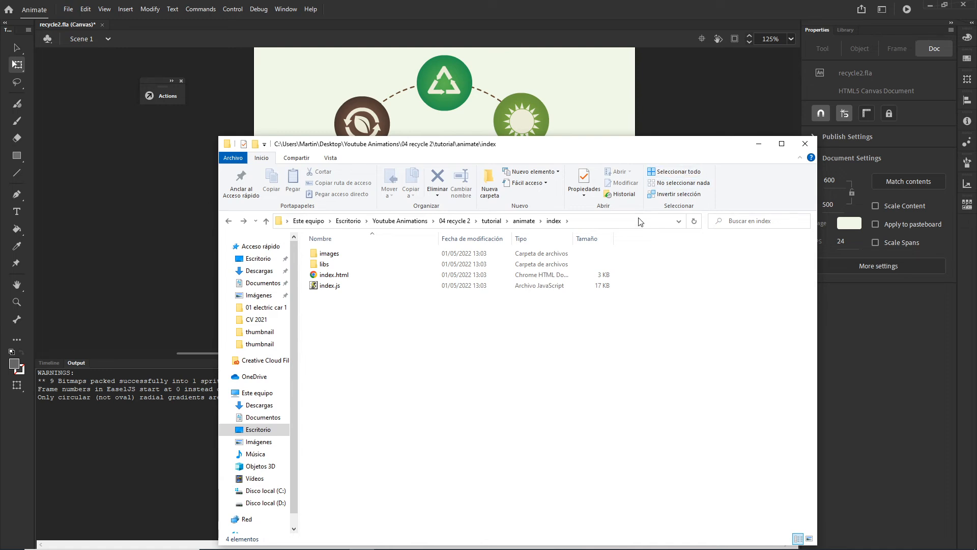
Go up to the tutorial folder and duplicate the animate folder there.
click(229, 222)
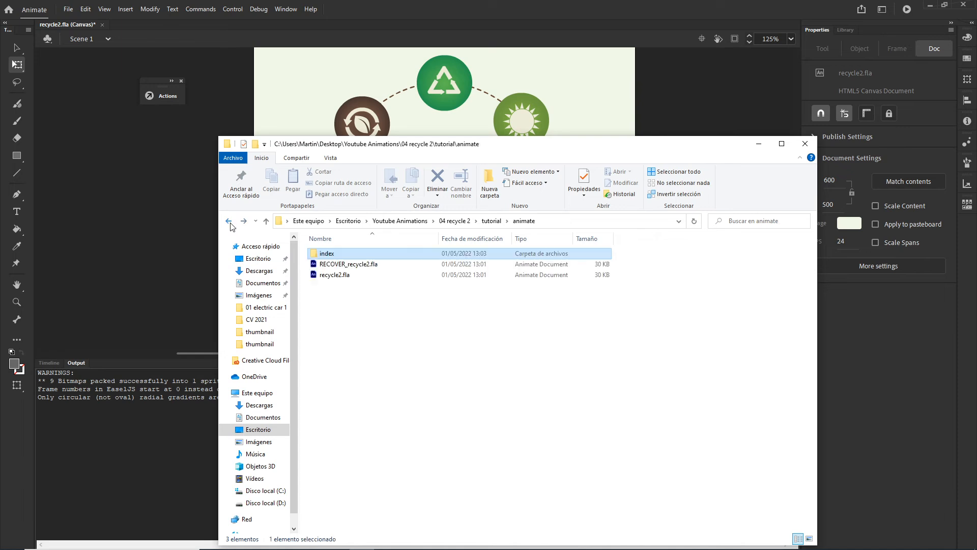
click(392, 332)
click(228, 222)
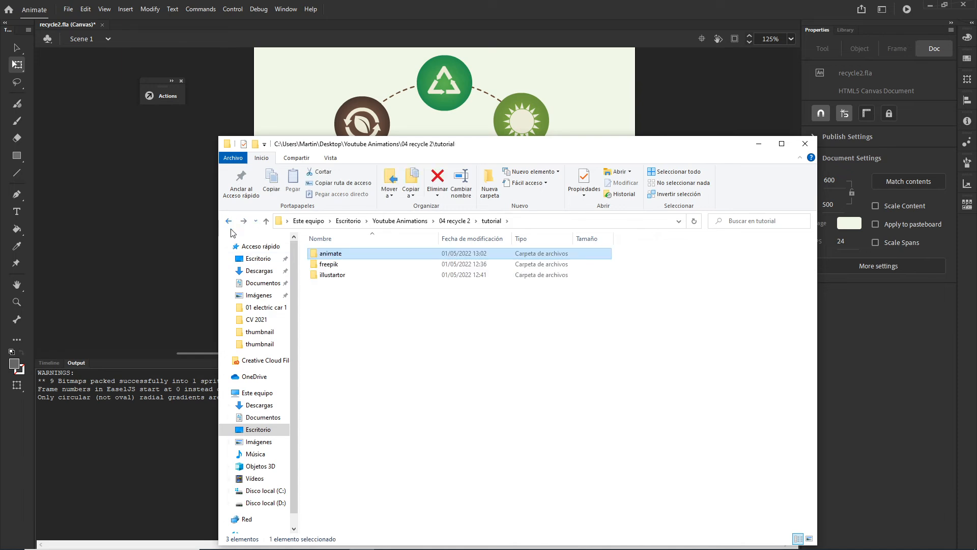
click(386, 339)
click(338, 256)
click(348, 323)
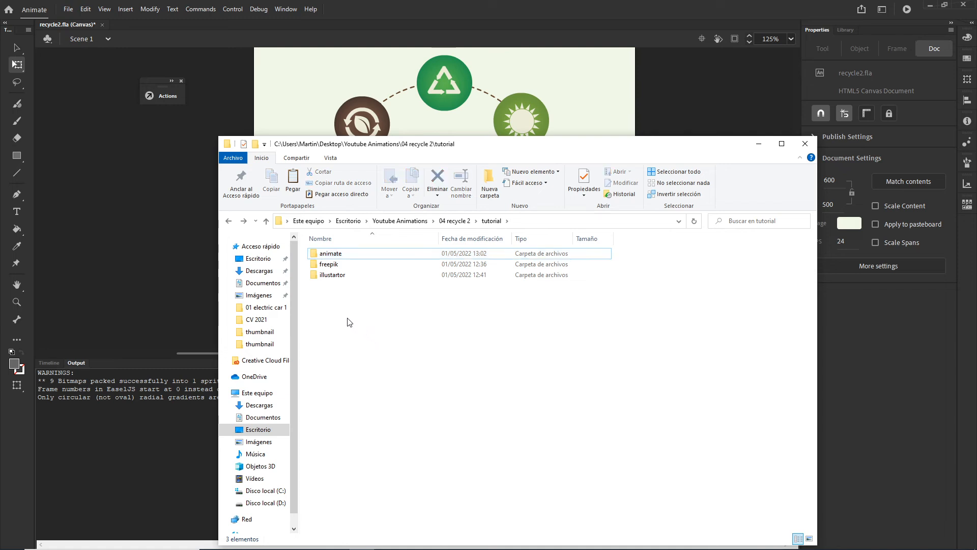
key(ctrl+v)
click(361, 325)
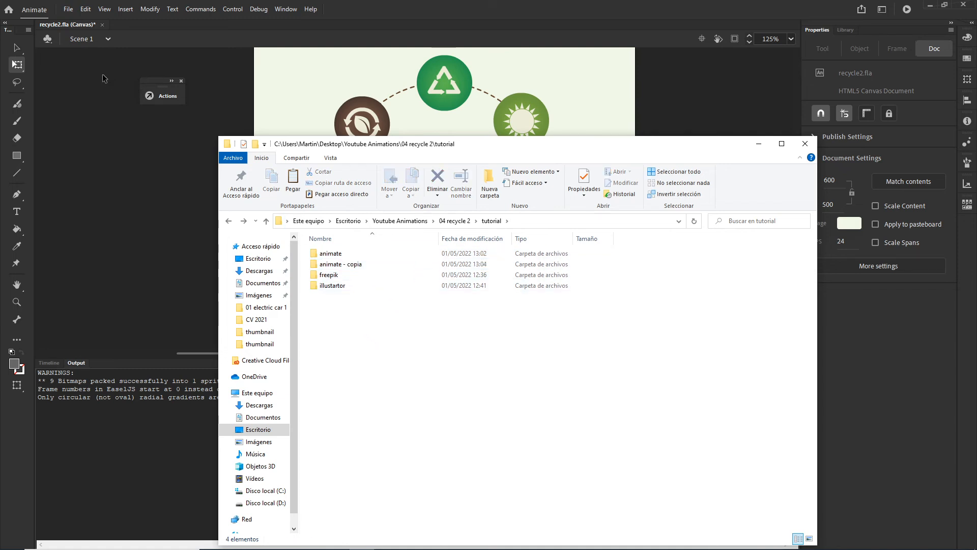
Save and close the current document in Animate, and open recycle2.fla from the animate - copia folder with its timeline shown.
click(137, 88)
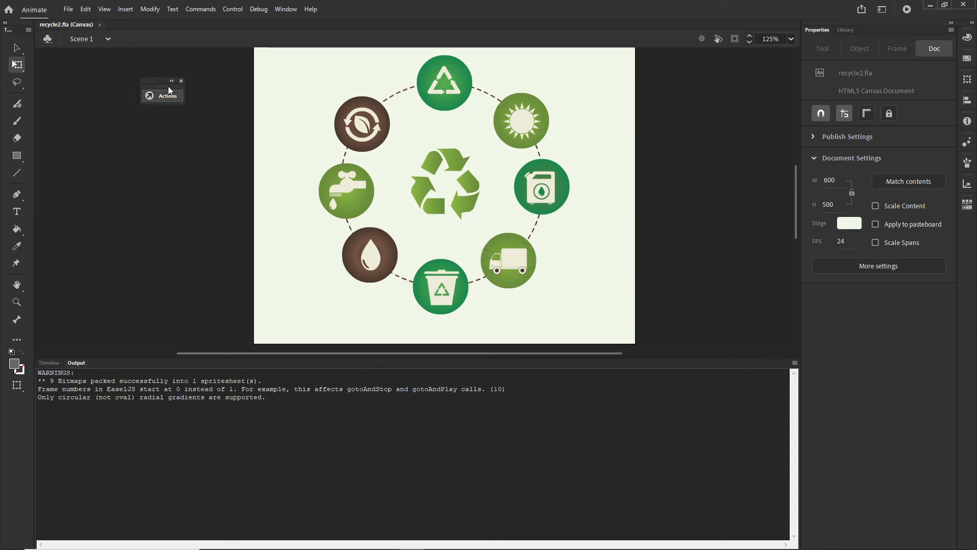
click(102, 24)
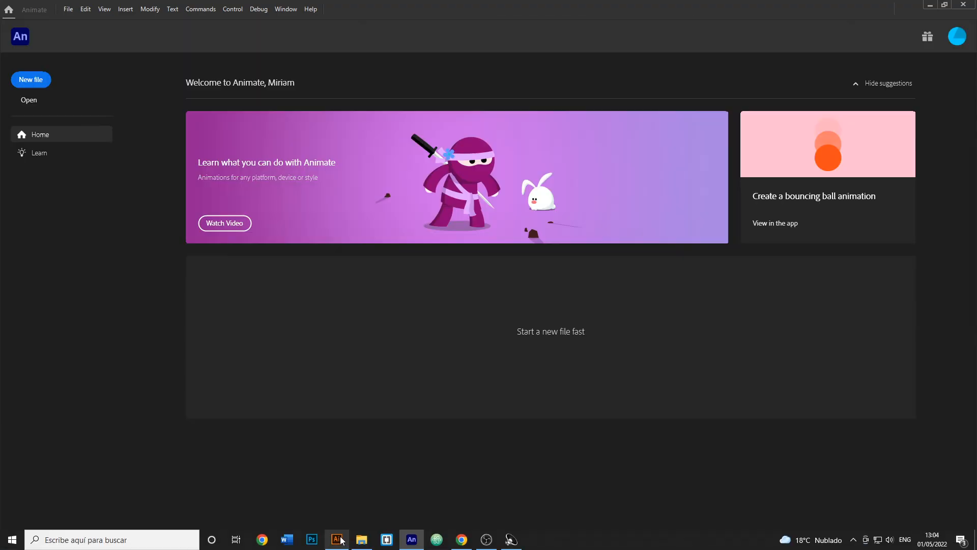
click(362, 545)
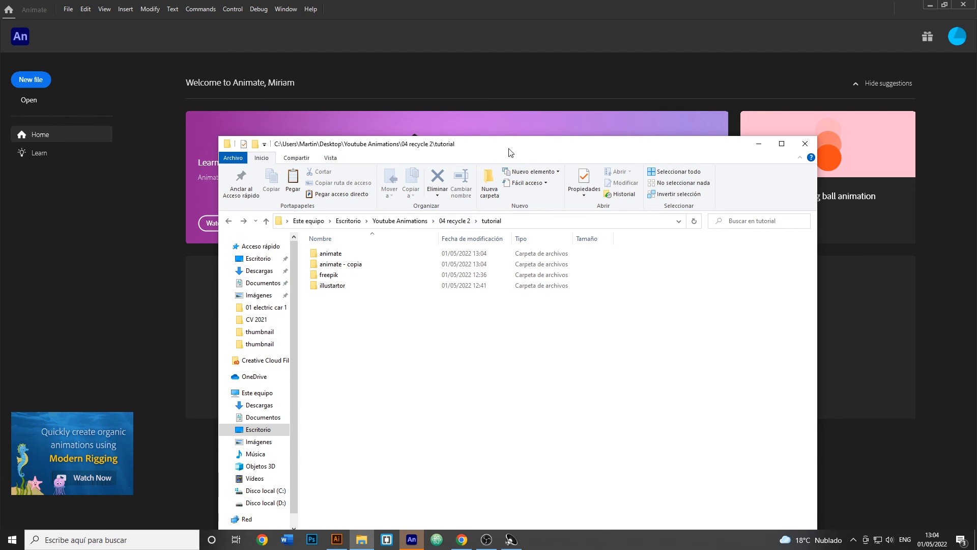
drag(508, 148, 485, 136)
click(314, 253)
double_click(314, 253)
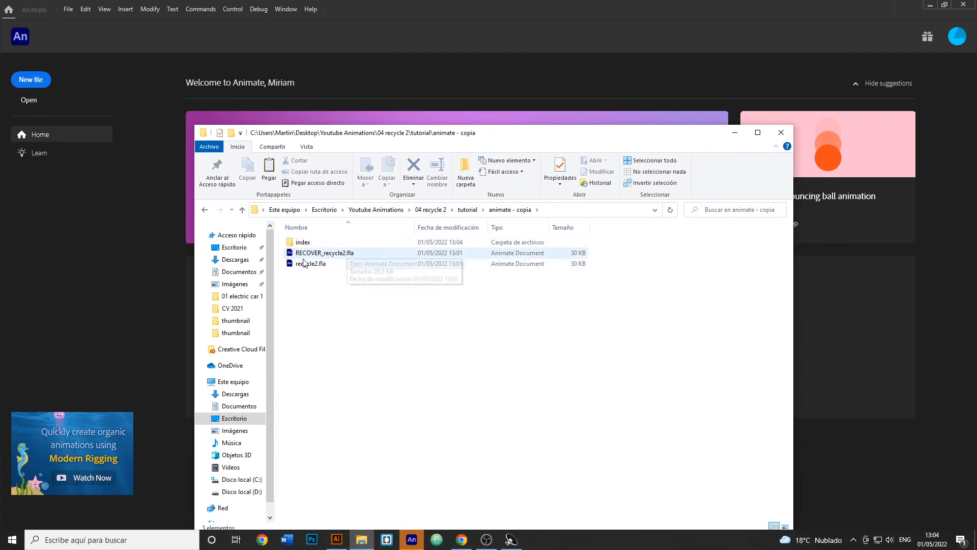
double_click(306, 264)
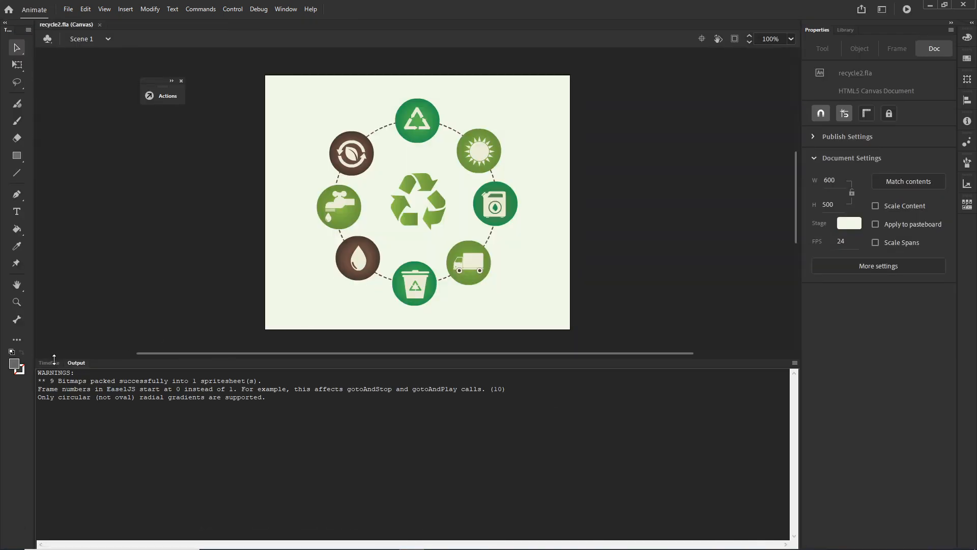
click(54, 361)
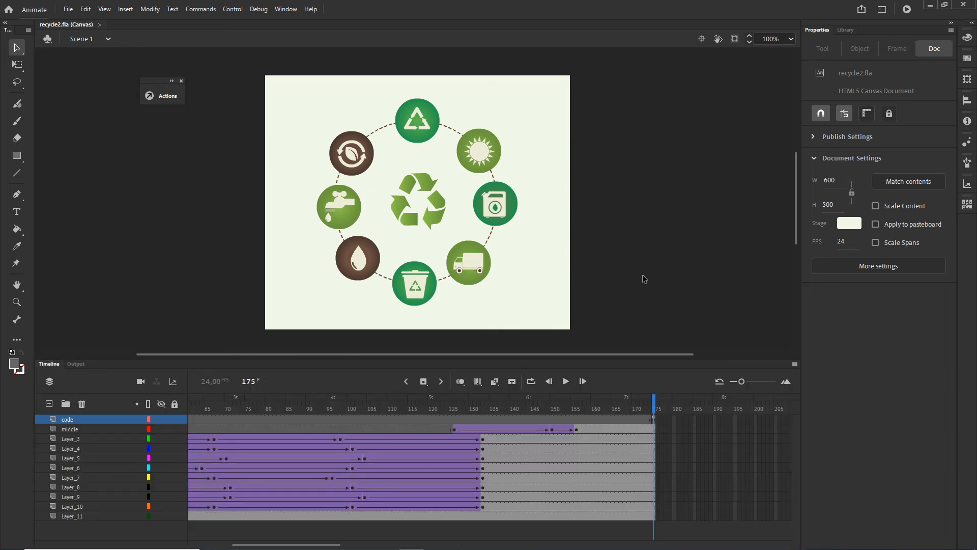
Resize the stage to 300 x 250 px in the document settings with Scale content enabled.
click(879, 266)
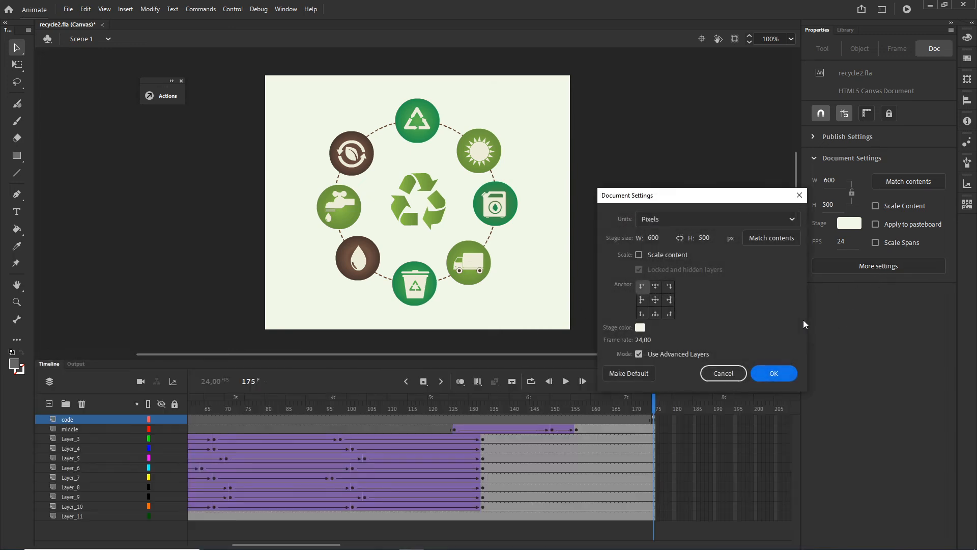
click(639, 255)
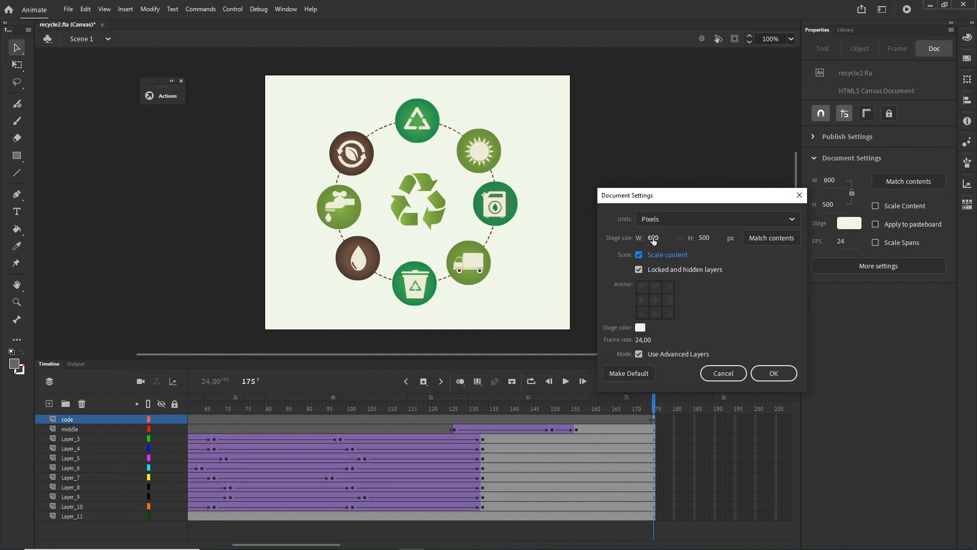
click(653, 239)
text(3)
click(758, 296)
click(773, 374)
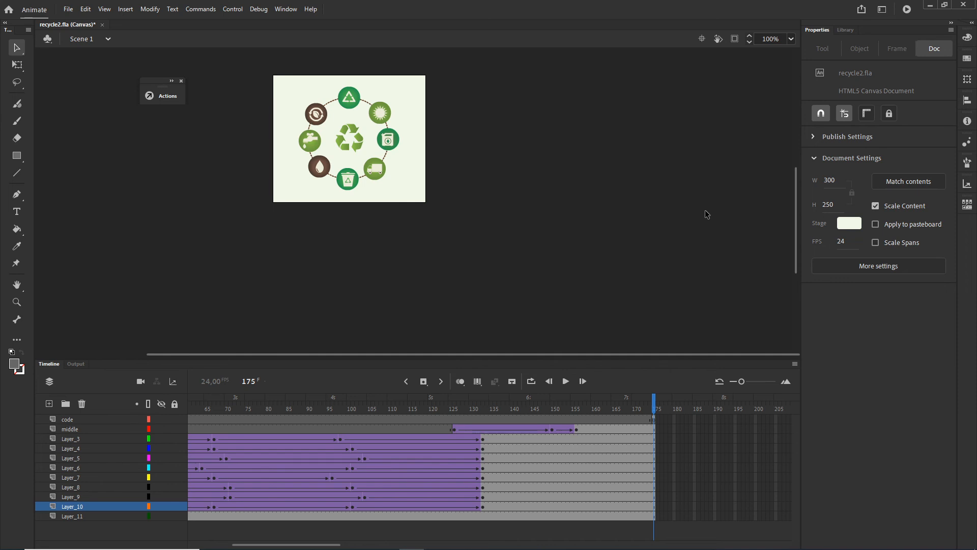
Test the resized animation in the browser, and return to the timeline in Animate.
key(ctrl+Return)
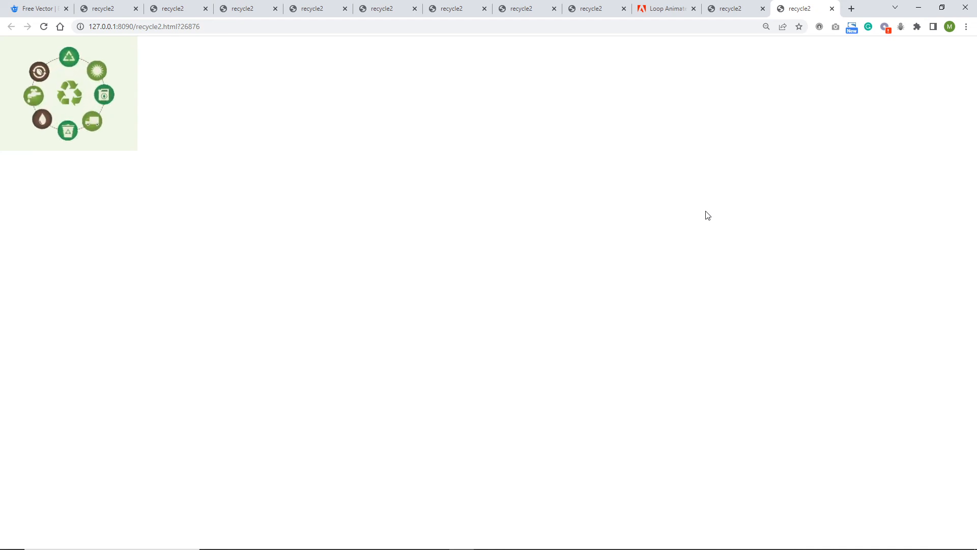
click(918, 7)
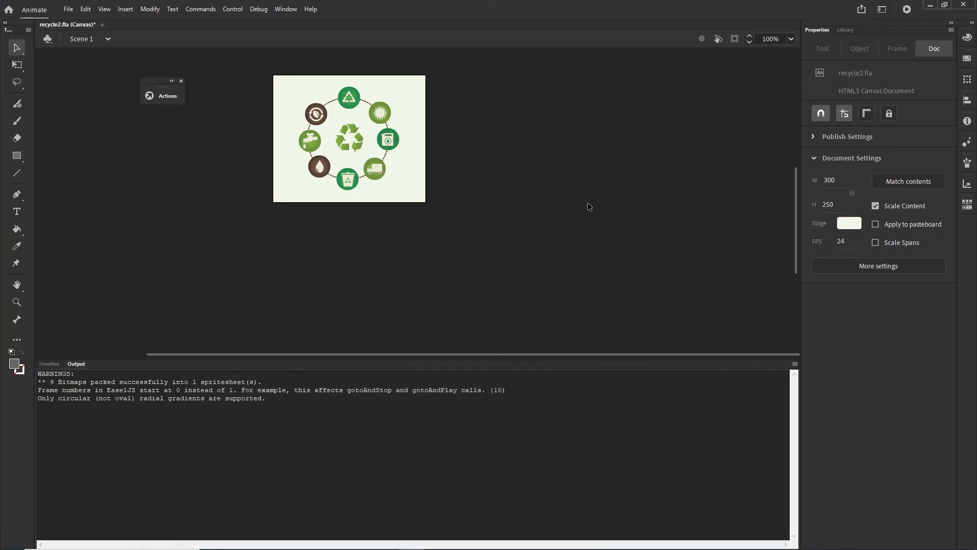
click(49, 364)
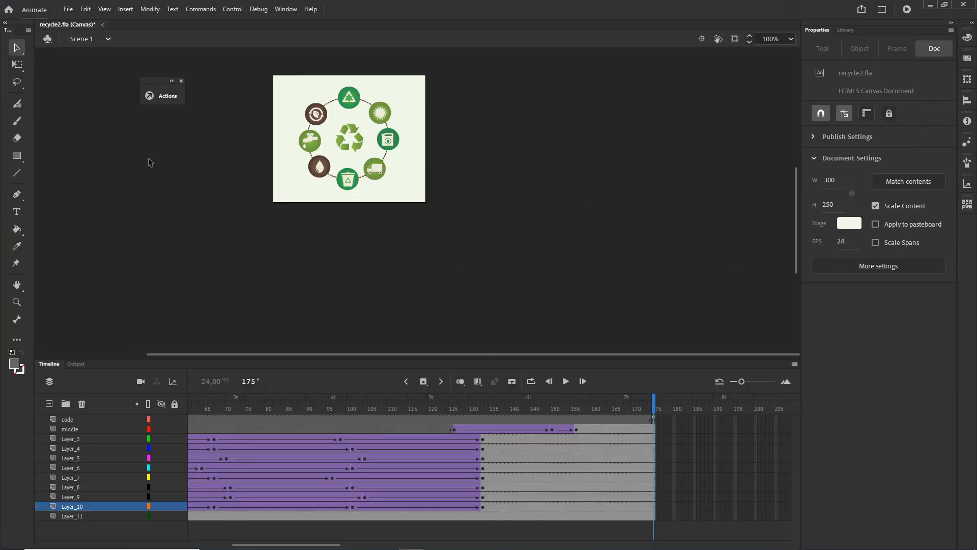
Open the publish settings and browse the publish destination to the tutorial folder's animate - copia subfolder.
click(68, 9)
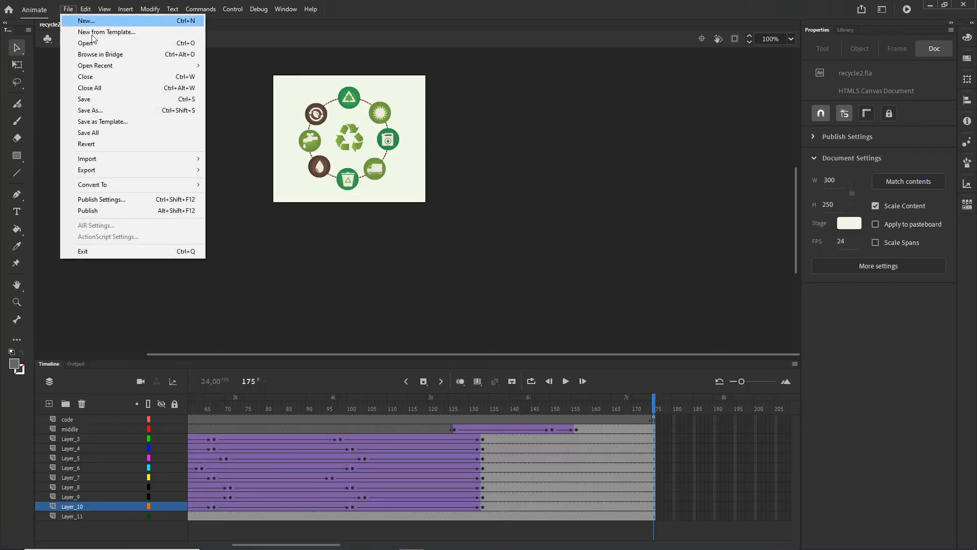
click(114, 199)
click(584, 148)
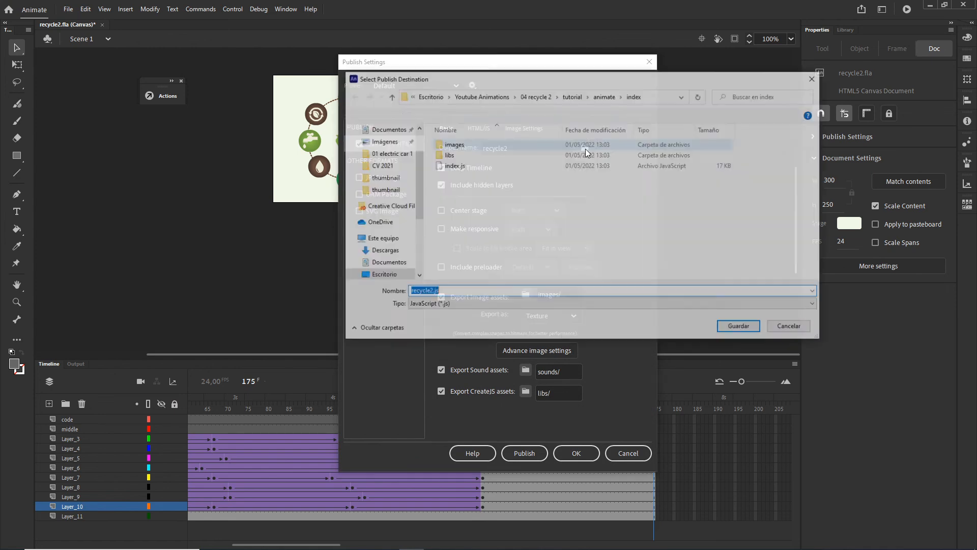
click(535, 95)
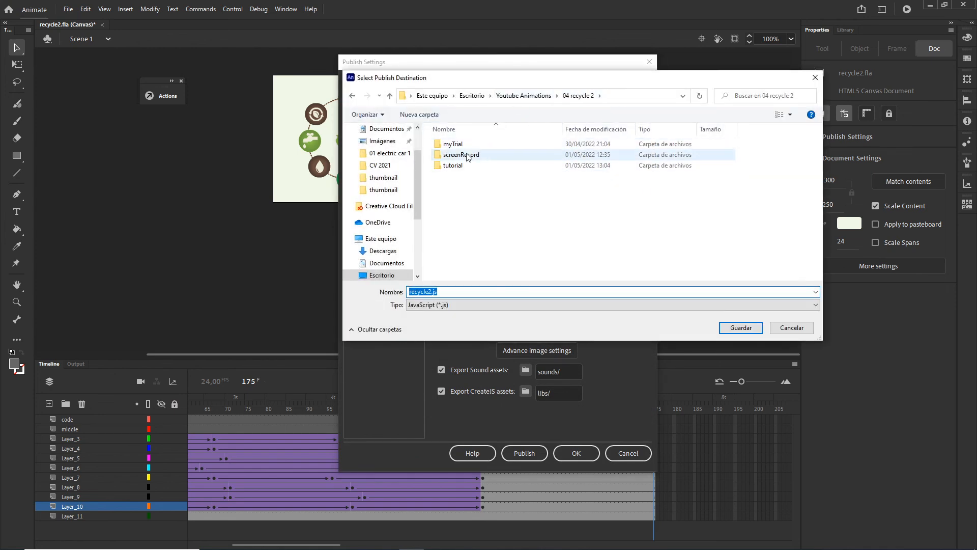
double_click(449, 166)
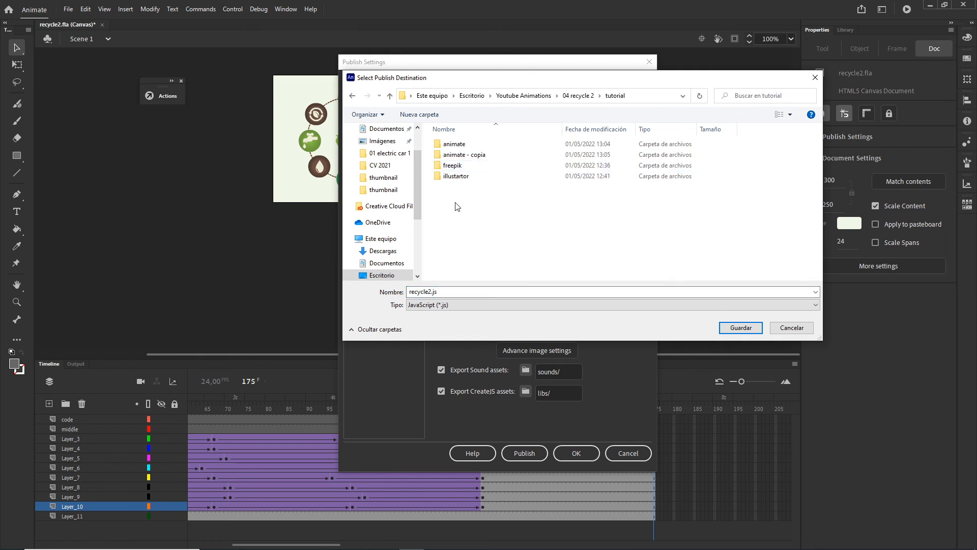
double_click(462, 157)
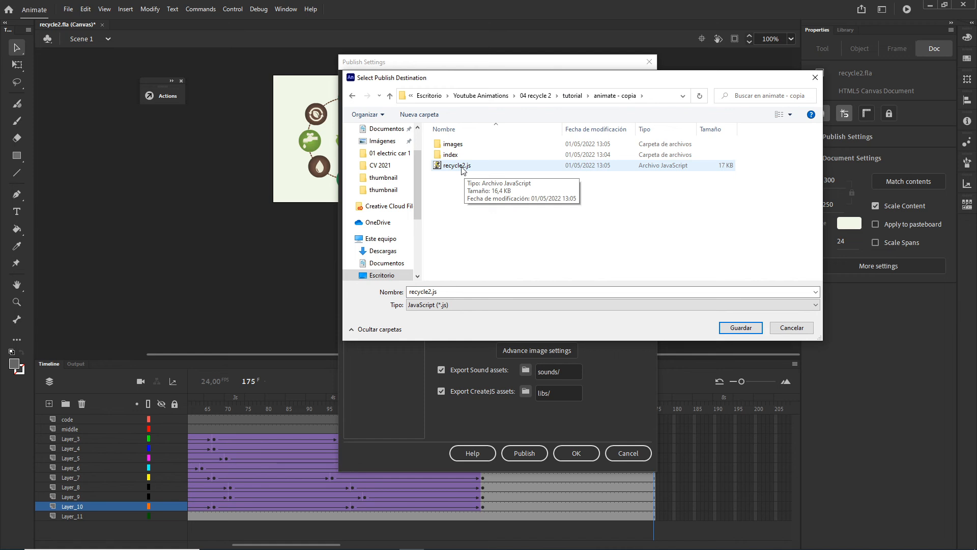
click(463, 167)
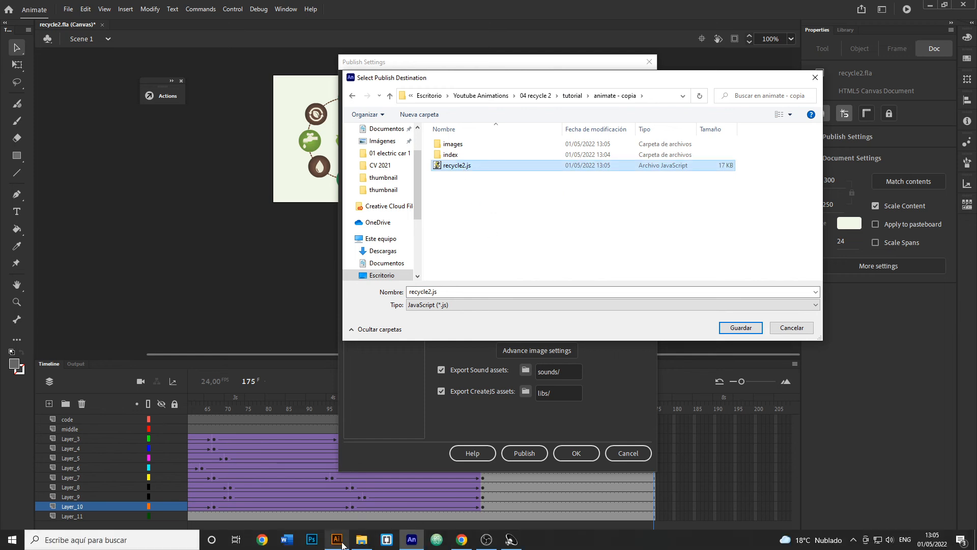
In File Explorer, delete recycle2.js, recycle2.html, the index folder and the images folder from animate - copia.
click(362, 546)
click(347, 359)
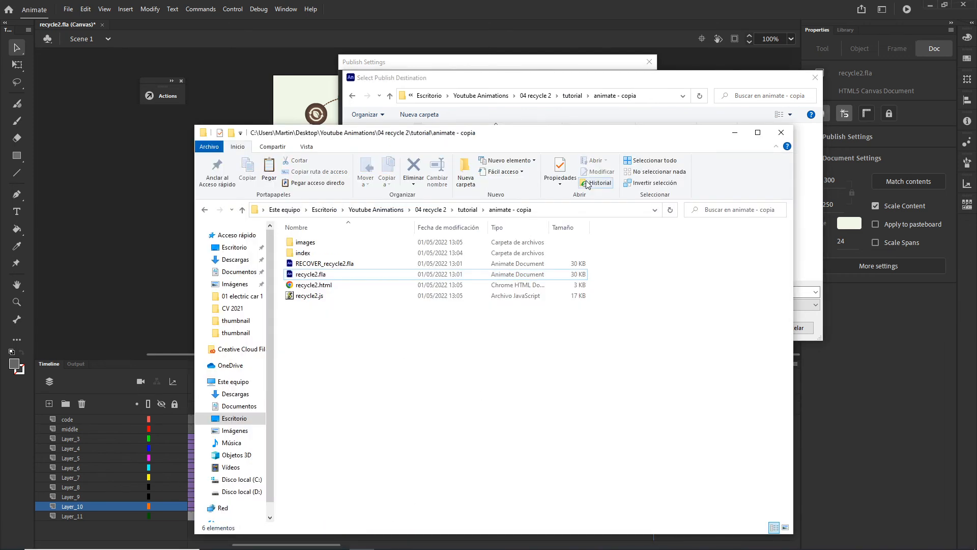
click(314, 299)
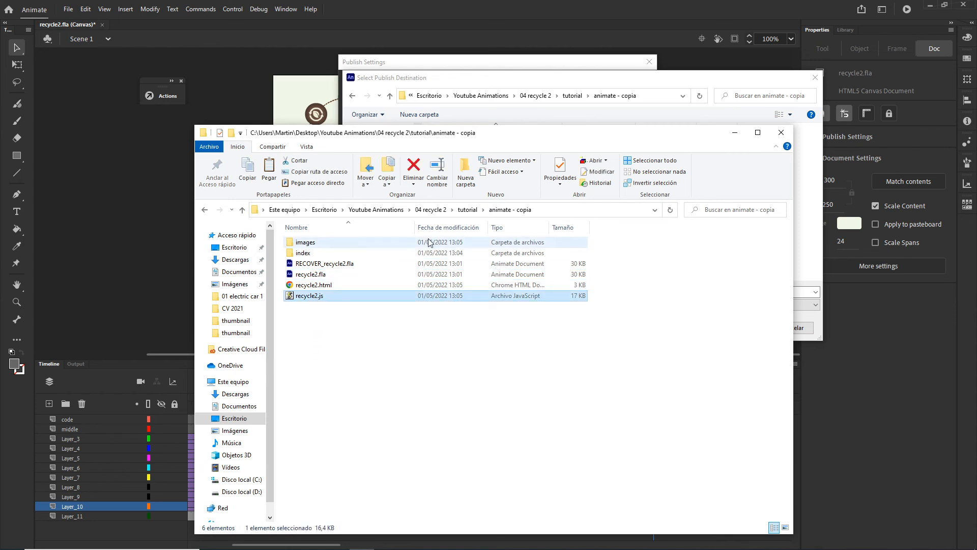
click(510, 209)
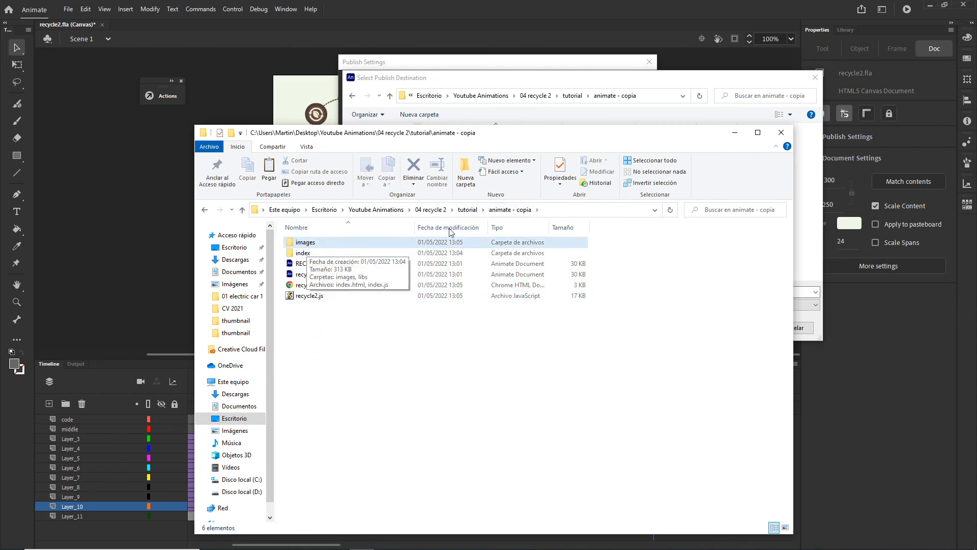
click(467, 209)
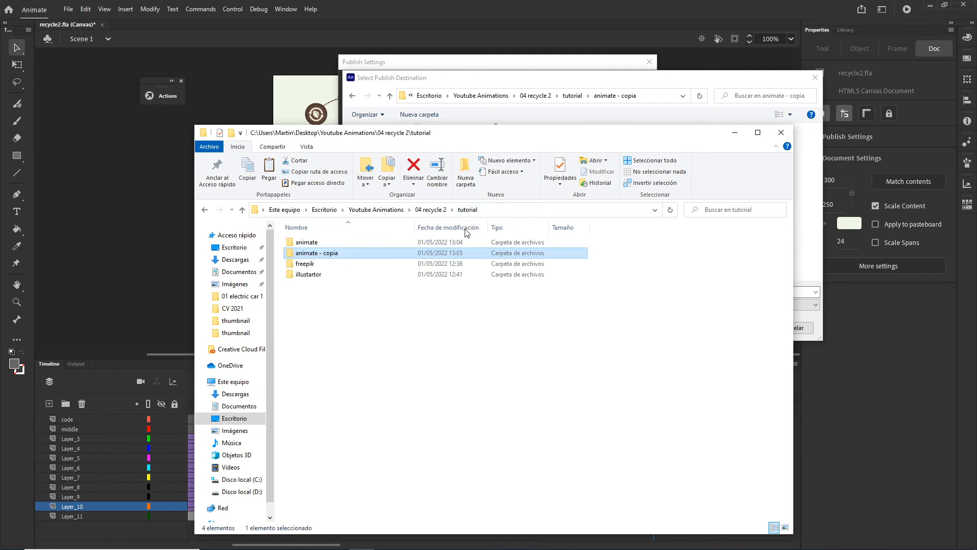
double_click(313, 255)
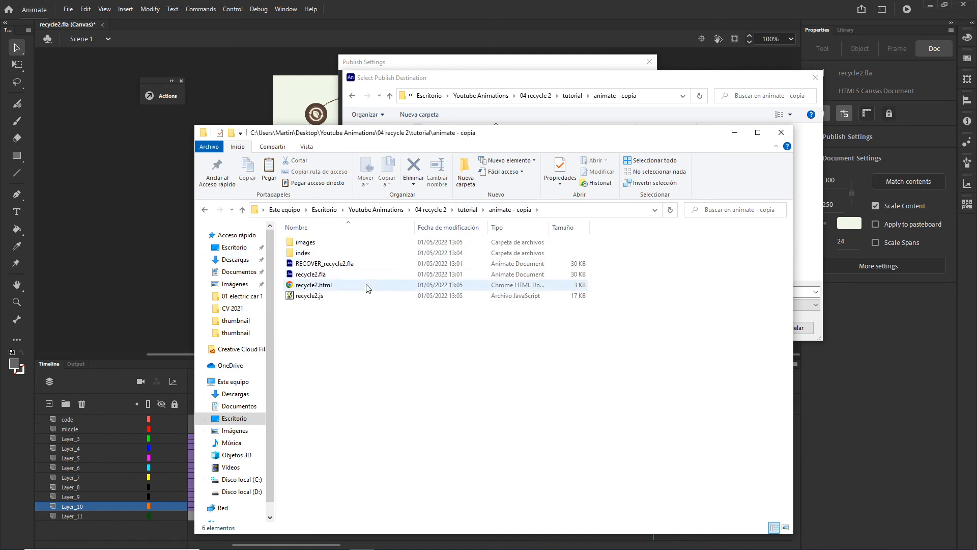
click(303, 297)
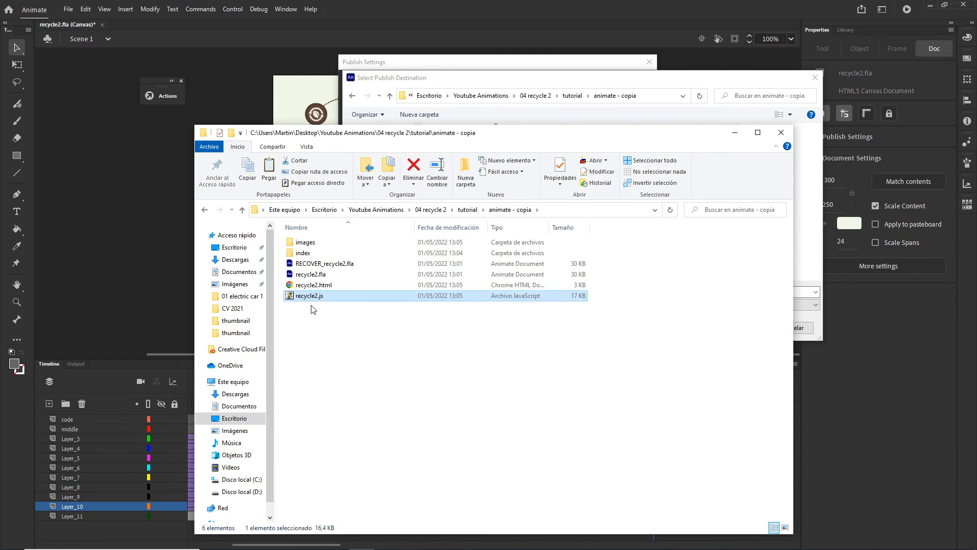
key(Delete)
click(311, 287)
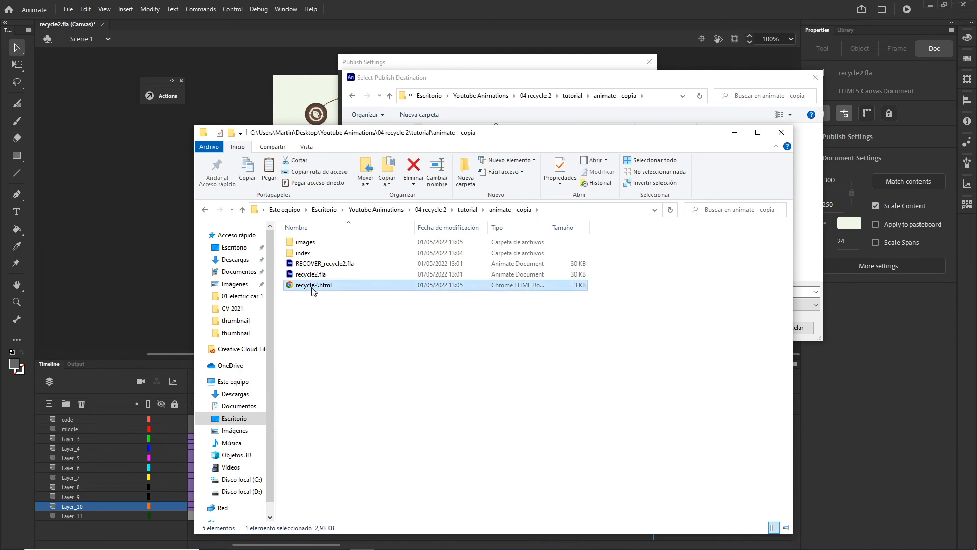
key(Delete)
click(307, 255)
key(Delete)
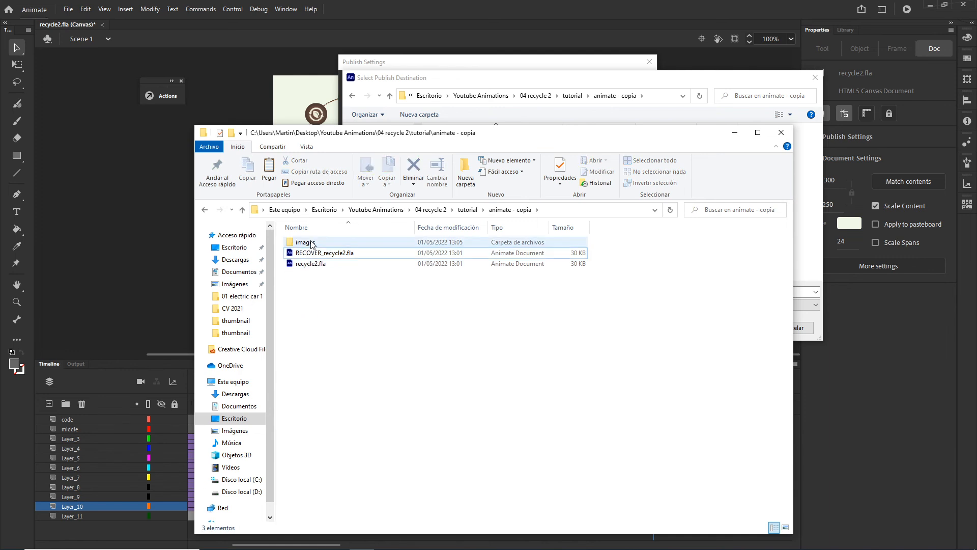
click(310, 243)
key(Delete)
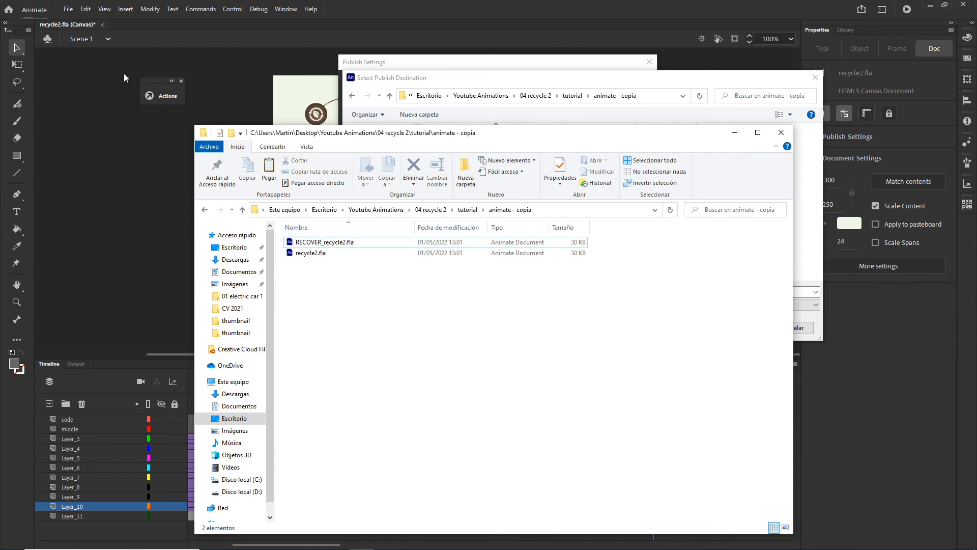
Return to Animate, cancel the pending destination selection, and browse for the publish destination again to the animate - copia folder.
click(71, 13)
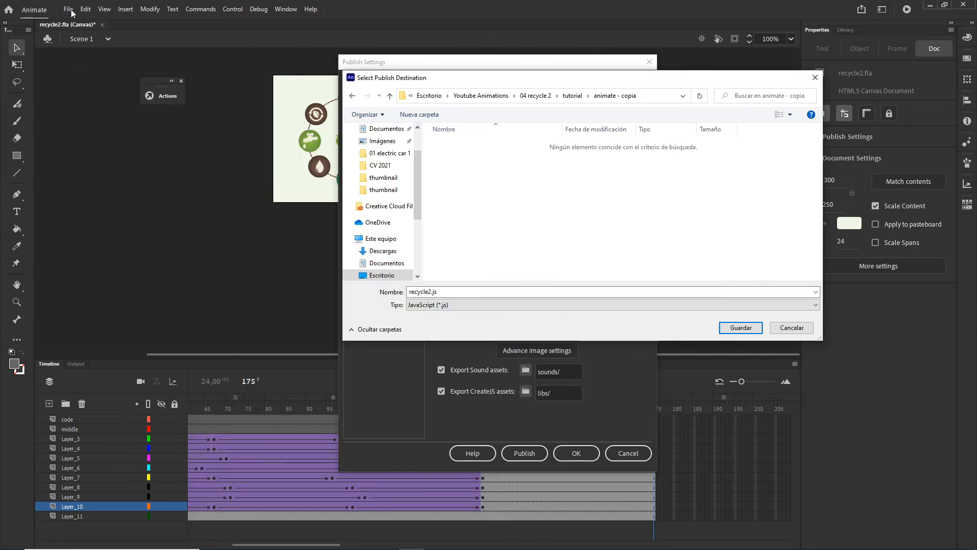
click(791, 327)
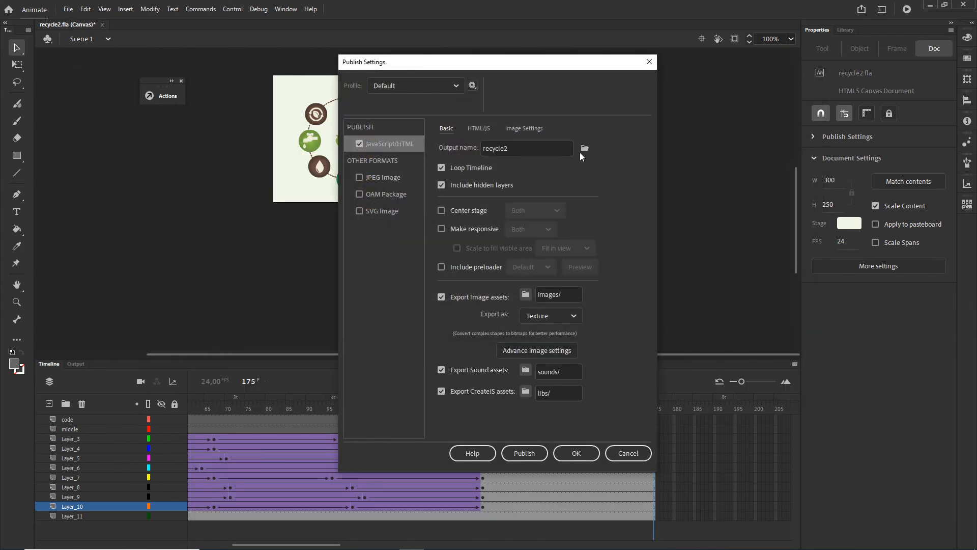
click(580, 151)
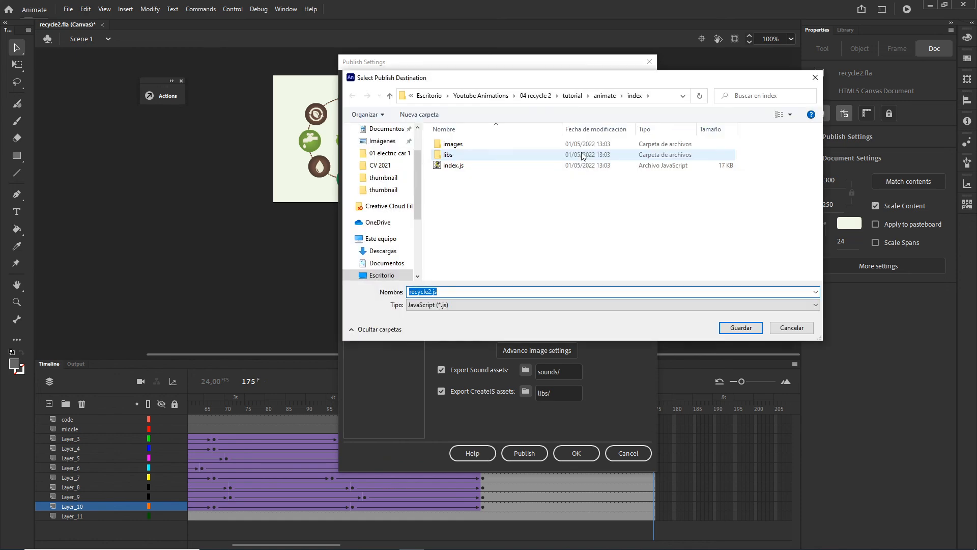
click(538, 100)
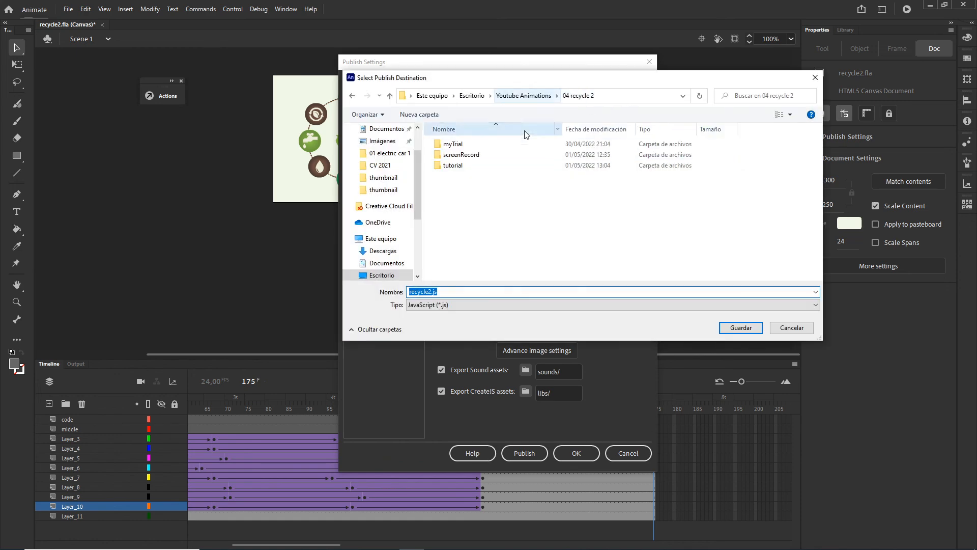
double_click(453, 165)
double_click(458, 155)
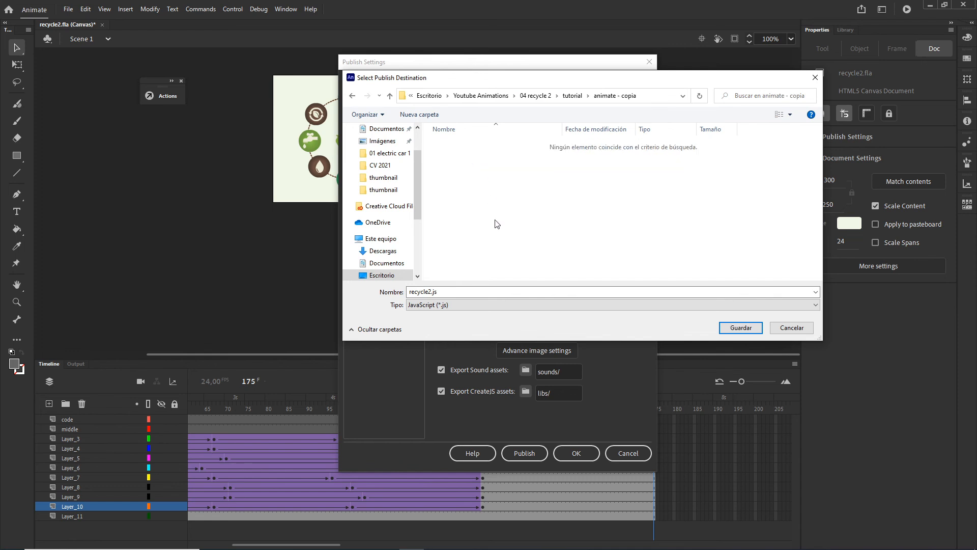
Create a new folder named index inside animate - copia.
right_click(474, 186)
mouse_move(543, 315)
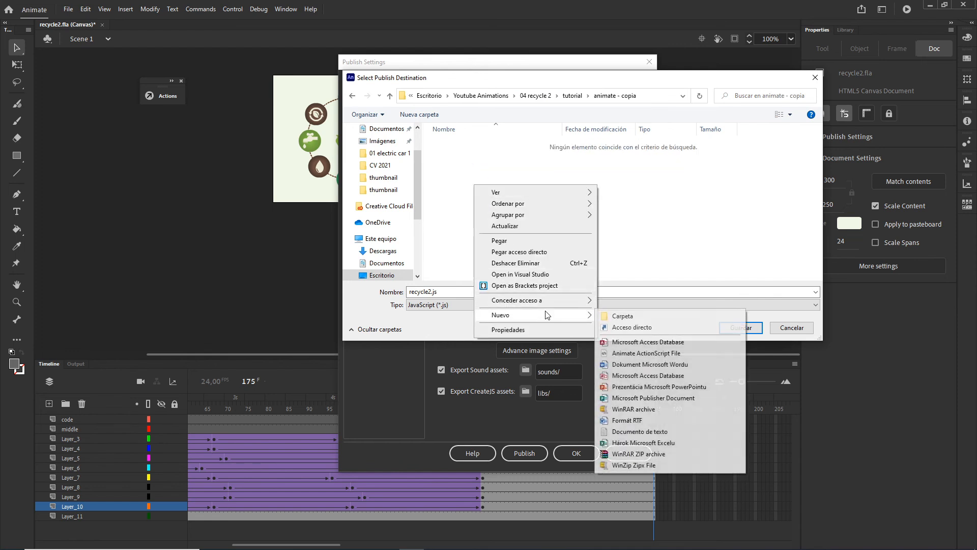
click(623, 316)
text(index)
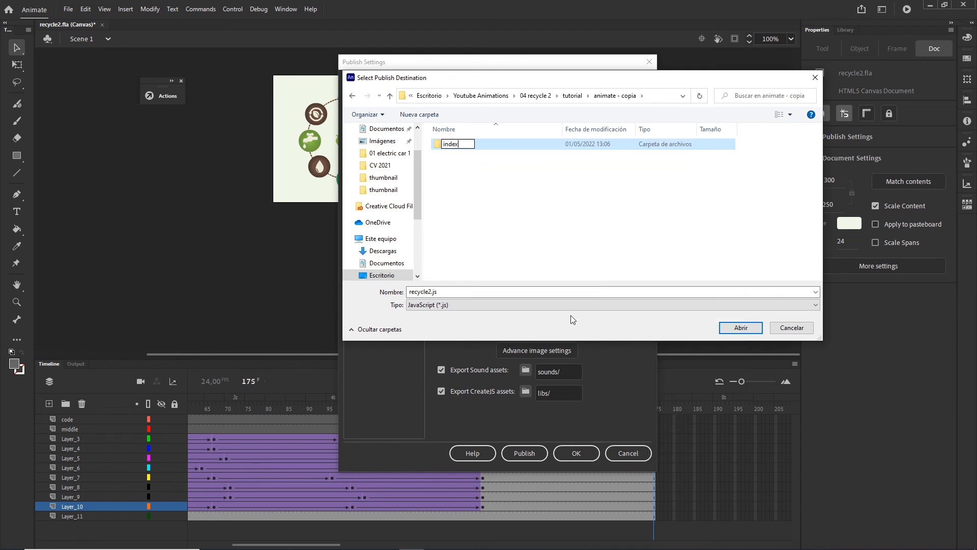
key(Return)
Set the output file to index inside the new index folder and confirm the publish settings.
double_click(448, 147)
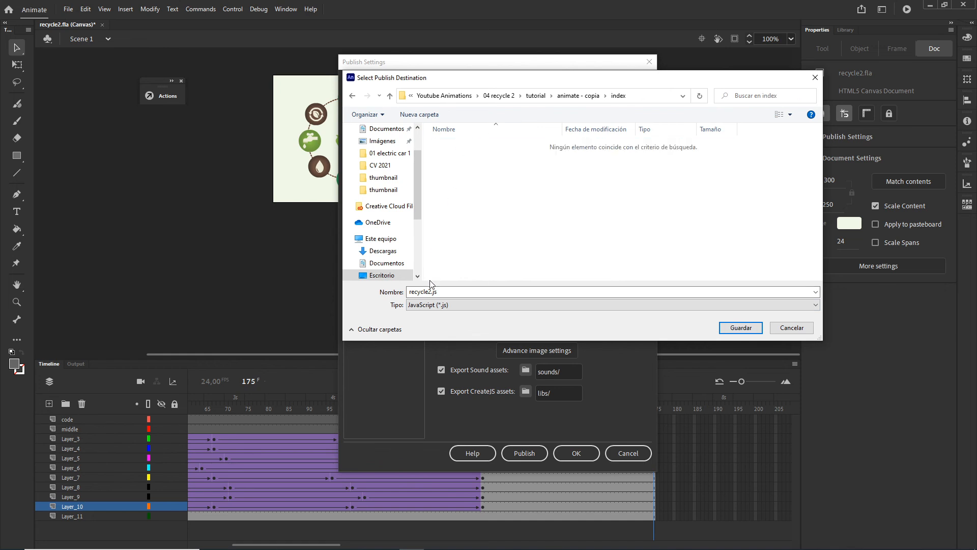
click(446, 291)
key(ctrl+a)
text(i)
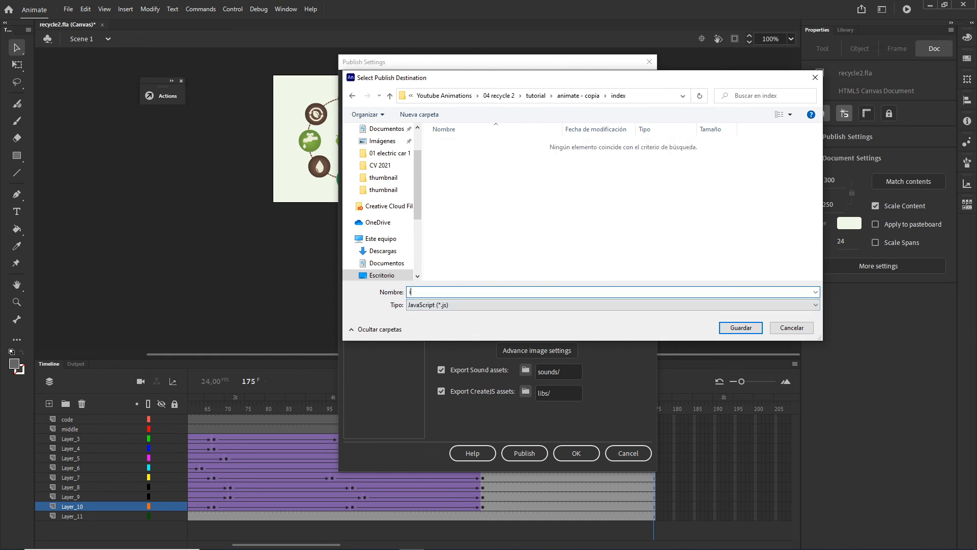
text(ndex)
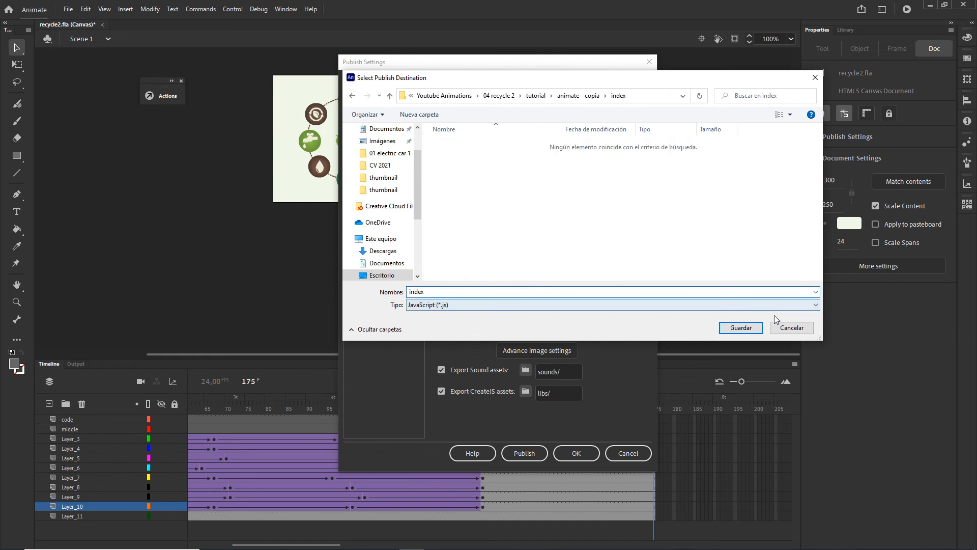
click(741, 328)
click(576, 453)
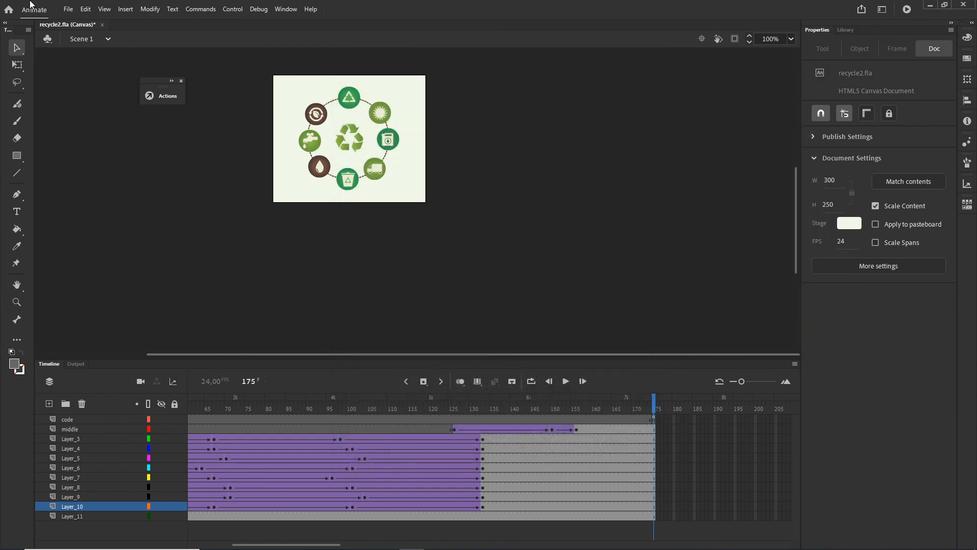
Publish the animation and check the published files in the index folder in File Explorer.
click(68, 8)
click(111, 209)
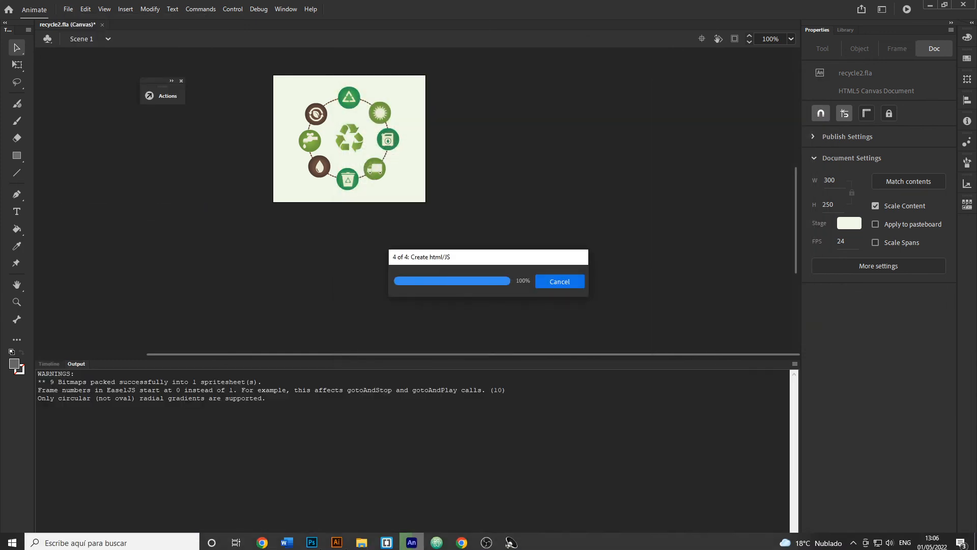
click(361, 544)
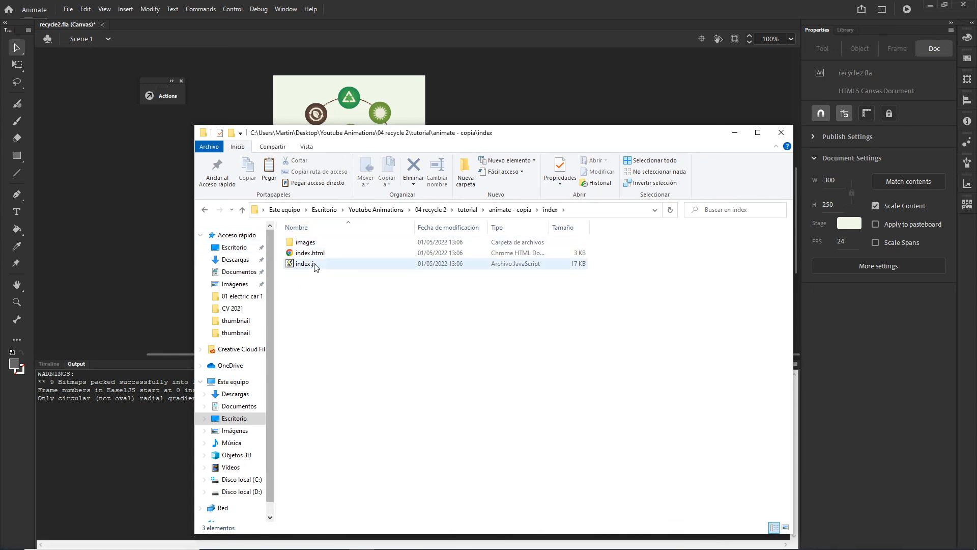
Back in Animate, turn off Hosted Libraries in the HTML/JS publish settings and confirm them.
click(68, 9)
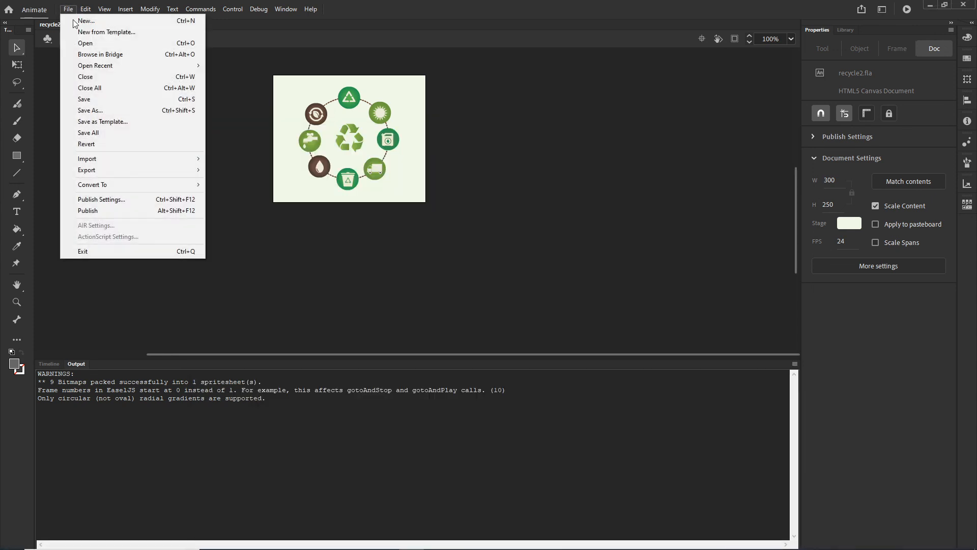
click(122, 200)
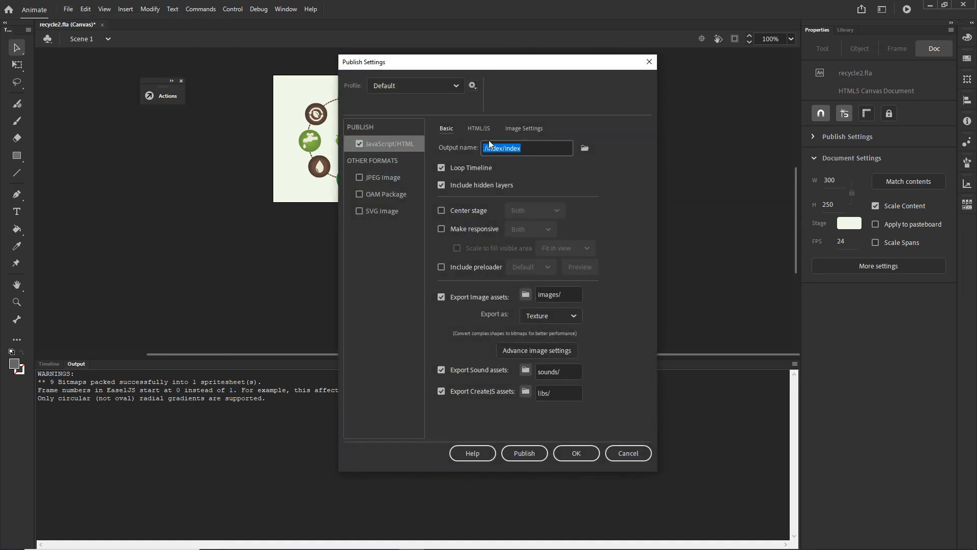
click(479, 129)
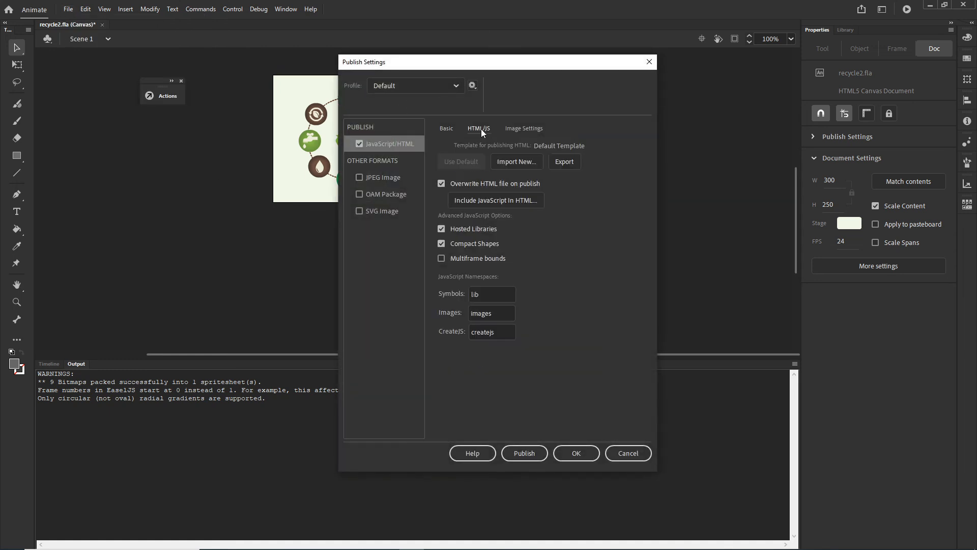
click(442, 231)
click(567, 453)
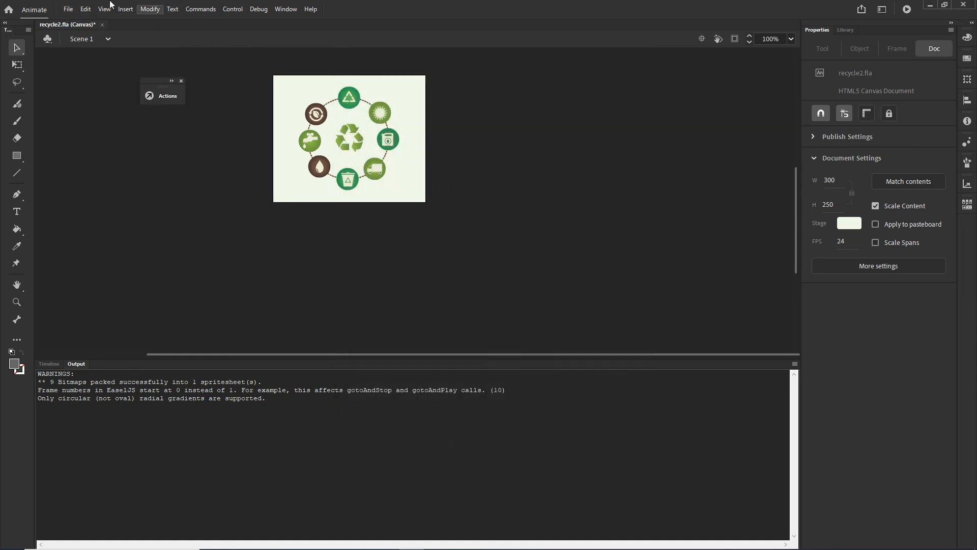
Publish the animation again with the updated settings and switch to File Explorer.
click(67, 9)
click(99, 209)
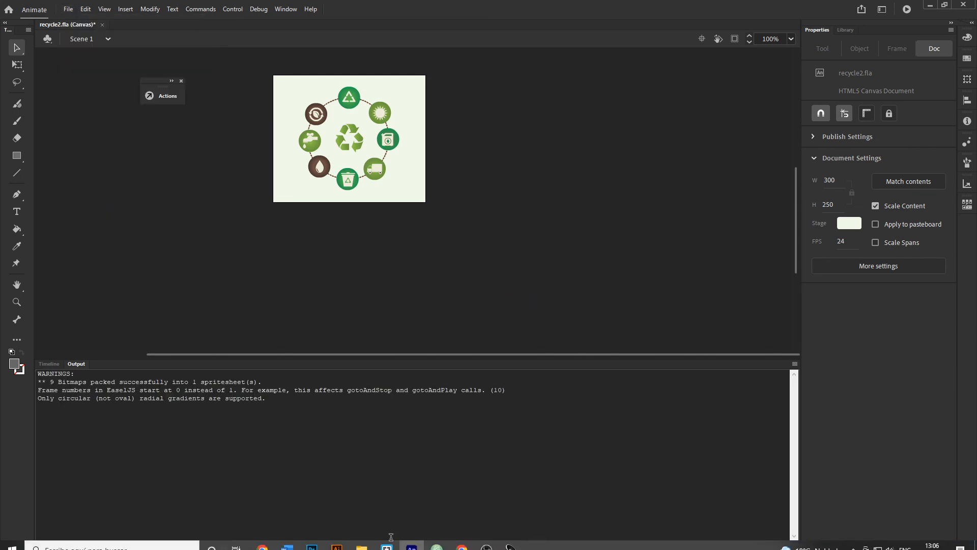
click(367, 540)
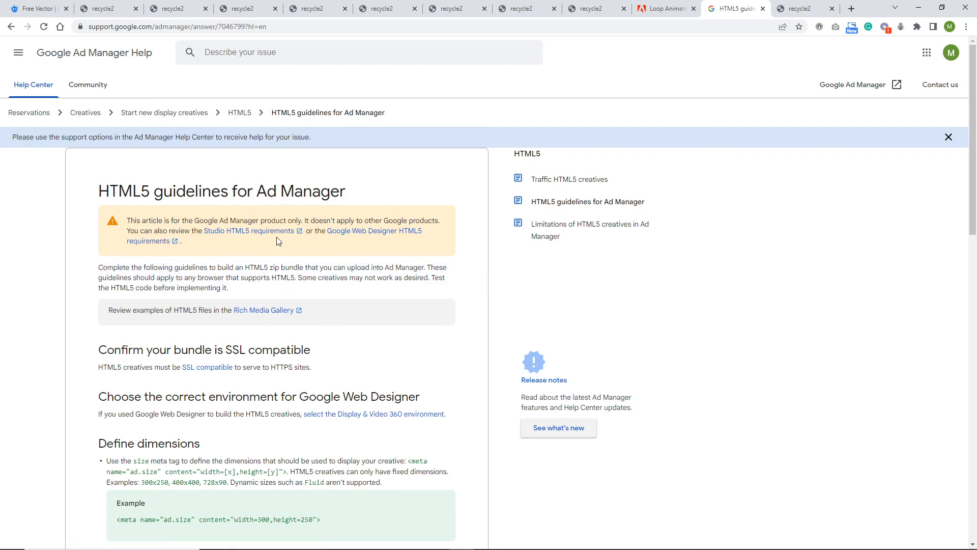
Copy the example ad.size meta tag from the guidelines' Define dimensions section and open the published index.html in Brackets.
scroll(395, 243, down, 3)
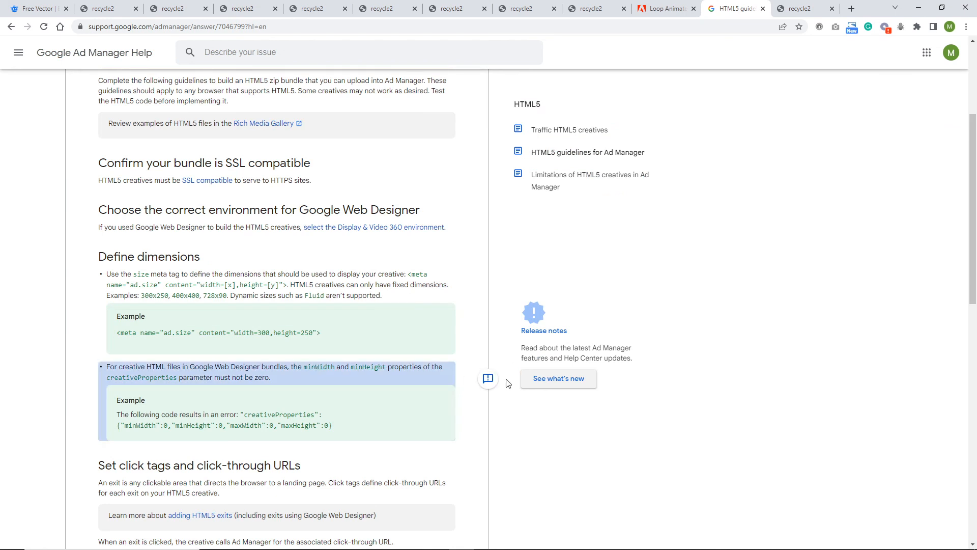
drag(325, 334, 169, 328)
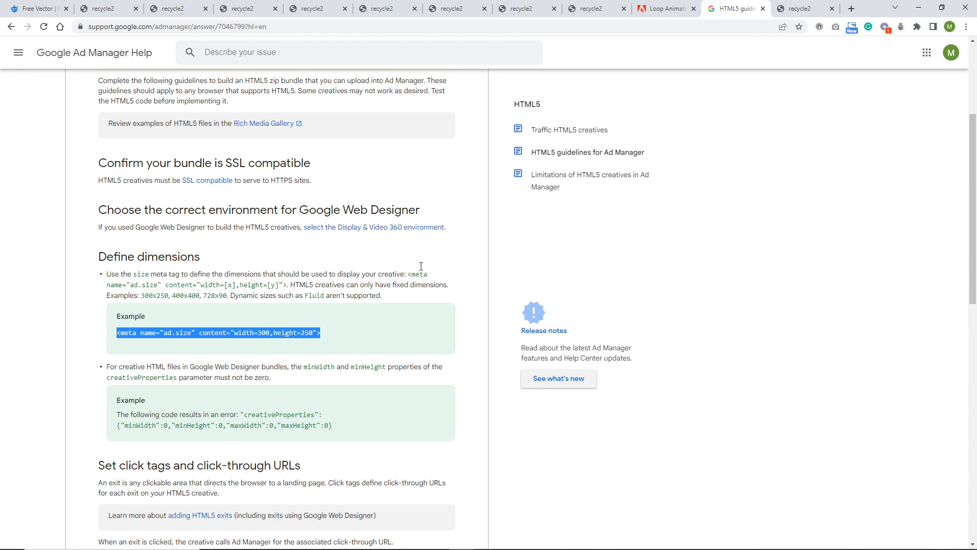
click(365, 538)
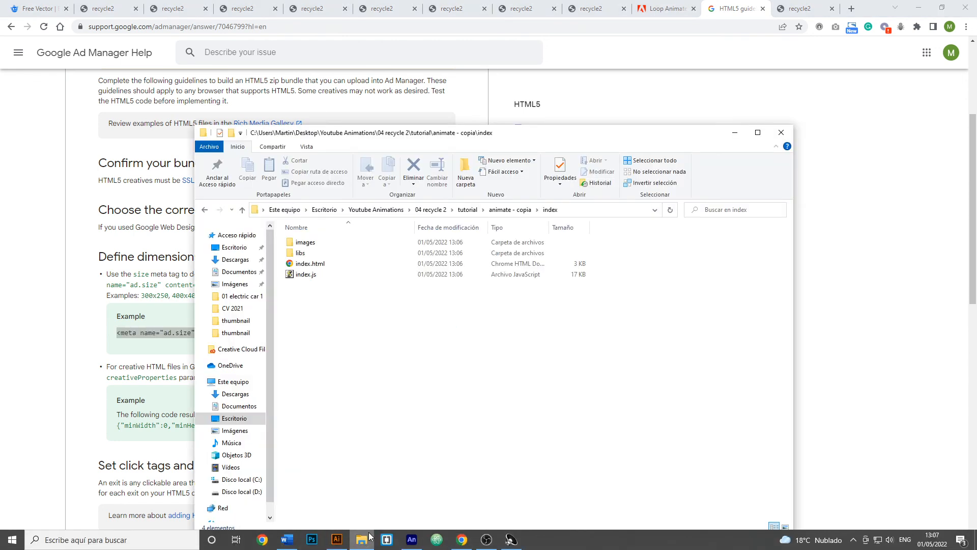
right_click(305, 270)
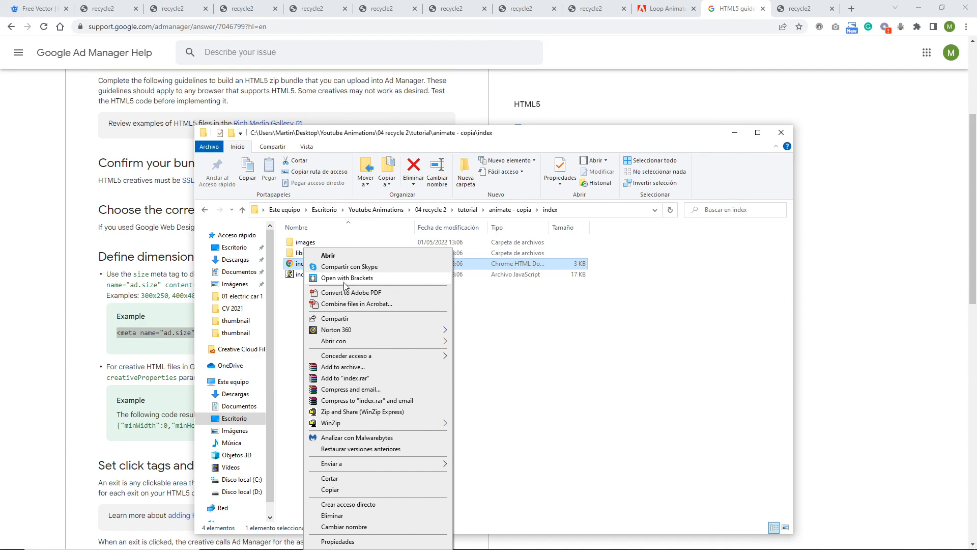
click(345, 281)
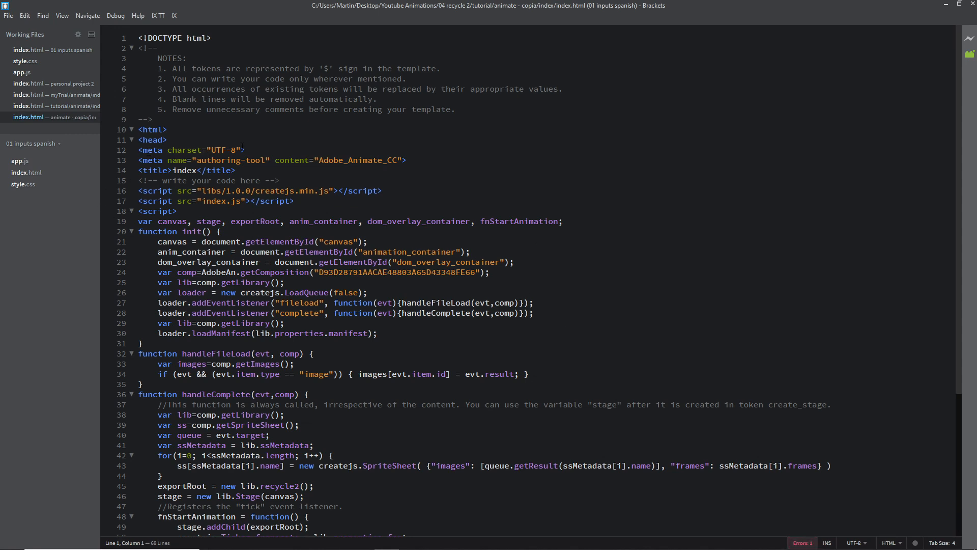
Insert <meta name="ad.size" content="width=300,height=250"> on its own indented line below the authoring-tool meta tag.
click(410, 160)
key(Return)
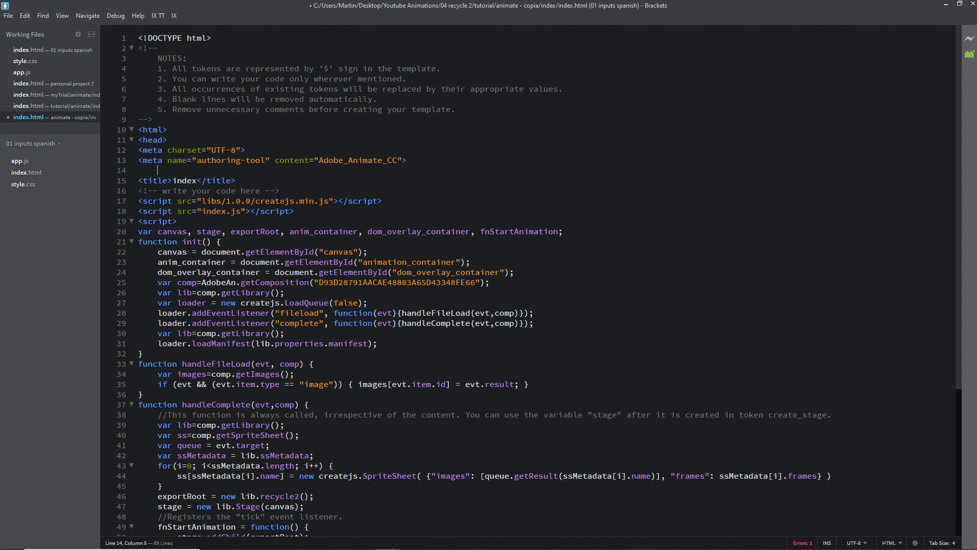
text(<meta name="ad.size" content="width=300,height=250">)
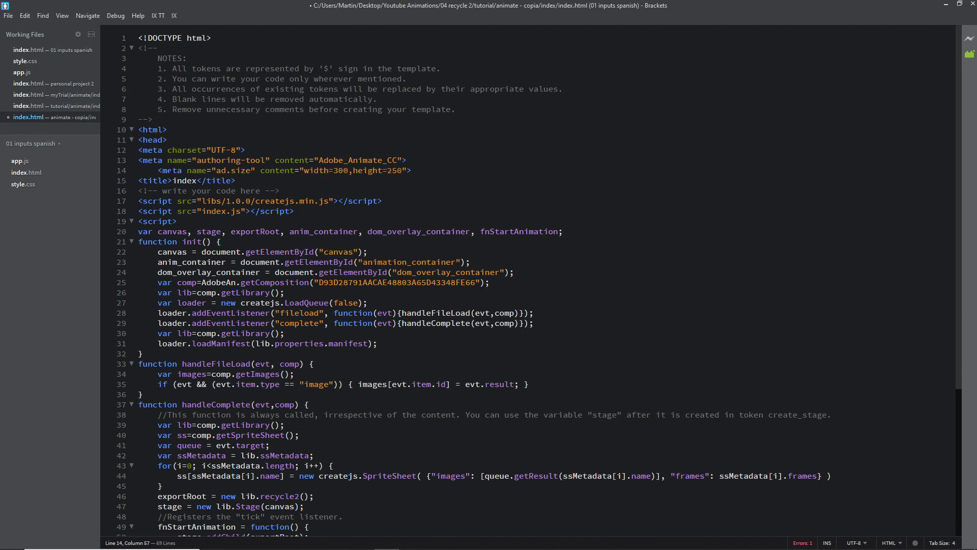
shift+click(159, 170)
key(BackSpace)
key(BackSpace)
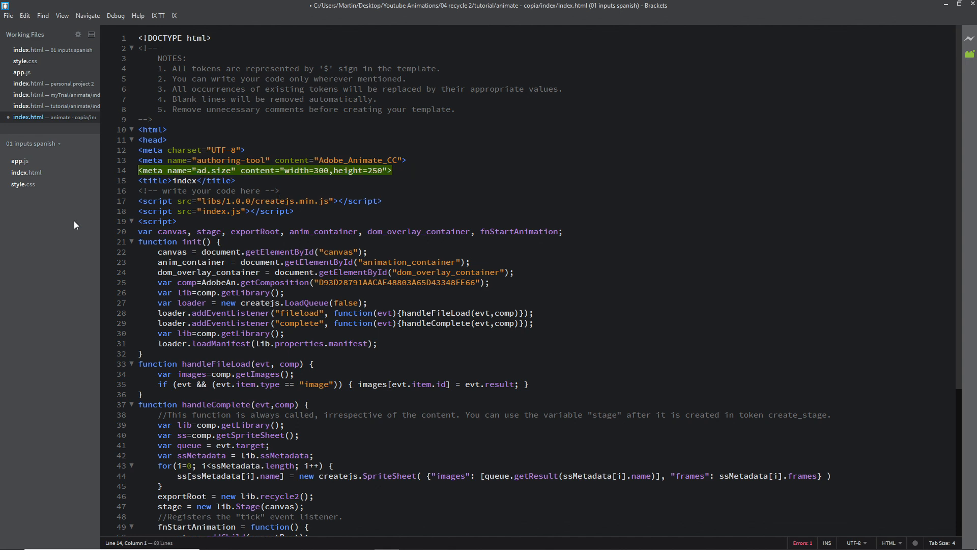
key(Return)
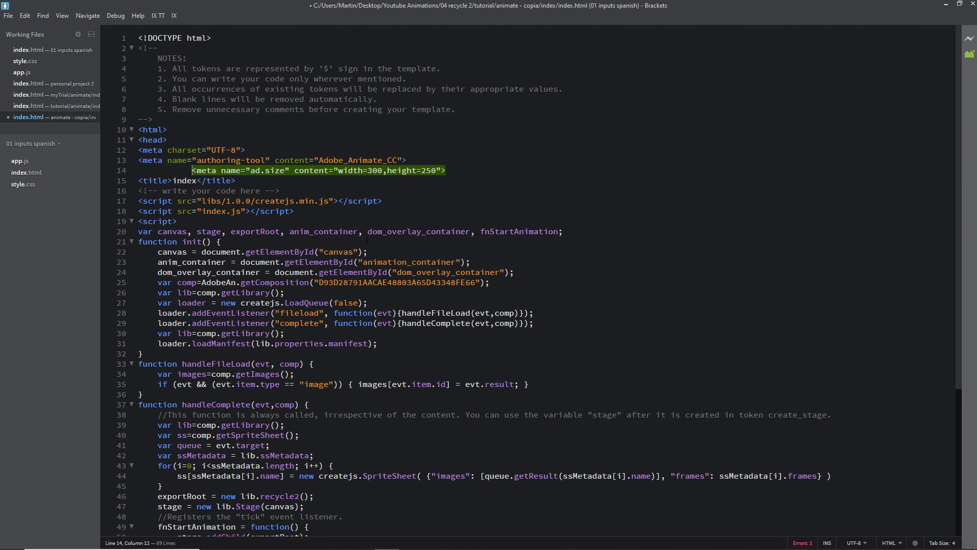
Check the width value in the ad.size meta tag, save index.html and close Brackets.
click(403, 209)
drag(382, 170, 373, 170)
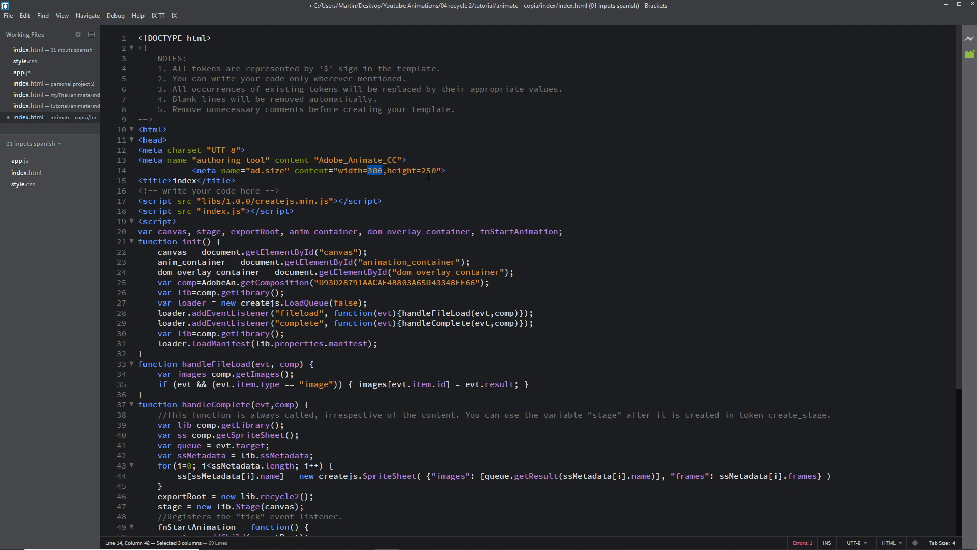
click(458, 173)
key(ctrl+s)
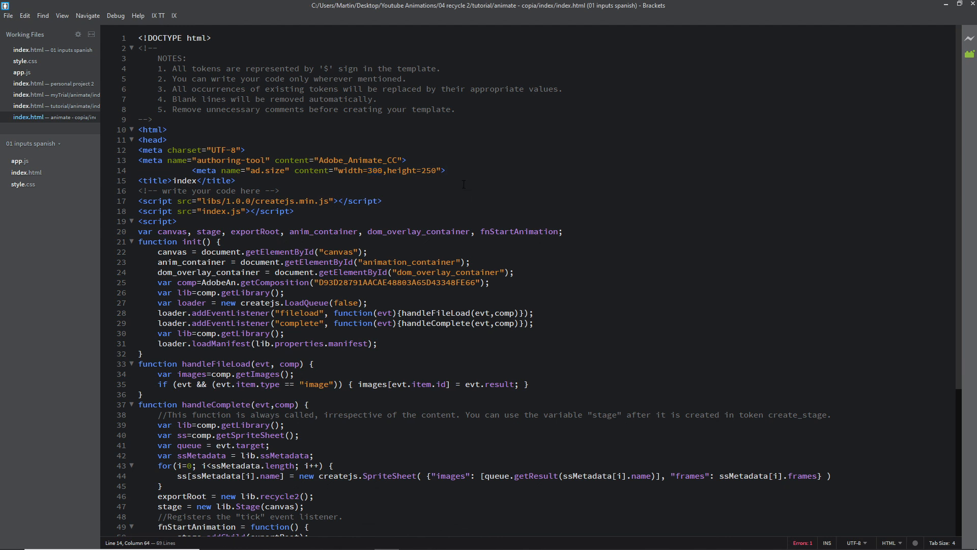
click(972, 5)
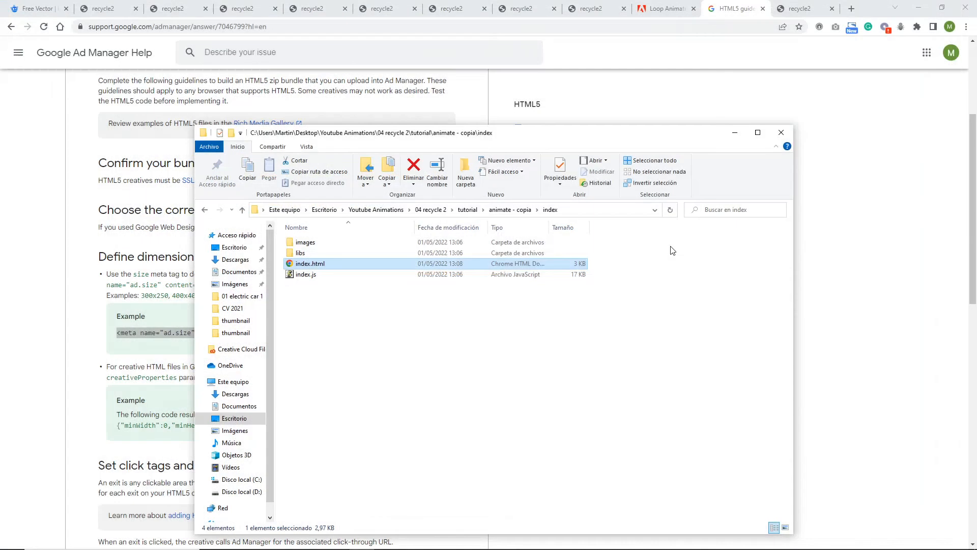
Go back to the animate - copia folder and compress the index folder into index.zip.
click(205, 210)
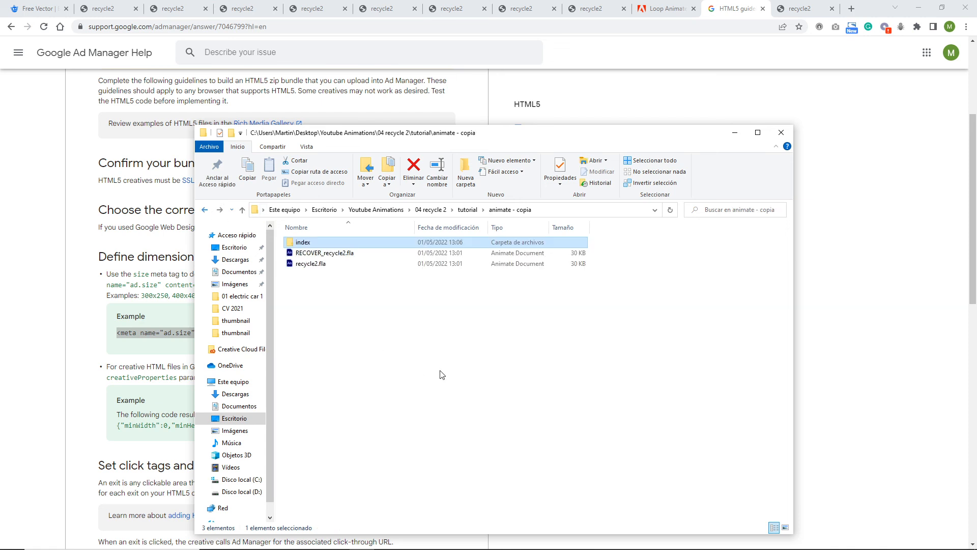
right_click(307, 247)
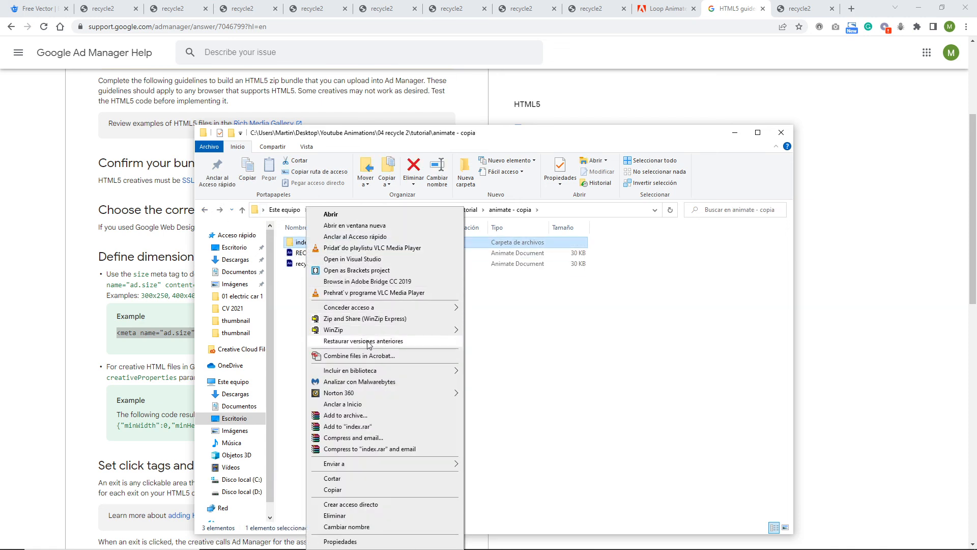
mouse_move(421, 464)
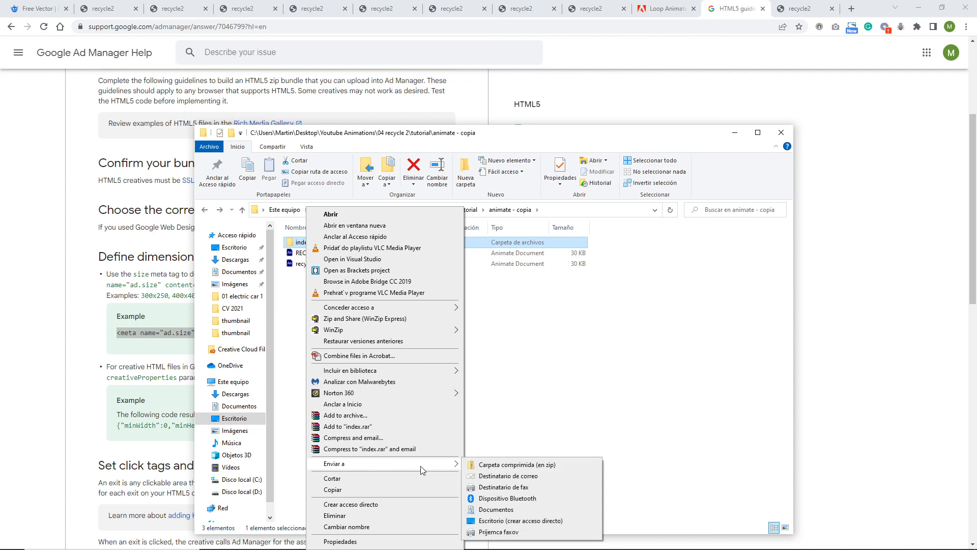
click(497, 466)
key(Return)
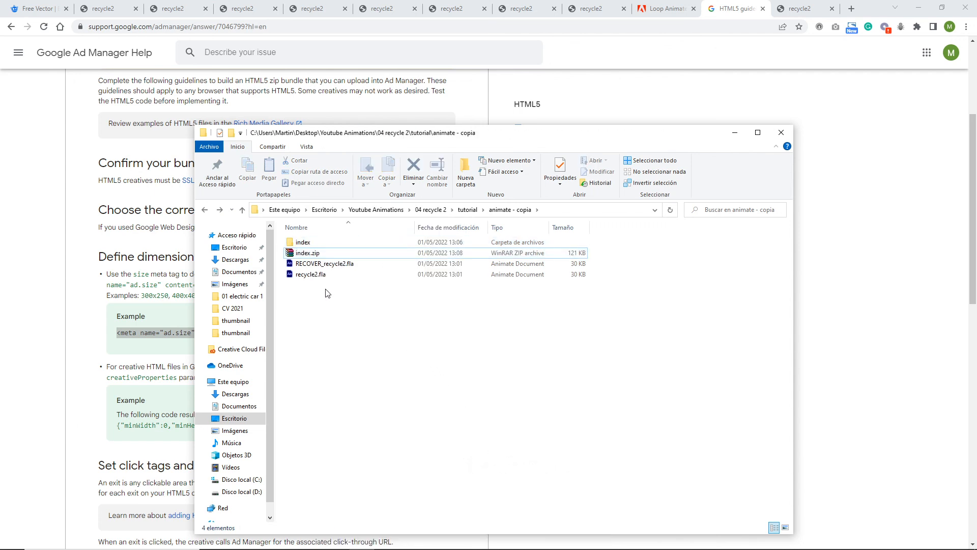
click(305, 254)
click(286, 541)
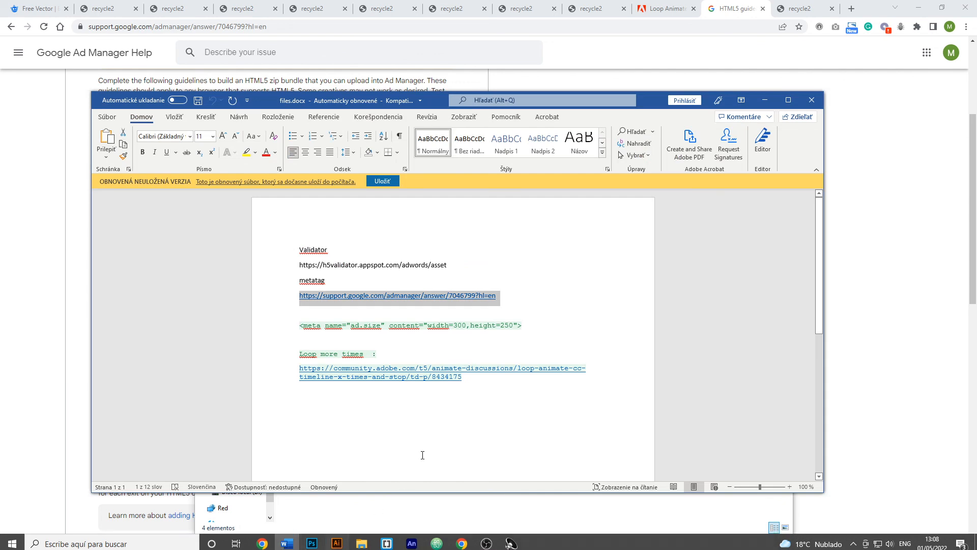
drag(447, 262, 300, 267)
key(ctrl+c)
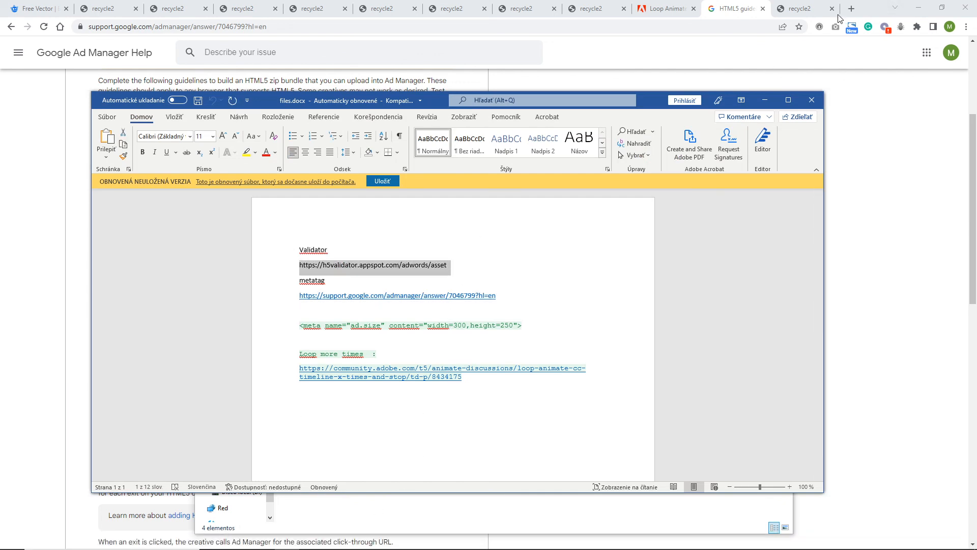
click(805, 8)
click(626, 26)
key(ctrl+v)
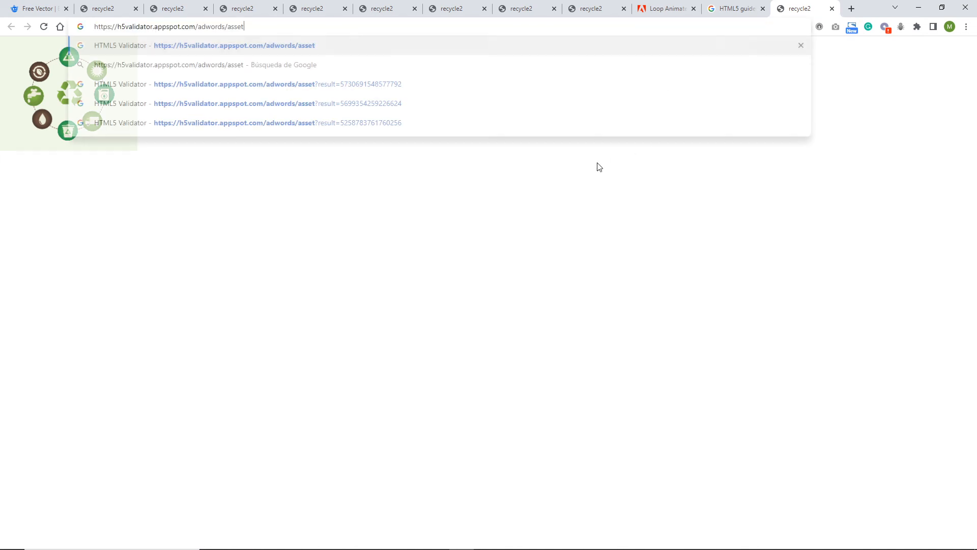
key(Return)
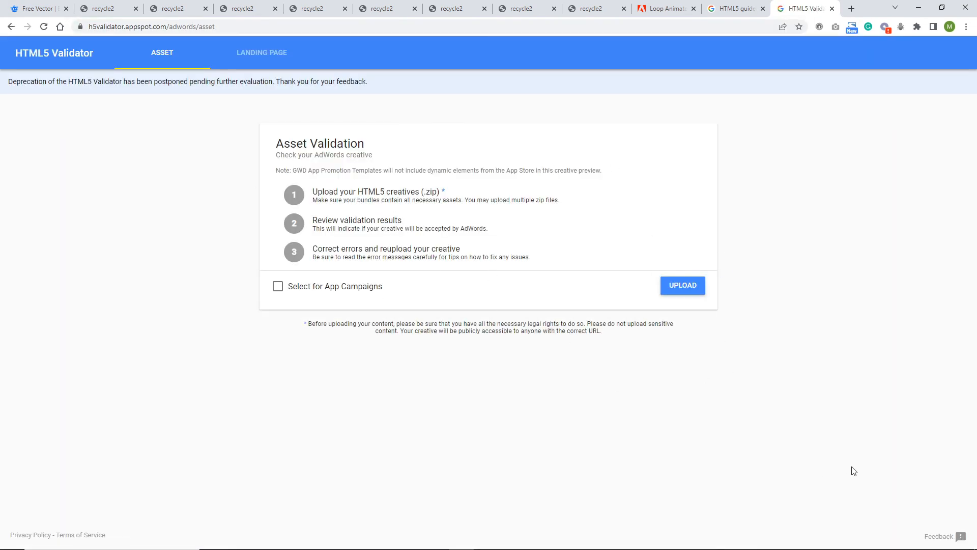
Upload index.zip from 04 recycle 2 > tutorial > animate - copia to the HTML5 Validator.
click(685, 288)
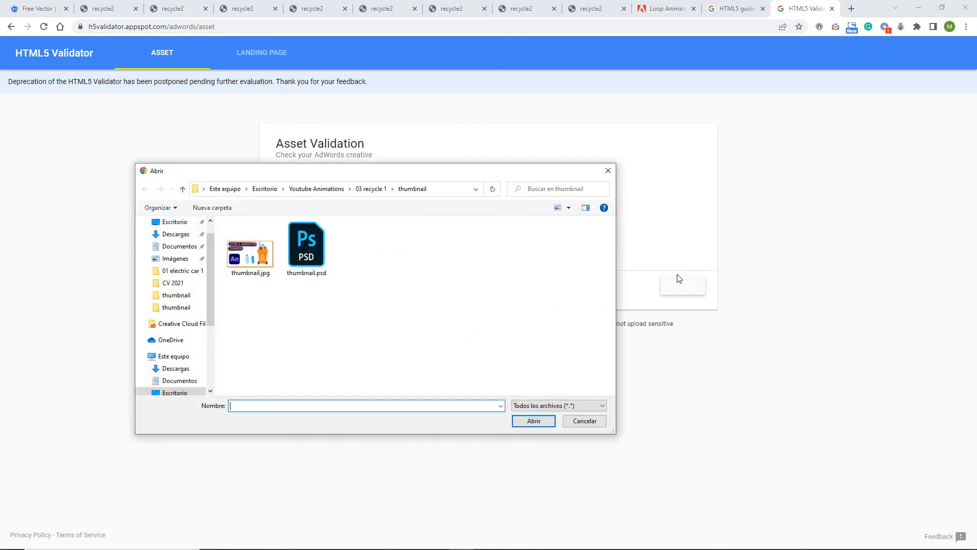
click(317, 188)
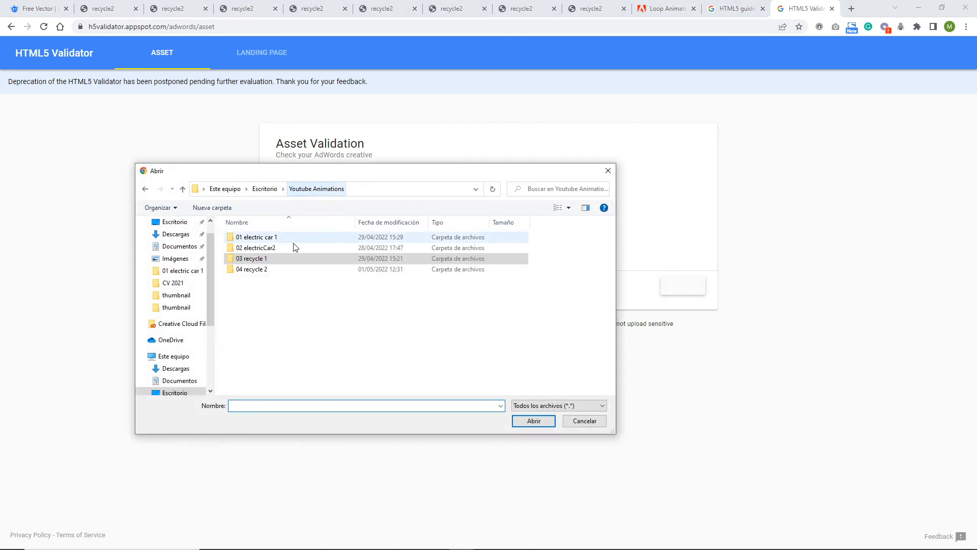
double_click(247, 268)
double_click(244, 259)
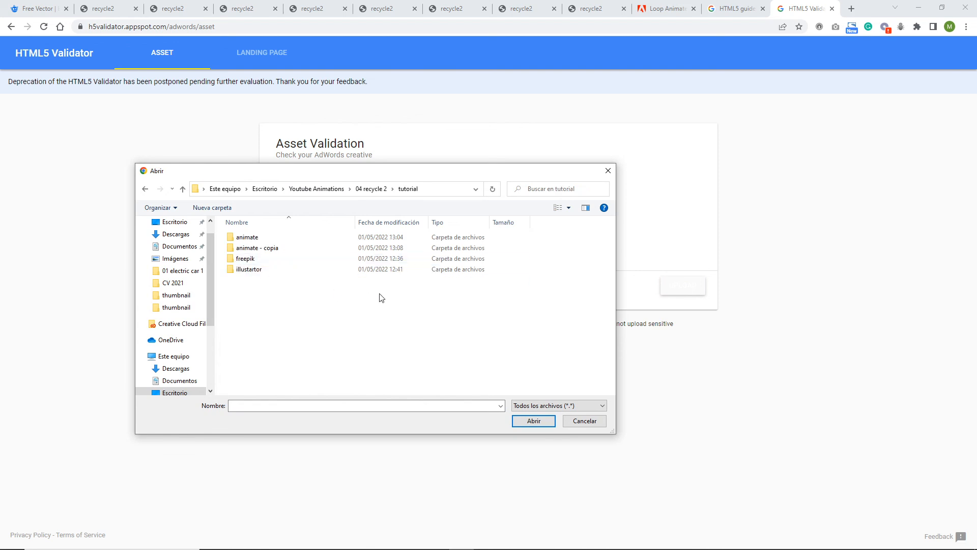
double_click(245, 249)
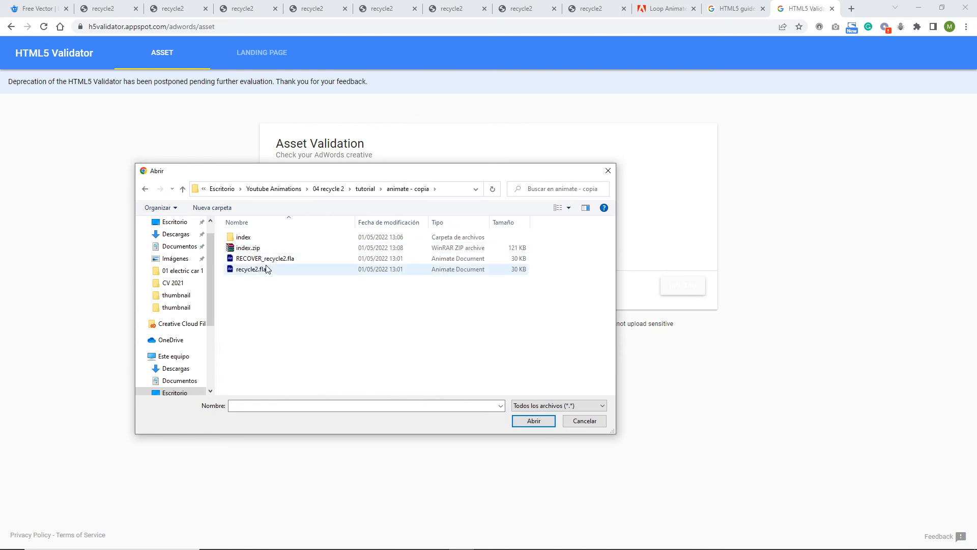
double_click(248, 249)
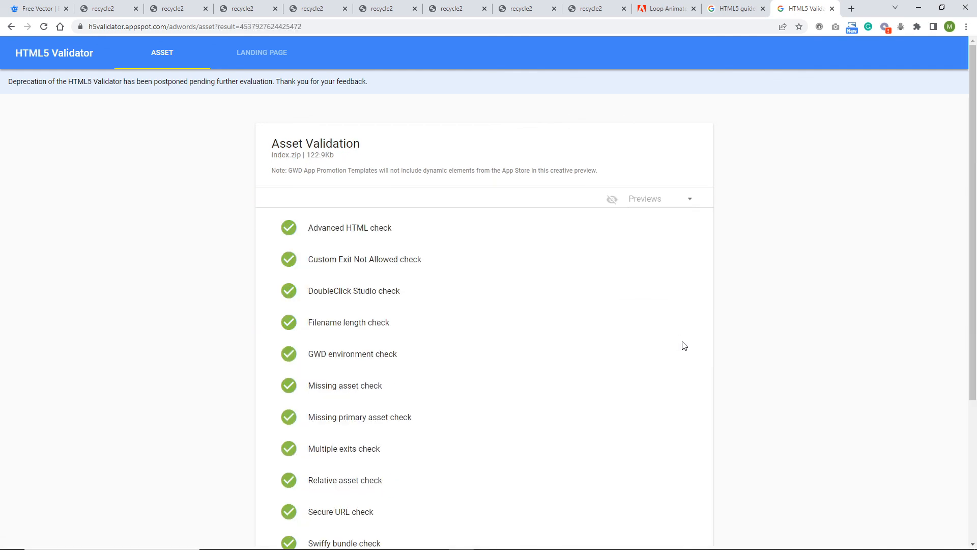
Review the full list of asset validation checks for index.zip and switch back to Animate.
scroll(672, 344, down, 4)
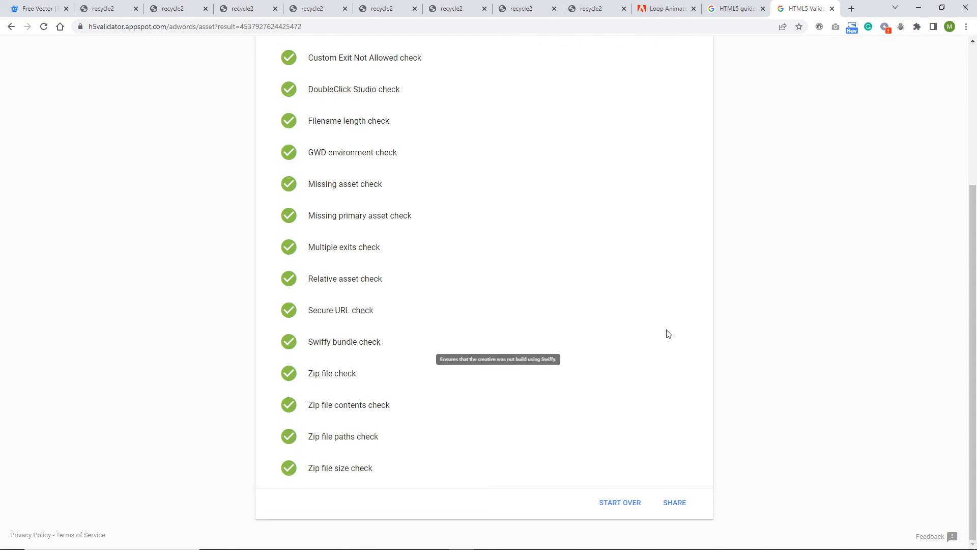
mouse_move(421, 541)
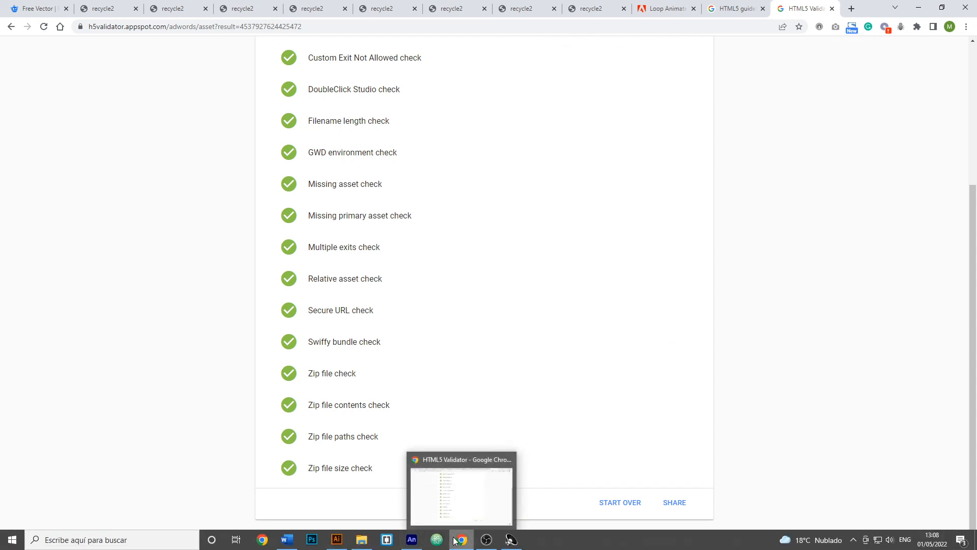
click(413, 543)
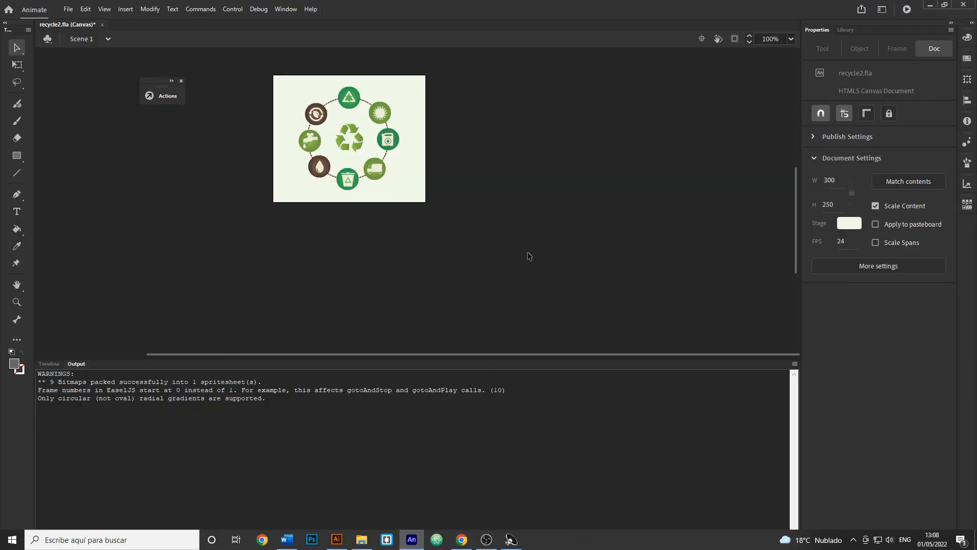